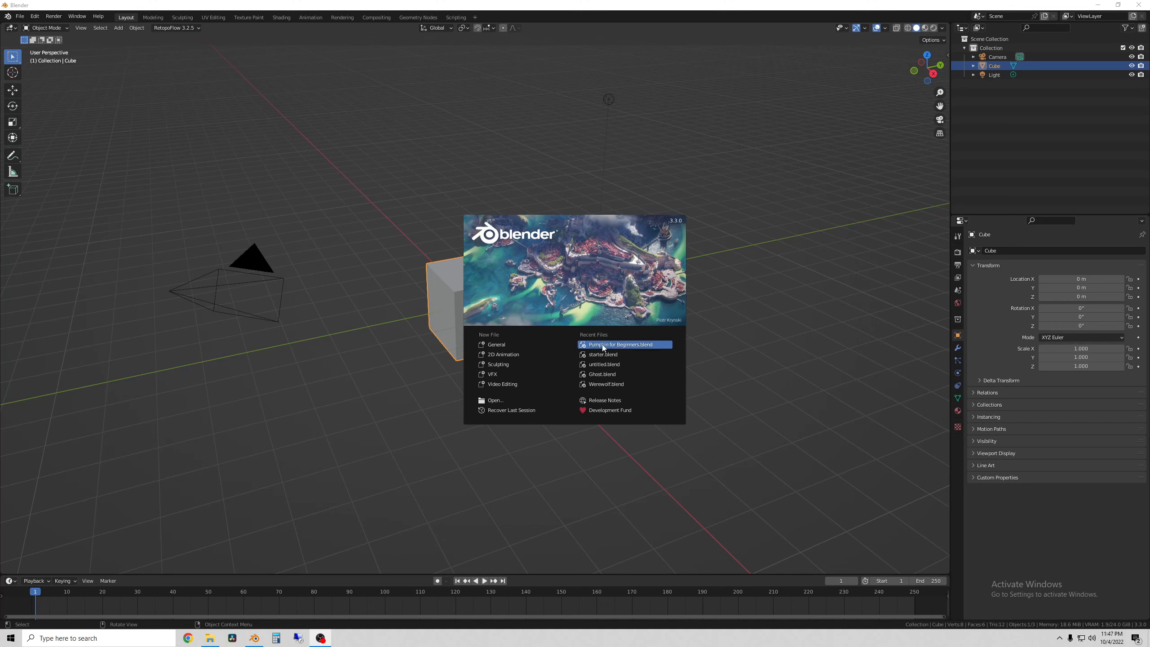
# Open the recent file Pumpkin for Beginners.blend.
pyautogui.click(639, 345)
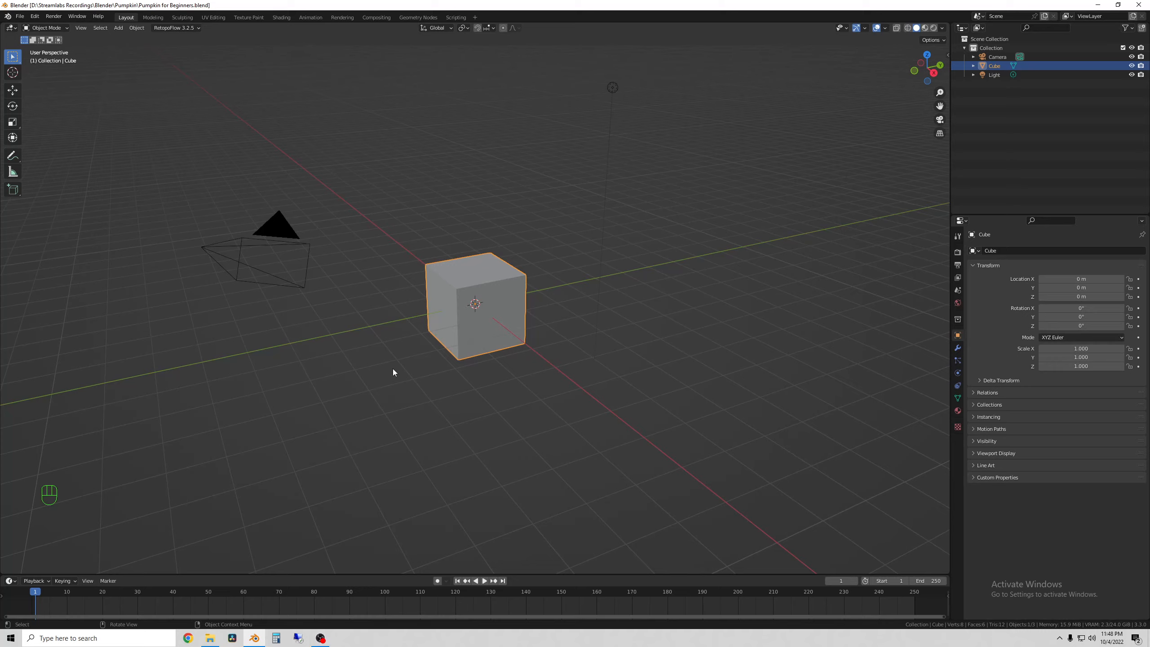
pyautogui.moveTo(386, 369)
pyautogui.mouseDown(button='middle')
pyautogui.moveTo(446, 368)
pyautogui.moveTo(382, 369)
pyautogui.mouseUp(button='middle')
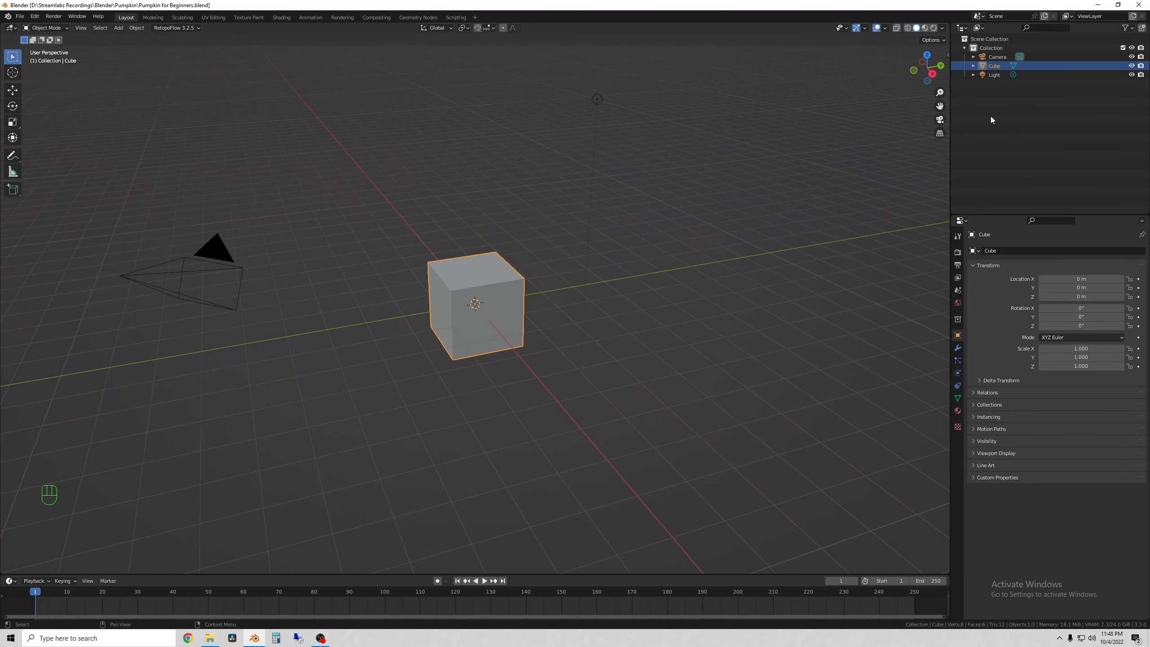
# Delete the default cube from the scene, keeping the camera and light.
pyautogui.click(218, 273)
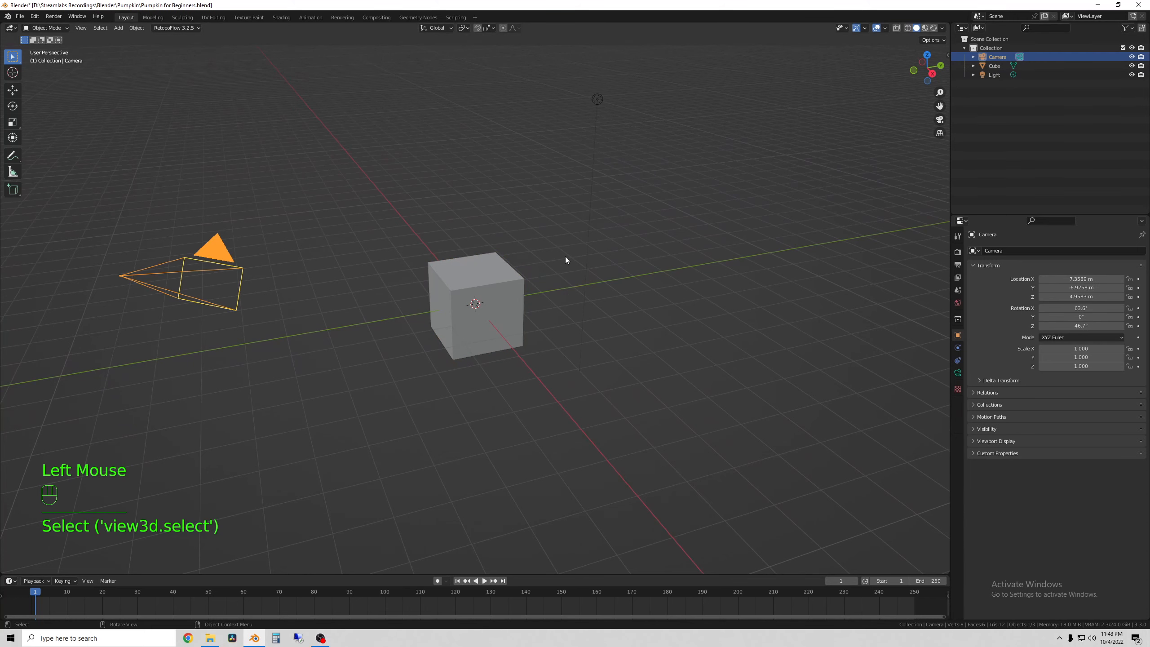
pyautogui.click(596, 99)
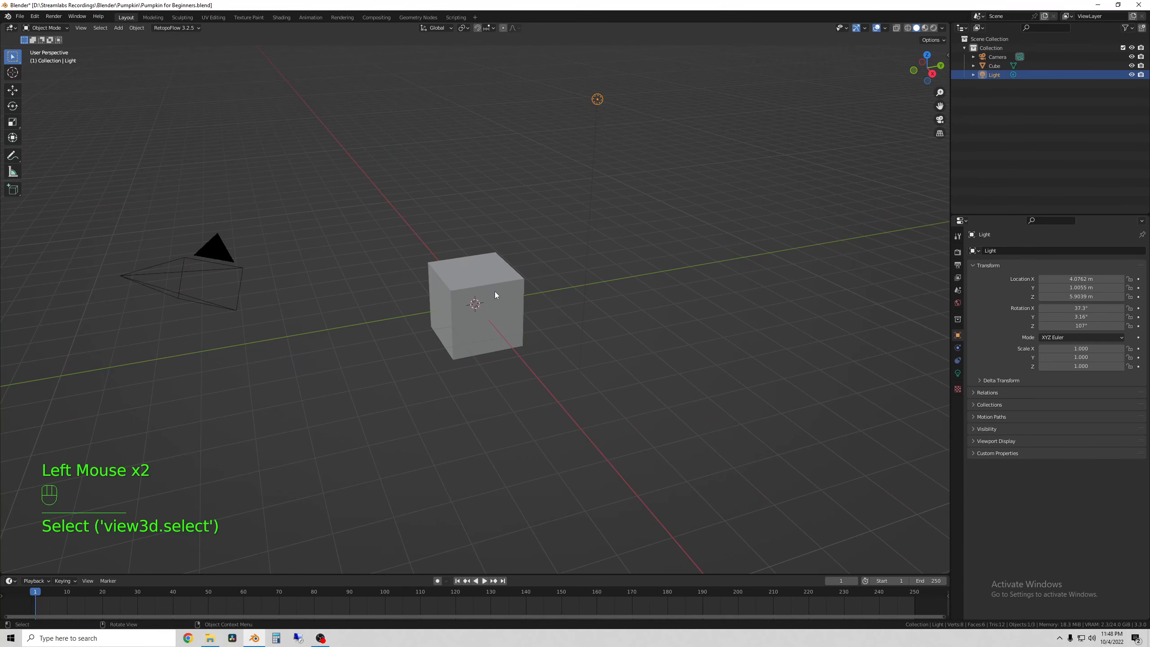
pyautogui.click(487, 267)
pyautogui.moveTo(490, 264)
pyautogui.mouseDown(button='middle')
pyautogui.moveTo(506, 259)
pyautogui.moveTo(486, 278)
pyautogui.mouseUp(button='middle')
pyautogui.scroll(1, 487, 277)
pyautogui.scroll(-1, 486, 278)
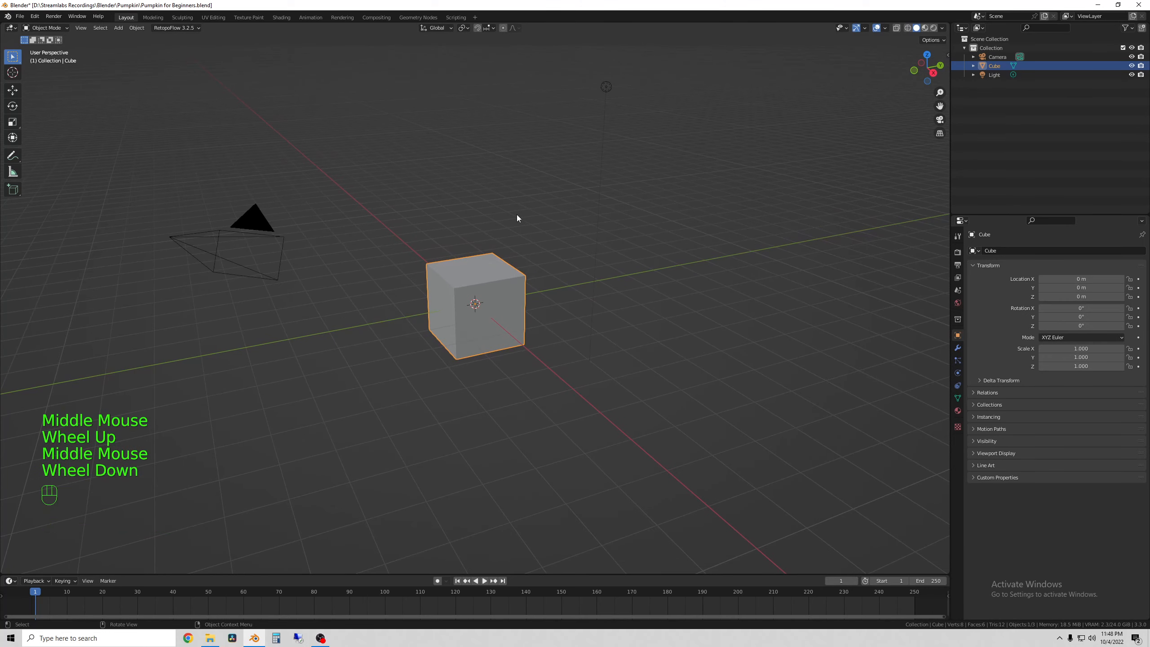
pyautogui.press('x')
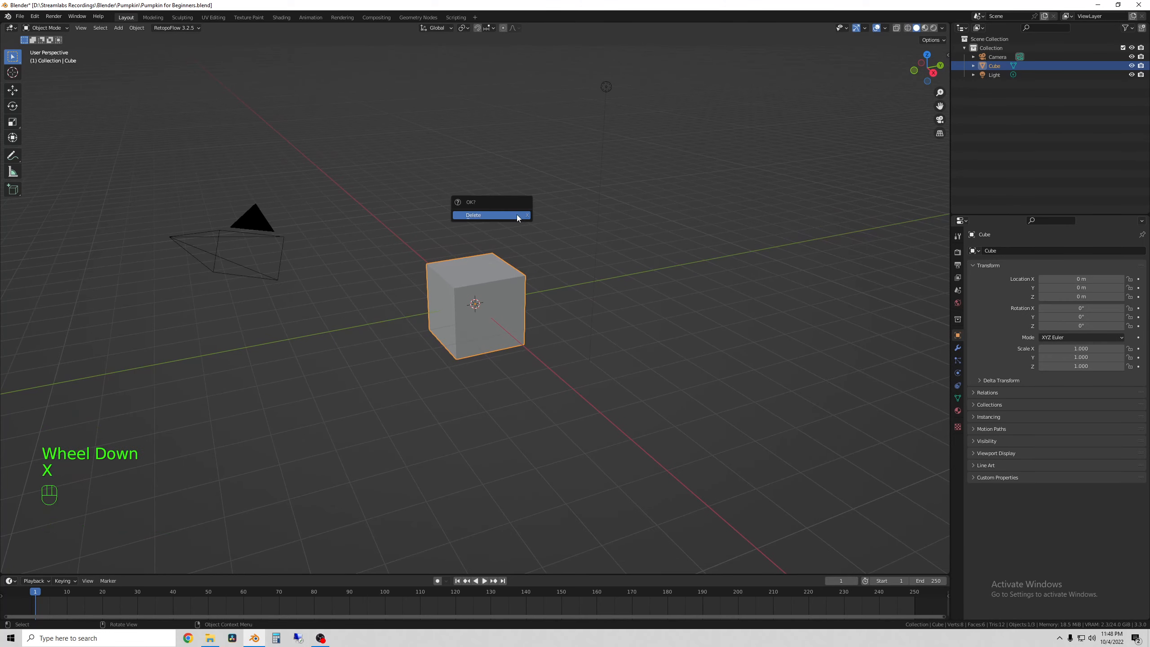
pyautogui.click(498, 216)
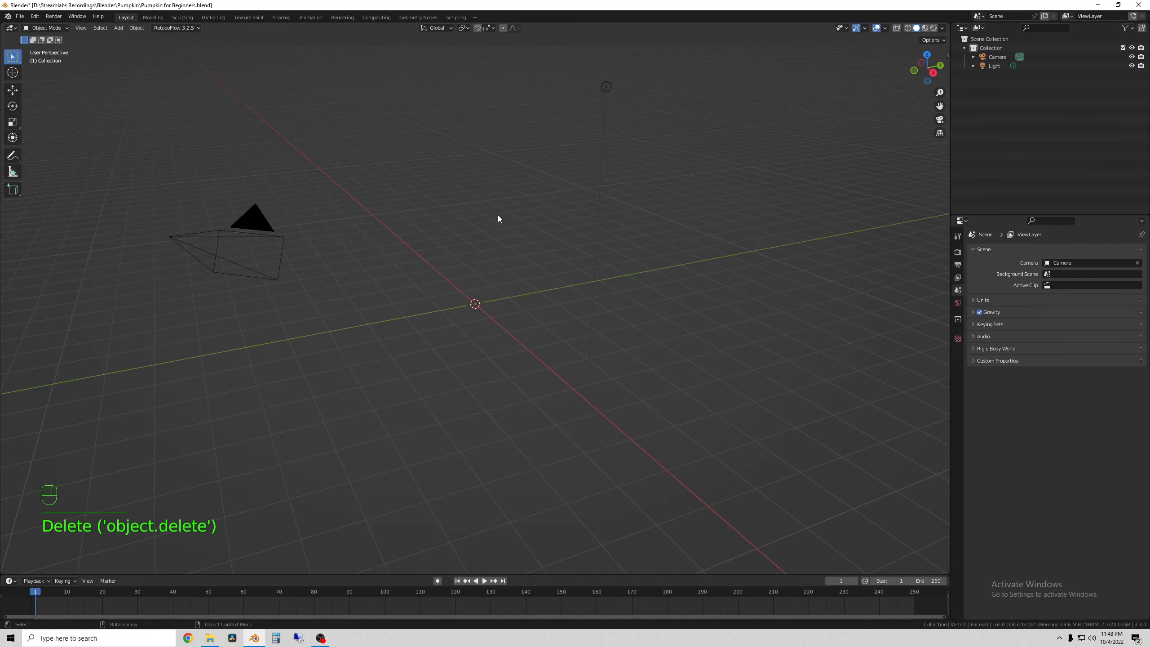
# Add a UV sphere mesh at the world origin.
pyautogui.scroll(2, 496, 267)
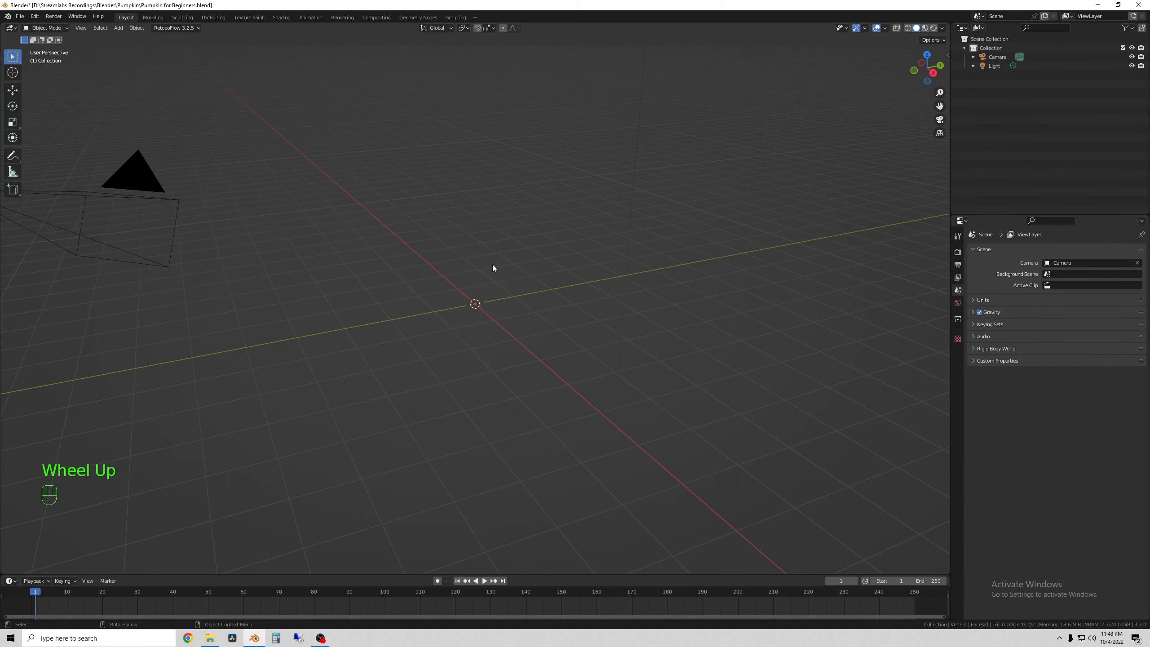
pyautogui.moveTo(489, 263); pyautogui.dragTo(482, 312, button='middle')
pyautogui.scroll(1, 492, 274)
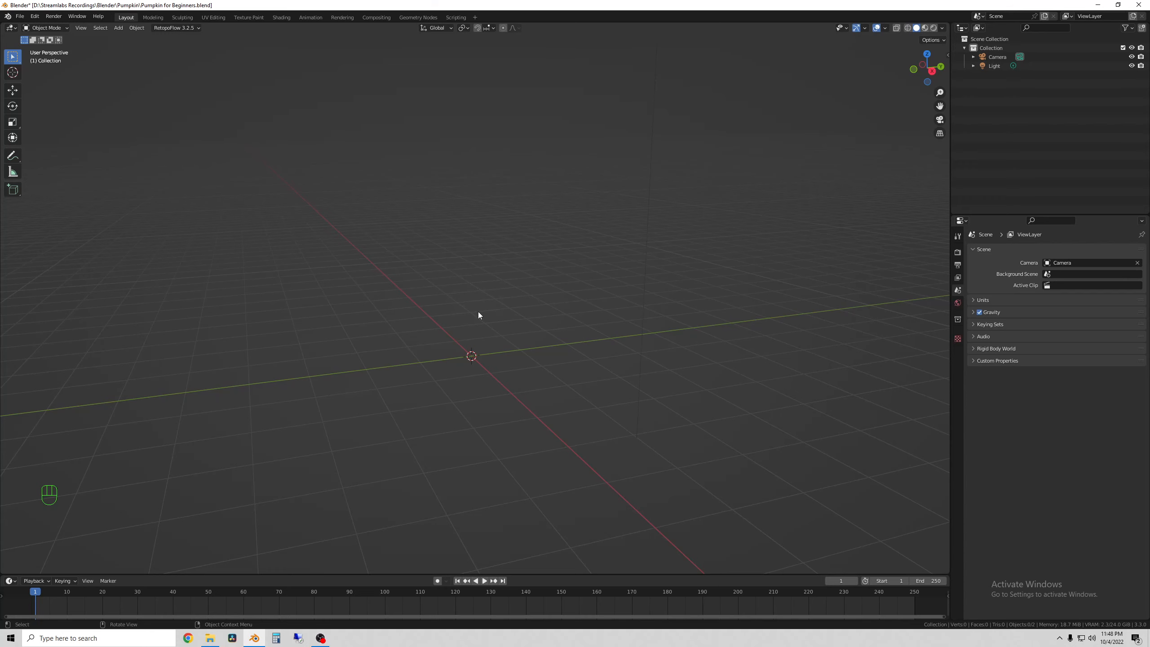
pyautogui.moveTo(512, 335); pyautogui.dragTo(473, 345, button='middle')
pyautogui.scroll(2, 490, 336)
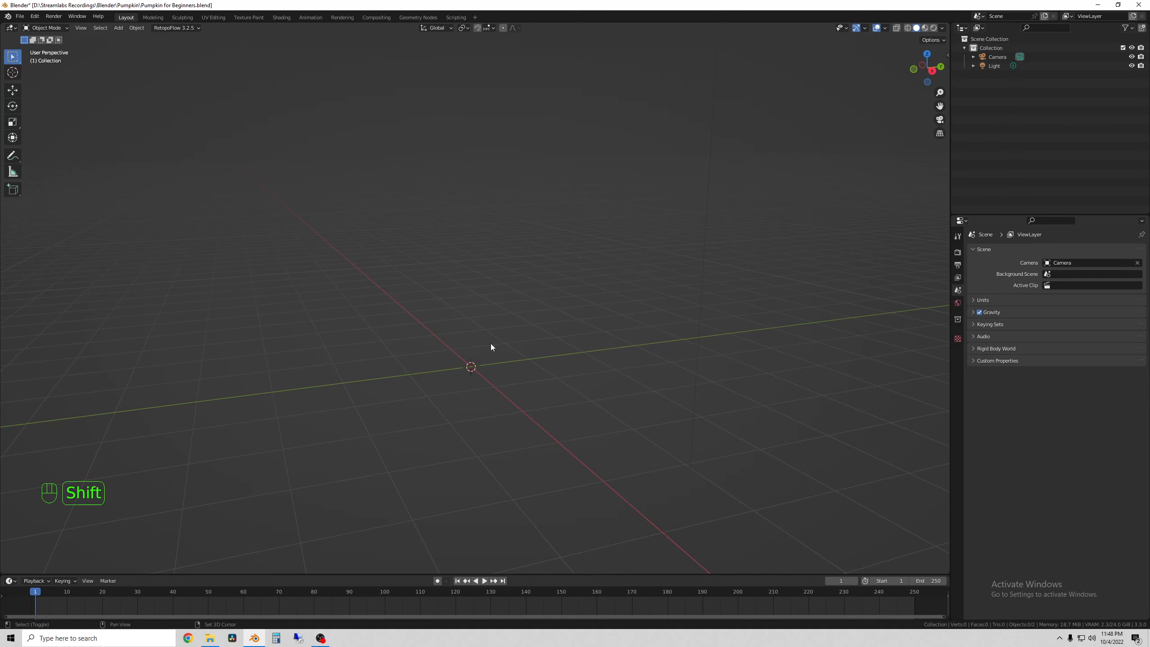
pyautogui.hotkey('shift', 'a')
pyautogui.moveTo(497, 344)
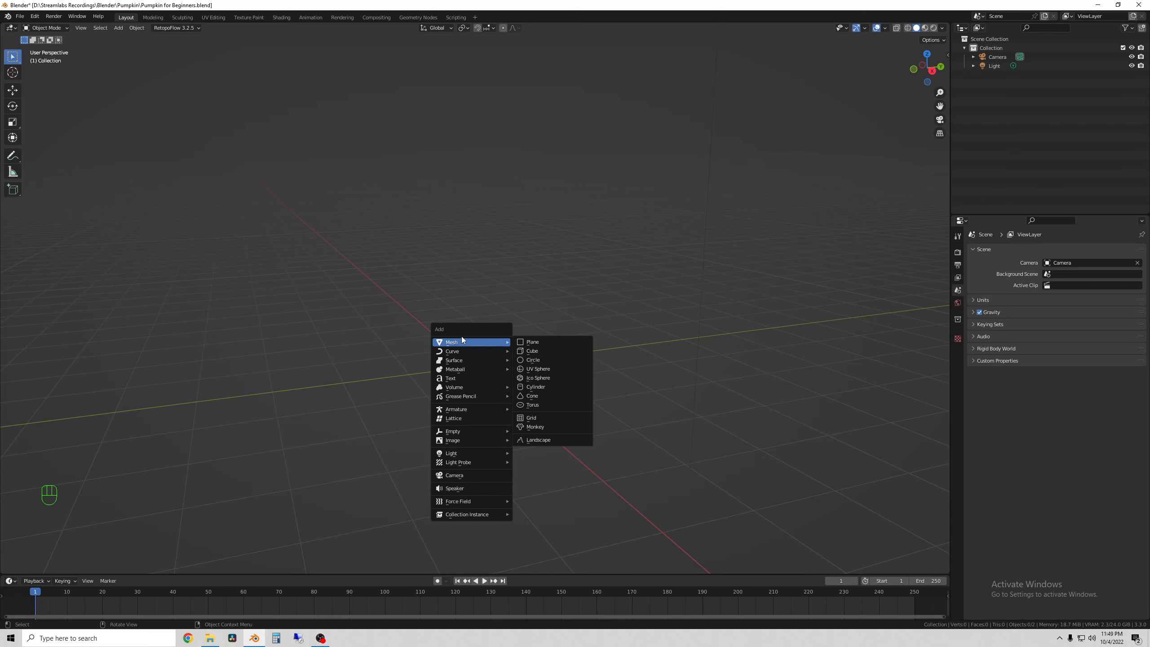
pyautogui.click(550, 371)
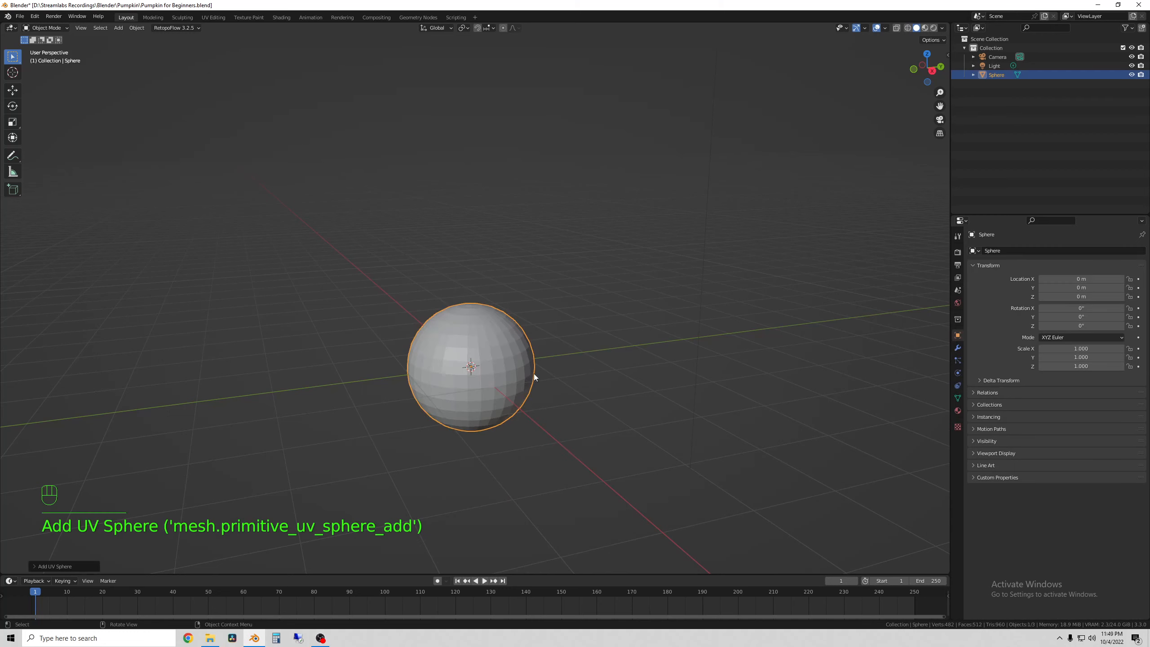
# Move the sphere up about 1.02 m along the Z axis so it rests on the grid floor.
pyautogui.moveTo(534, 374); pyautogui.dragTo(417, 410, button='middle')
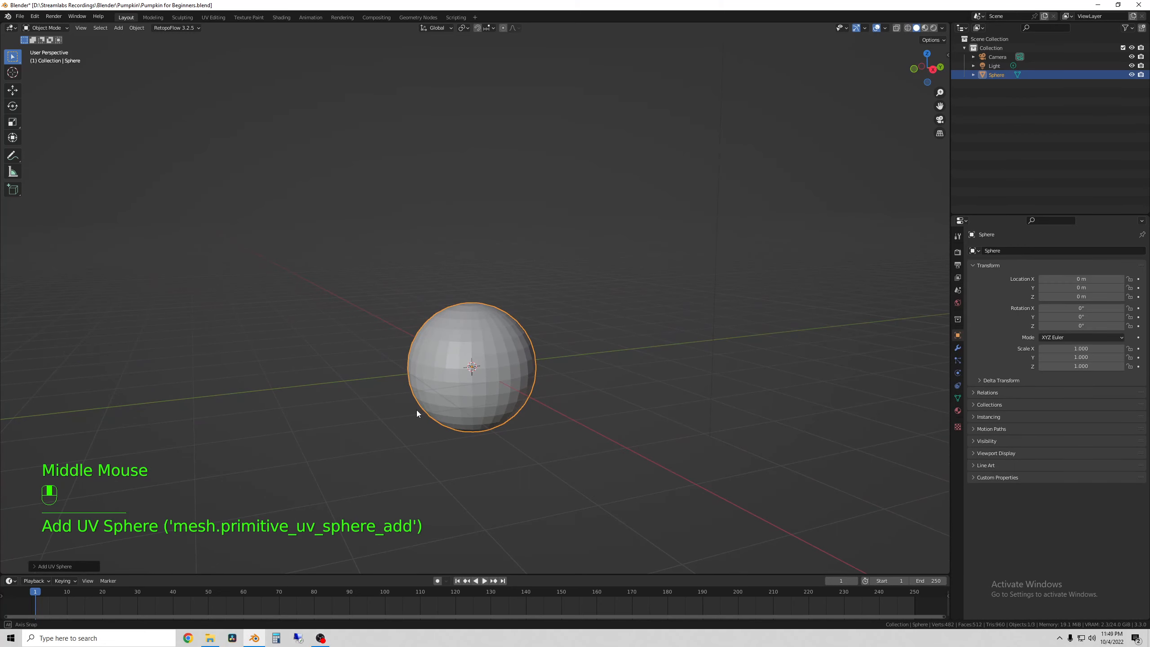
pyautogui.moveTo(533, 399); pyautogui.dragTo(566, 386, button='middle')
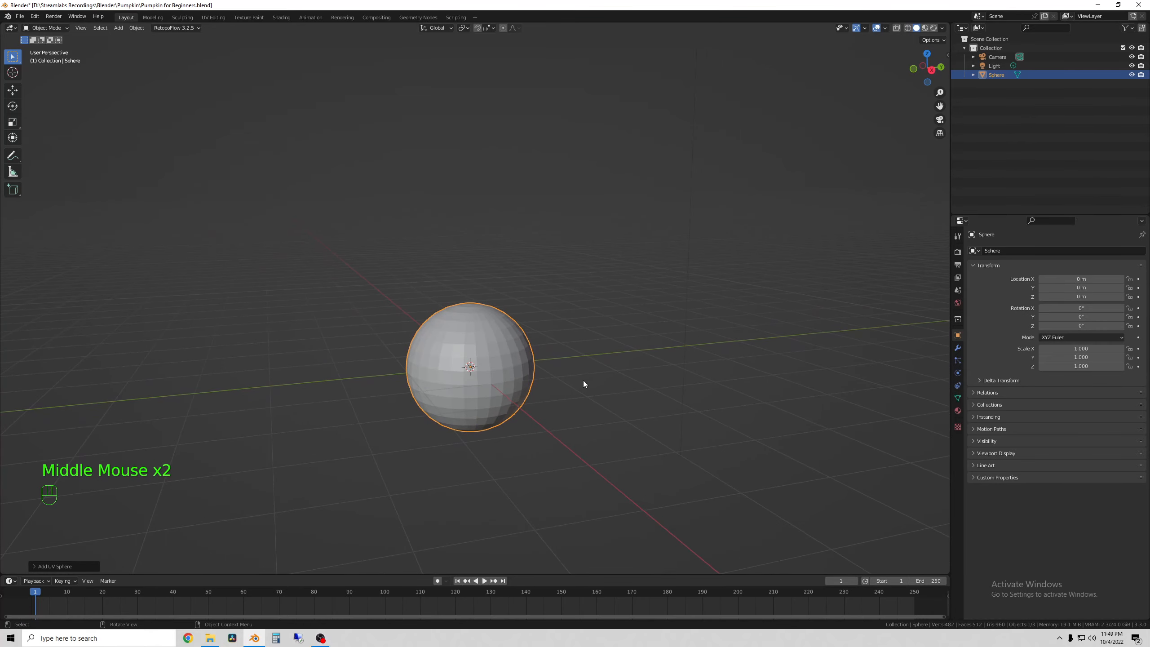
pyautogui.press('g')
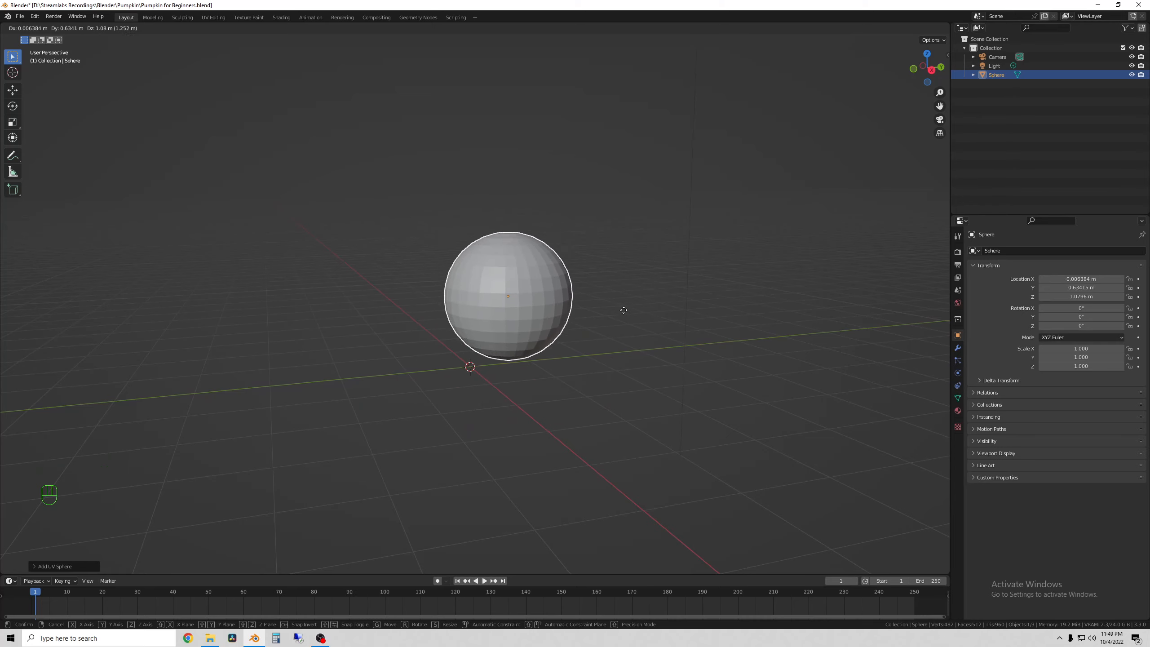
pyautogui.rightClick(645, 311)
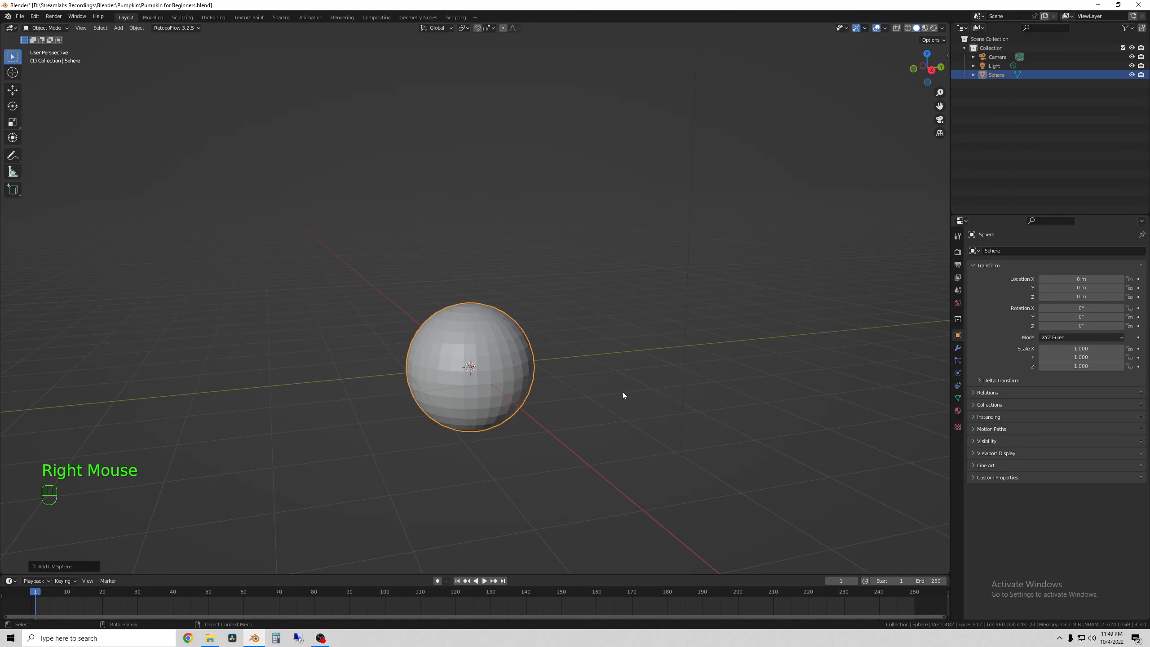
pyautogui.press('g')
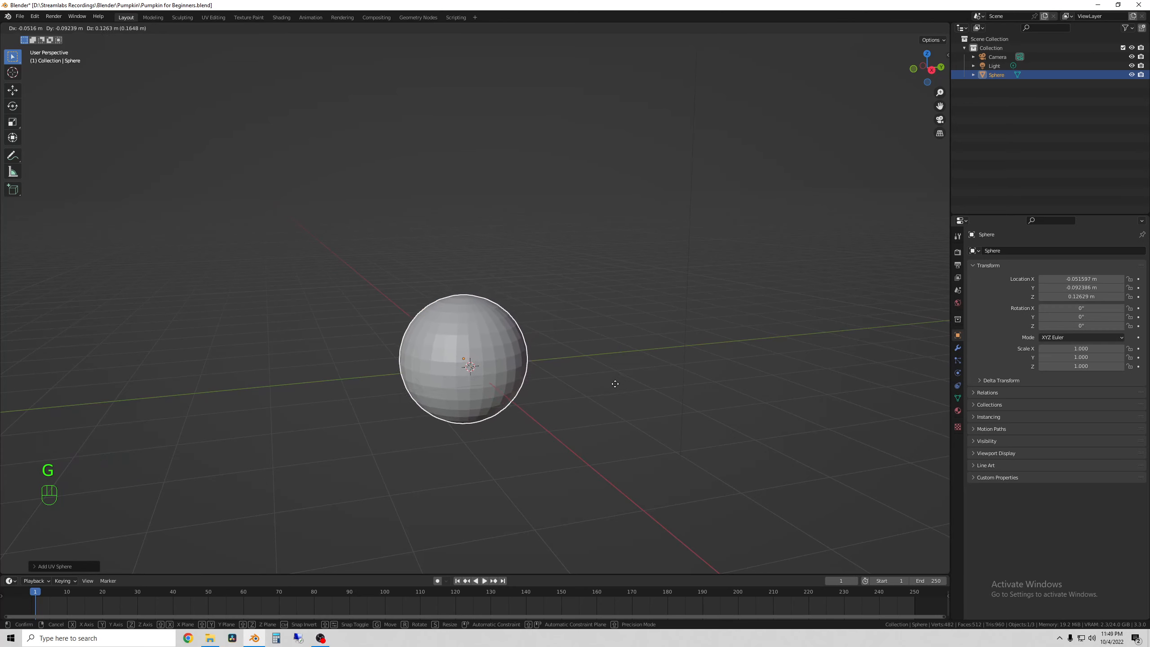
pyautogui.press('z')
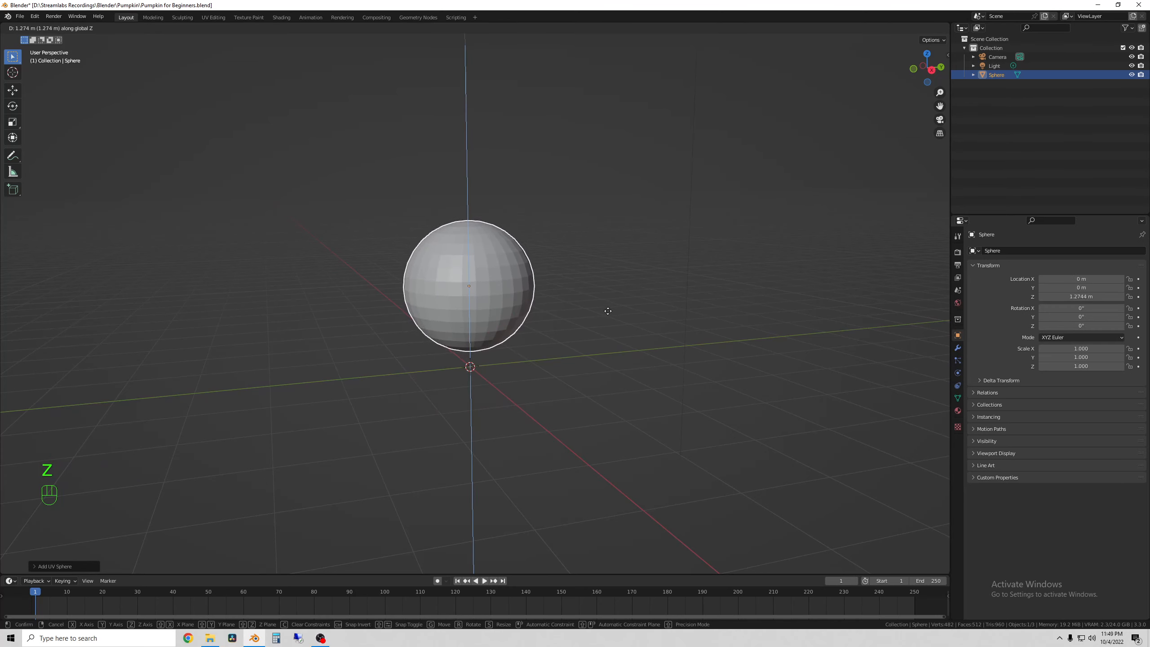
pyautogui.click(607, 327)
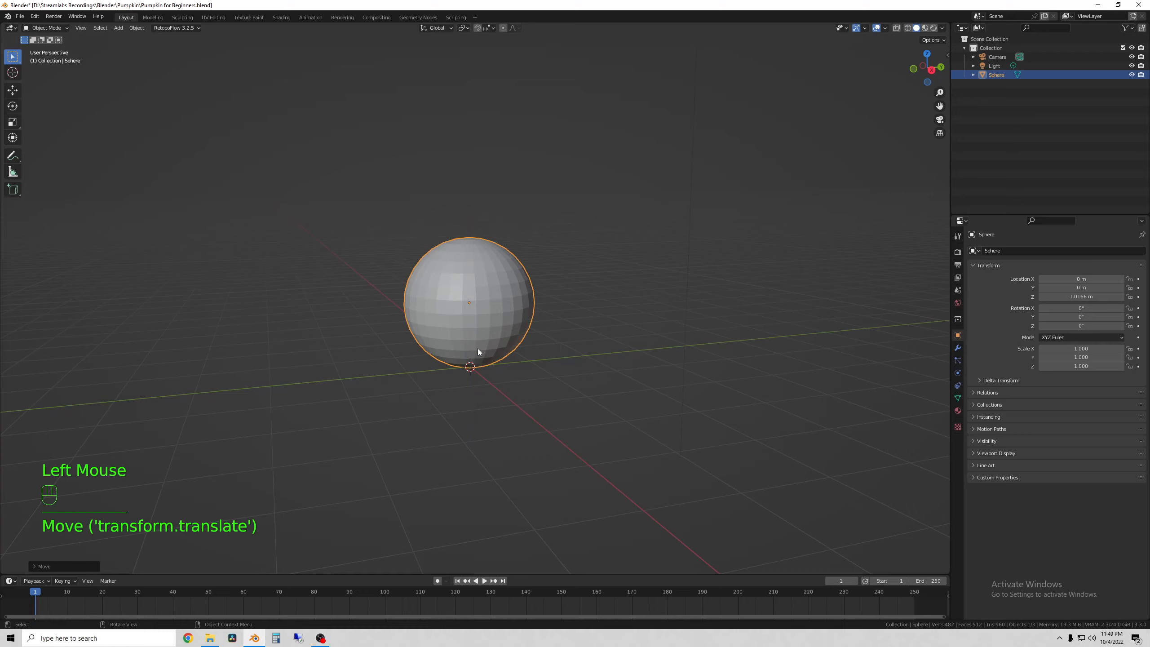
# Switch the selected sphere from Object Mode to Edit Mode.
pyautogui.scroll(2, 478, 348)
pyautogui.moveTo(478, 349); pyautogui.dragTo(523, 383, button='middle')
pyautogui.scroll(-1, 535, 378)
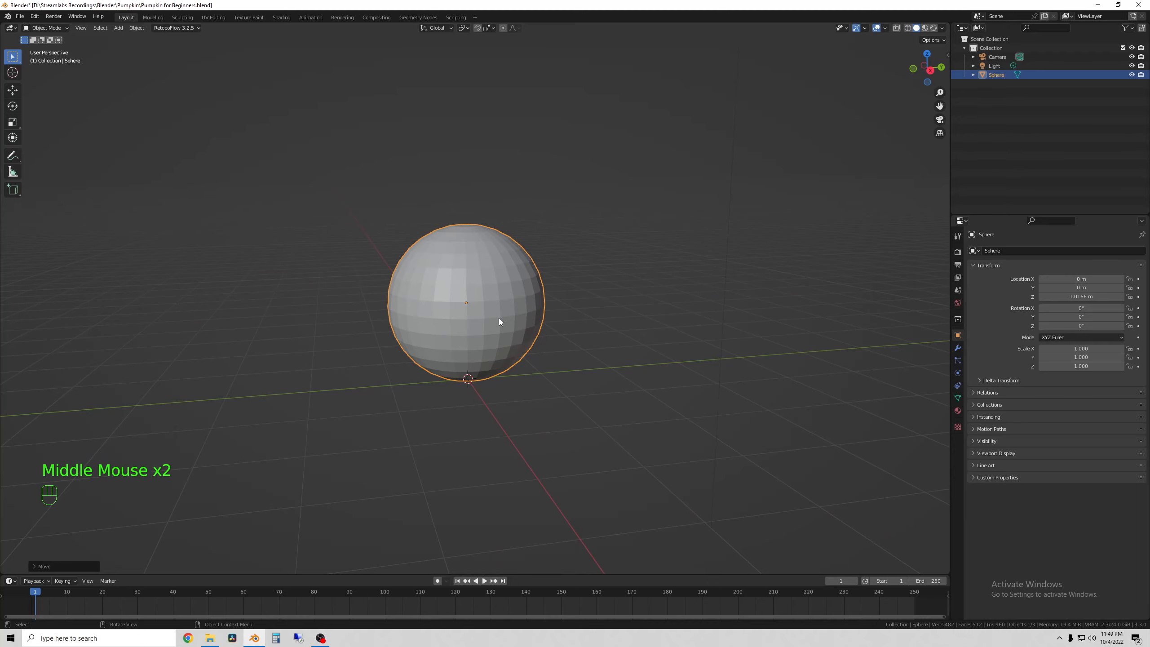
pyautogui.scroll(2, 498, 320)
pyautogui.moveTo(477, 314); pyautogui.dragTo(486, 349, button='middle')
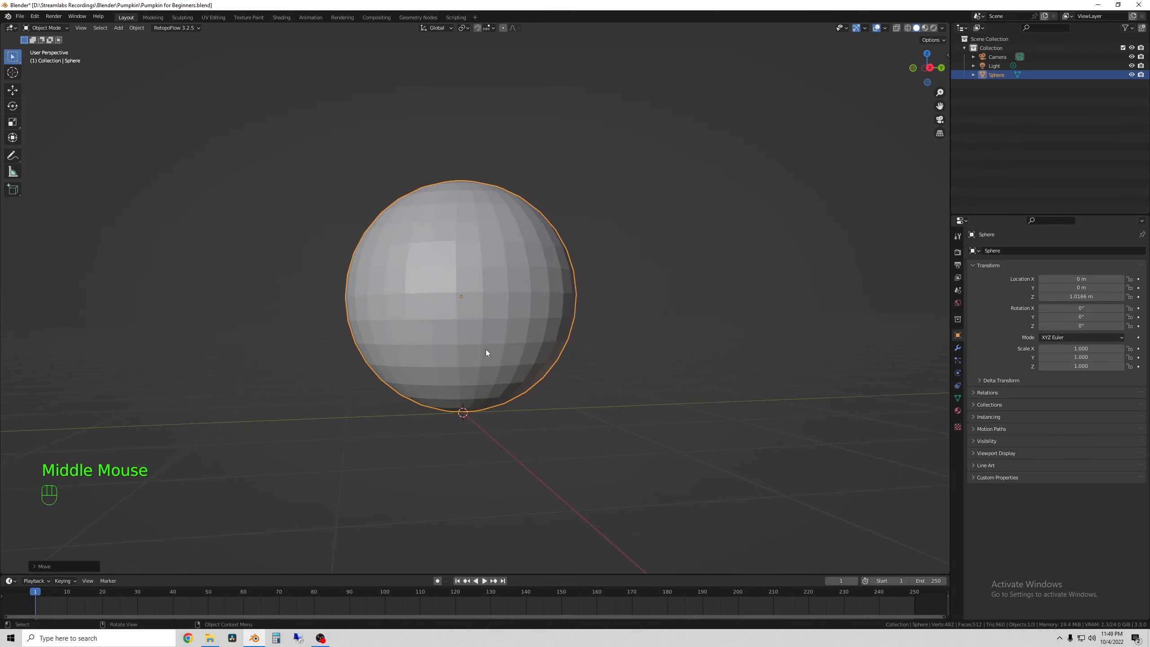
pyautogui.click(58, 29)
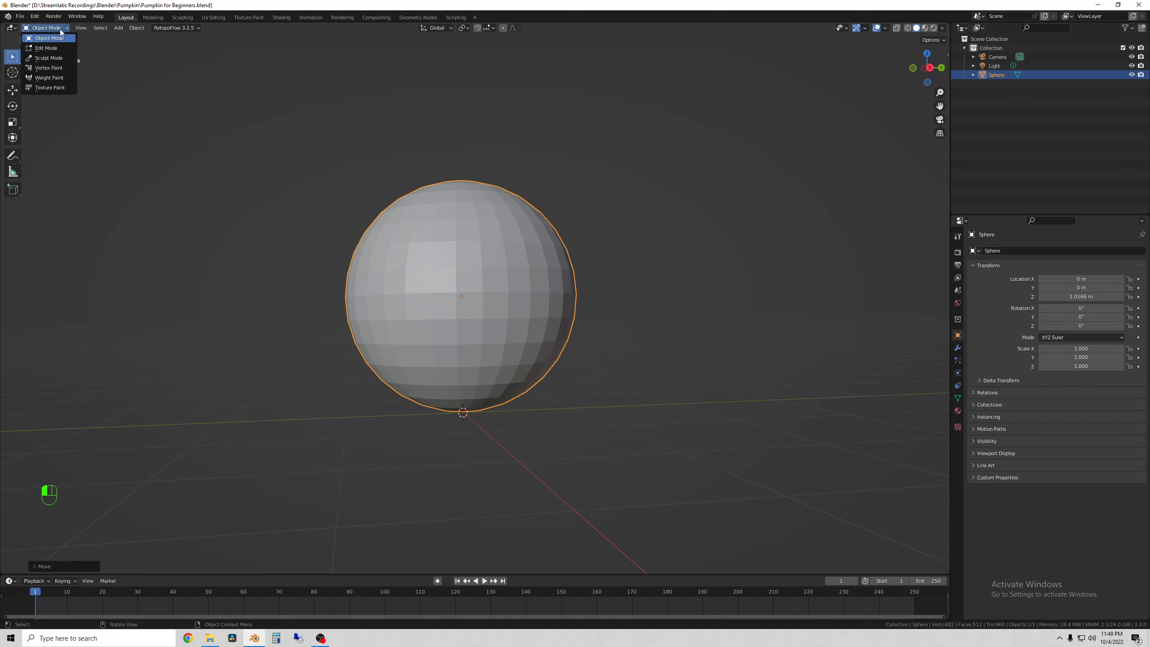
pyautogui.click(53, 49)
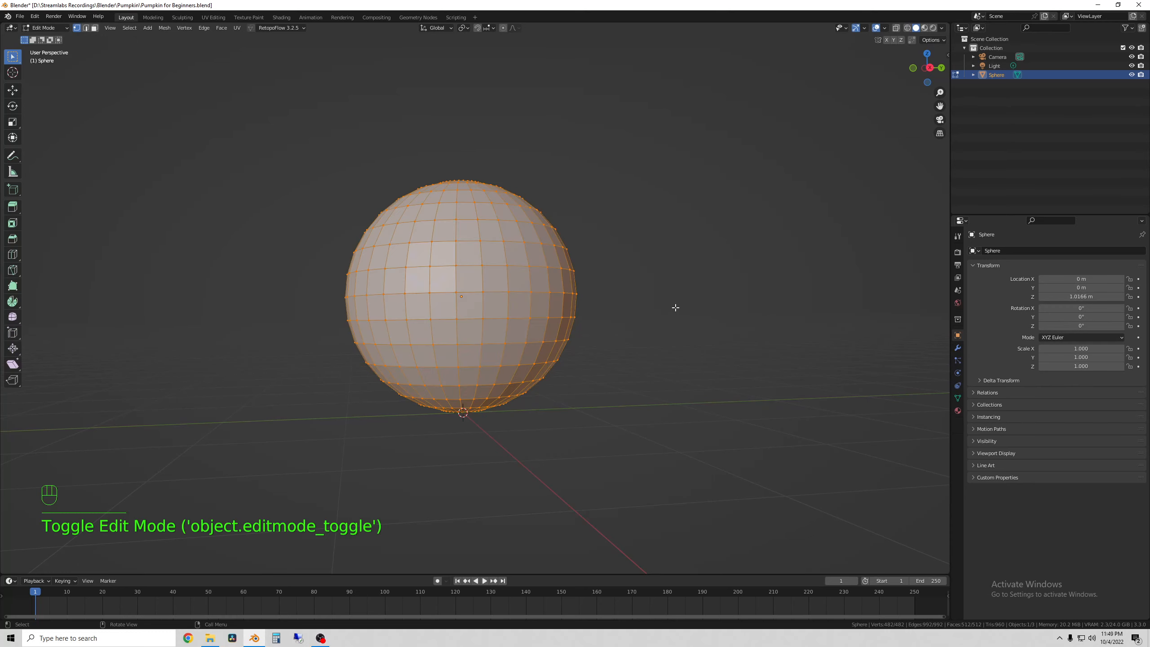
pyautogui.press('Tab')
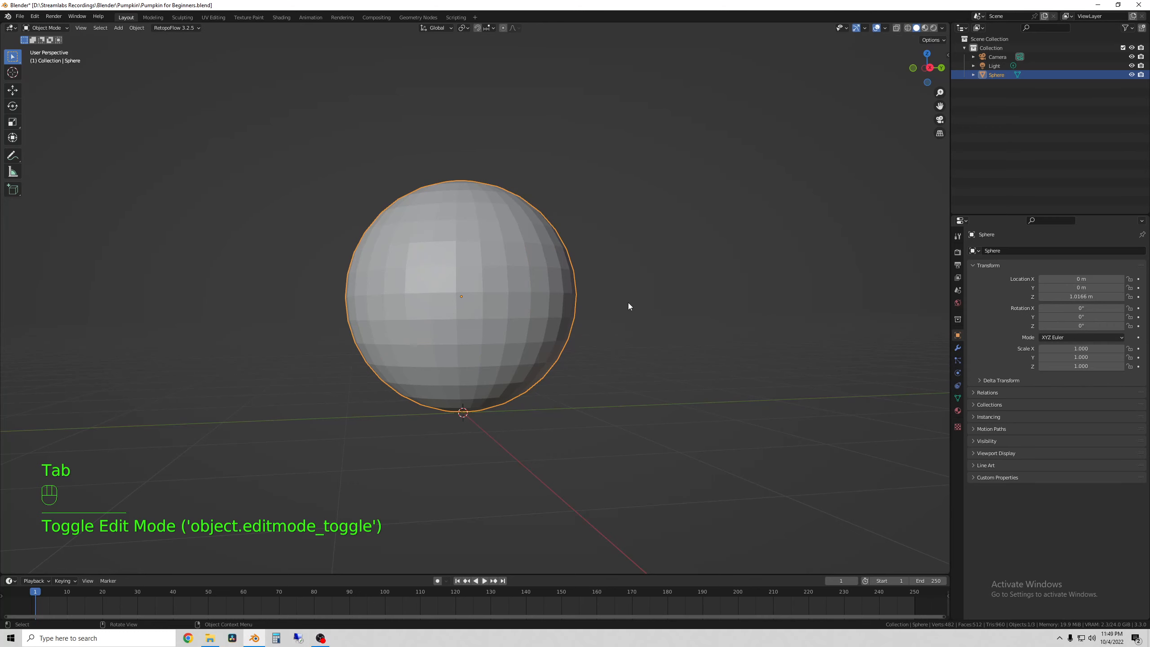
pyautogui.press('Tab')
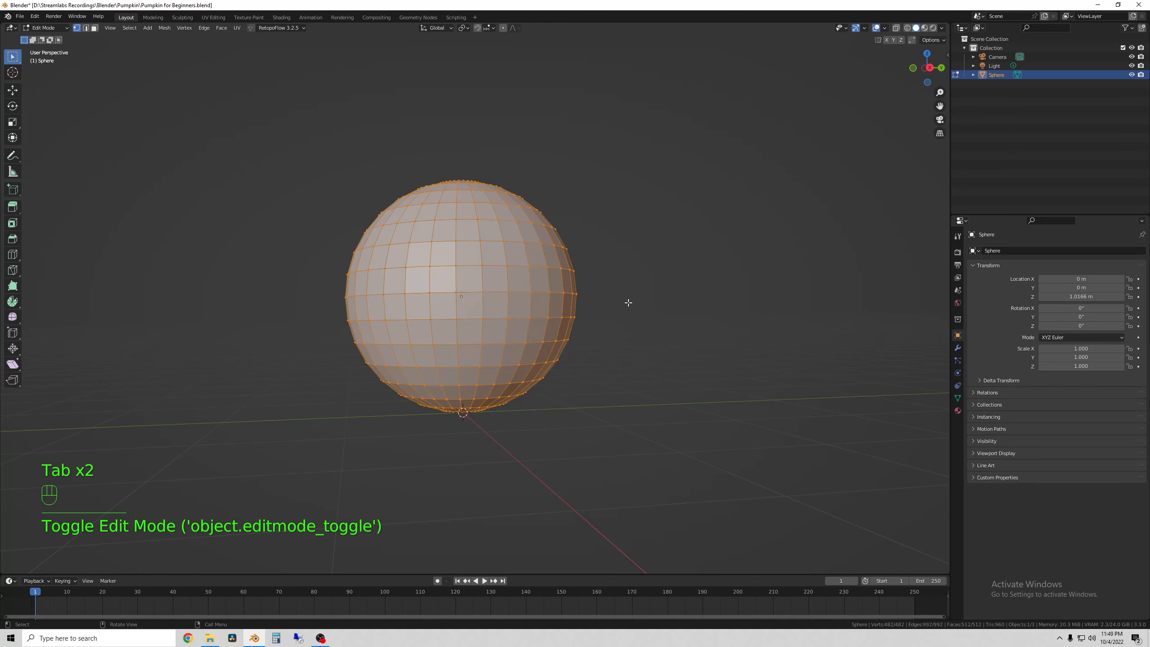
pyautogui.press('Tab')
pyautogui.press('Tab')
# Switch to edge select mode and pick single edges one after another on the sphere's front.
pyautogui.moveTo(622, 302); pyautogui.dragTo(609, 327, button='middle')
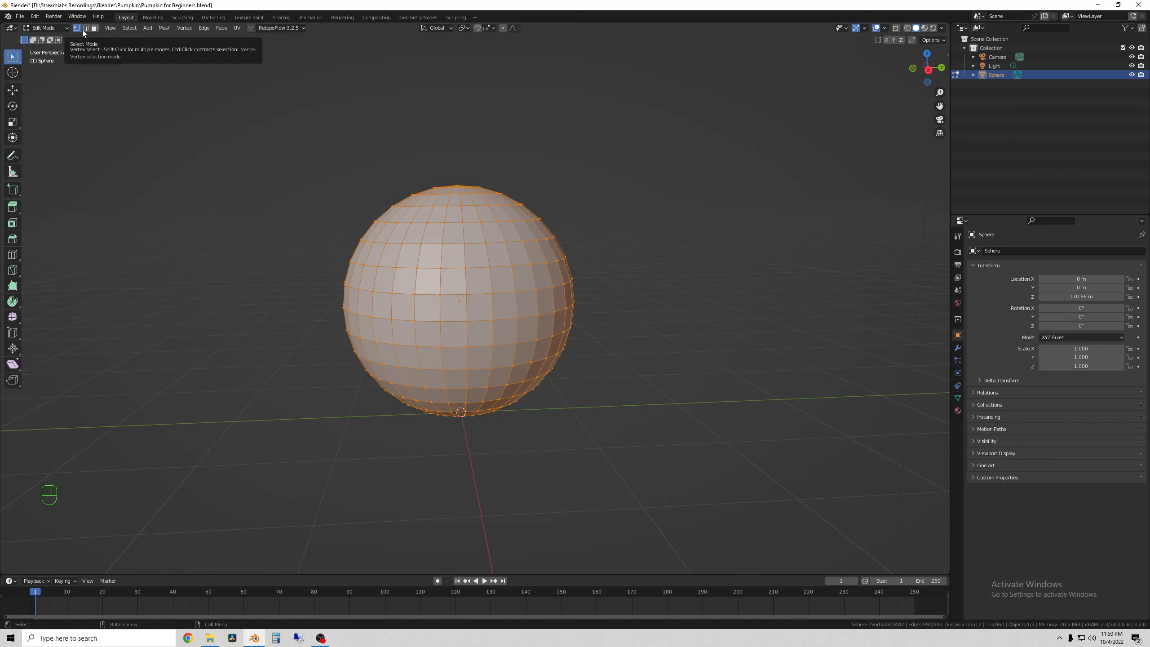
pyautogui.click(109, 44)
pyautogui.click(109, 44)
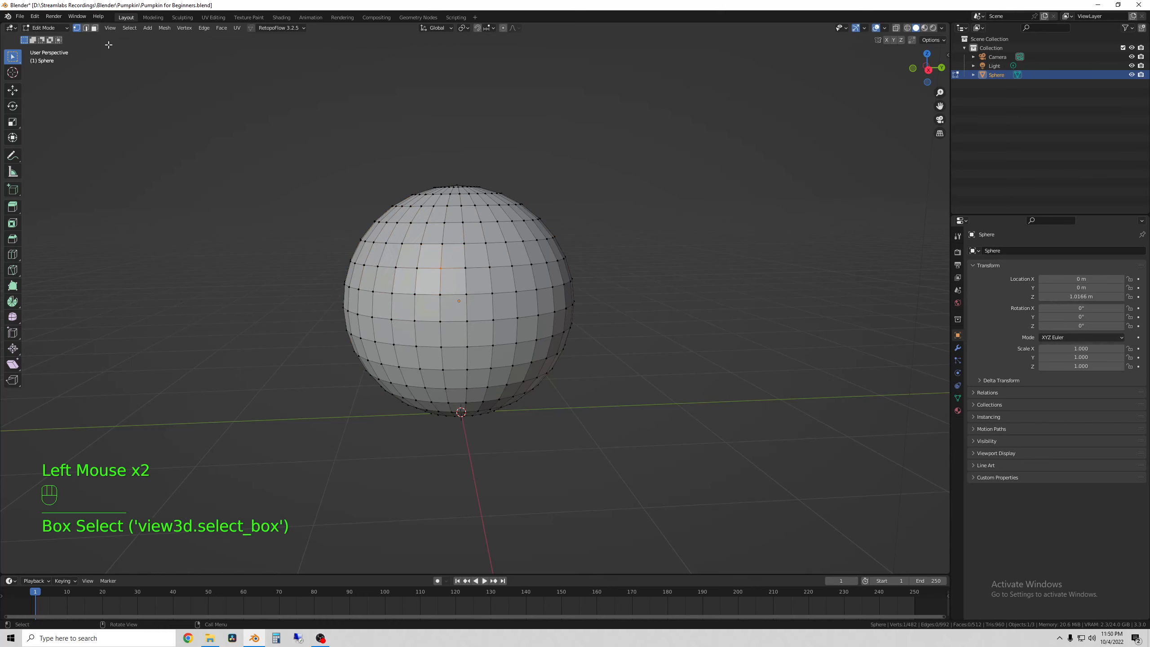
pyautogui.click(88, 29)
pyautogui.click(442, 256)
pyautogui.click(444, 233)
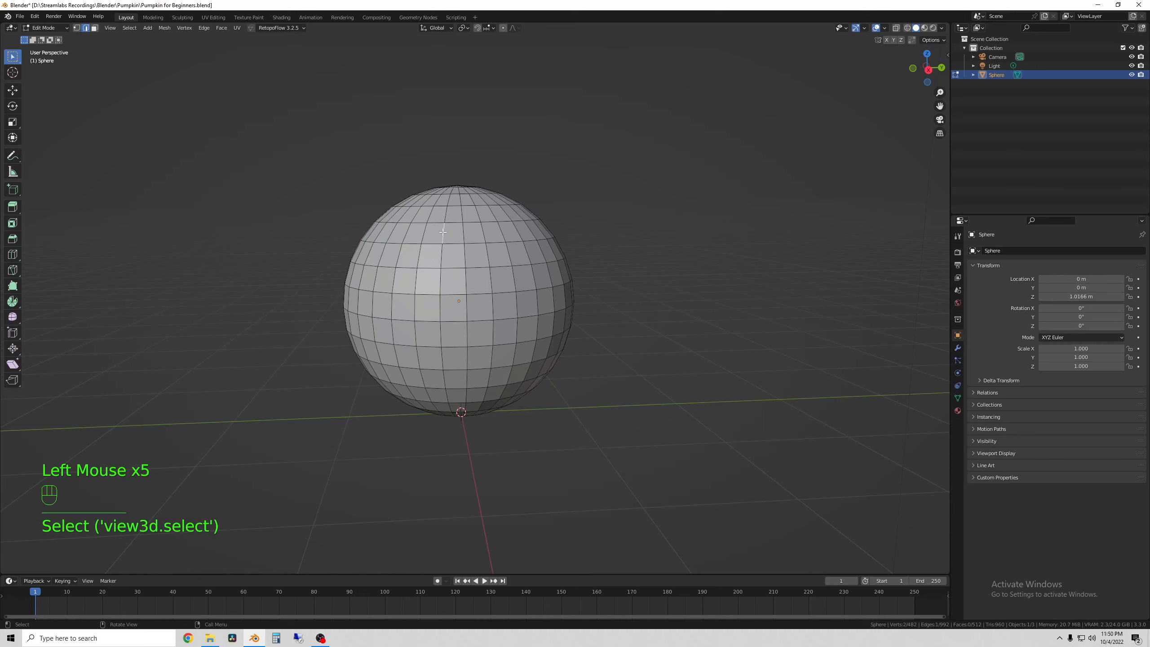
pyautogui.click(447, 214)
pyautogui.click(440, 260)
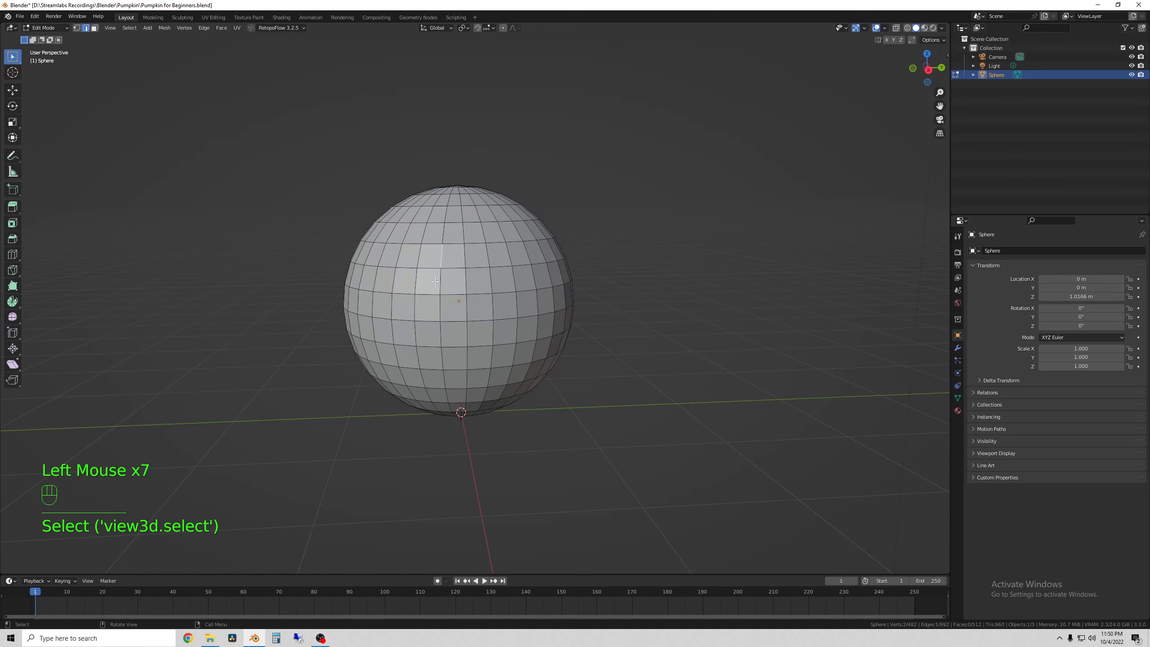
# Switch to face select mode, pick a single face on the sphere, and select the entire mesh.
pyautogui.click(94, 28)
pyautogui.click(453, 282)
pyautogui.moveTo(453, 282); pyautogui.dragTo(571, 306, button='middle')
pyautogui.click(485, 273)
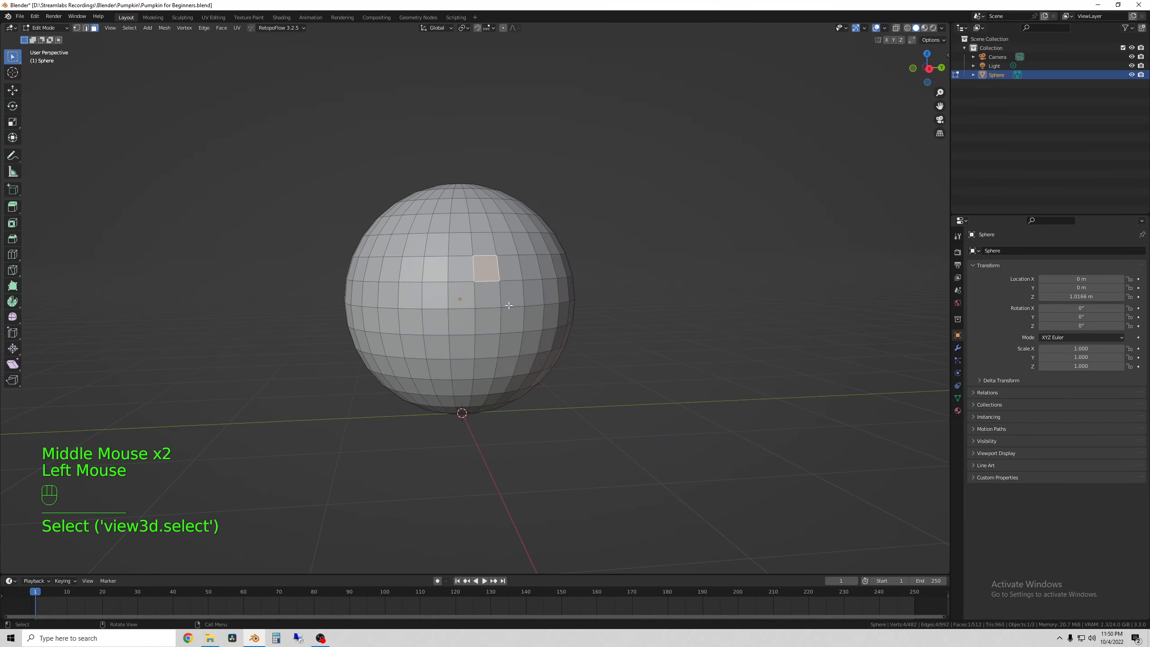
pyautogui.moveTo(485, 274); pyautogui.dragTo(562, 291, button='middle')
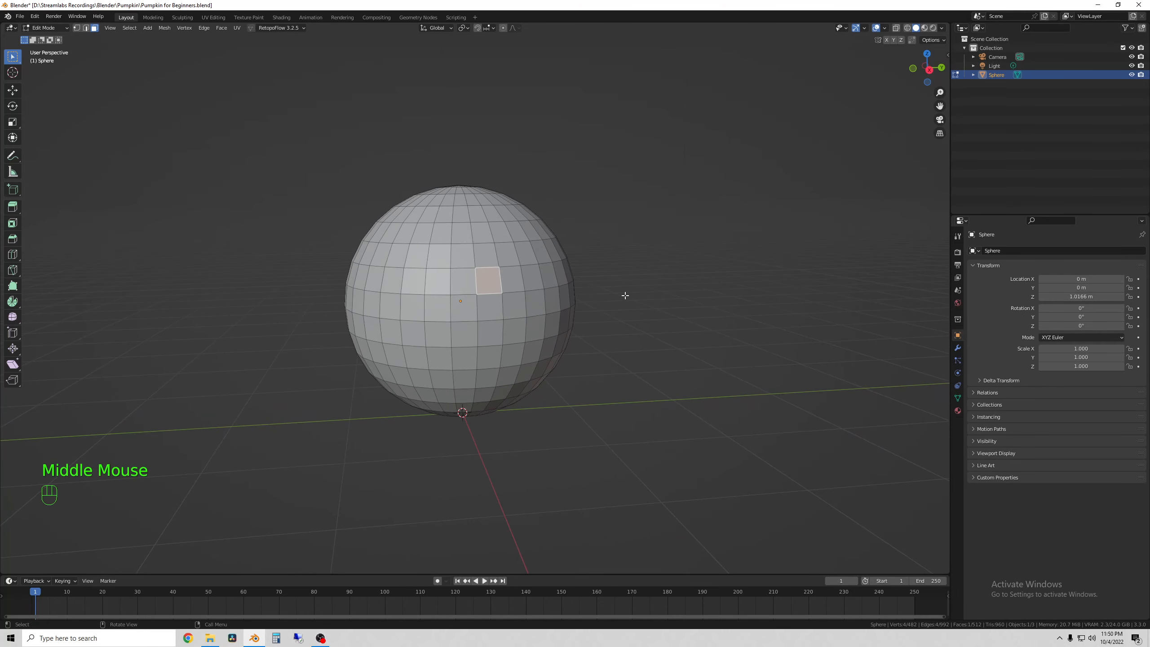
pyautogui.press('a')
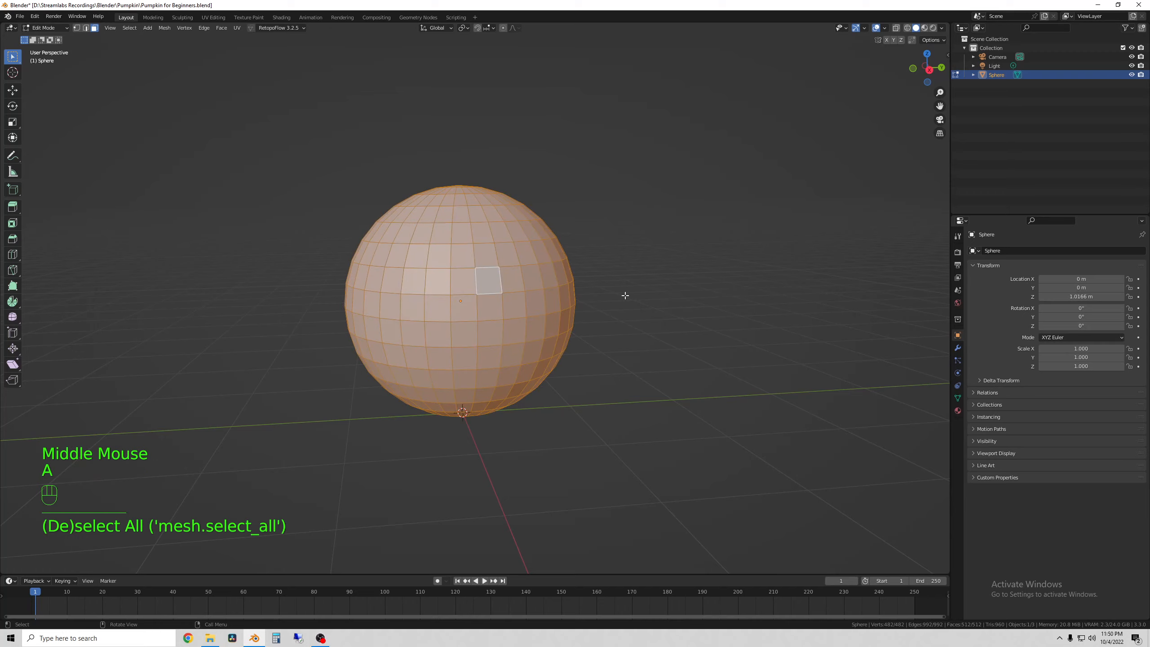
pyautogui.moveTo(601, 308); pyautogui.dragTo(487, 328, button='middle')
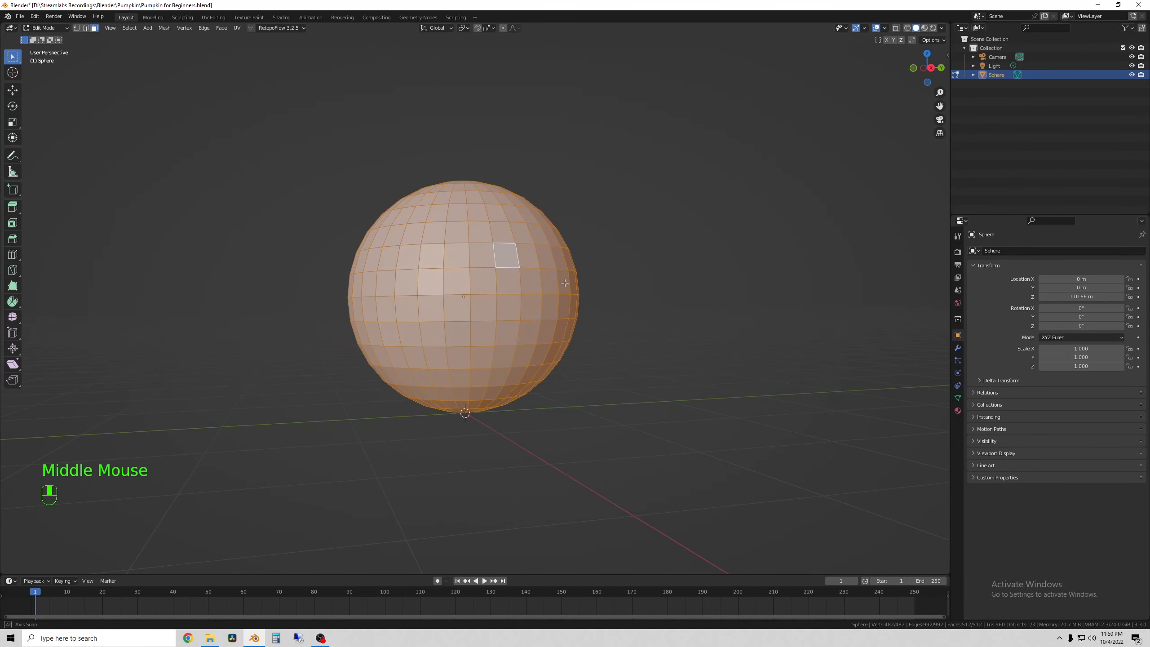
pyautogui.moveTo(567, 277); pyautogui.dragTo(581, 293, button='middle')
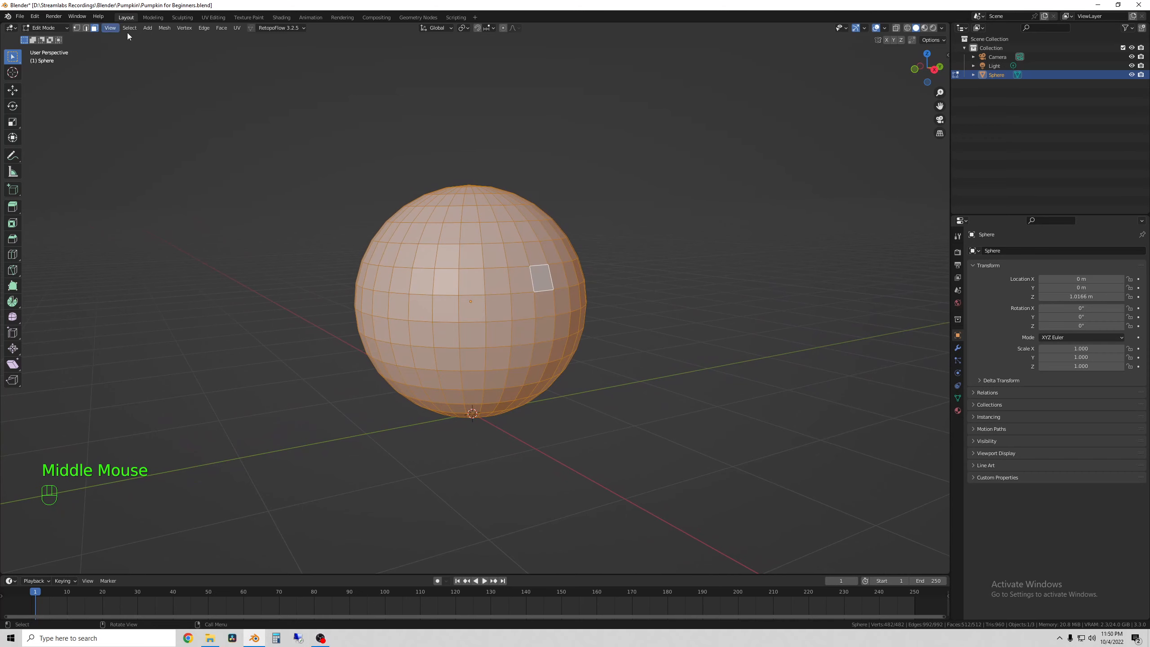
pyautogui.moveTo(671, 360); pyautogui.dragTo(654, 353, button='middle')
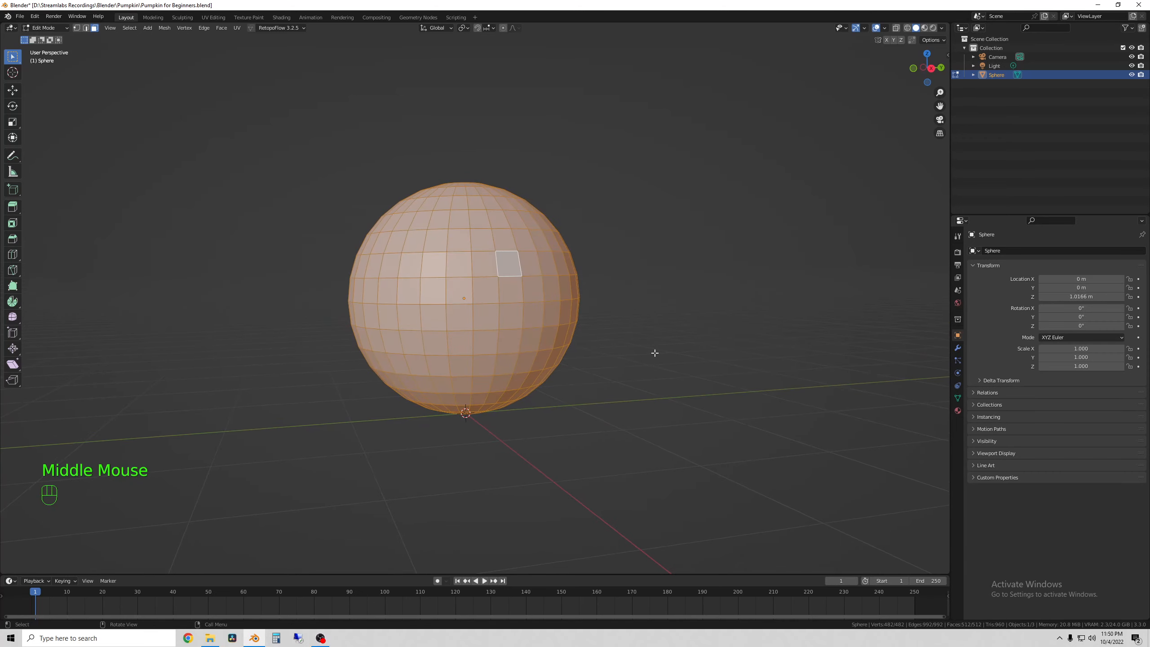
# Subdivide the fully selected sphere mesh once to get a denser grid of faces.
pyautogui.moveTo(567, 348); pyautogui.dragTo(641, 322, button='middle')
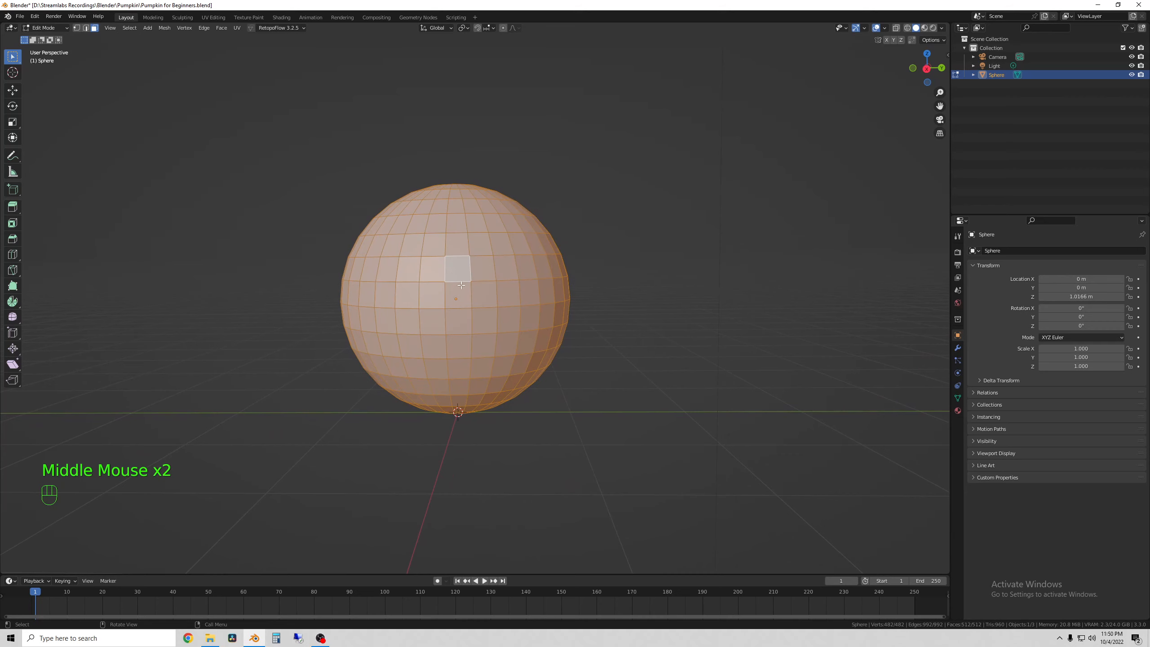
pyautogui.moveTo(461, 285); pyautogui.dragTo(647, 295, button='middle')
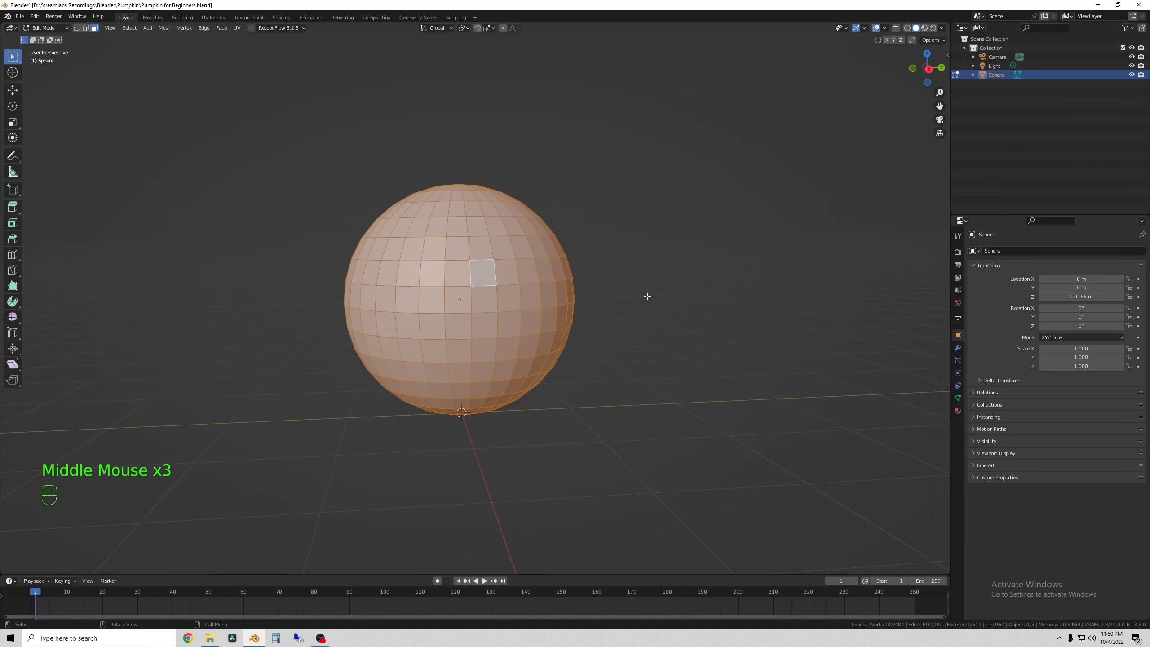
pyautogui.rightClick(643, 249)
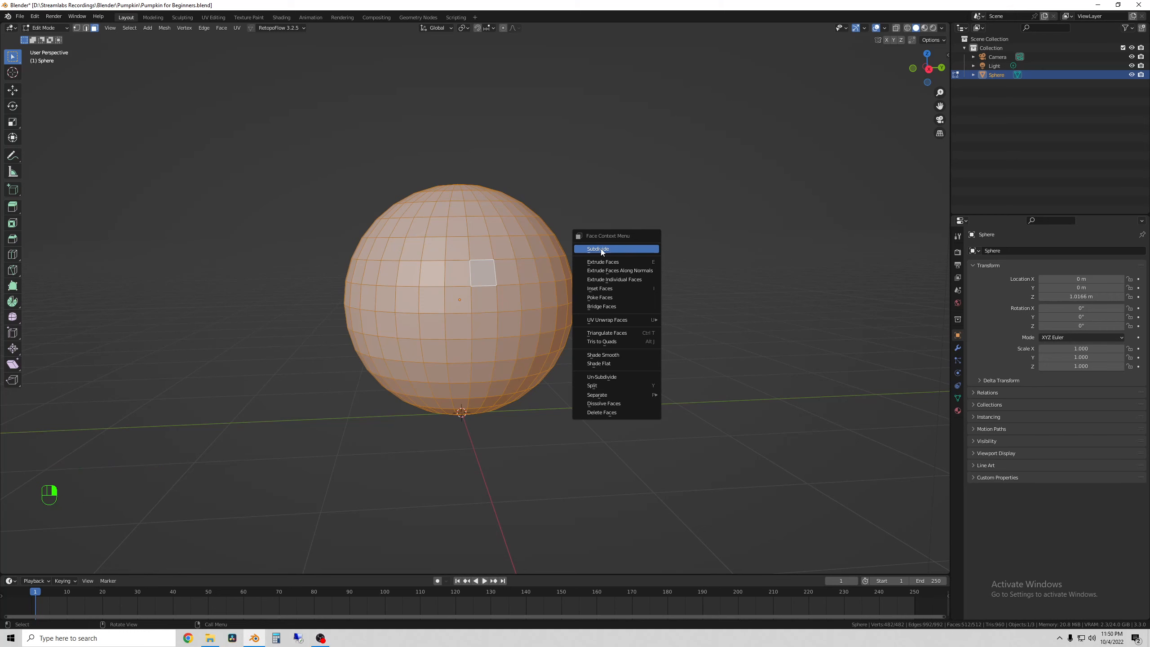
pyautogui.click(615, 247)
pyautogui.moveTo(614, 247); pyautogui.dragTo(576, 309, button='middle')
# Pick single faces one after another on the subdivided sphere's front to examine the smaller face size.
pyautogui.click(486, 276)
pyautogui.click(490, 304)
pyautogui.click(463, 306)
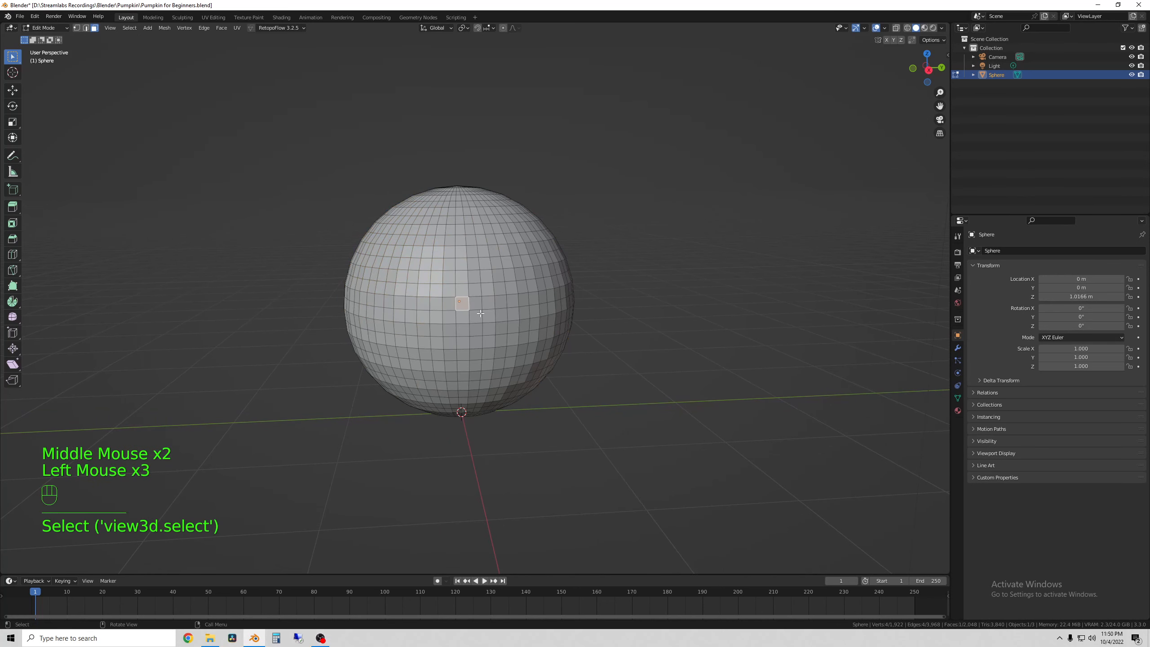
pyautogui.moveTo(490, 315); pyautogui.dragTo(480, 313, button='middle')
pyautogui.click(458, 284)
pyautogui.click(439, 264)
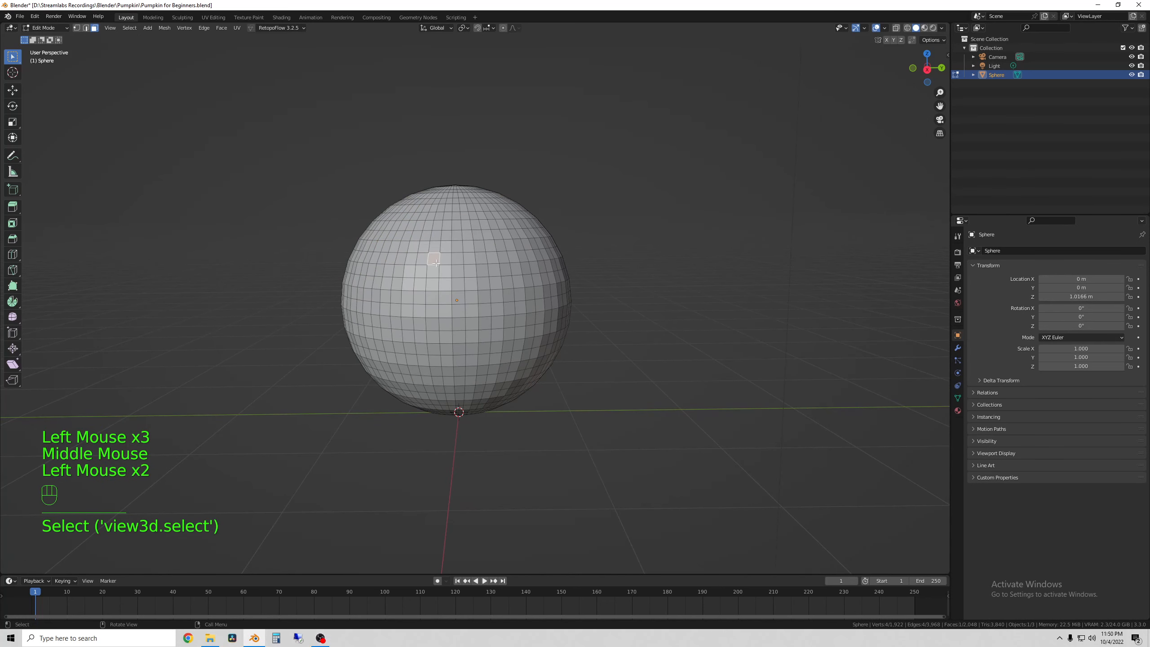
pyautogui.moveTo(471, 290); pyautogui.dragTo(446, 311, button='middle')
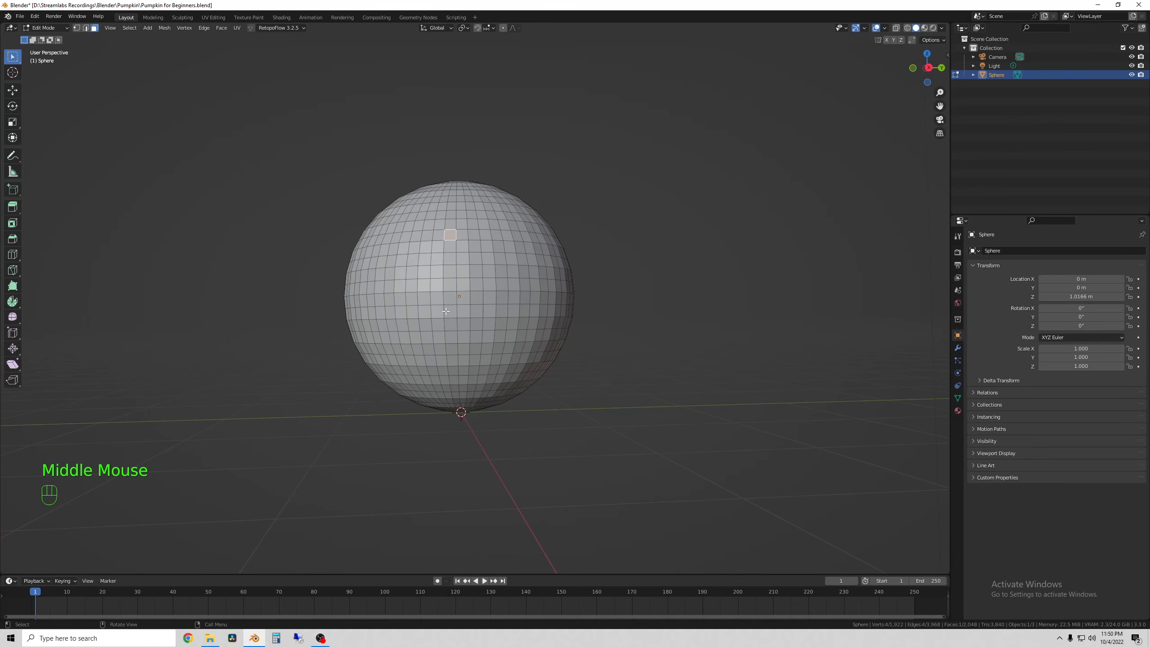
pyautogui.scroll(1, 482, 256)
pyautogui.moveTo(482, 256); pyautogui.dragTo(459, 356, button='middle')
pyautogui.scroll(-1, 459, 357)
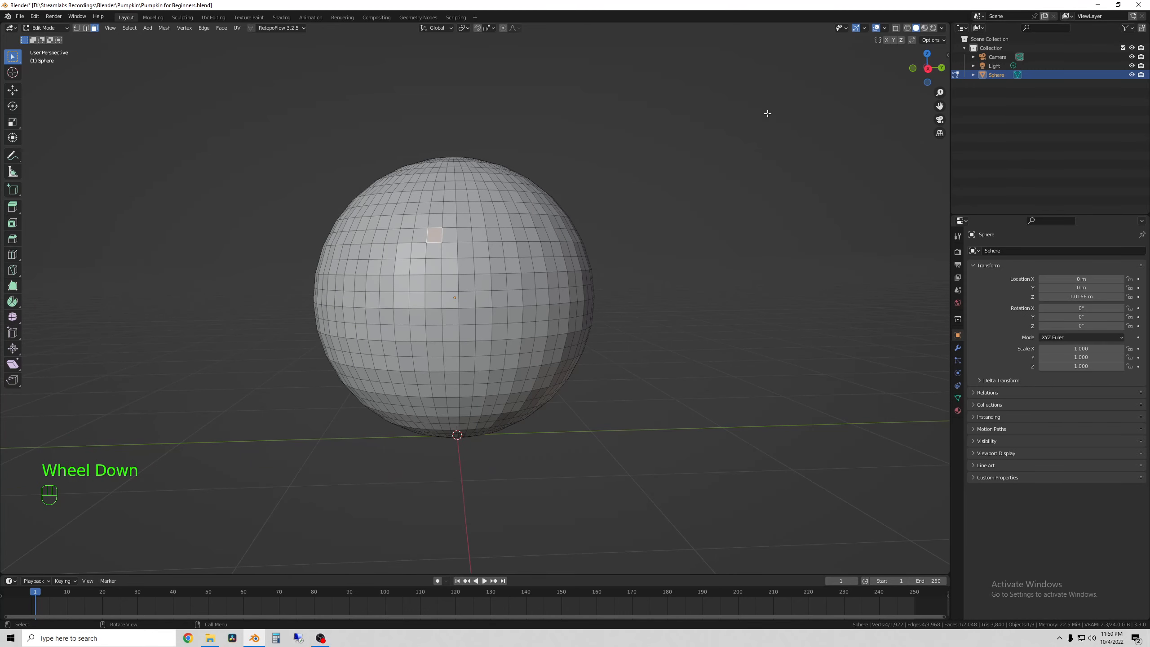
# In the right orthographic view, delete a jagged cluster of 11 faces on the sphere's upper right half to cut out an eye.
pyautogui.click(928, 69)
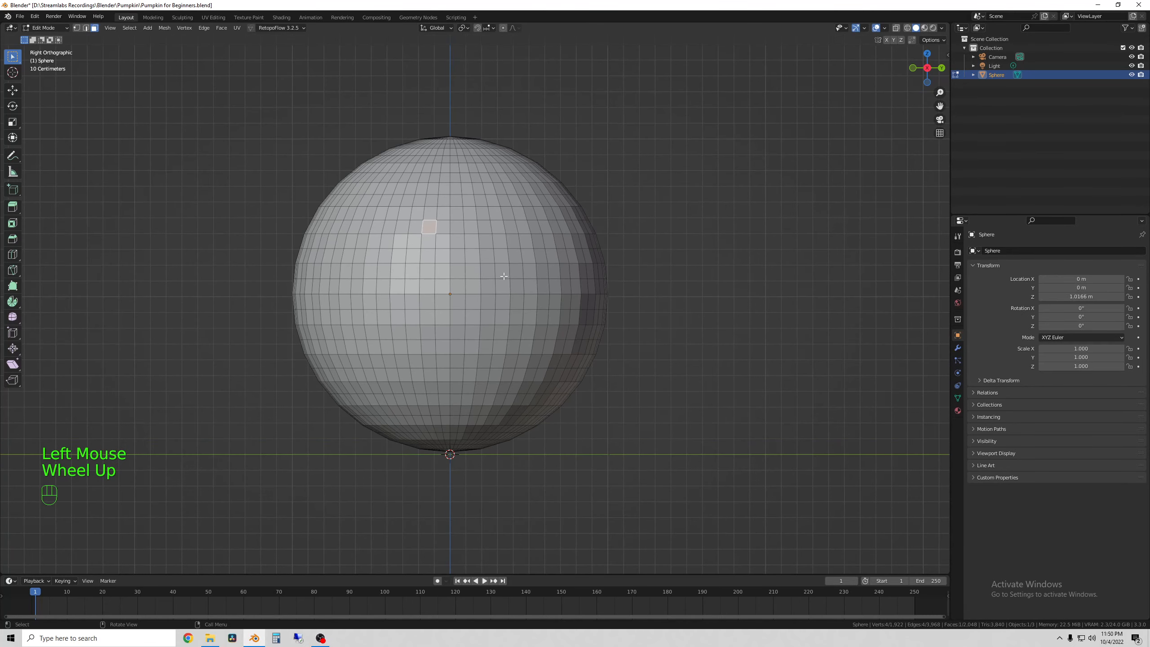
pyautogui.click(504, 213)
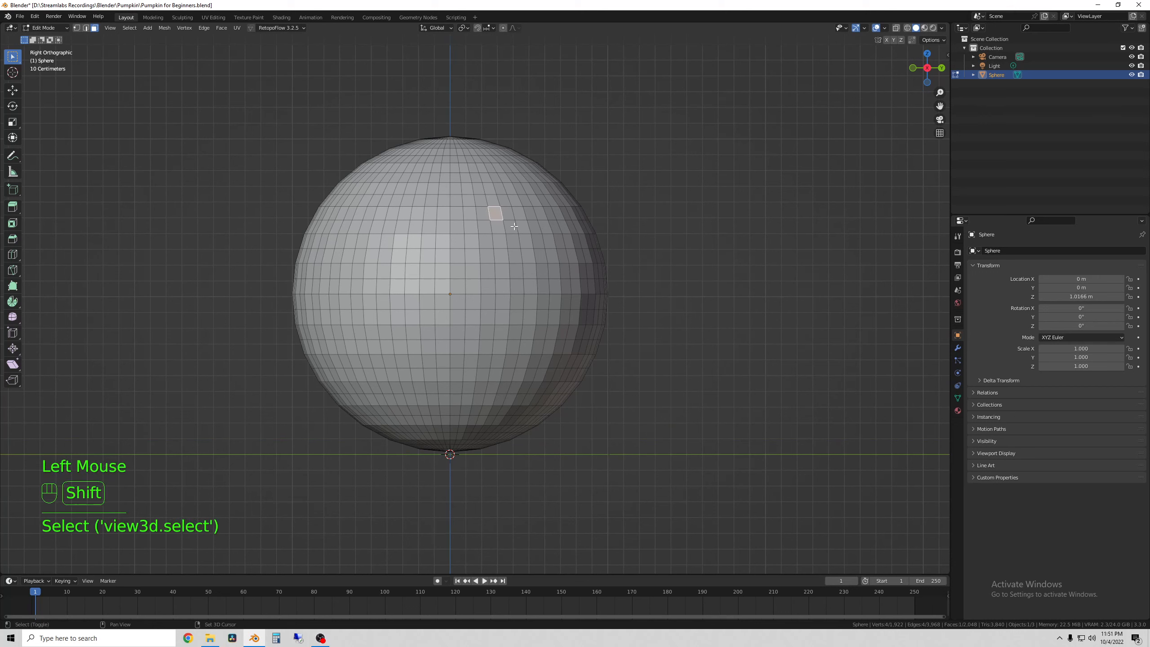
pyautogui.keyDown('shift'); pyautogui.click(511, 226); pyautogui.keyUp('shift')
pyautogui.keyDown('shift'); pyautogui.click(511, 239); pyautogui.keyUp('shift')
pyautogui.keyDown('shift'); pyautogui.click(512, 240); pyautogui.keyUp('shift')
pyautogui.keyDown('shift'); pyautogui.click(500, 232); pyautogui.keyUp('shift')
pyautogui.keyDown('shift'); pyautogui.click(500, 227); pyautogui.keyUp('shift')
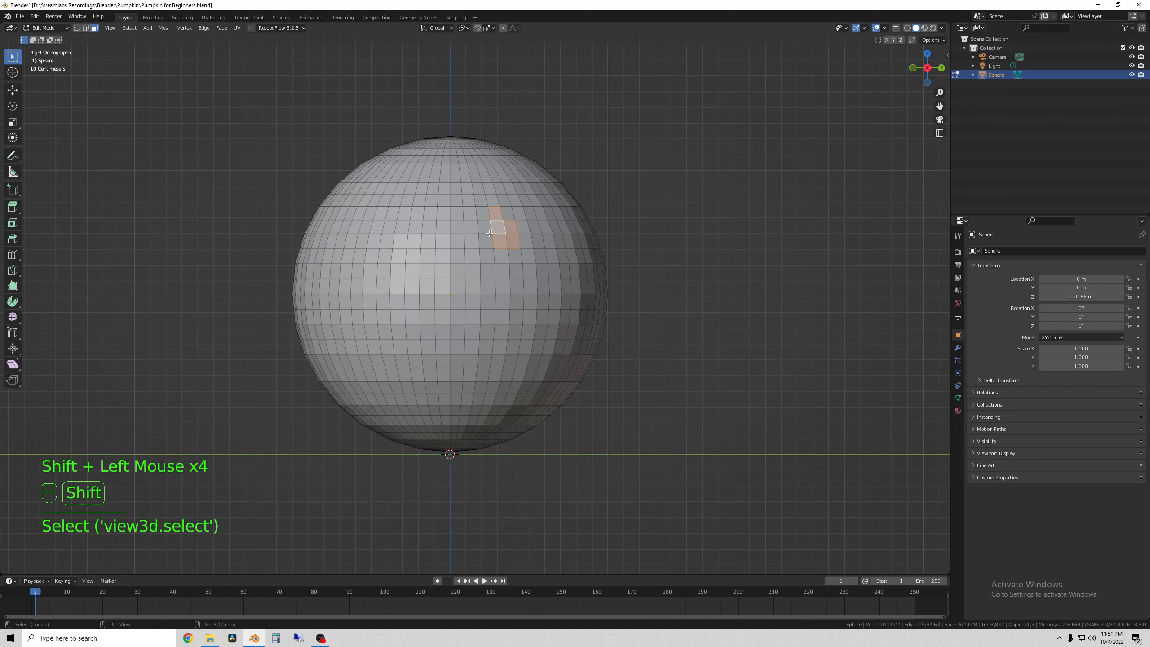
pyautogui.keyDown('shift'); pyautogui.click(485, 227); pyautogui.keyUp('shift')
pyautogui.keyDown('shift'); pyautogui.click(502, 257); pyautogui.keyUp('shift')
pyautogui.keyDown('shift'); pyautogui.click(487, 257); pyautogui.keyUp('shift')
pyautogui.keyDown('shift'); pyautogui.click(502, 271); pyautogui.keyUp('shift')
pyautogui.keyDown('shift'); pyautogui.click(486, 240); pyautogui.keyUp('shift')
pyautogui.keyDown('shift'); pyautogui.click(514, 256); pyautogui.keyUp('shift')
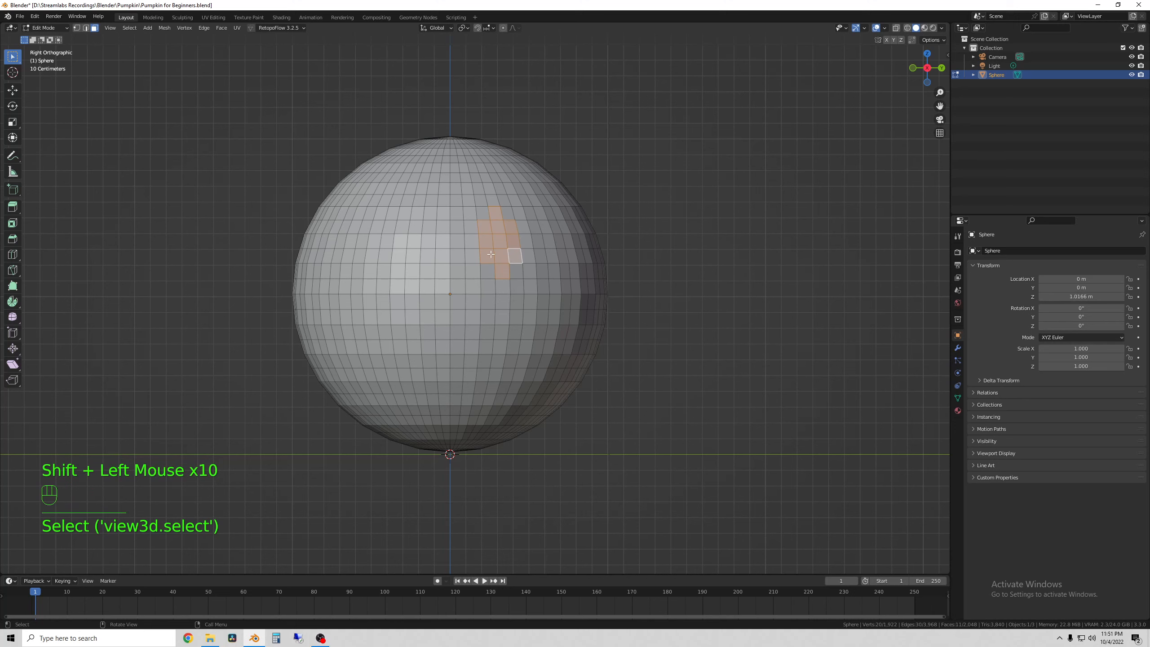
pyautogui.press('x')
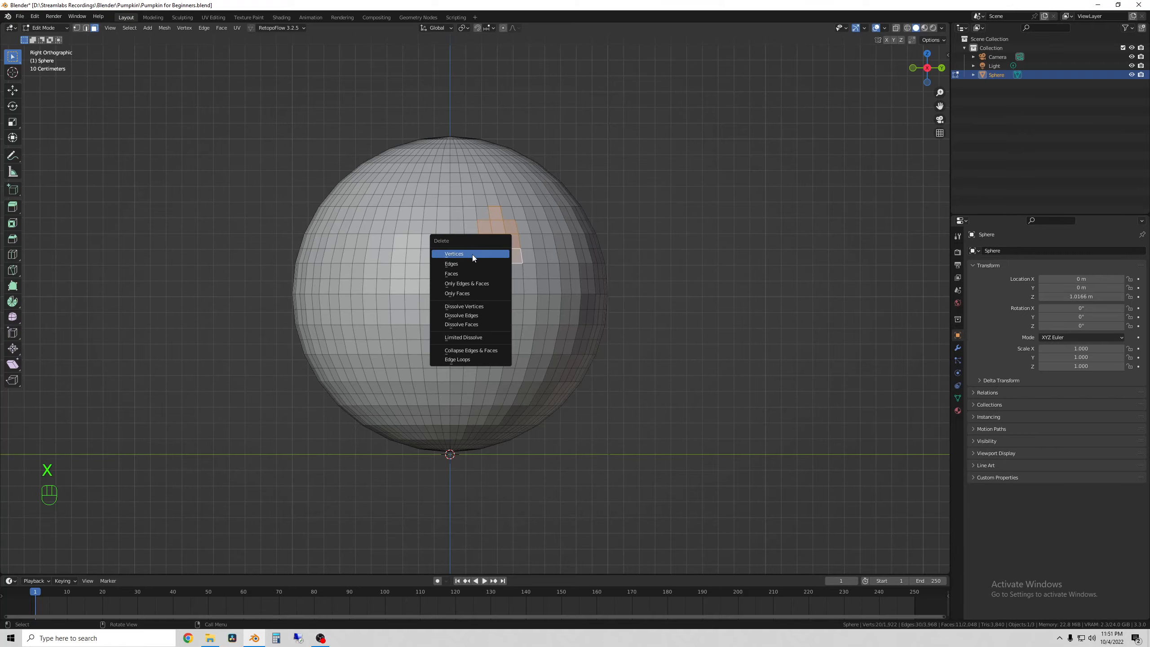
pyautogui.click(464, 274)
# Examine the cut-out eye and the sphere from several axis views, returning to the right orthographic view.
pyautogui.moveTo(465, 273); pyautogui.dragTo(434, 294, button='middle')
pyautogui.click(925, 70)
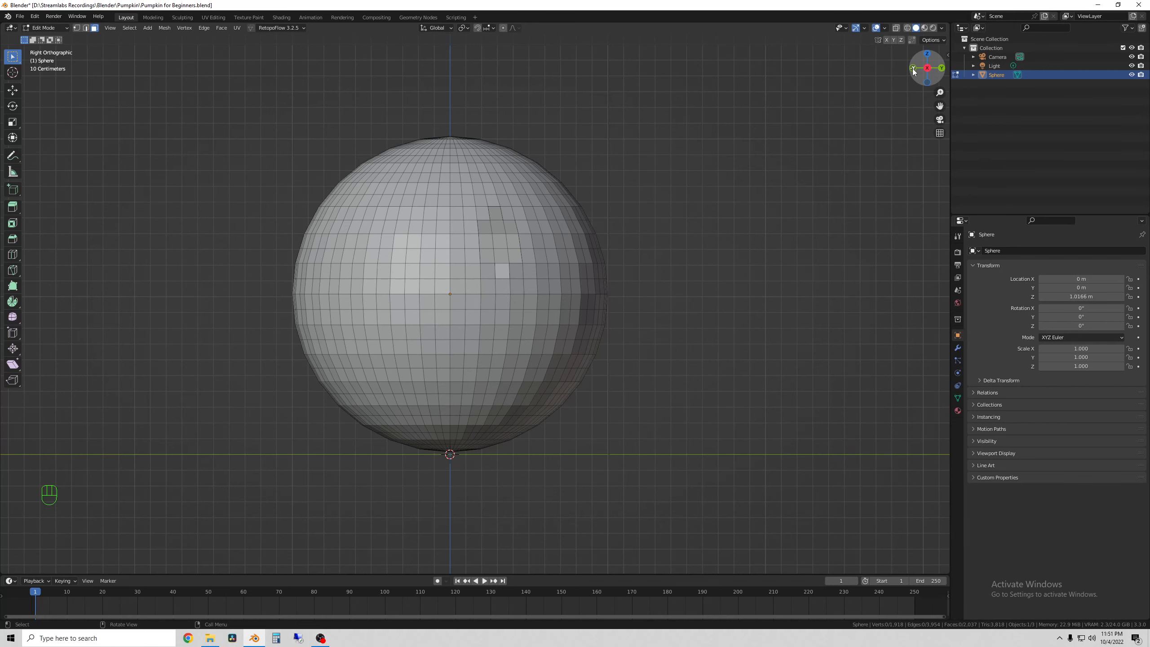
pyautogui.click(914, 69)
pyautogui.moveTo(913, 69); pyautogui.dragTo(929, 68, button='middle')
pyautogui.click(940, 68)
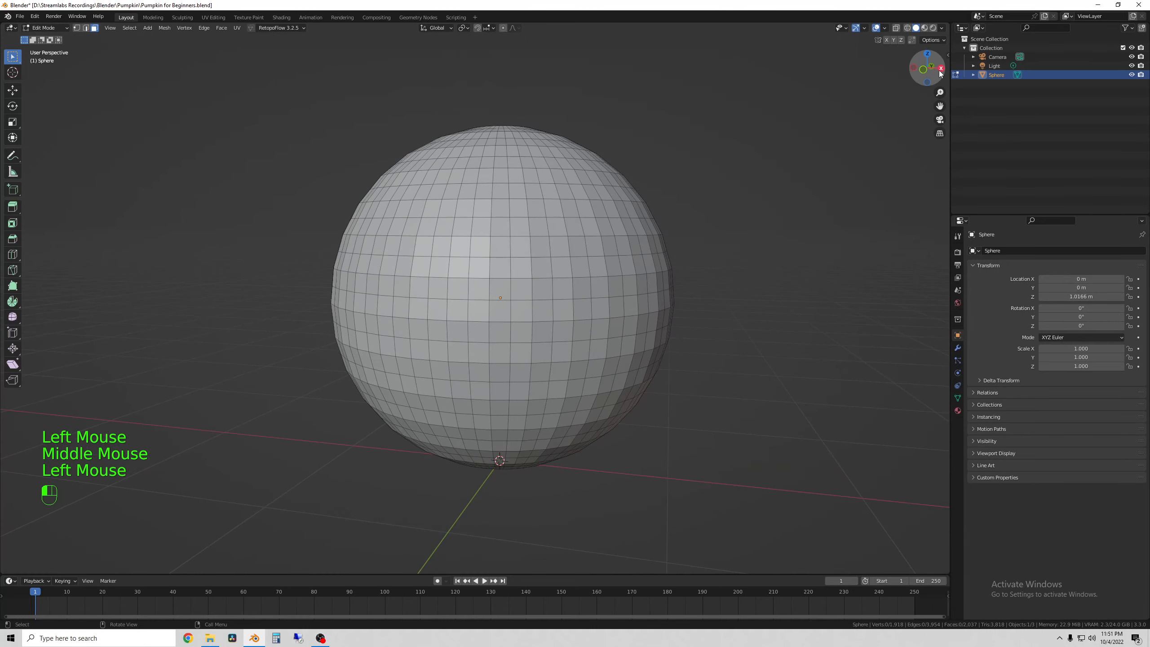
pyautogui.click(941, 67)
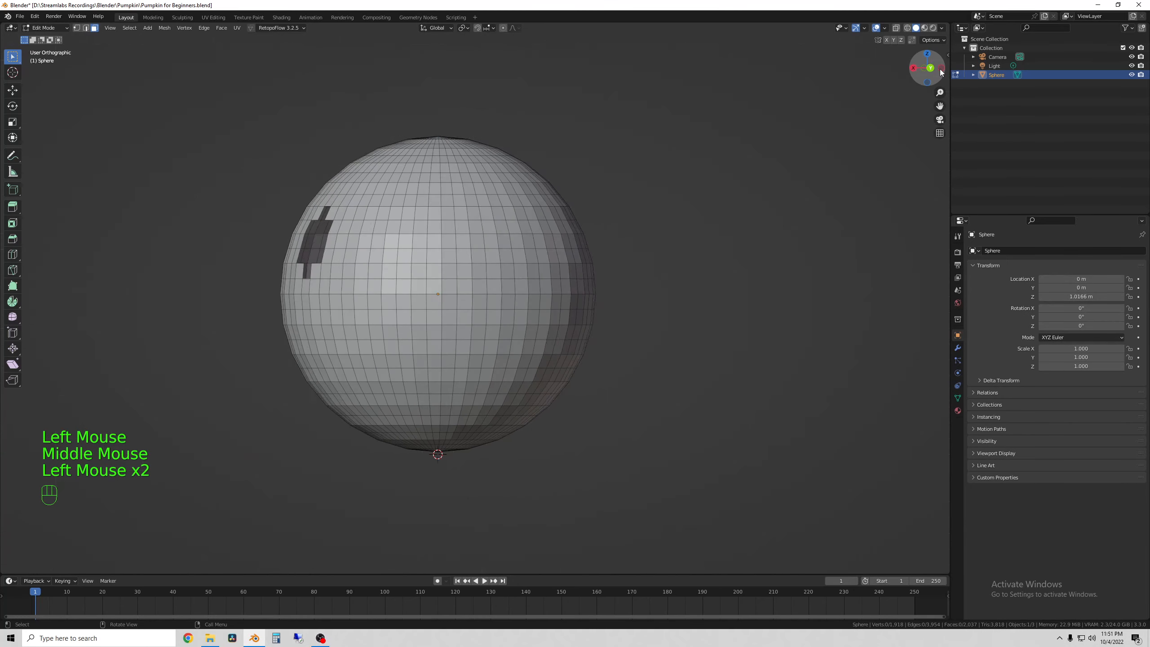
pyautogui.click(912, 68)
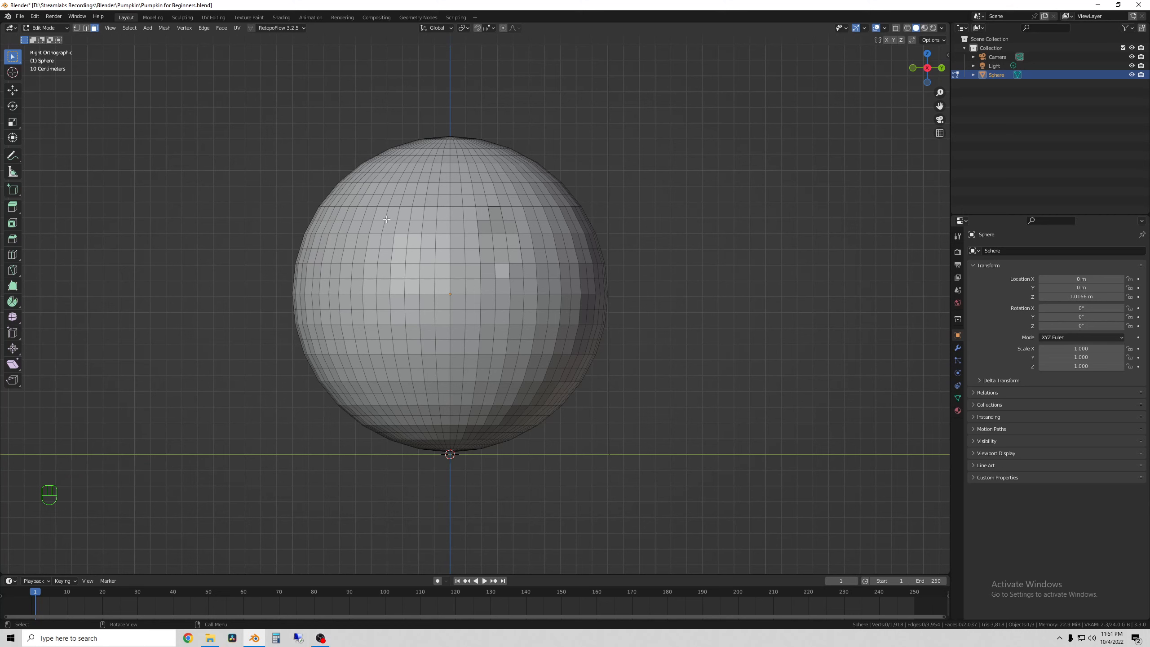
# Delete a jagged cluster of nine faces on the sphere's upper left half to cut out the second eye.
pyautogui.click(400, 242)
pyautogui.keyDown('shift'); pyautogui.click(402, 226); pyautogui.keyUp('shift')
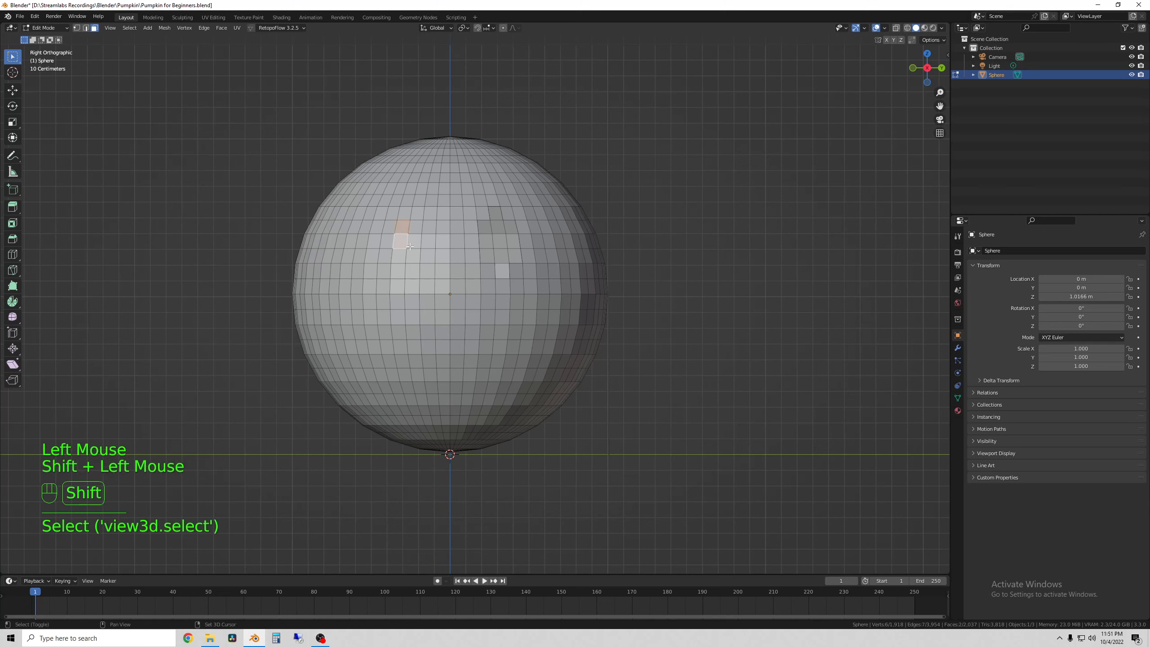
pyautogui.keyDown('shift'); pyautogui.click(414, 257); pyautogui.keyUp('shift')
pyautogui.keyDown('shift'); pyautogui.click(415, 240); pyautogui.keyUp('shift')
pyautogui.keyDown('shift'); pyautogui.click(411, 261); pyautogui.keyUp('shift')
pyautogui.keyDown('shift'); pyautogui.click(414, 271); pyautogui.keyUp('shift')
pyautogui.keyDown('shift'); pyautogui.click(400, 257); pyautogui.keyUp('shift')
pyautogui.keyDown('shift'); pyautogui.click(398, 271); pyautogui.keyUp('shift')
pyautogui.keyDown('shift'); pyautogui.click(387, 253); pyautogui.keyUp('shift')
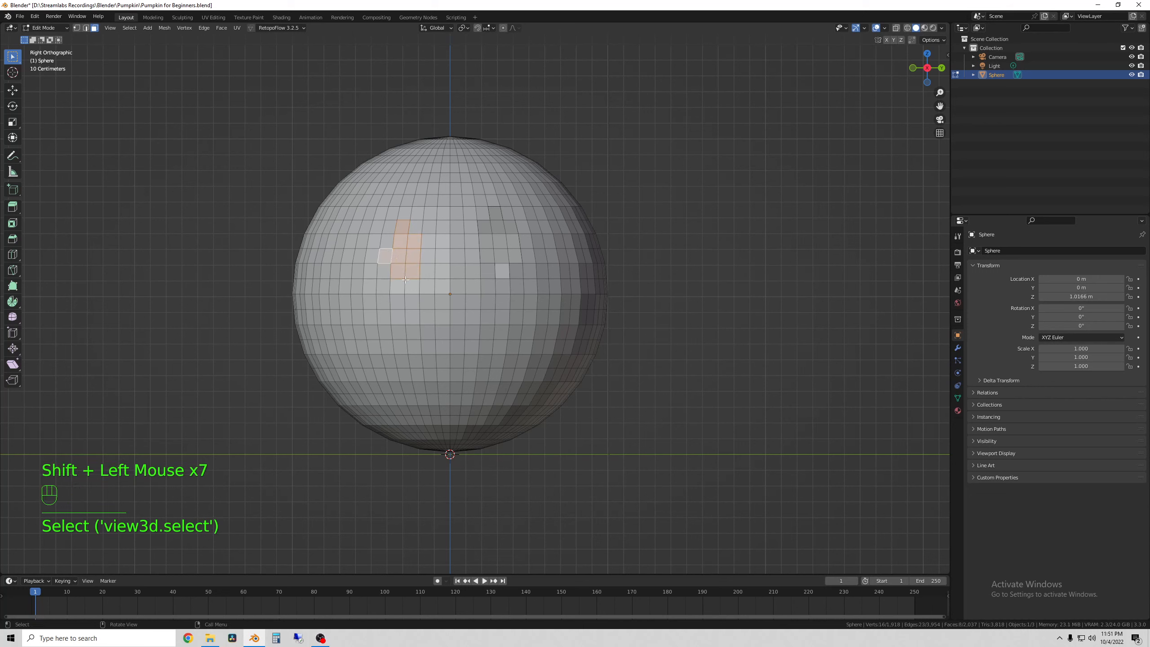
pyautogui.keyDown('shift'); pyautogui.click(385, 244); pyautogui.keyUp('shift')
pyautogui.press('x')
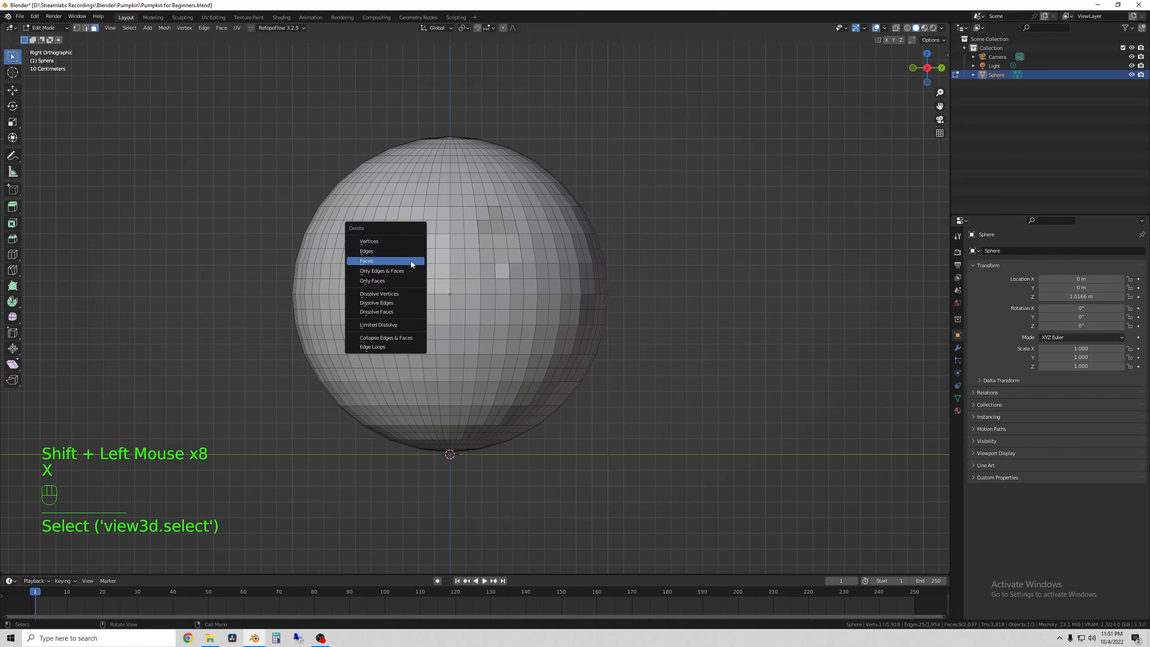
pyautogui.click(393, 262)
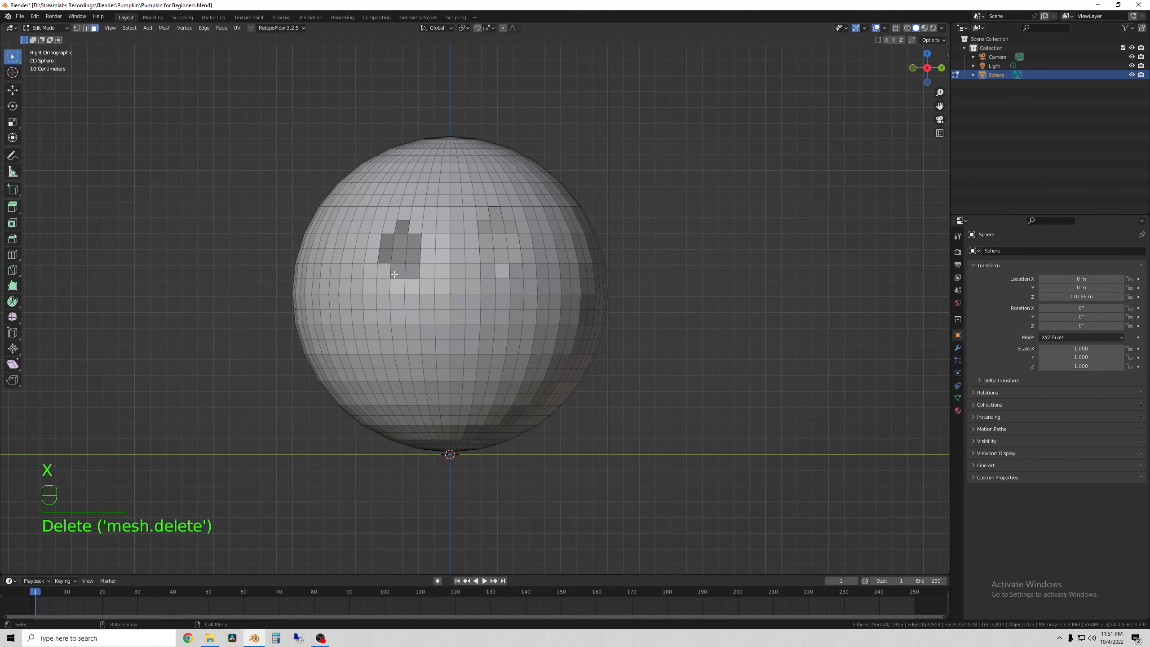
pyautogui.moveTo(393, 261); pyautogui.dragTo(403, 247, button='middle')
# In the right orthographic view, delete a jagged mouth-shaped group of 26 faces across the sphere's front below the eyes.
pyautogui.click(928, 68)
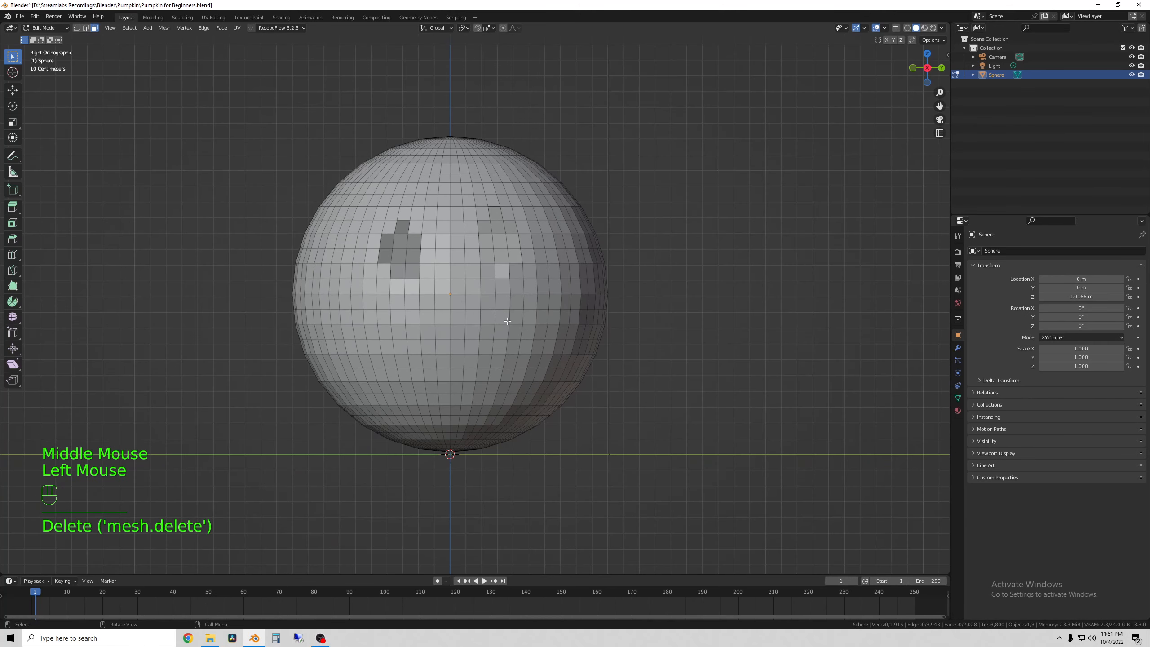
pyautogui.click(418, 334)
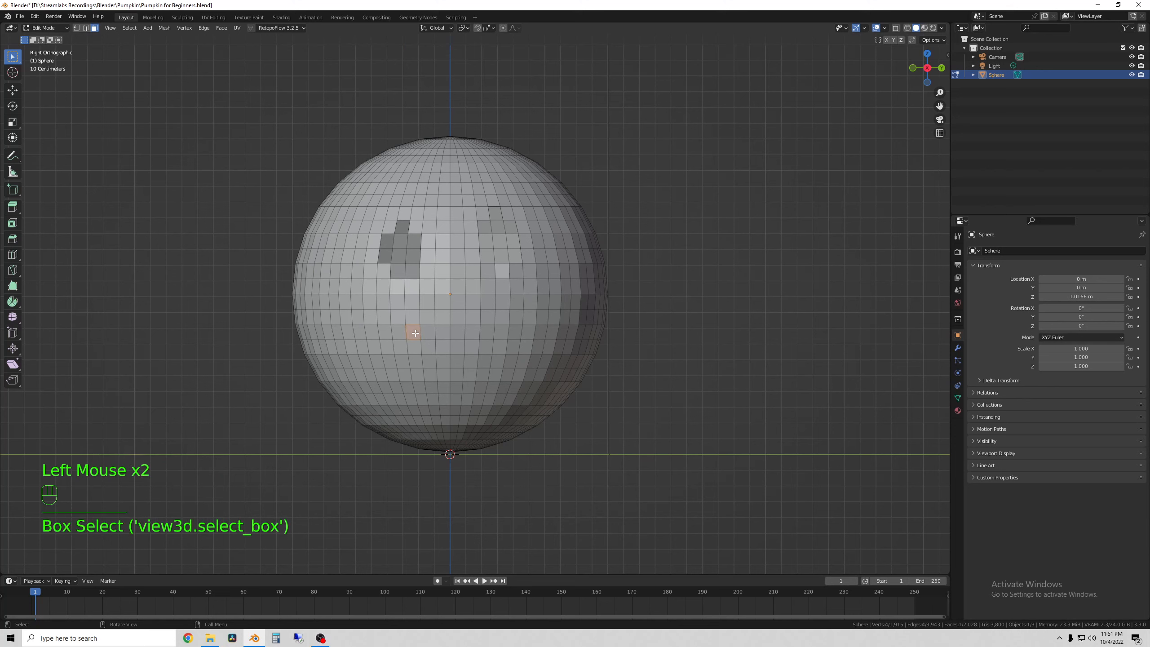
pyautogui.keyDown('shift'); pyautogui.click(422, 334); pyautogui.keyUp('shift')
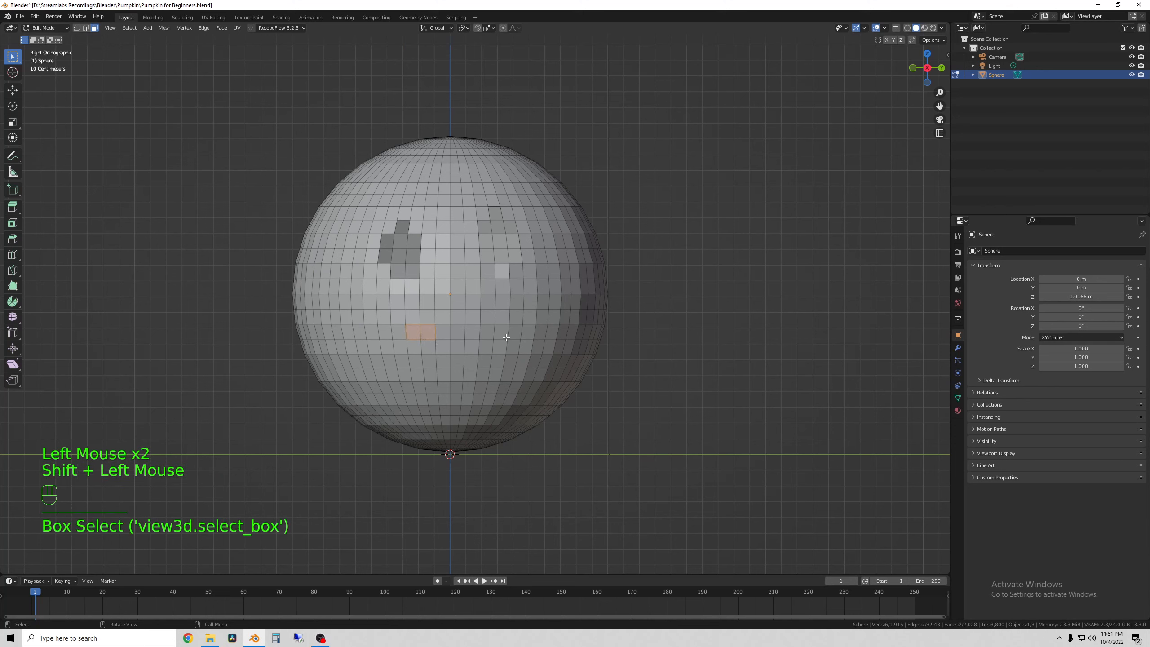
pyautogui.keyDown('shift'); pyautogui.moveTo(494, 335); pyautogui.dragTo(471, 332); pyautogui.keyUp('shift')
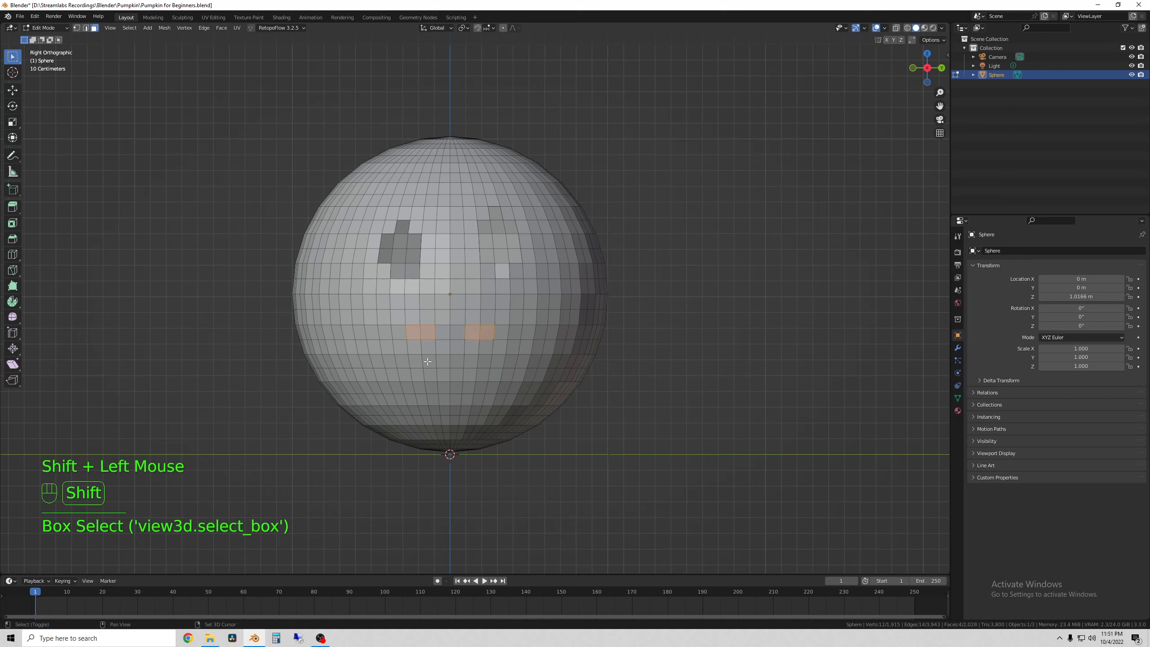
pyautogui.keyDown('shift'); pyautogui.moveTo(391, 347); pyautogui.dragTo(417, 366); pyautogui.keyUp('shift')
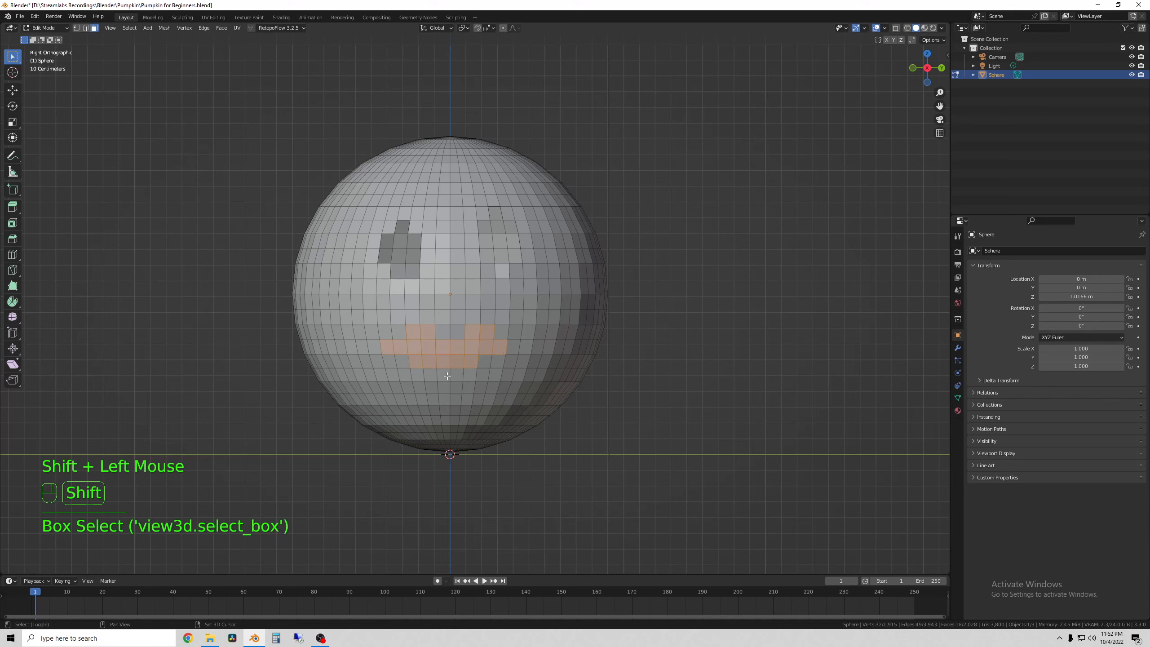
pyautogui.keyDown('shift'); pyautogui.click(455, 373); pyautogui.keyUp('shift')
pyautogui.keyDown('shift'); pyautogui.click(458, 375); pyautogui.keyUp('shift')
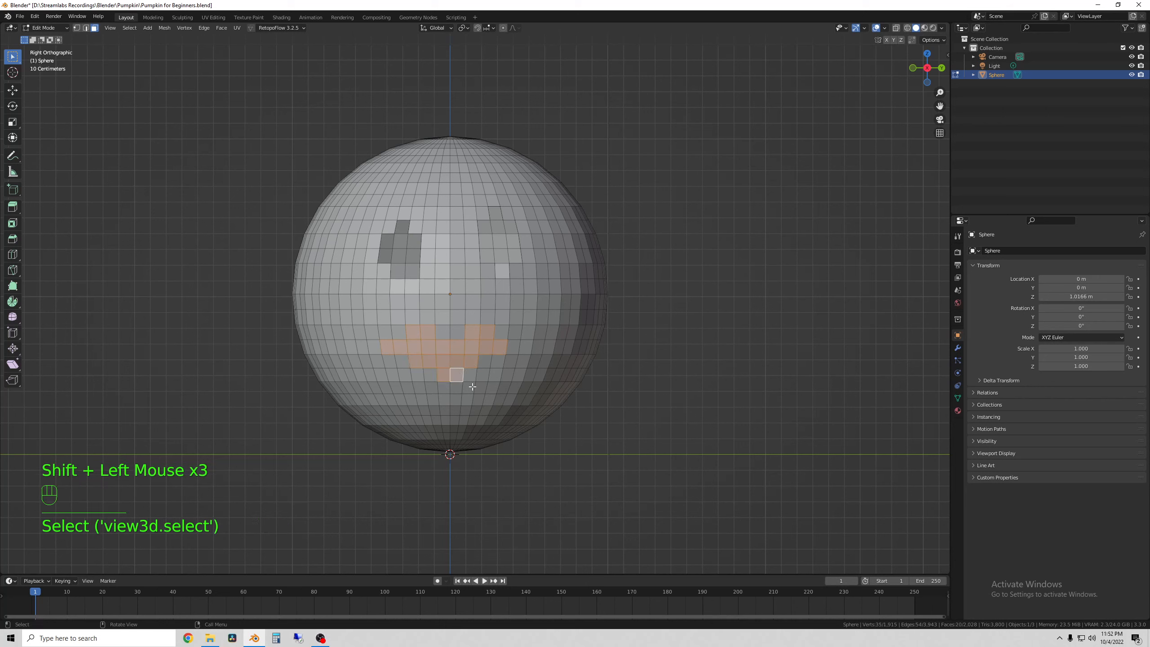
pyautogui.keyDown('shift'); pyautogui.click(485, 362); pyautogui.keyUp('shift')
pyautogui.keyDown('shift'); pyautogui.click(511, 348); pyautogui.keyUp('shift')
pyautogui.keyDown('shift'); pyautogui.click(508, 362); pyautogui.keyUp('shift')
pyautogui.keyDown('shift'); pyautogui.click(499, 362); pyautogui.keyUp('shift')
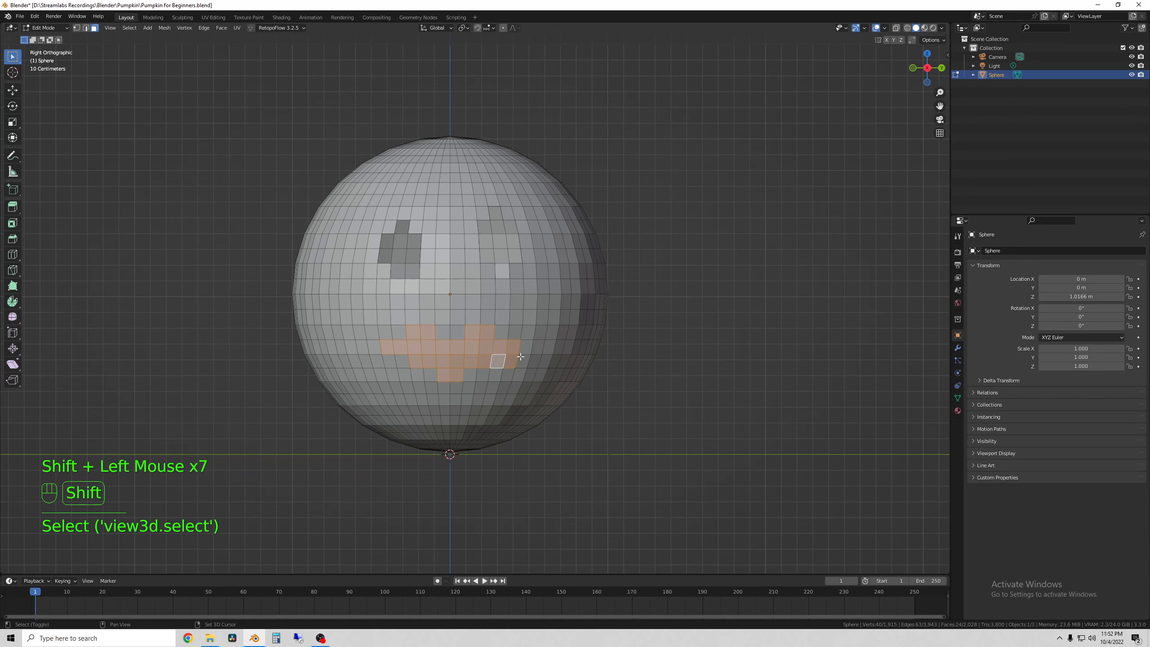
pyautogui.keyDown('shift'); pyautogui.click(525, 347); pyautogui.keyUp('shift')
pyautogui.moveTo(479, 385); pyautogui.dragTo(408, 320, button='middle')
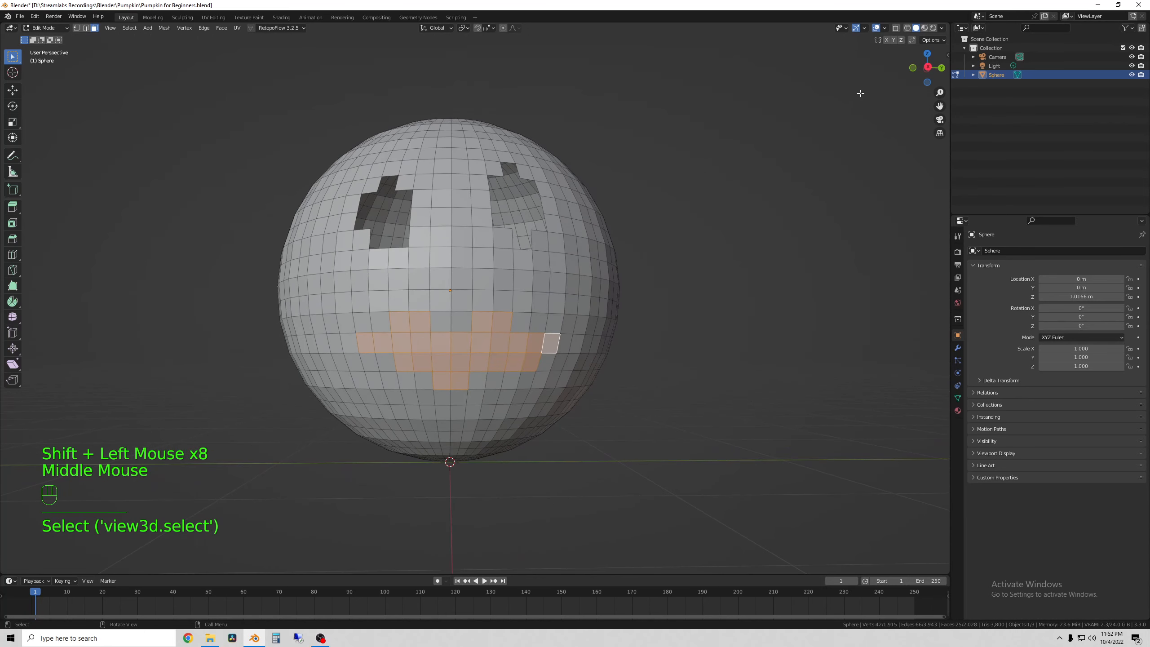
pyautogui.keyDown('shift'); pyautogui.click(421, 305); pyautogui.keyUp('shift')
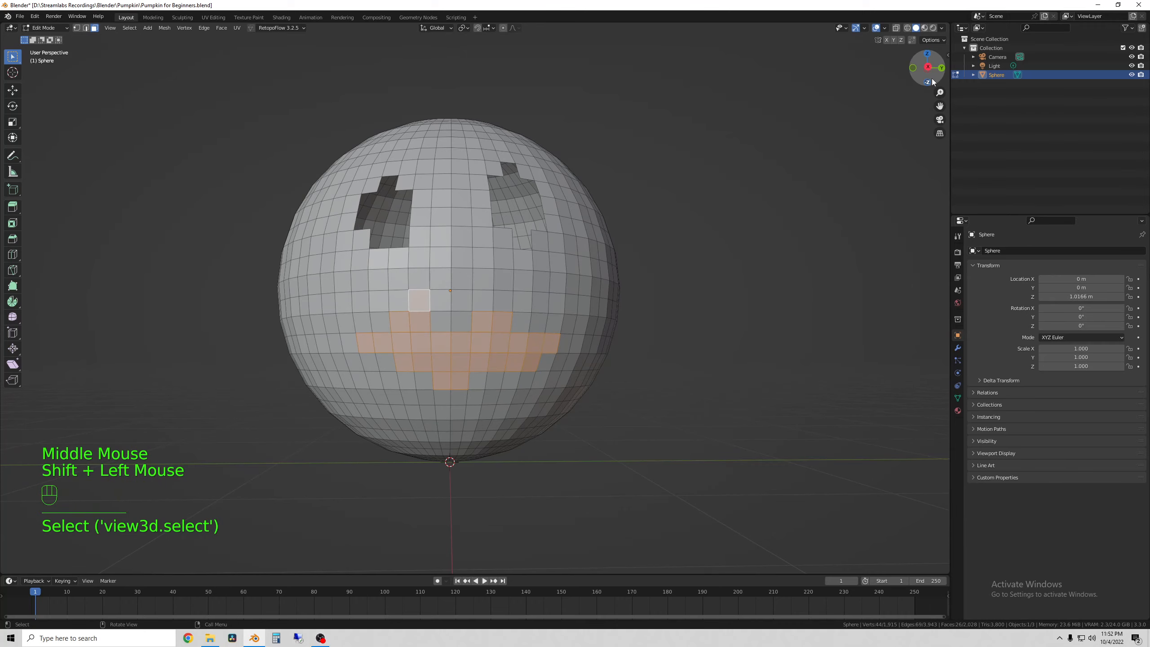
pyautogui.click(927, 66)
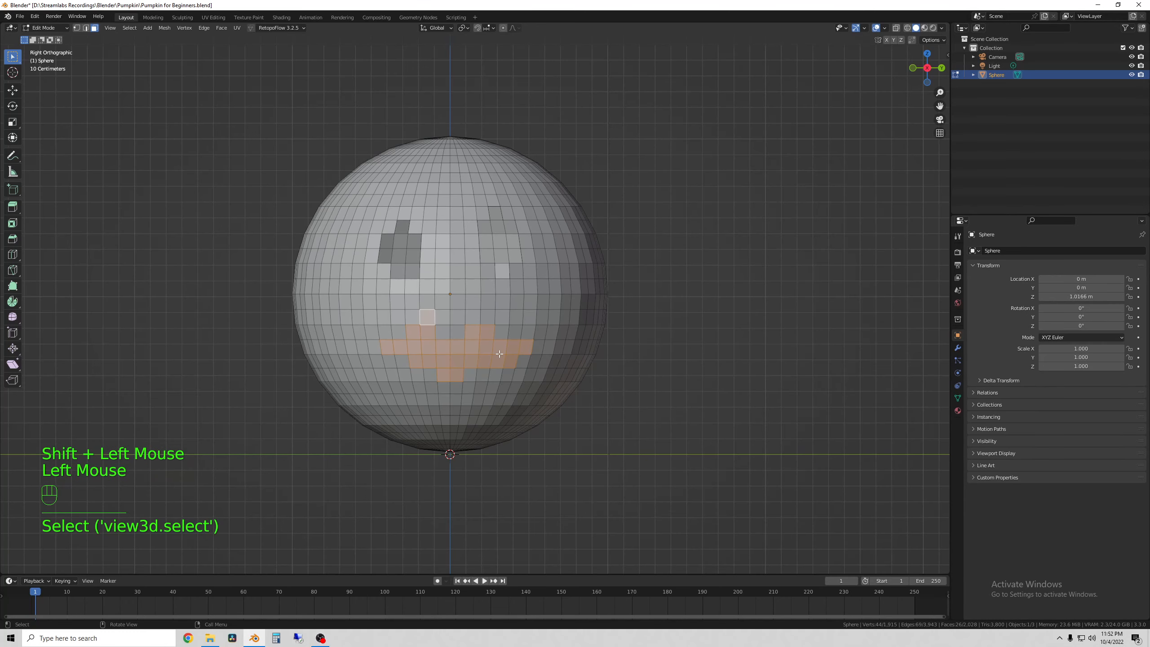
pyautogui.press('x')
pyautogui.click(486, 354)
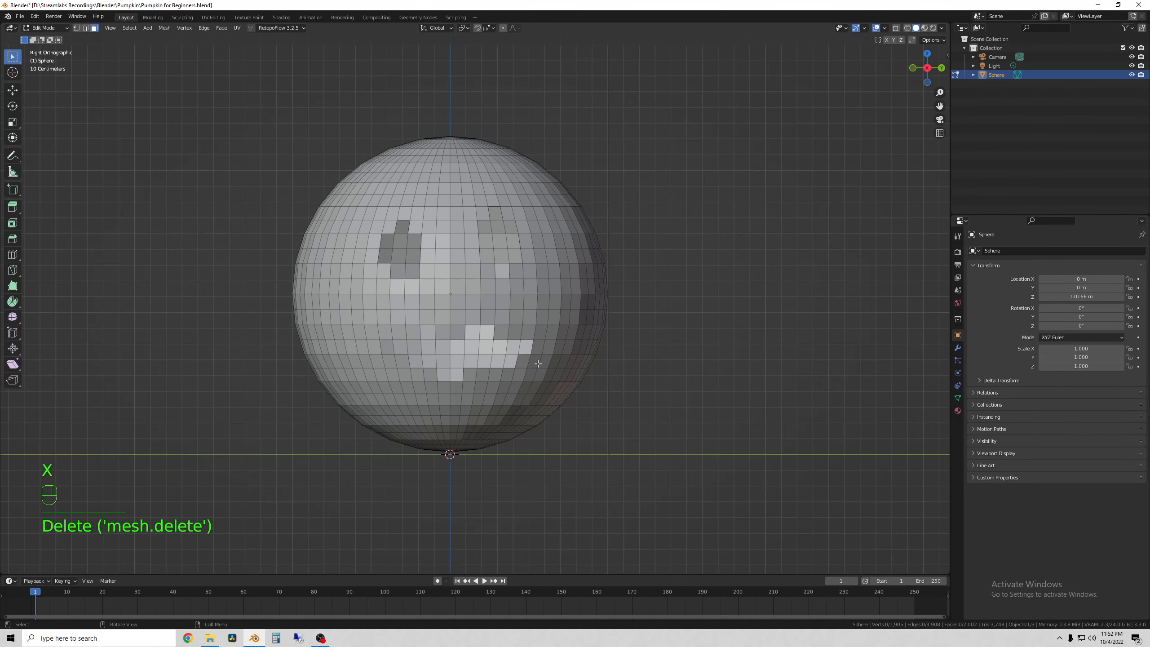
# Check the cut-out eyes and mouth on the sphere, and return it to Object Mode.
pyautogui.moveTo(538, 364)
pyautogui.mouseDown(button='middle')
pyautogui.moveTo(509, 360)
pyautogui.moveTo(562, 368)
pyautogui.moveTo(535, 363)
pyautogui.mouseUp(button='middle')
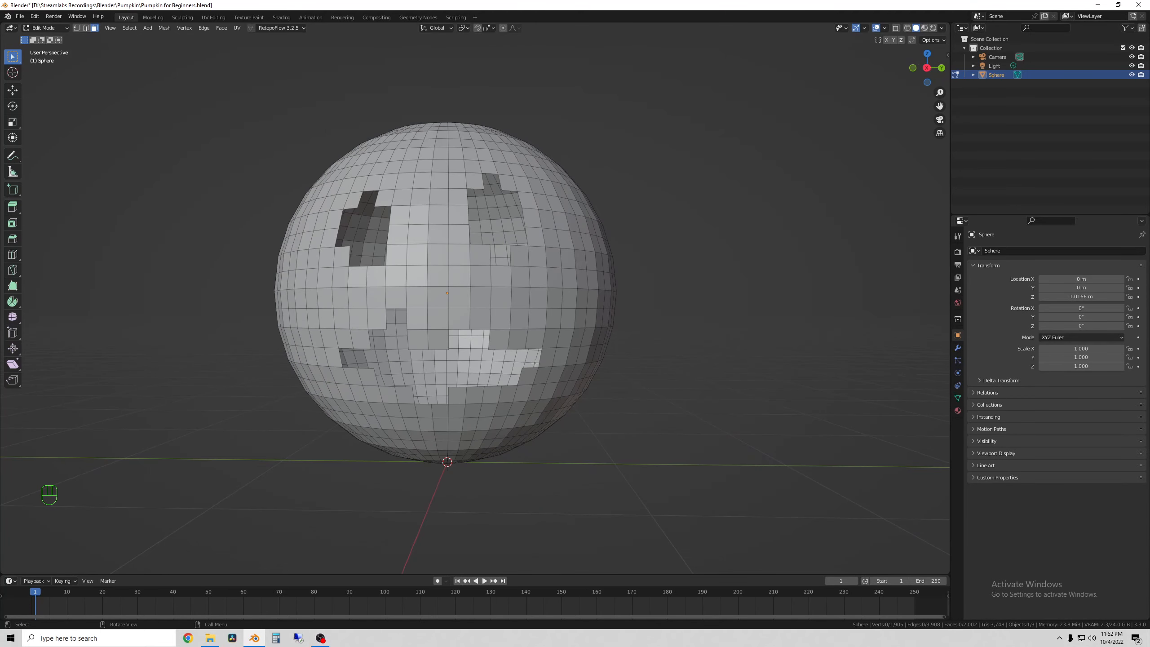
pyautogui.scroll(-2, 465, 345)
pyautogui.moveTo(465, 346); pyautogui.dragTo(443, 352, button='middle')
pyautogui.click(924, 68)
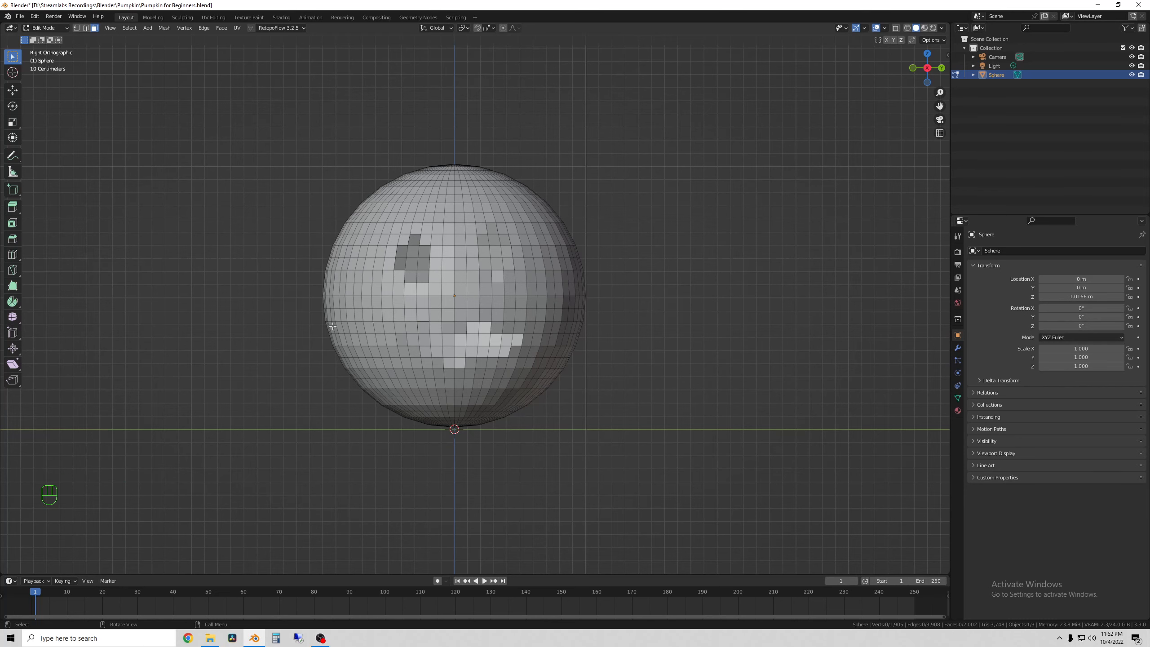
pyautogui.moveTo(333, 325); pyautogui.dragTo(59, 40, button='middle')
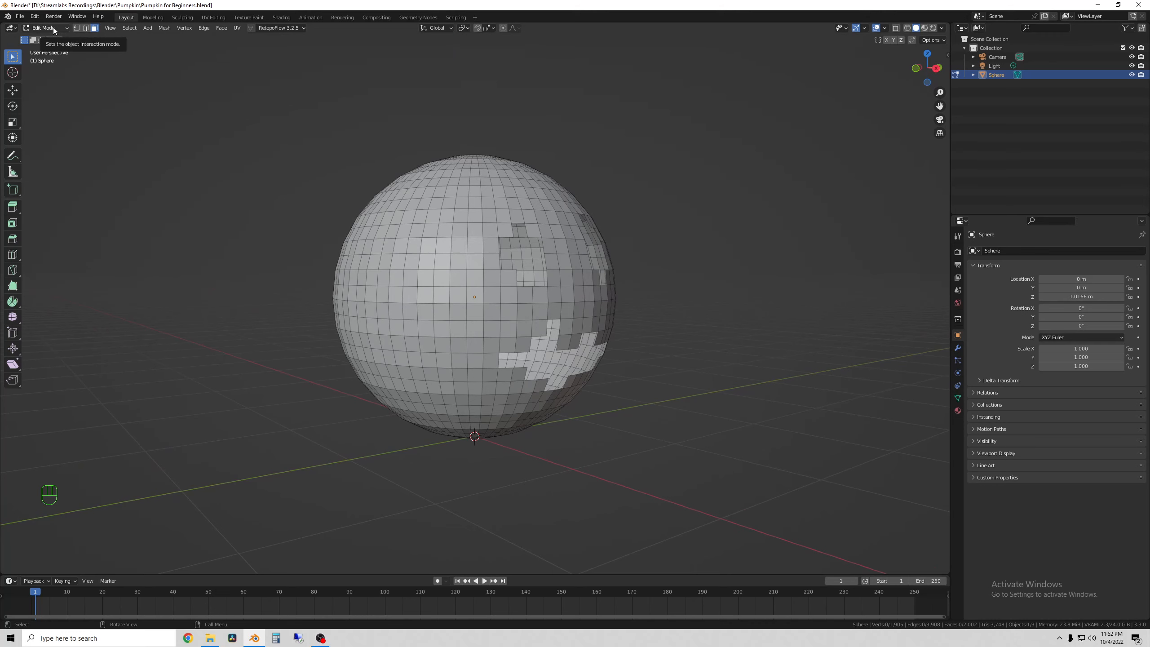
pyautogui.click(53, 28)
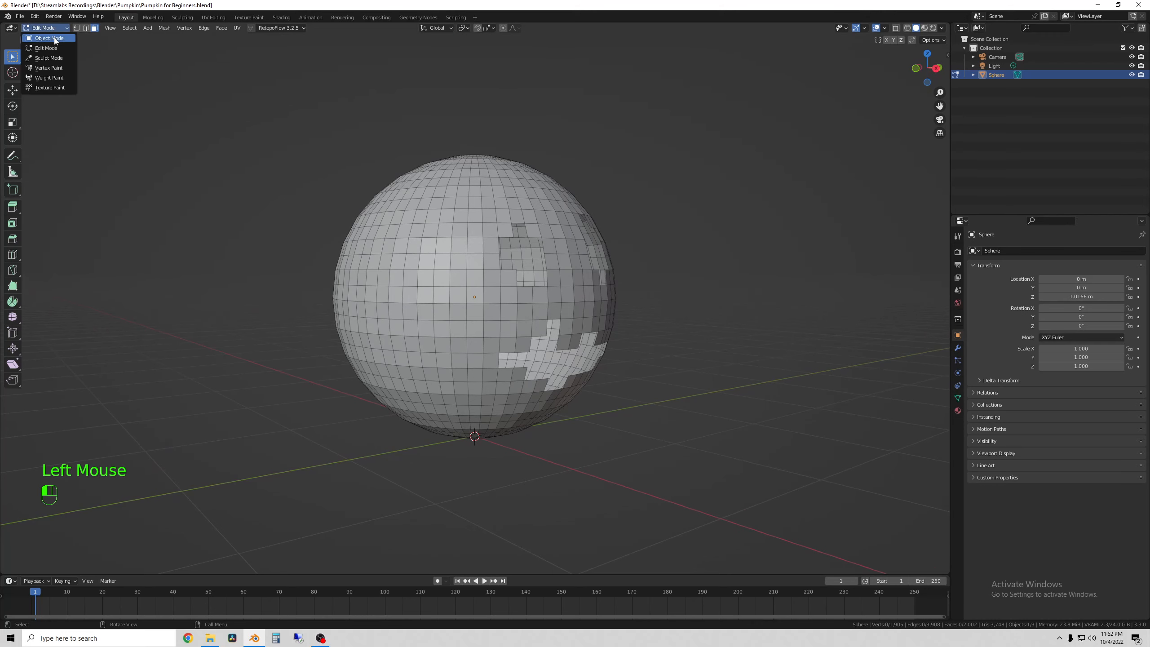
pyautogui.click(53, 38)
# Apply smooth shading to the whole sphere.
pyautogui.moveTo(735, 401); pyautogui.dragTo(659, 296, button='middle')
pyautogui.scroll(-2, 659, 296)
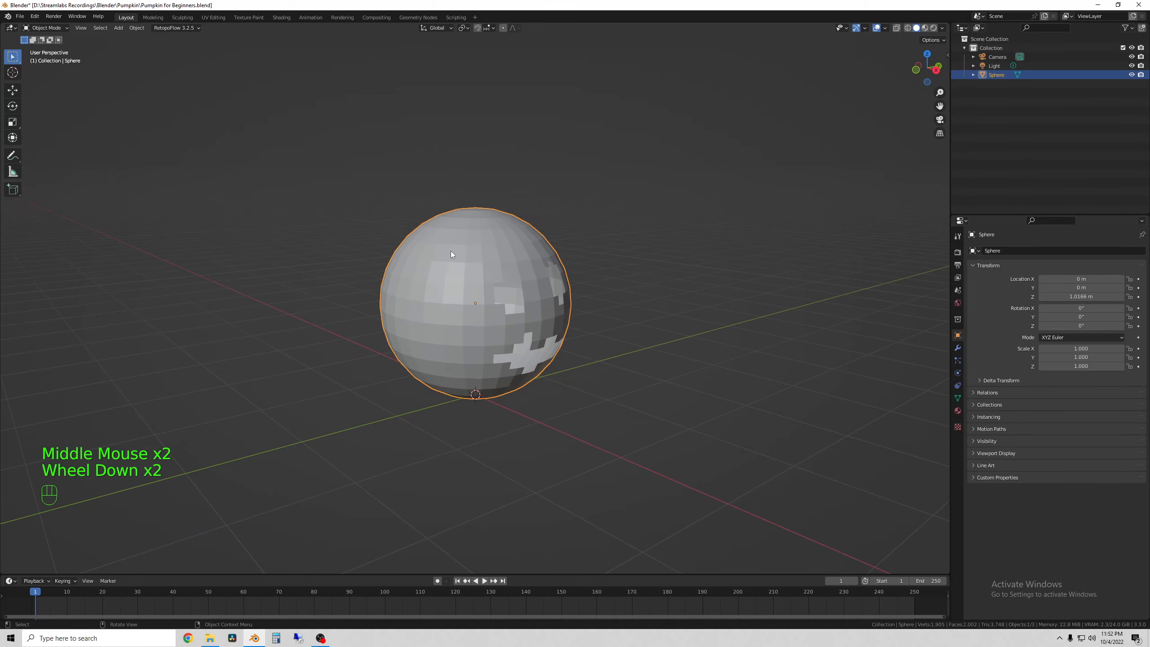
pyautogui.scroll(1, 484, 303)
pyautogui.moveTo(483, 303); pyautogui.dragTo(452, 294, button='middle')
pyautogui.rightClick(426, 245)
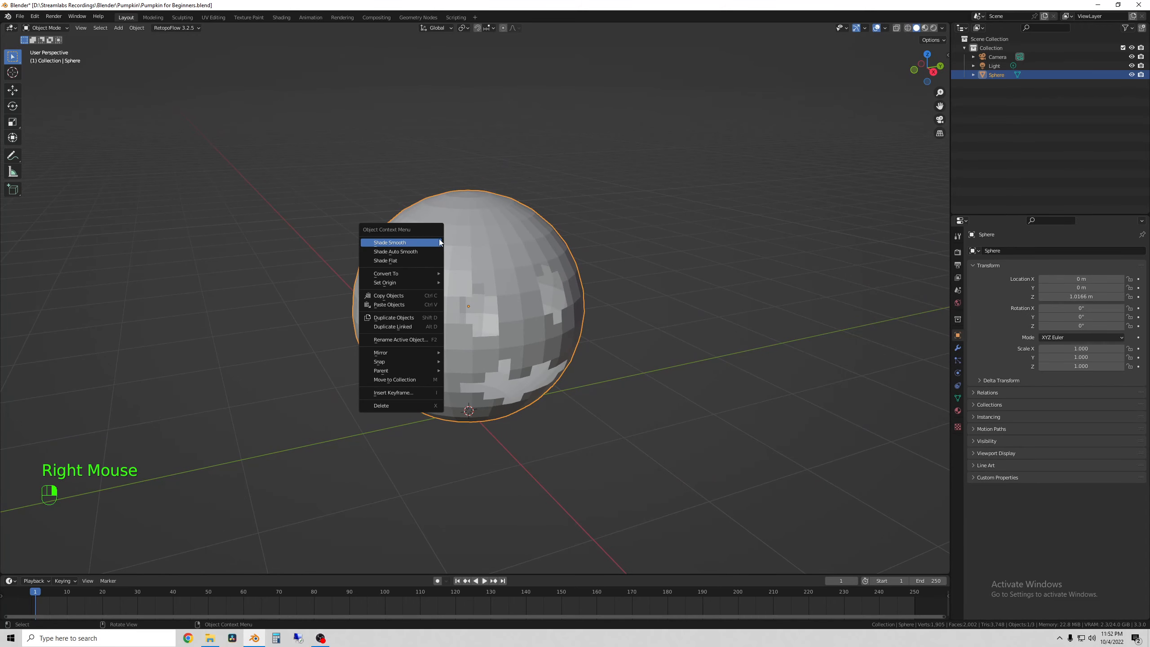
pyautogui.click(398, 244)
pyautogui.moveTo(395, 259); pyautogui.dragTo(425, 281, button='middle')
pyautogui.rightClick(470, 286)
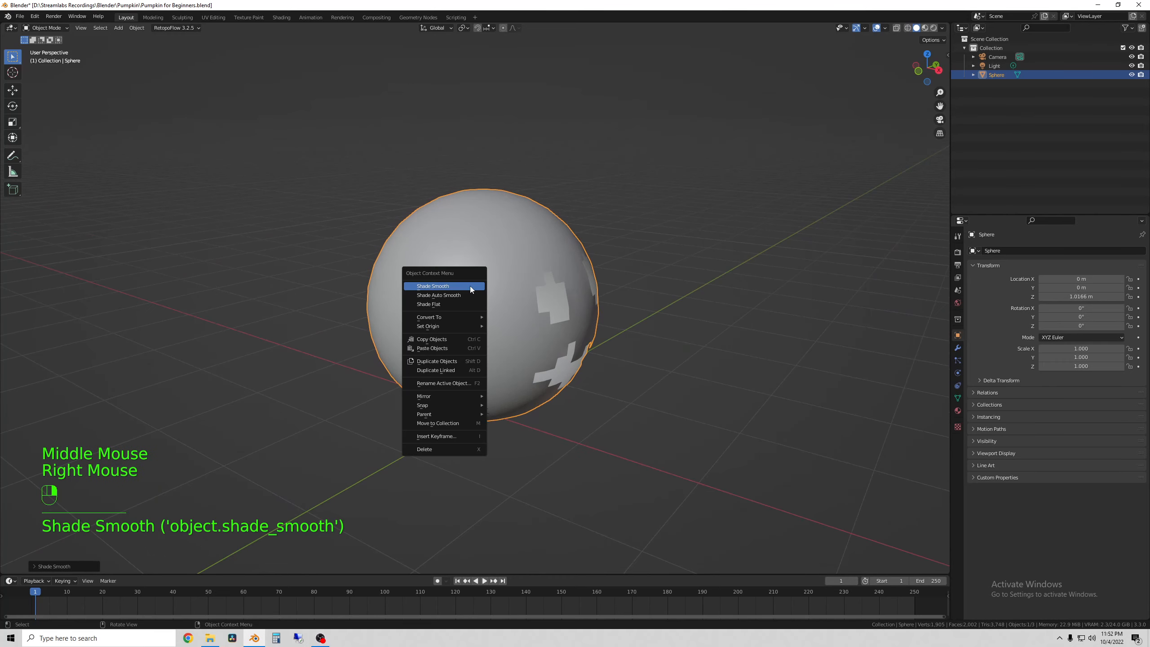
pyautogui.scroll(2, 496, 310)
pyautogui.moveTo(497, 313); pyautogui.dragTo(604, 288, button='middle')
pyautogui.rightClick(452, 248)
pyautogui.click(435, 247)
pyautogui.scroll(-1, 428, 283)
pyautogui.click(705, 284)
pyautogui.click(515, 257)
pyautogui.rightClick(514, 254)
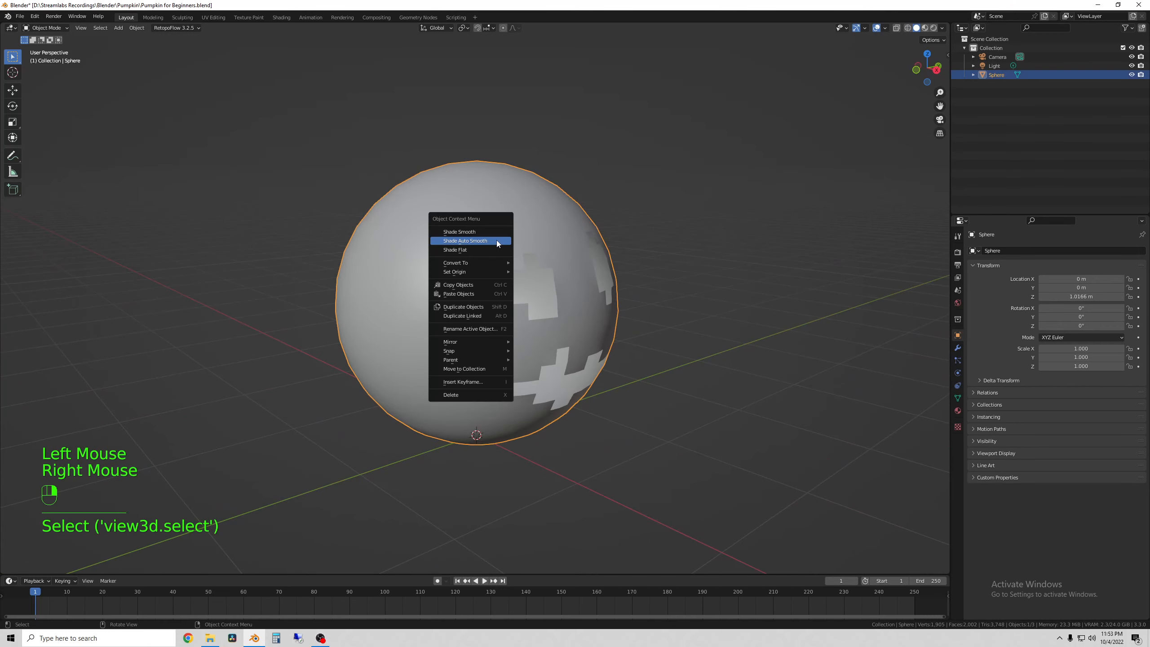
pyautogui.click(667, 295)
pyautogui.click(506, 240)
pyautogui.moveTo(506, 244); pyautogui.dragTo(672, 335, button='middle')
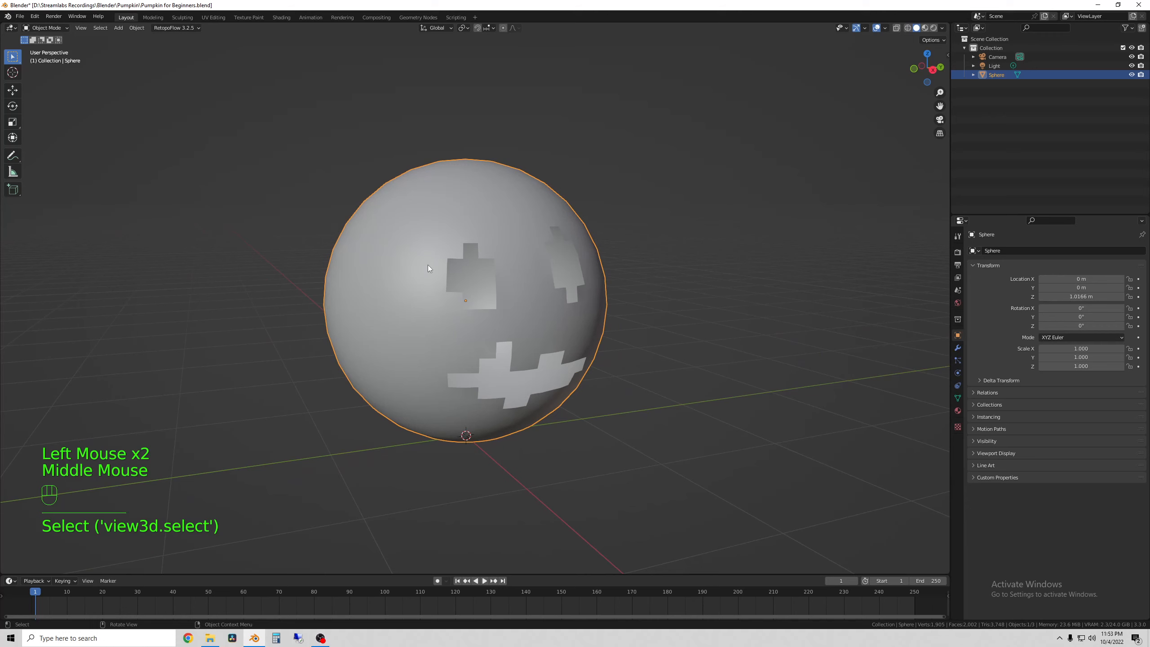
pyautogui.moveTo(478, 320); pyautogui.dragTo(404, 265, button='middle')
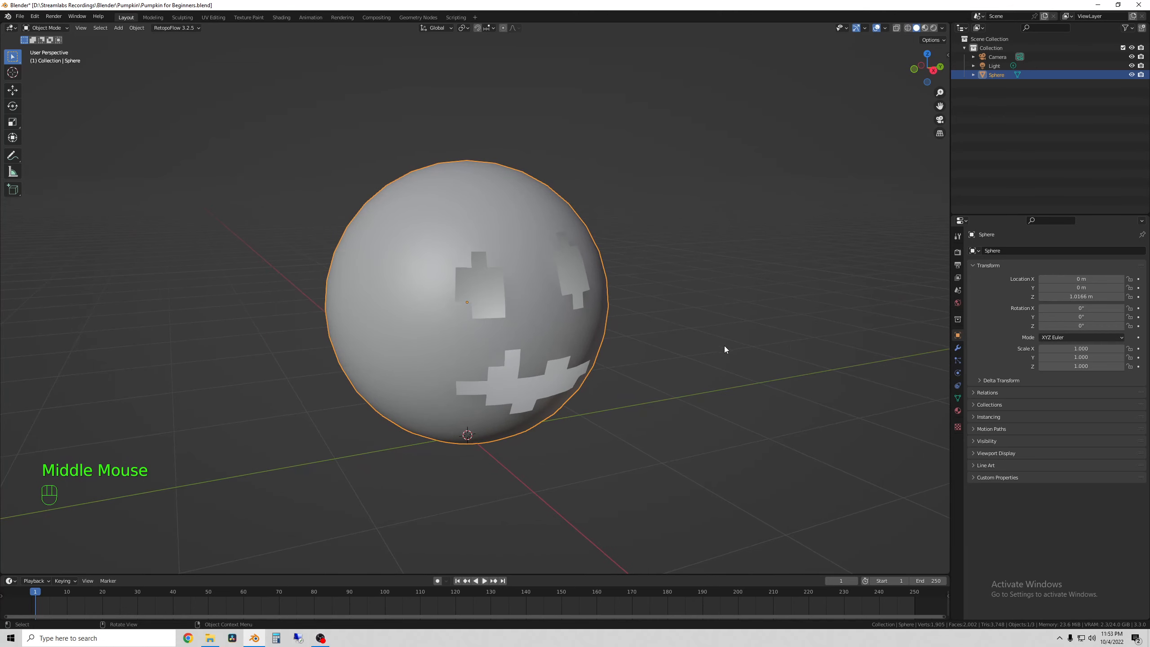
# Add a Solidify modifier to the sphere to give its shell thickness.
pyautogui.click(957, 349)
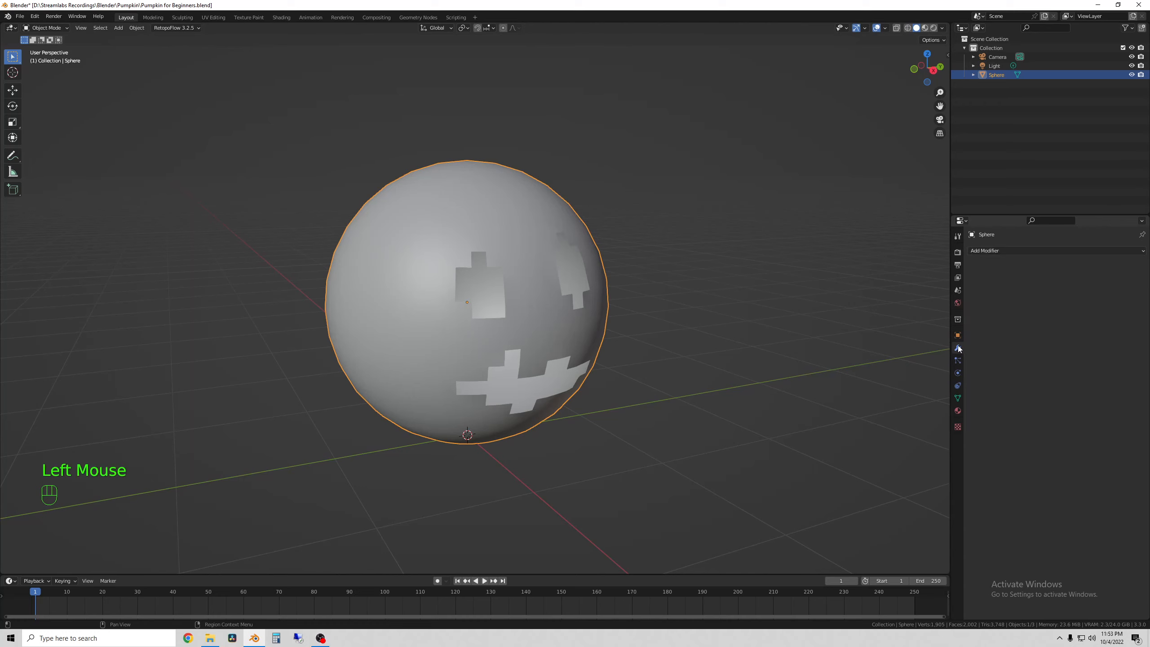
pyautogui.click(1006, 252)
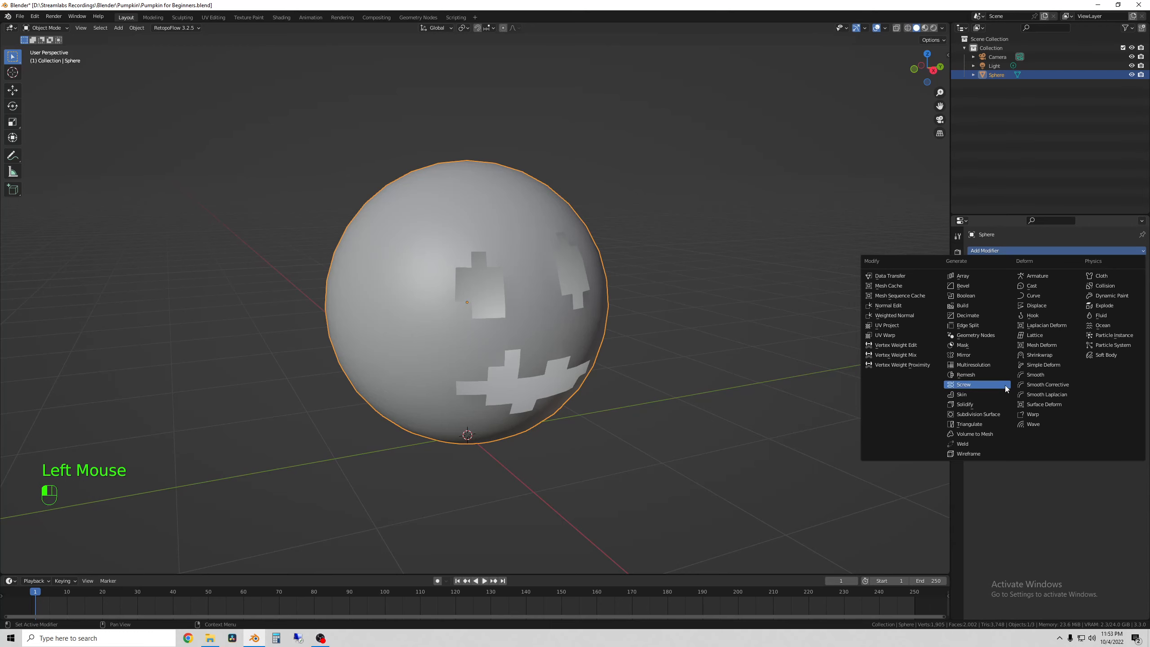
pyautogui.click(976, 405)
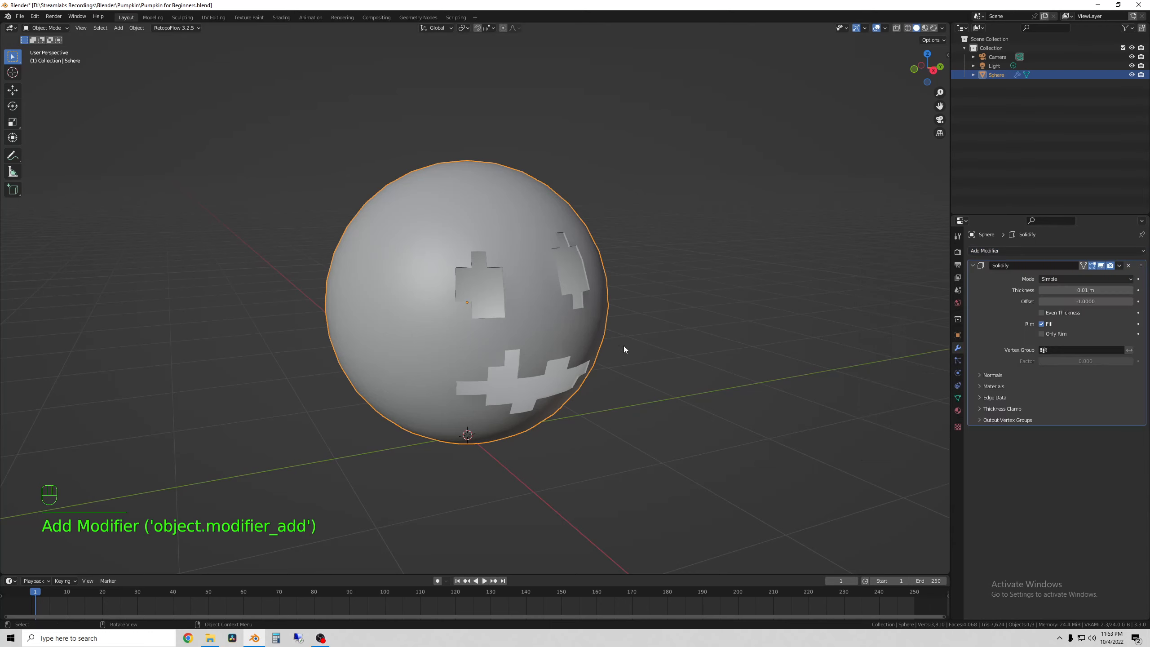
pyautogui.scroll(3, 607, 284)
pyautogui.moveTo(613, 276); pyautogui.dragTo(690, 227, button='middle')
pyautogui.scroll(-2, 702, 271)
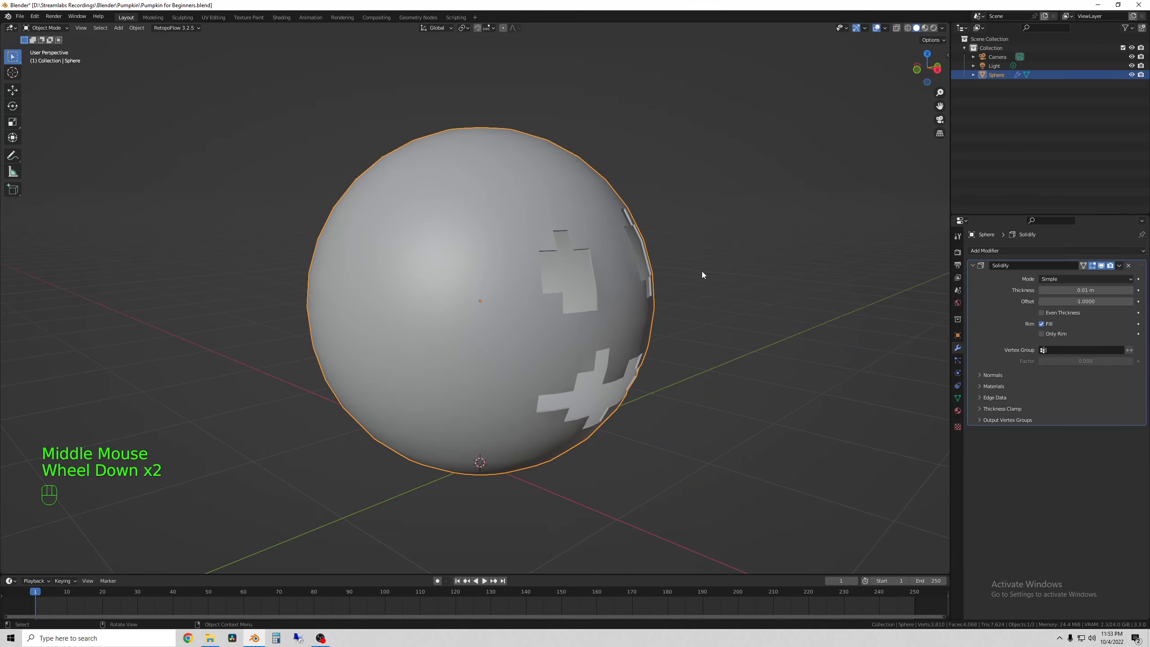
pyautogui.moveTo(702, 272); pyautogui.dragTo(693, 312, button='middle')
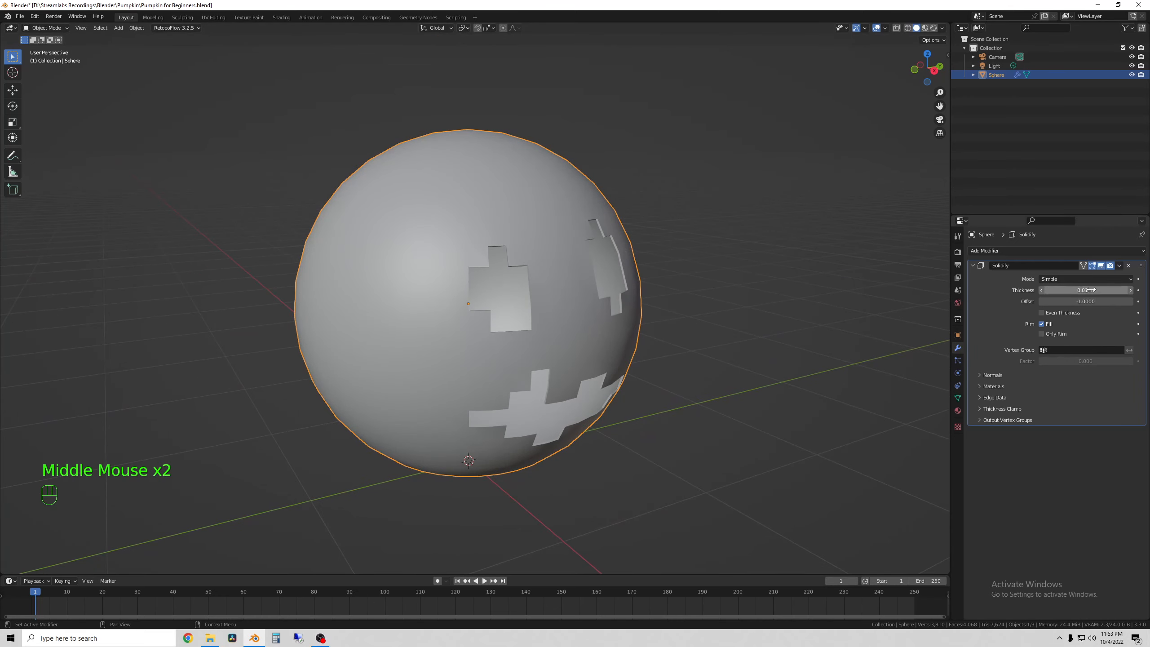
# Set the Solidify thickness to 0.12 m and check the depth of the eye and mouth openings.
pyautogui.moveTo(1086, 290)
pyautogui.mouseDown()
pyautogui.moveTo(1109, 290)
pyautogui.moveTo(1065, 290)
pyautogui.moveTo(1107, 290)
pyautogui.mouseUp()
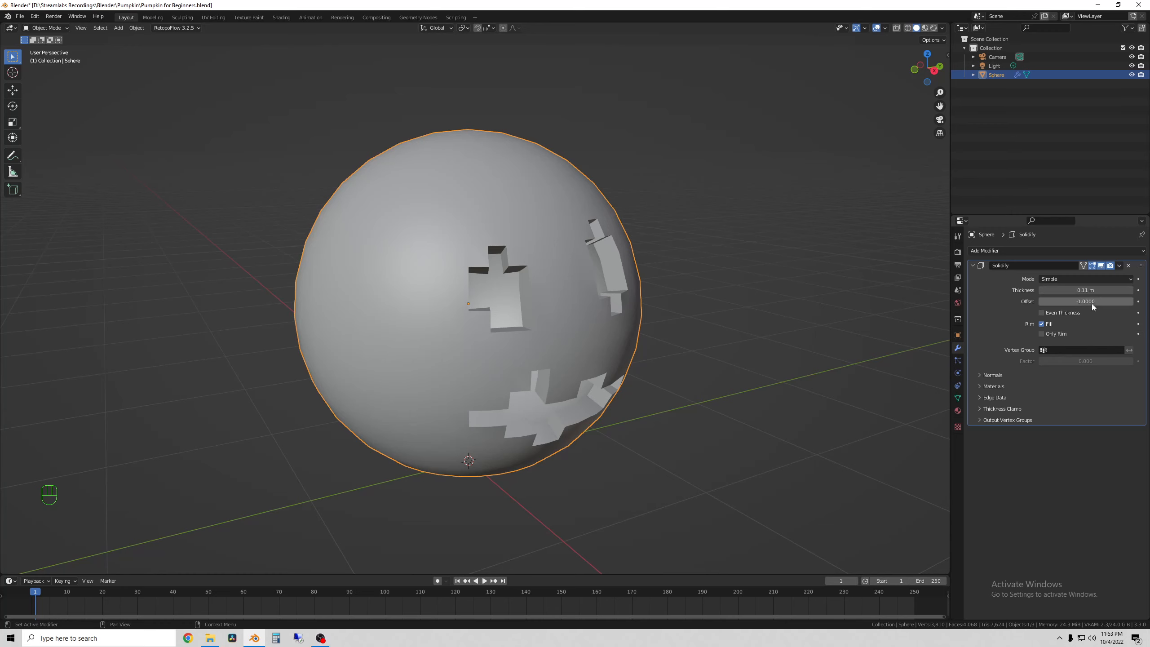
pyautogui.moveTo(1098, 290); pyautogui.dragTo(1101, 290)
pyautogui.moveTo(666, 308)
pyautogui.mouseDown(button='middle')
pyautogui.moveTo(700, 313)
pyautogui.moveTo(675, 315)
pyautogui.moveTo(663, 302)
pyautogui.mouseUp(button='middle')
pyautogui.scroll(3, 594, 404)
pyautogui.moveTo(594, 403); pyautogui.dragTo(660, 398, button='middle')
pyautogui.scroll(-1, 554, 368)
pyautogui.moveTo(554, 368); pyautogui.dragTo(580, 374, button='middle')
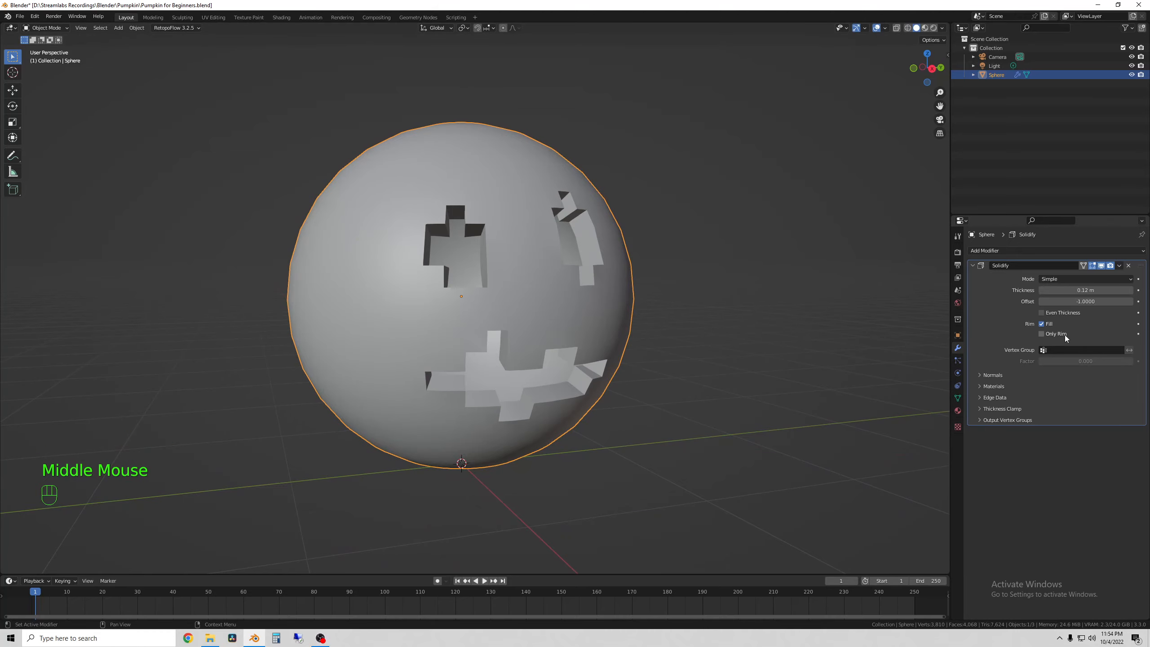
pyautogui.moveTo(693, 356); pyautogui.dragTo(655, 349, button='middle')
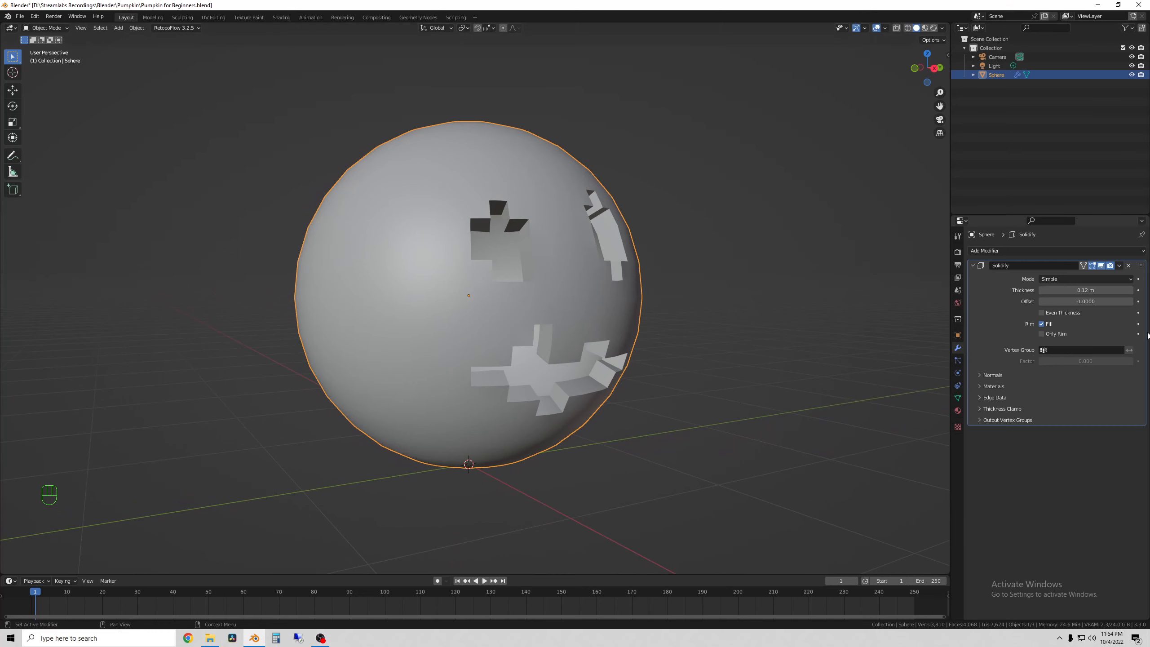
# Try flat shading on the thickened sphere to compare it with smooth shading.
pyautogui.rightClick(361, 224)
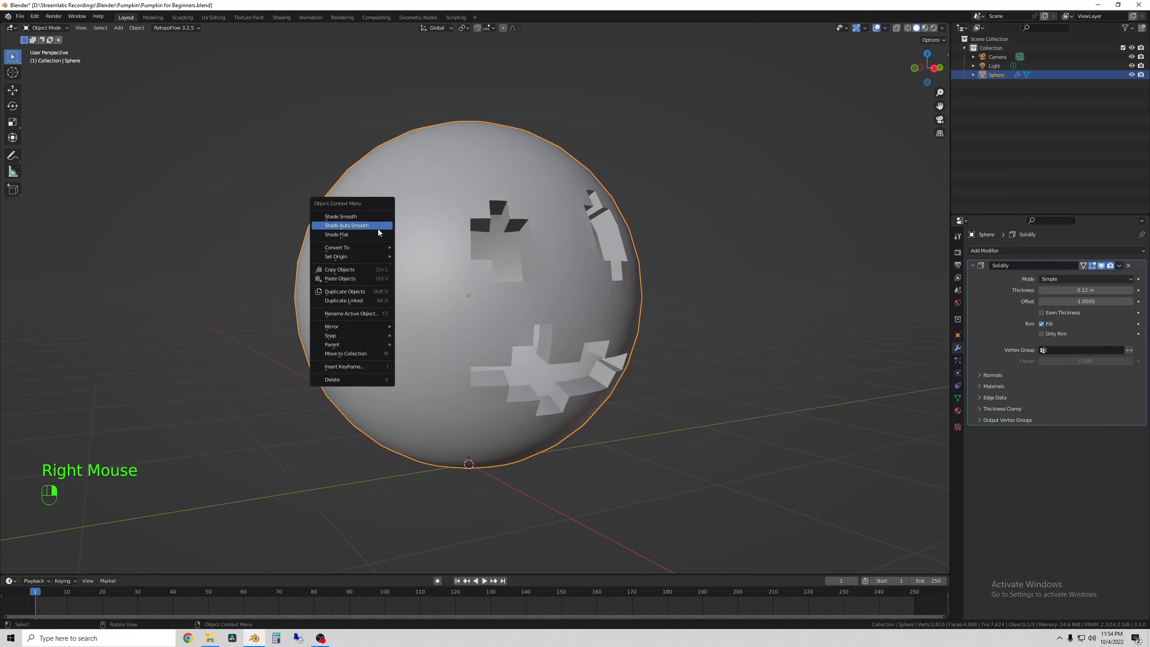
pyautogui.rightClick(343, 225)
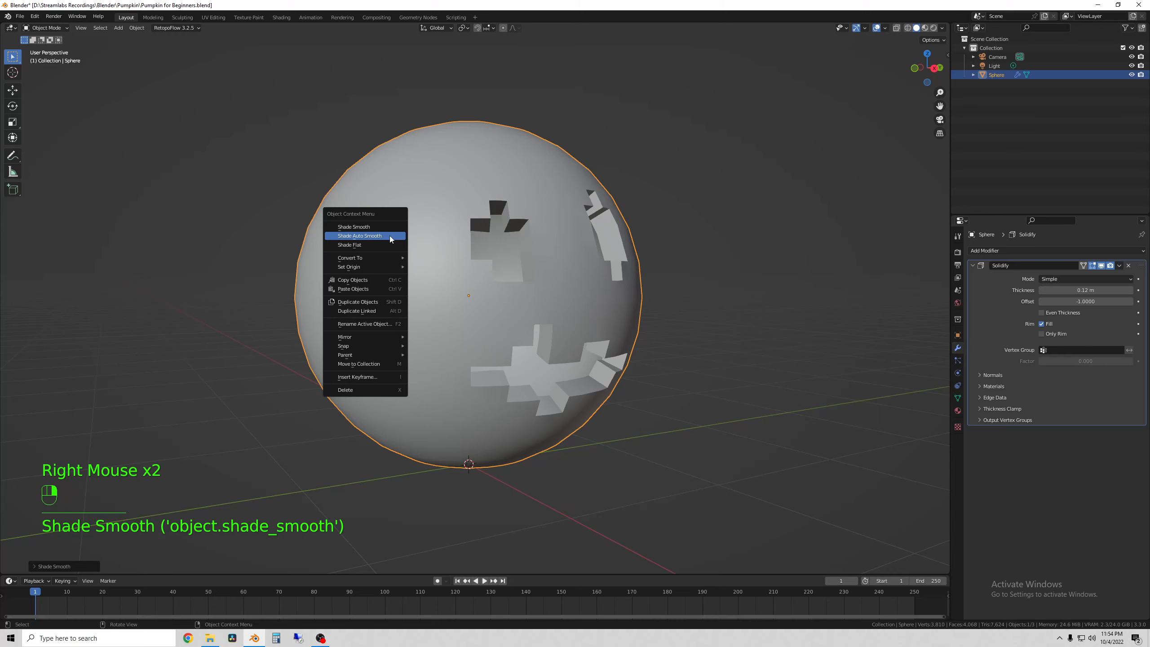
pyautogui.moveTo(365, 225); pyautogui.dragTo(564, 309, button='middle')
pyautogui.rightClick(476, 285)
pyautogui.rightClick(456, 286)
pyautogui.click(434, 295)
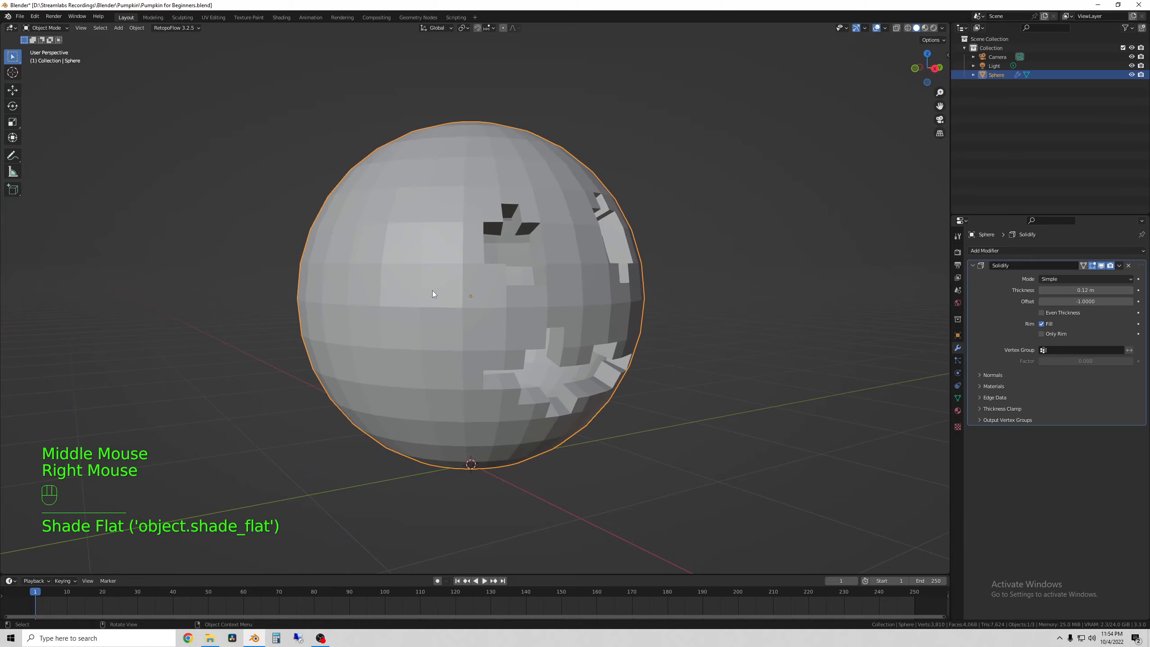
pyautogui.moveTo(432, 290)
pyautogui.mouseDown(button='middle')
pyautogui.moveTo(532, 297)
pyautogui.moveTo(503, 298)
pyautogui.moveTo(419, 256)
pyautogui.mouseUp(button='middle')
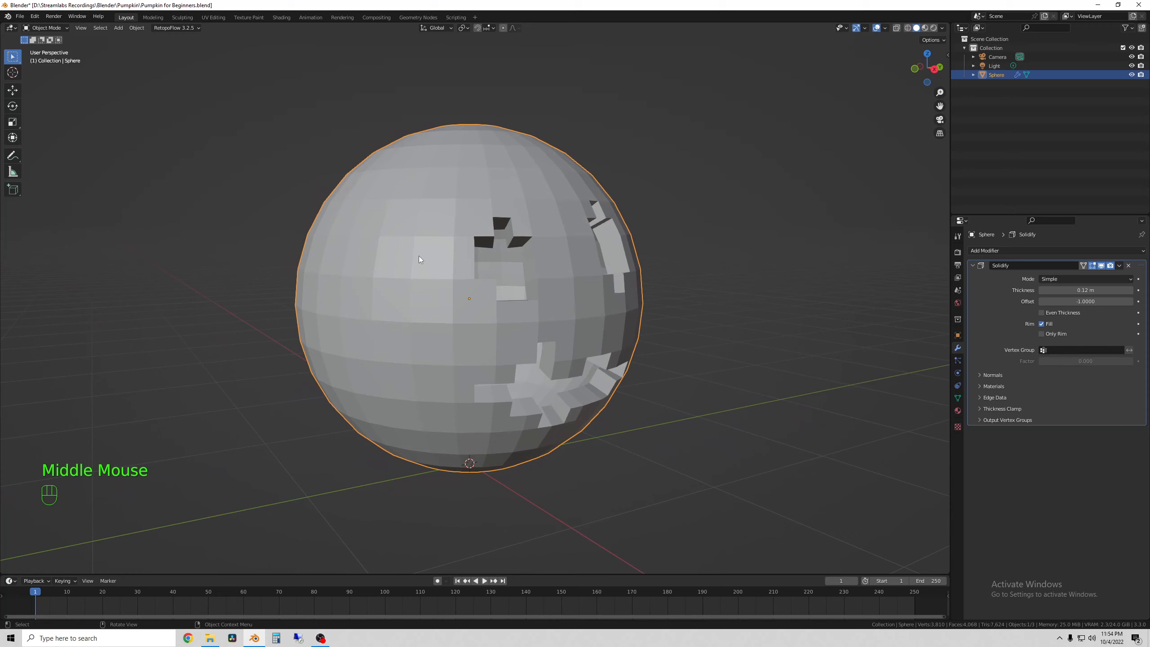
# Restore smooth shading on the sphere.
pyautogui.rightClick(419, 256)
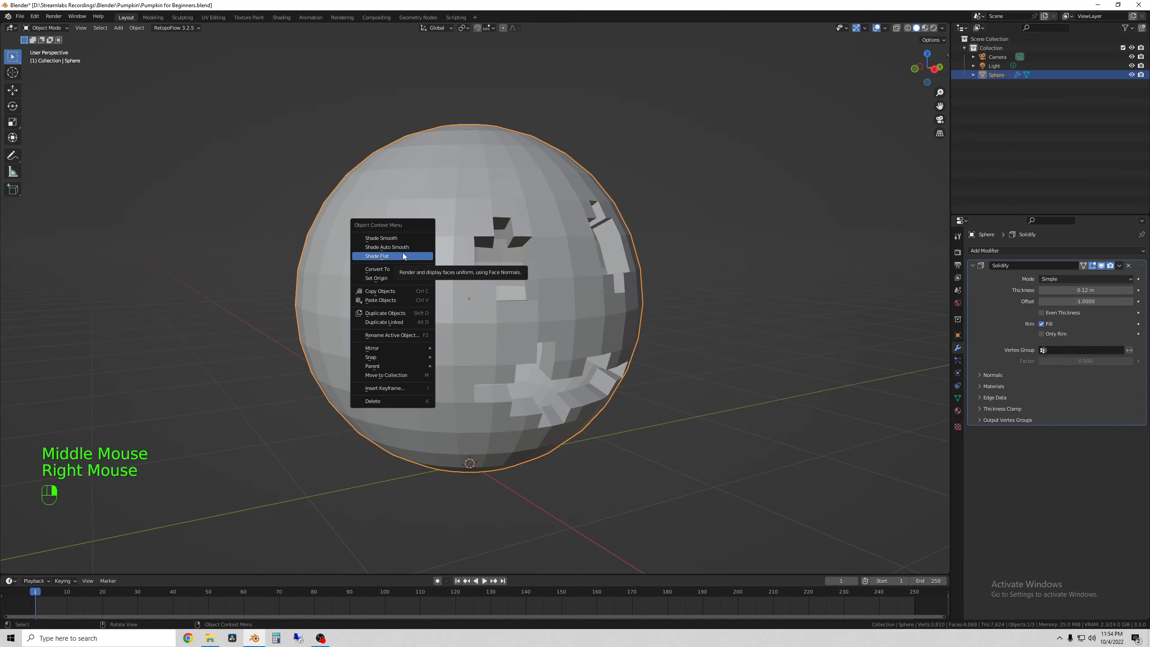
pyautogui.click(400, 239)
pyautogui.moveTo(520, 279); pyautogui.dragTo(493, 283, button='middle')
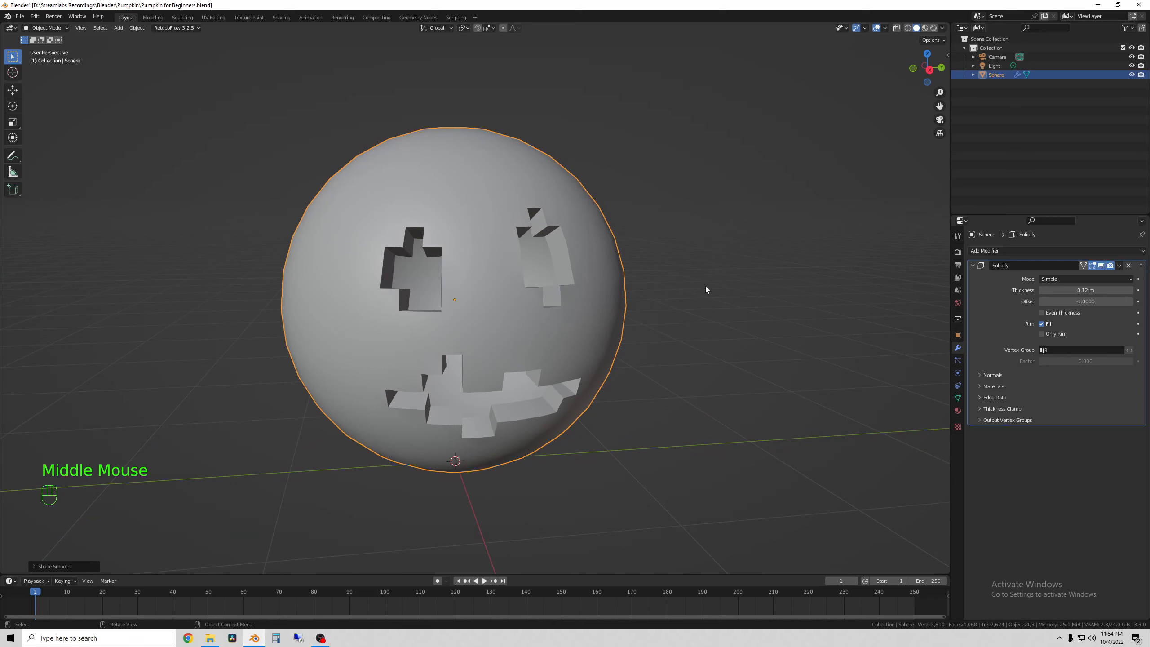
pyautogui.moveTo(708, 292); pyautogui.dragTo(654, 301, button='middle')
# Apply the Solidify modifier to the sphere's mesh.
pyautogui.click(1119, 266)
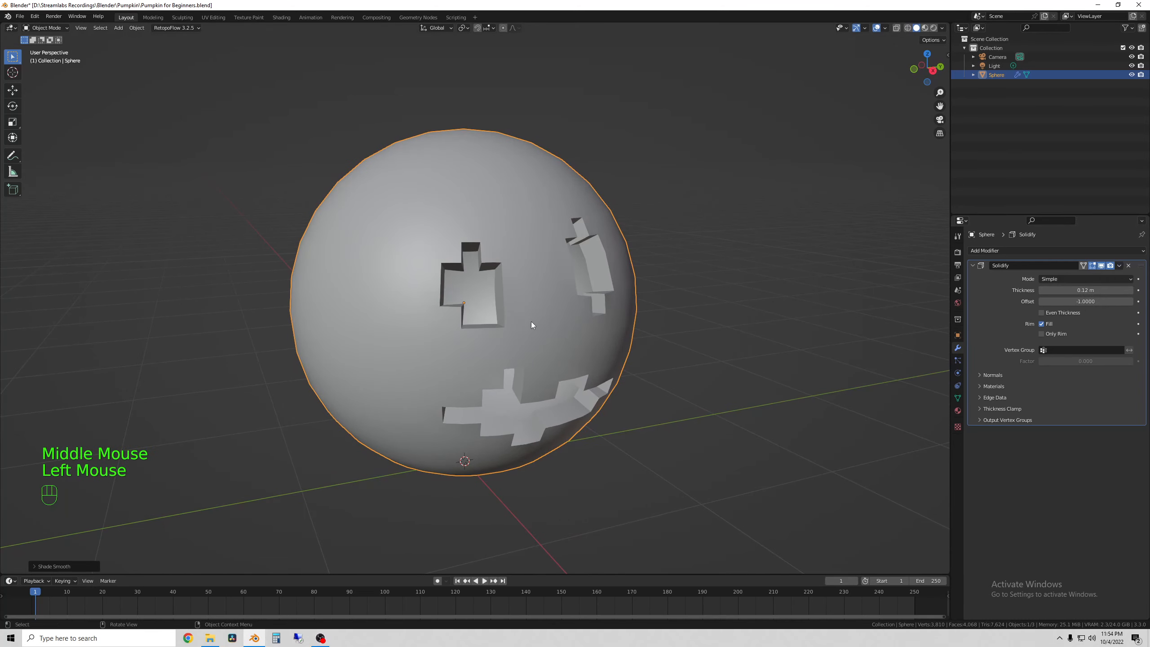
pyautogui.click(1119, 266)
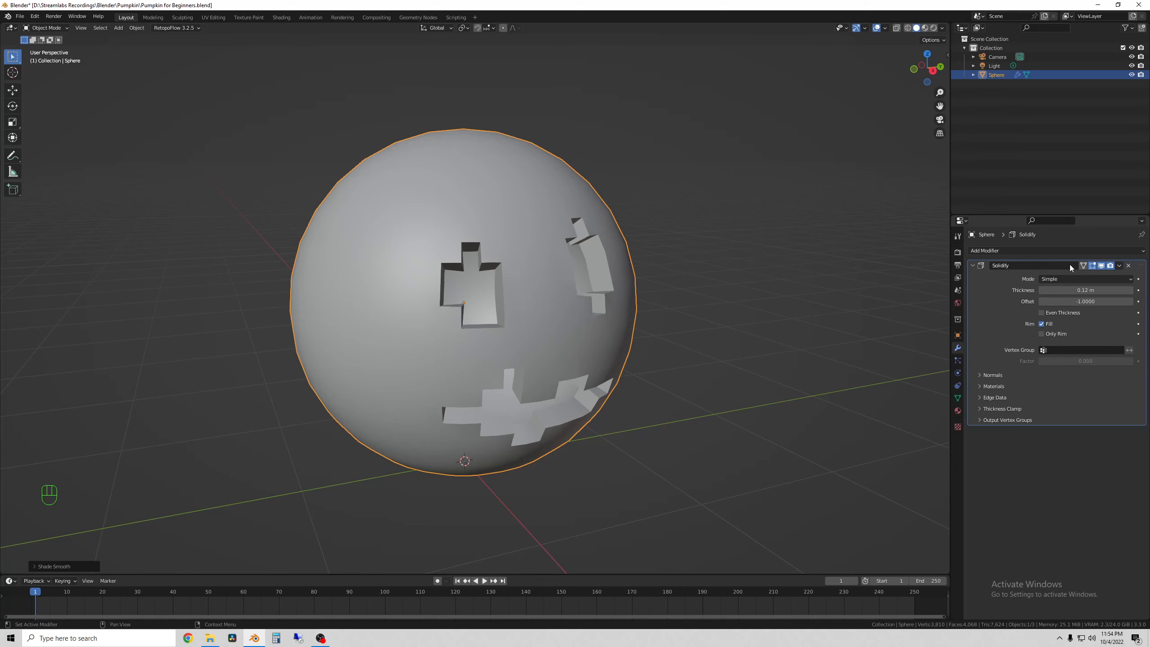
pyautogui.click(1119, 266)
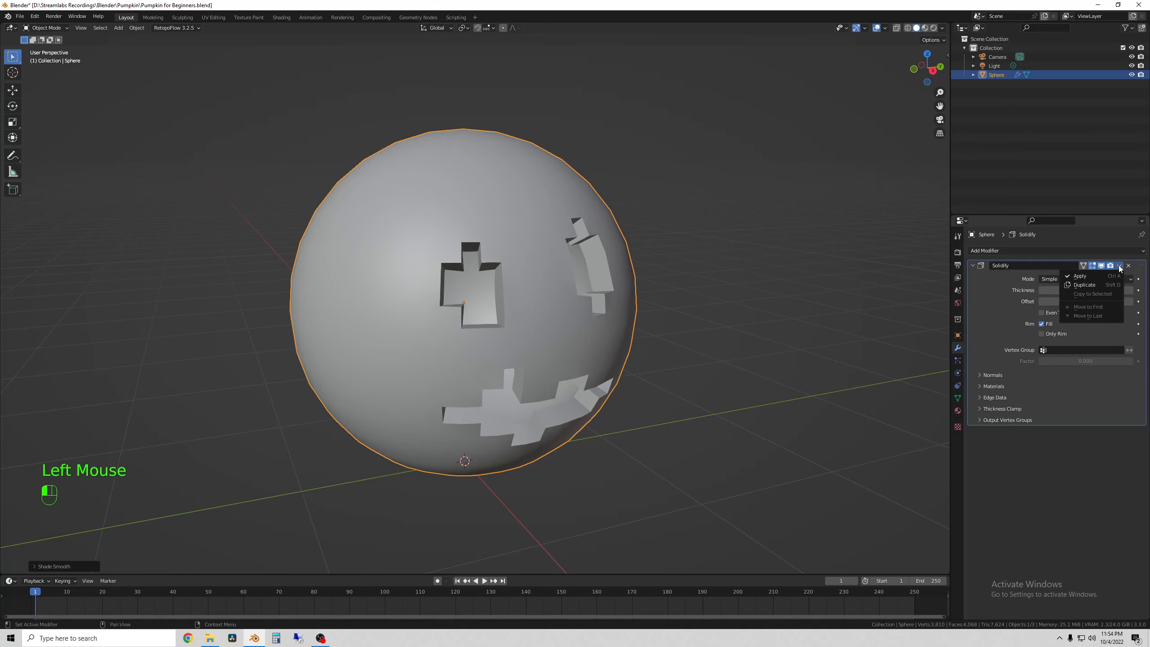
pyautogui.click(1087, 277)
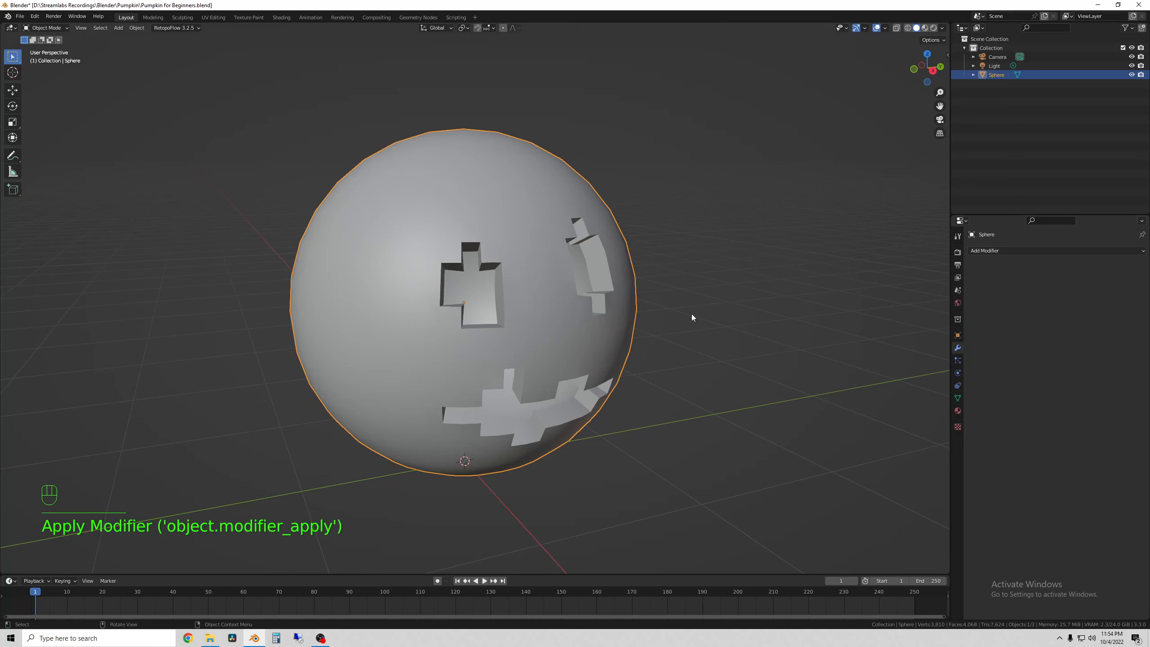
# Examine the thickened eye and mouth openings with the sphere both selected and deselected.
pyautogui.click(727, 303)
pyautogui.click(568, 301)
pyautogui.moveTo(601, 324)
pyautogui.mouseDown(button='middle')
pyautogui.moveTo(616, 325)
pyautogui.moveTo(588, 359)
pyautogui.moveTo(595, 319)
pyautogui.moveTo(613, 324)
pyautogui.mouseUp(button='middle')
pyautogui.scroll(-2, 595, 320)
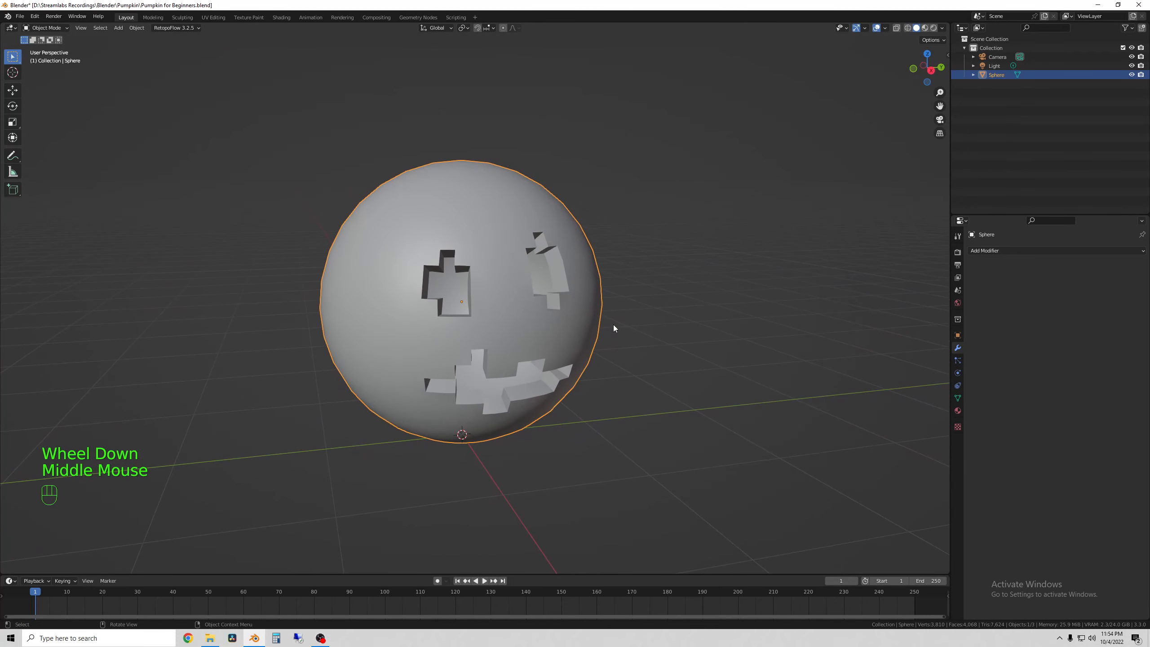
pyautogui.click(641, 319)
pyautogui.moveTo(600, 338); pyautogui.dragTo(485, 290, button='middle')
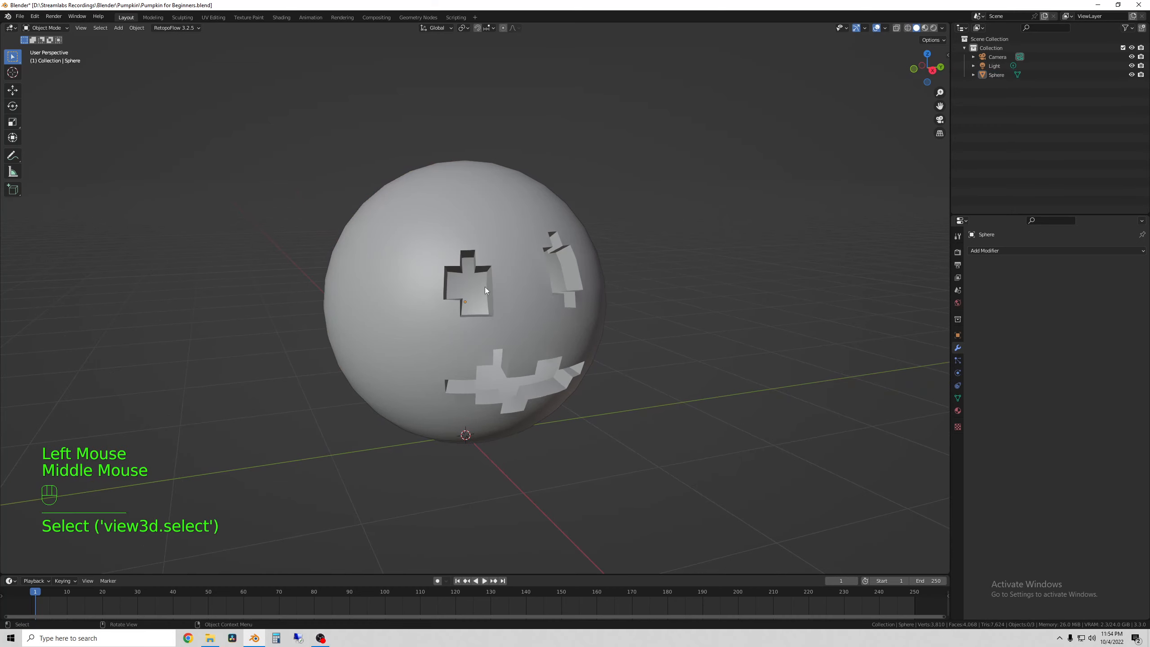
pyautogui.scroll(1, 618, 351)
pyautogui.click(590, 319)
pyautogui.scroll(-1, 656, 338)
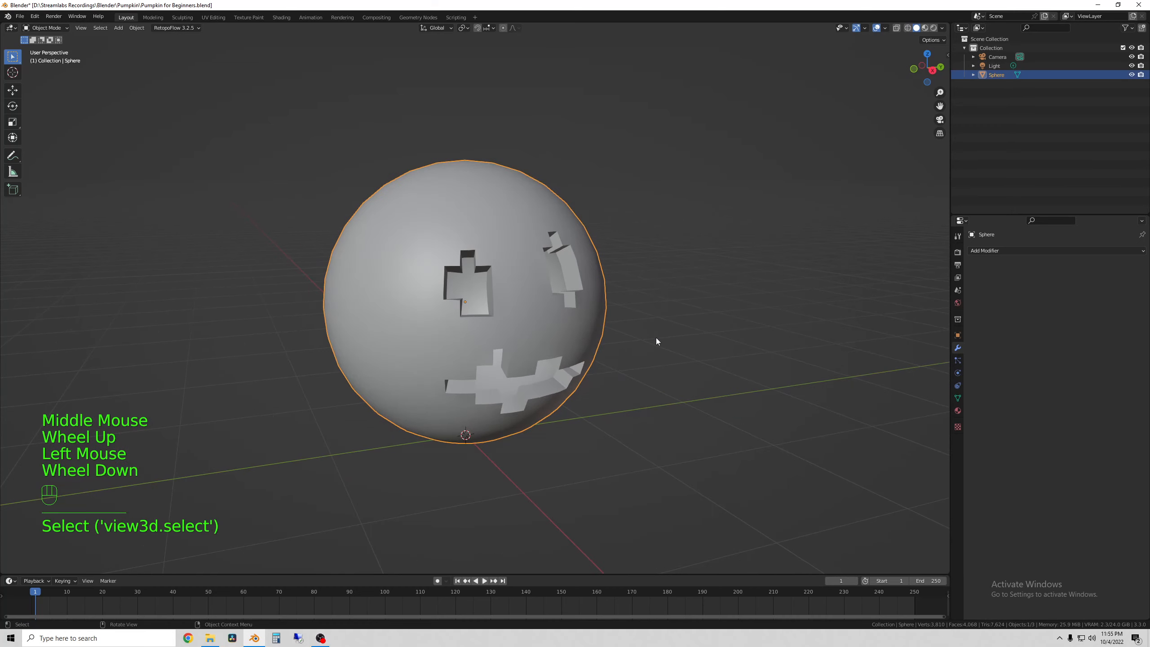
# Face the carved front of the sphere and switch it to Sculpt Mode.
pyautogui.moveTo(653, 338); pyautogui.dragTo(374, 266, button='middle')
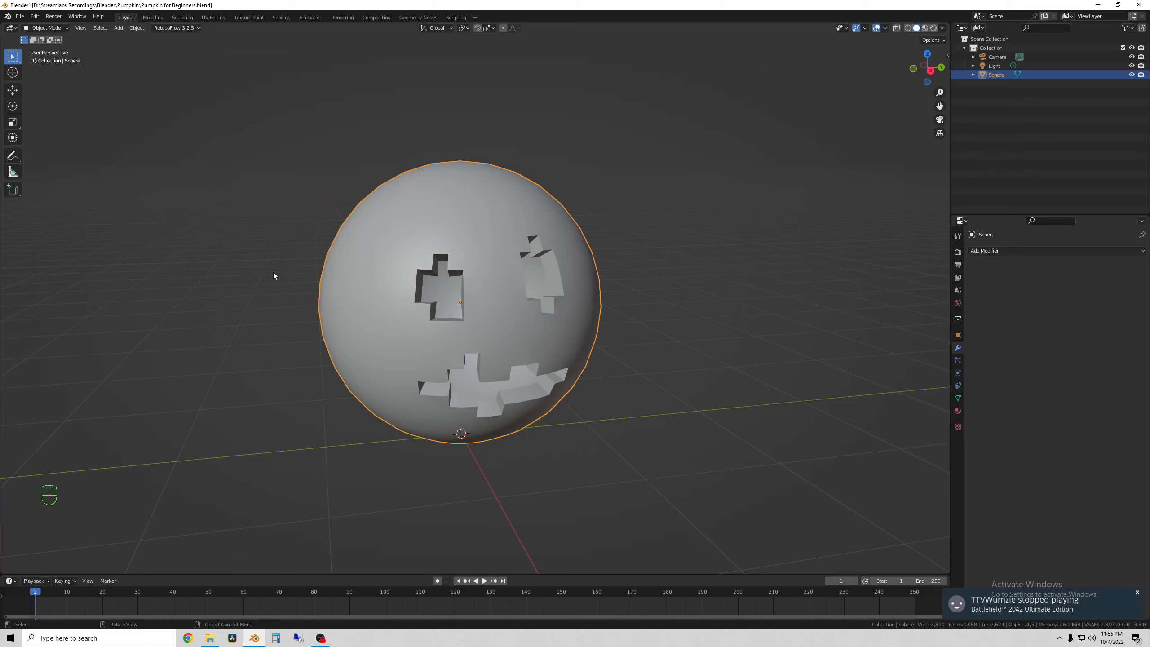
pyautogui.moveTo(273, 275)
pyautogui.mouseDown(button='middle')
pyautogui.moveTo(356, 278)
pyautogui.moveTo(271, 275)
pyautogui.mouseUp(button='middle')
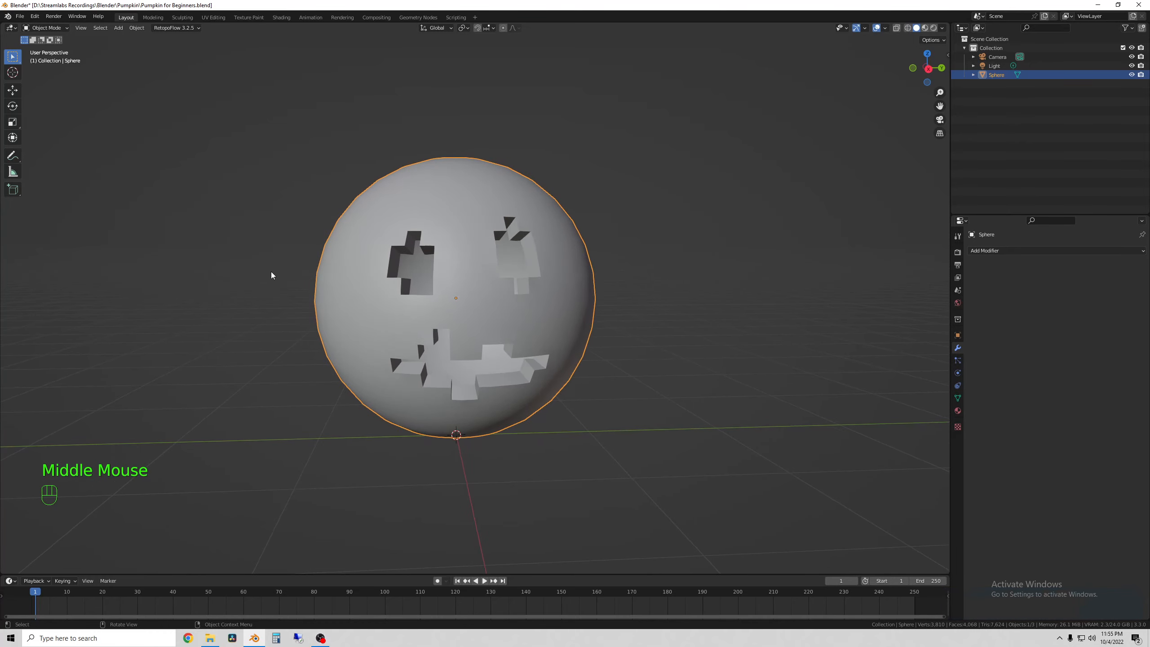
pyautogui.click(59, 29)
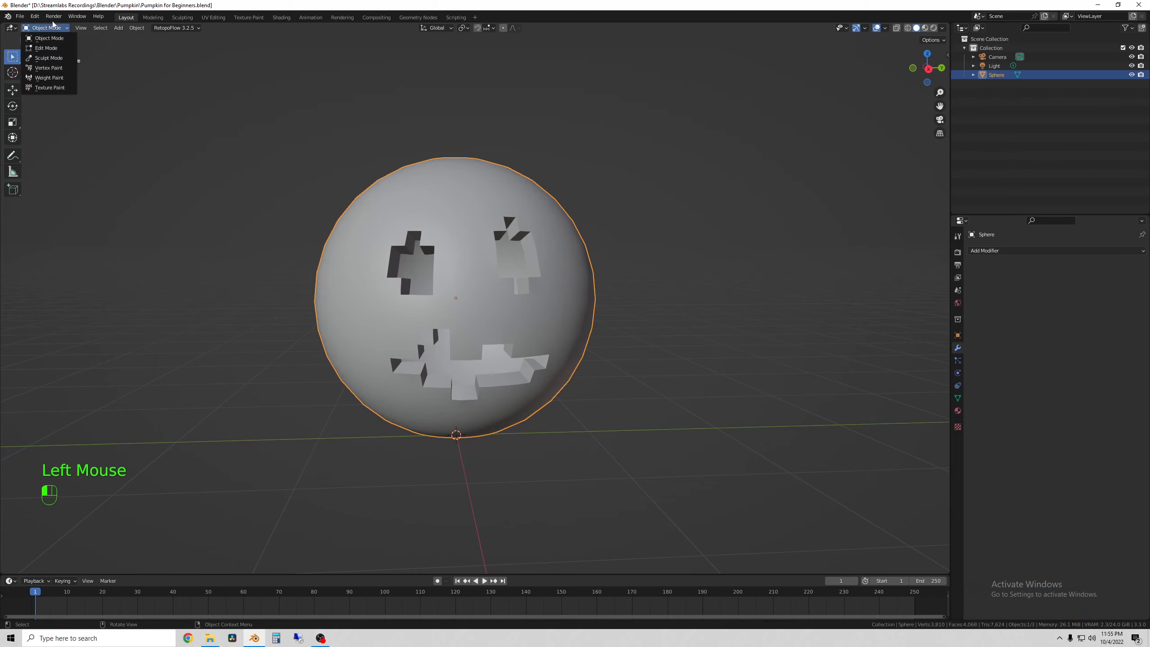
pyautogui.click(49, 58)
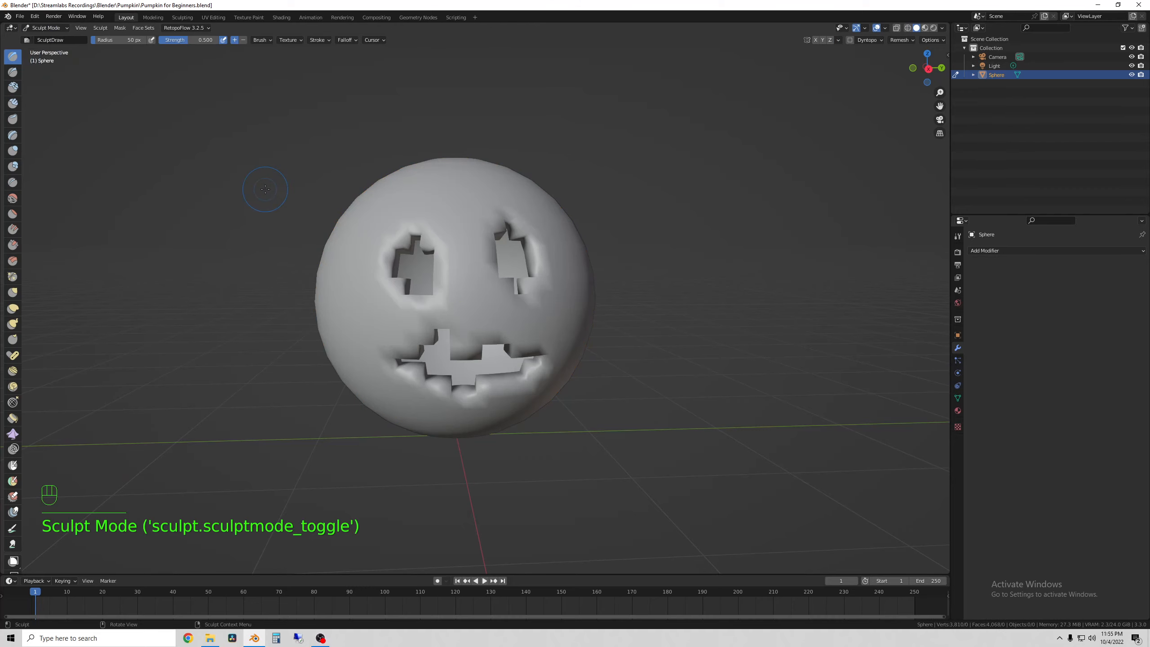
# Sculpt a raised vertical ridge down the sphere's uncarved side with the Draw brush at strength 1.000, and enlarge the brush radius to 133 px.
pyautogui.moveTo(265, 190); pyautogui.dragTo(47, 195, button='middle')
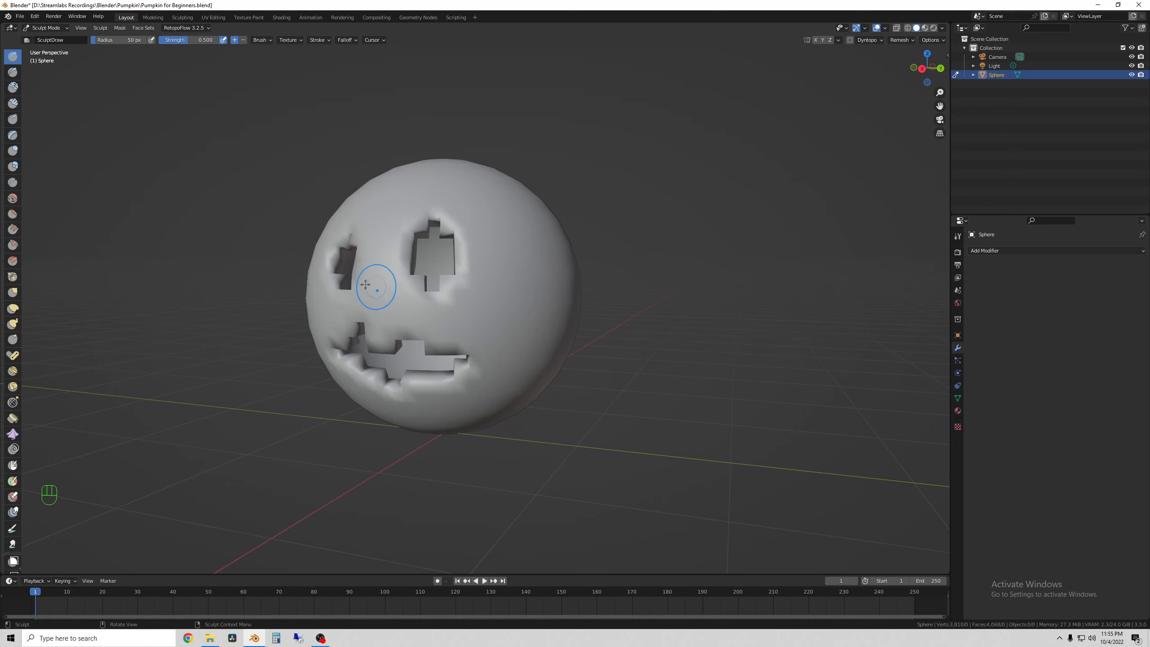
pyautogui.moveTo(372, 285)
pyautogui.mouseDown(button='middle')
pyautogui.moveTo(346, 283)
pyautogui.moveTo(380, 284)
pyautogui.moveTo(361, 286)
pyautogui.mouseUp(button='middle')
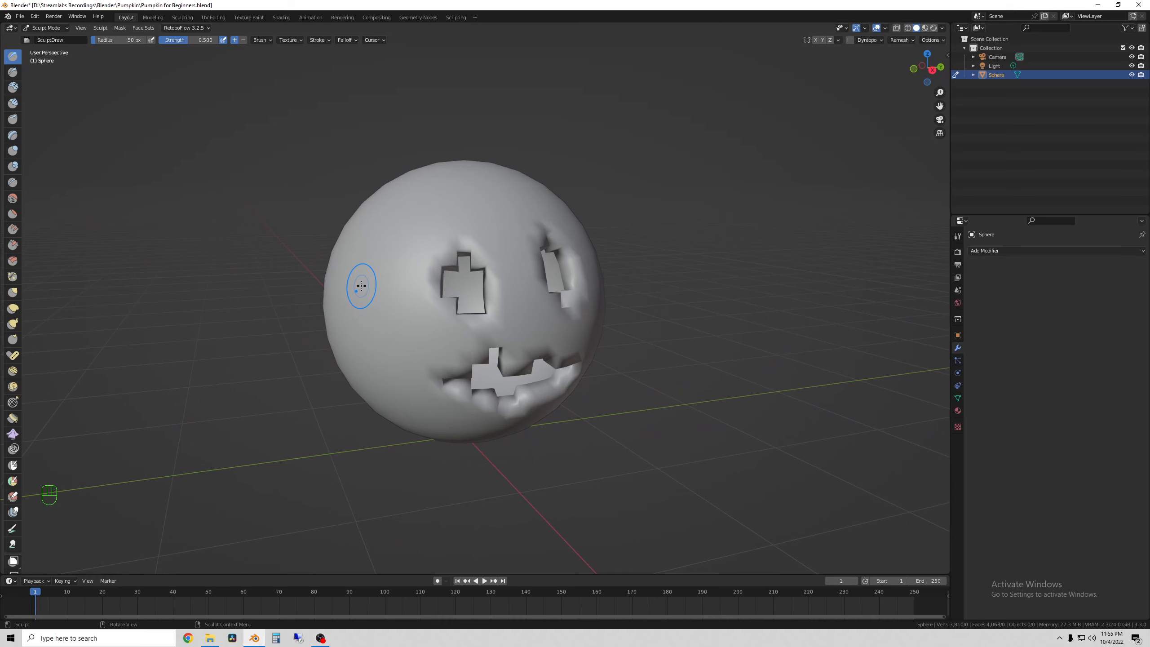
pyautogui.scroll(2, 367, 283)
pyautogui.moveTo(367, 283)
pyautogui.mouseDown(button='middle')
pyautogui.moveTo(423, 290)
pyautogui.moveTo(378, 275)
pyautogui.moveTo(371, 284)
pyautogui.mouseUp(button='middle')
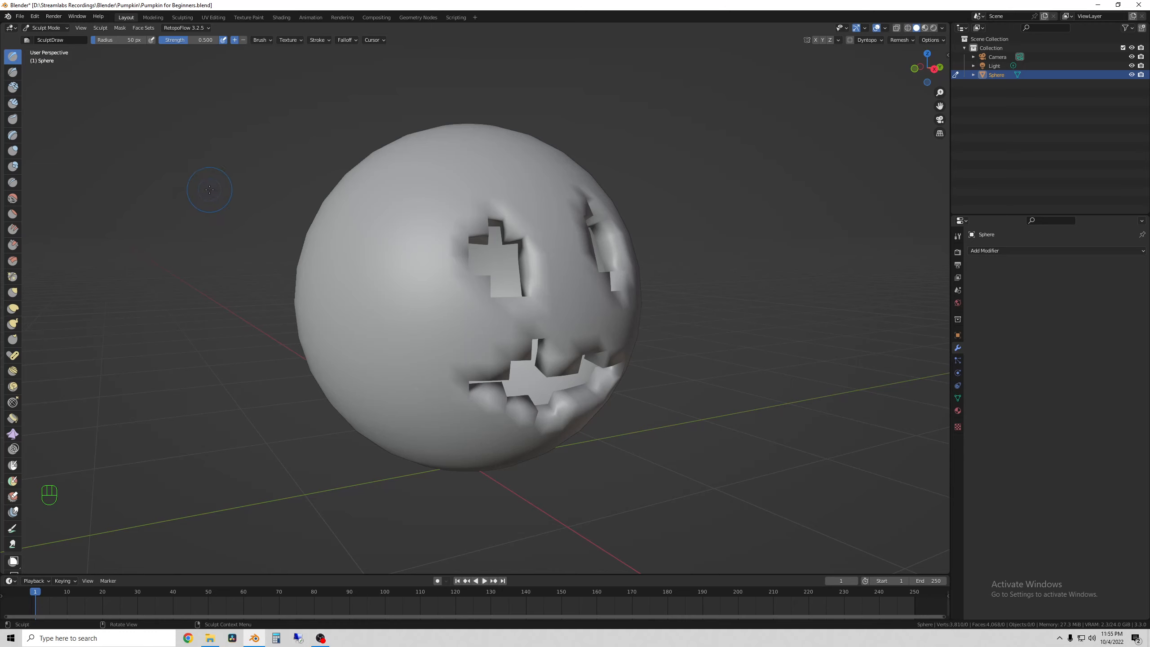
pyautogui.moveTo(171, 39); pyautogui.dragTo(186, 41)
pyautogui.moveTo(458, 314); pyautogui.dragTo(544, 298, button='middle')
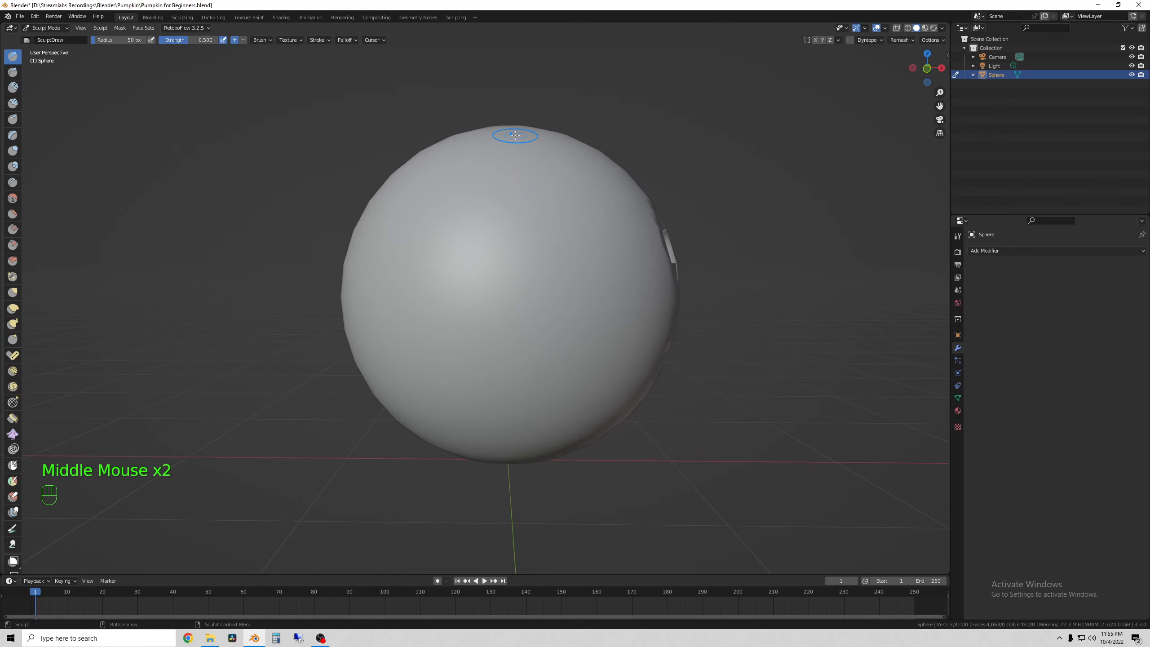
pyautogui.moveTo(514, 144); pyautogui.dragTo(495, 184, button='middle')
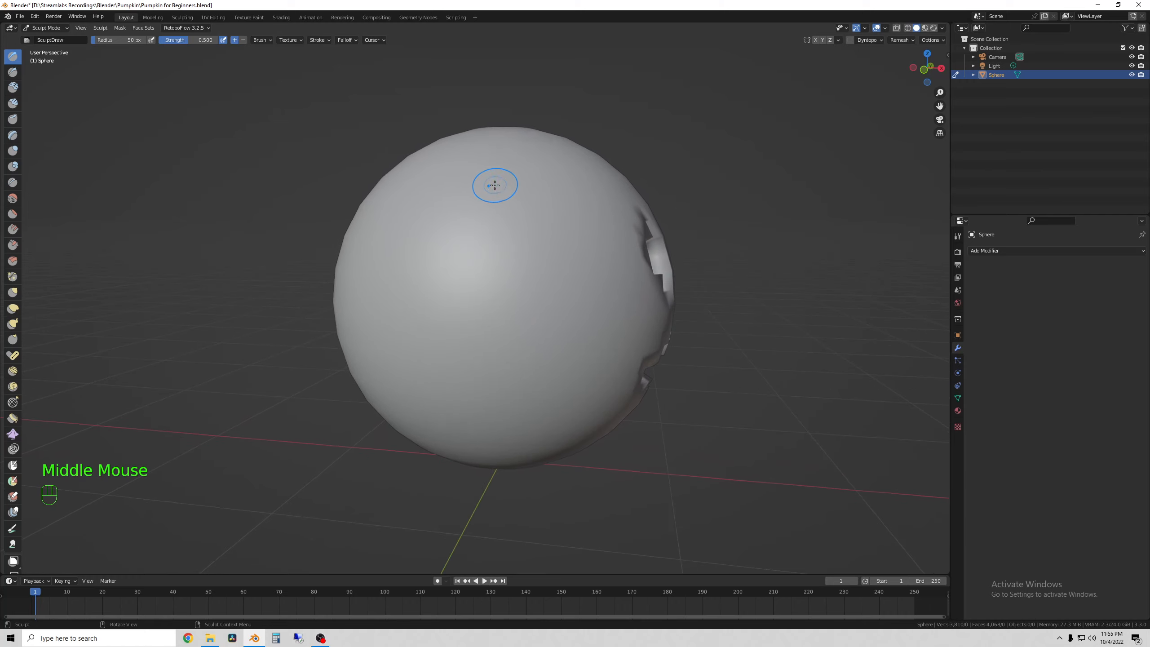
pyautogui.moveTo(199, 40); pyautogui.dragTo(487, 262)
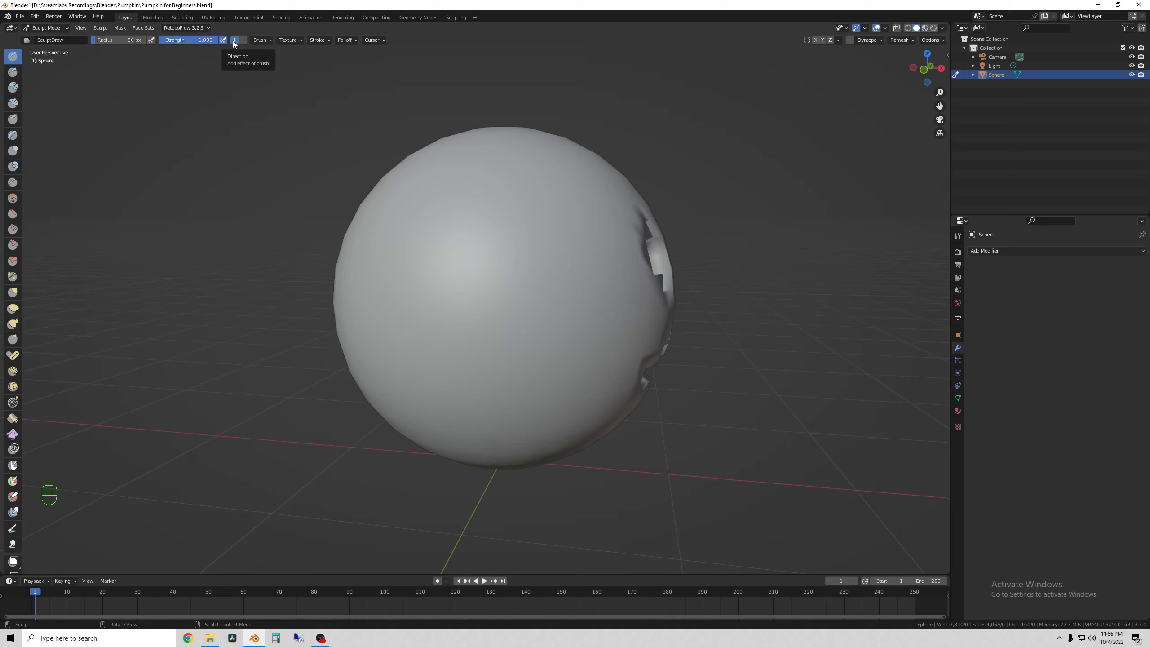
pyautogui.moveTo(481, 387)
pyautogui.mouseDown()
pyautogui.moveTo(482, 156)
pyautogui.moveTo(481, 404)
pyautogui.mouseUp()
pyautogui.press('f')
pyautogui.click(482, 401)
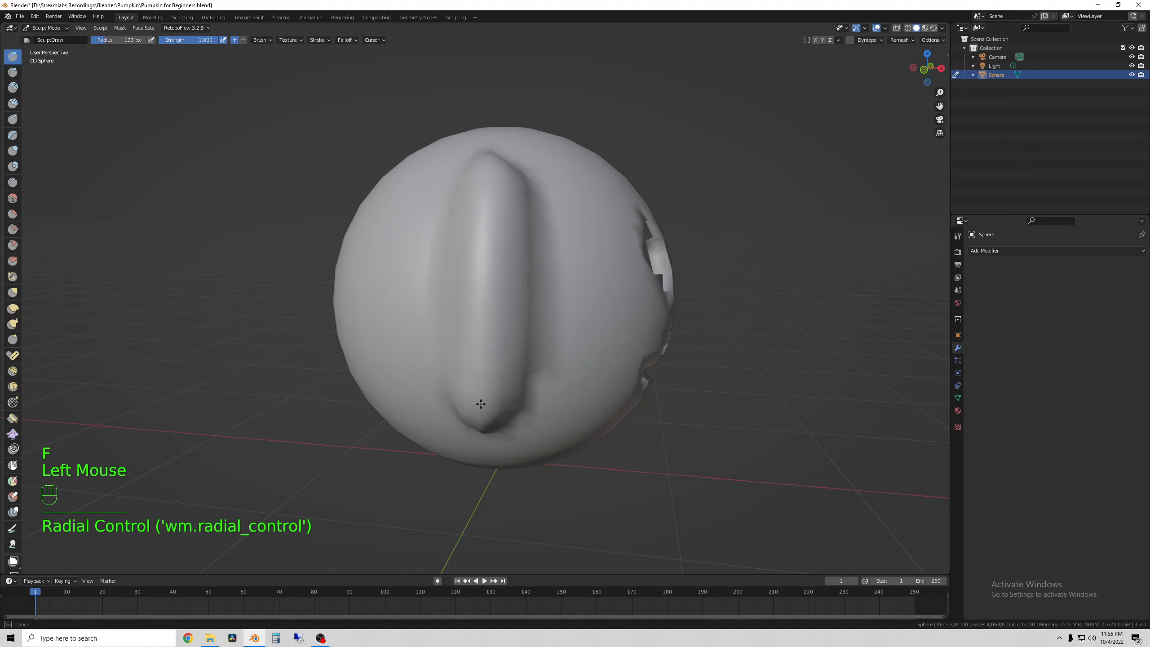
# Switch the Draw brush direction to Subtract, keeping full strength, and face the sculpted ridge.
pyautogui.moveTo(481, 404)
pyautogui.mouseDown(button='middle')
pyautogui.moveTo(408, 399)
pyautogui.moveTo(593, 351)
pyautogui.moveTo(428, 290)
pyautogui.mouseUp(button='middle')
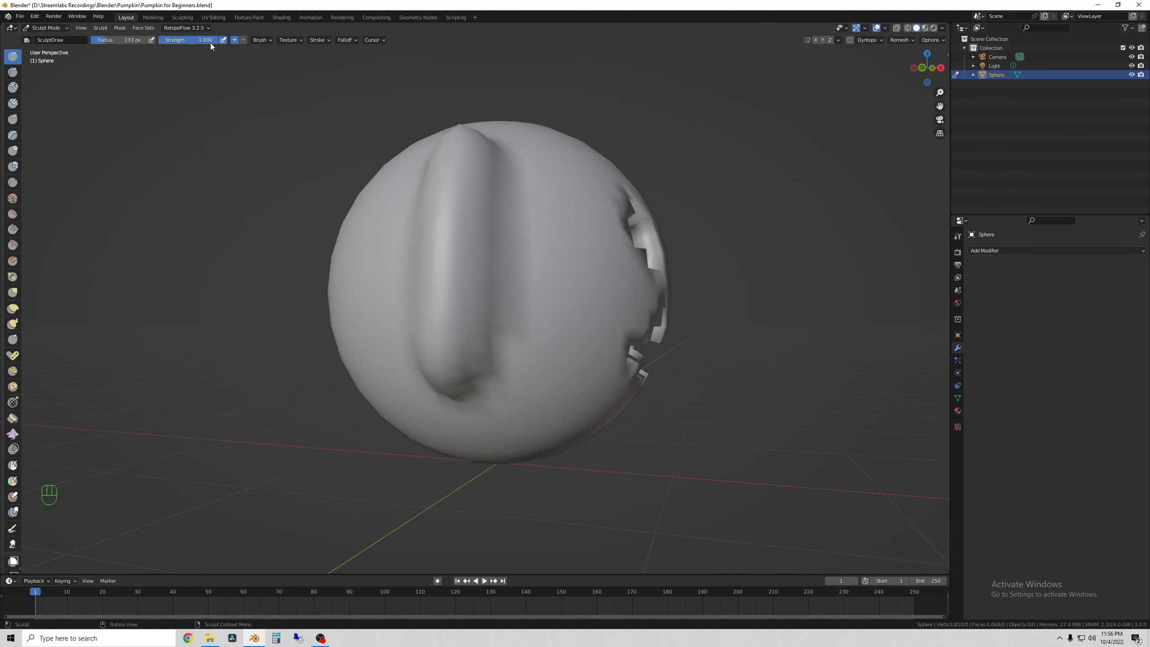
pyautogui.moveTo(210, 43); pyautogui.dragTo(200, 43)
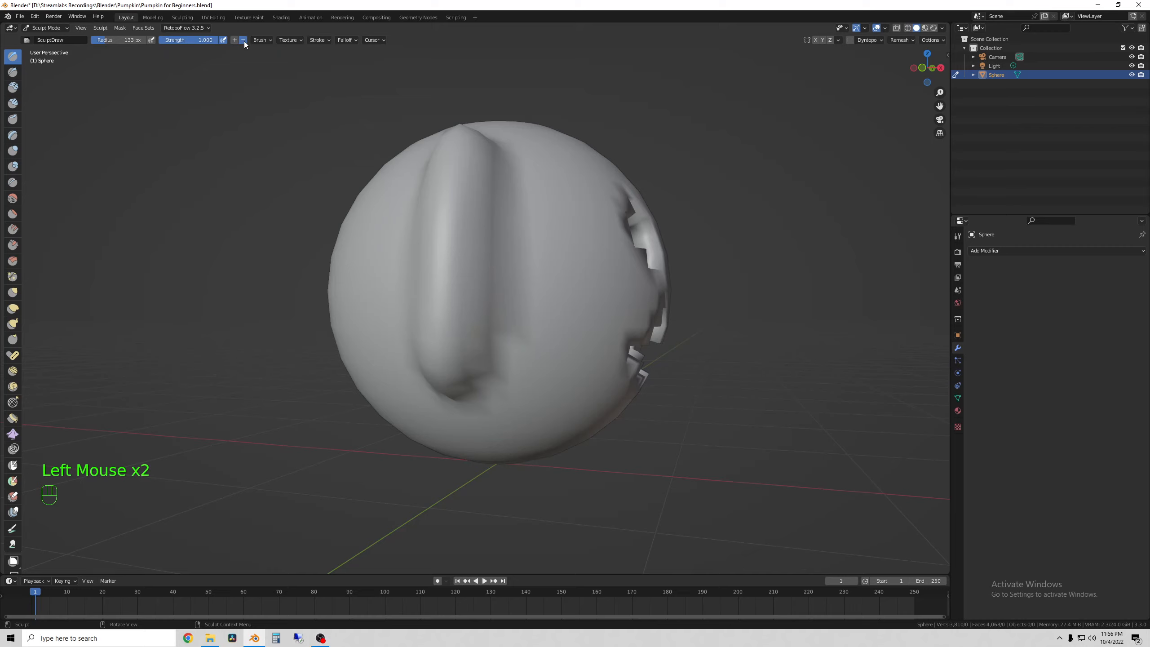
pyautogui.moveTo(415, 300)
pyautogui.mouseDown(button='middle')
pyautogui.moveTo(450, 308)
pyautogui.moveTo(446, 357)
pyautogui.moveTo(452, 313)
pyautogui.mouseUp(button='middle')
# Carve trial grooves up and down over the raised ridge with the subtracting Draw brush.
pyautogui.moveTo(527, 390)
pyautogui.mouseDown()
pyautogui.moveTo(529, 169)
pyautogui.moveTo(518, 208)
pyautogui.mouseUp()
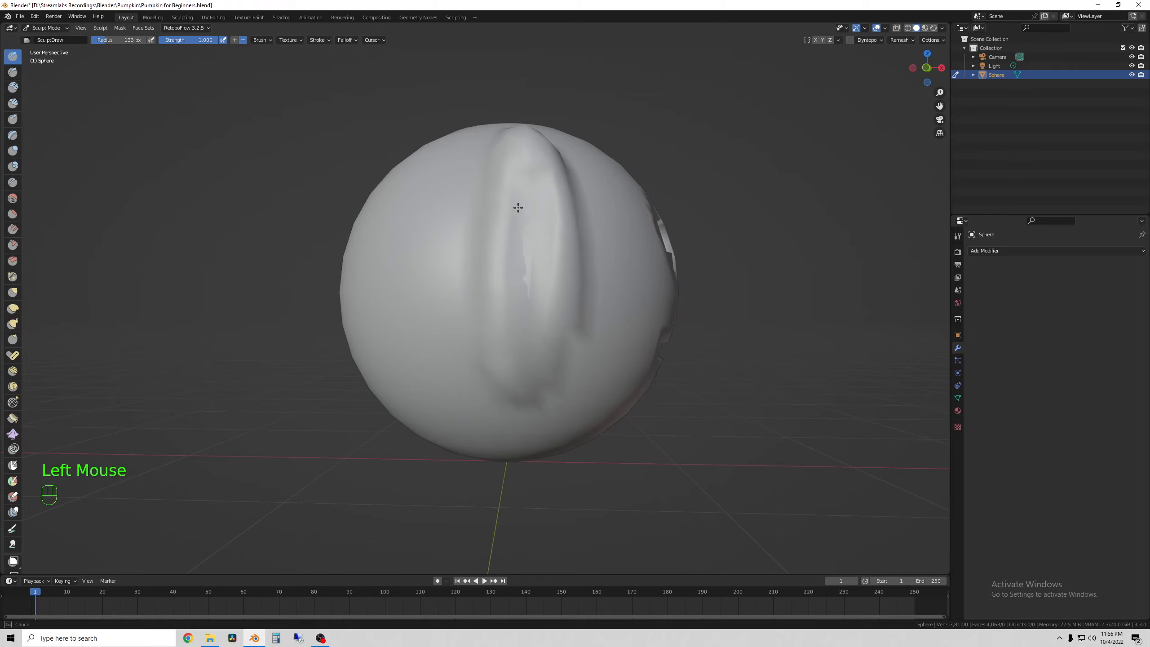
pyautogui.moveTo(518, 208); pyautogui.dragTo(503, 308, button='middle')
pyautogui.moveTo(475, 209); pyautogui.dragTo(437, 375)
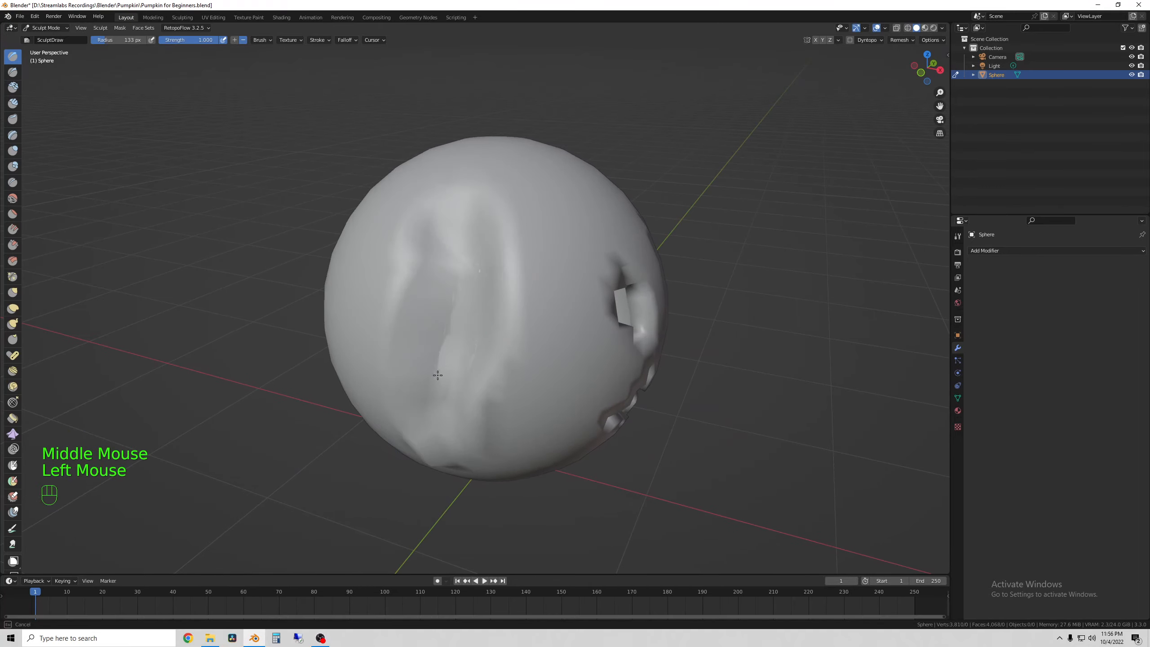
pyautogui.moveTo(437, 375)
pyautogui.mouseDown(button='middle')
pyautogui.moveTo(526, 337)
pyautogui.moveTo(539, 355)
pyautogui.moveTo(483, 303)
pyautogui.moveTo(468, 331)
pyautogui.moveTo(457, 329)
pyautogui.mouseUp(button='middle')
# Undo the trial groove strokes and the raised ridge on the sphere's side.
pyautogui.hotkey('ctrl', 'z')
pyautogui.hotkey('ctrl', 'z')
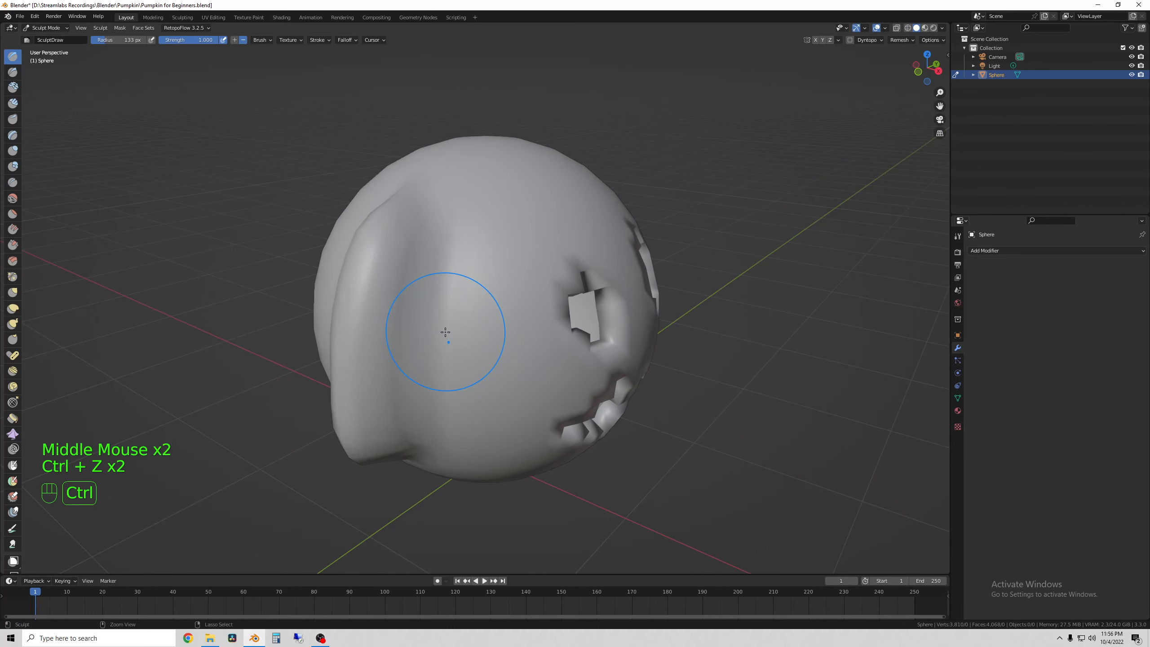
pyautogui.hotkey('ctrl', 'z')
pyautogui.hotkey('ctrl', 'z')
# Lower the Draw brush strength to 0.341 and enlarge its radius to 371 px.
pyautogui.moveTo(406, 336)
pyautogui.mouseDown(button='middle')
pyautogui.moveTo(471, 337)
pyautogui.moveTo(429, 329)
pyautogui.moveTo(414, 362)
pyautogui.moveTo(229, 212)
pyautogui.mouseUp(button='middle')
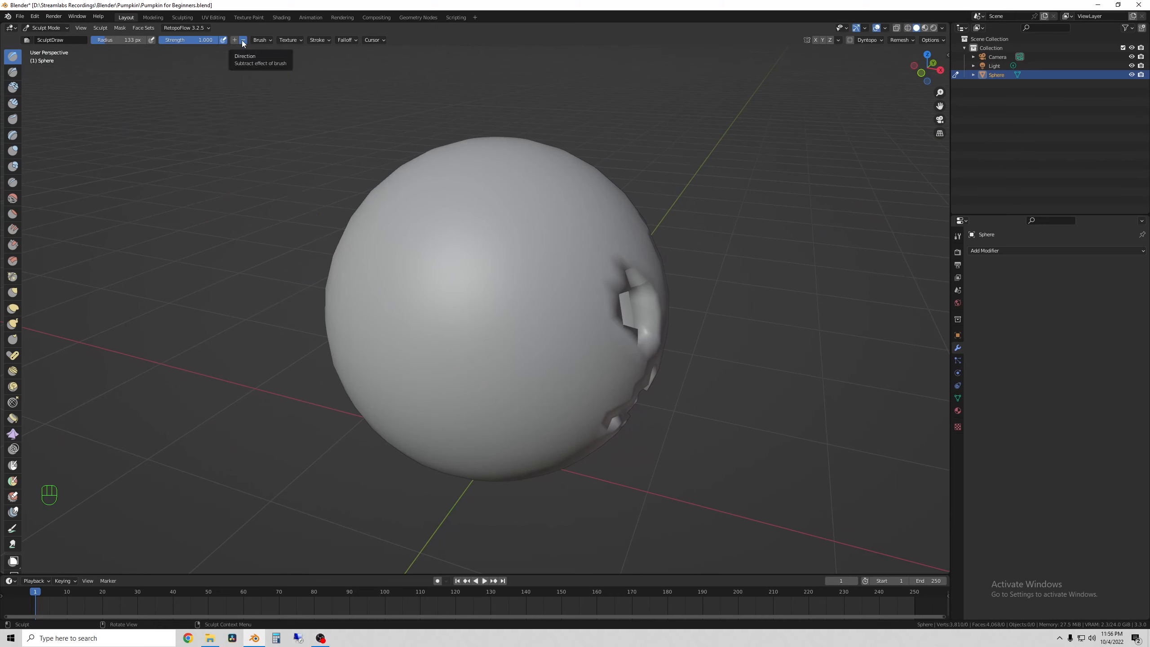
pyautogui.moveTo(213, 41); pyautogui.dragTo(180, 43)
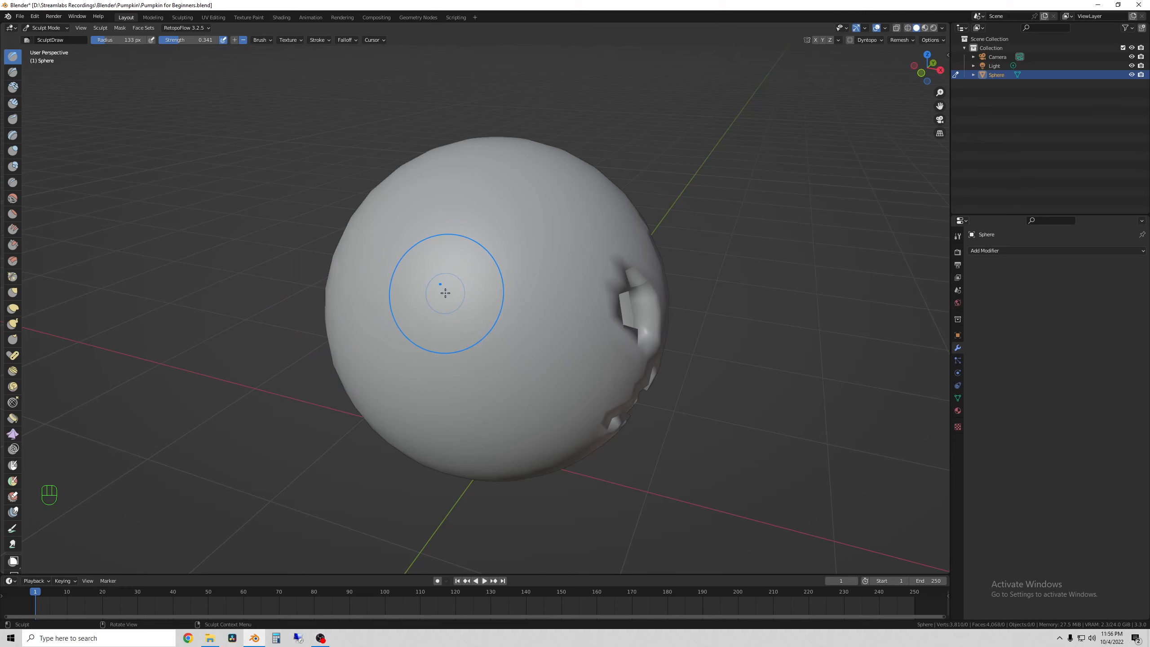
pyautogui.moveTo(444, 289); pyautogui.dragTo(487, 267, button='middle')
pyautogui.moveTo(248, 170); pyautogui.dragTo(196, 46, button='middle')
pyautogui.moveTo(124, 39); pyautogui.dragTo(146, 38)
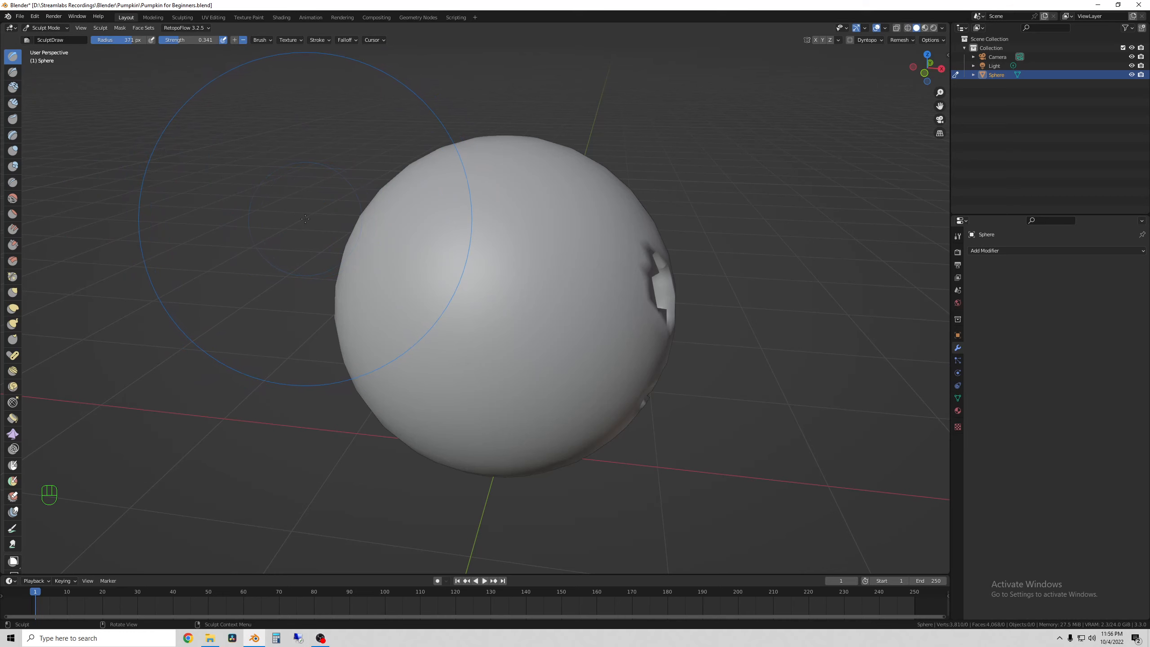
# Reduce the Draw brush radius to 89 px and raise its strength to 1.000.
pyautogui.press('f')
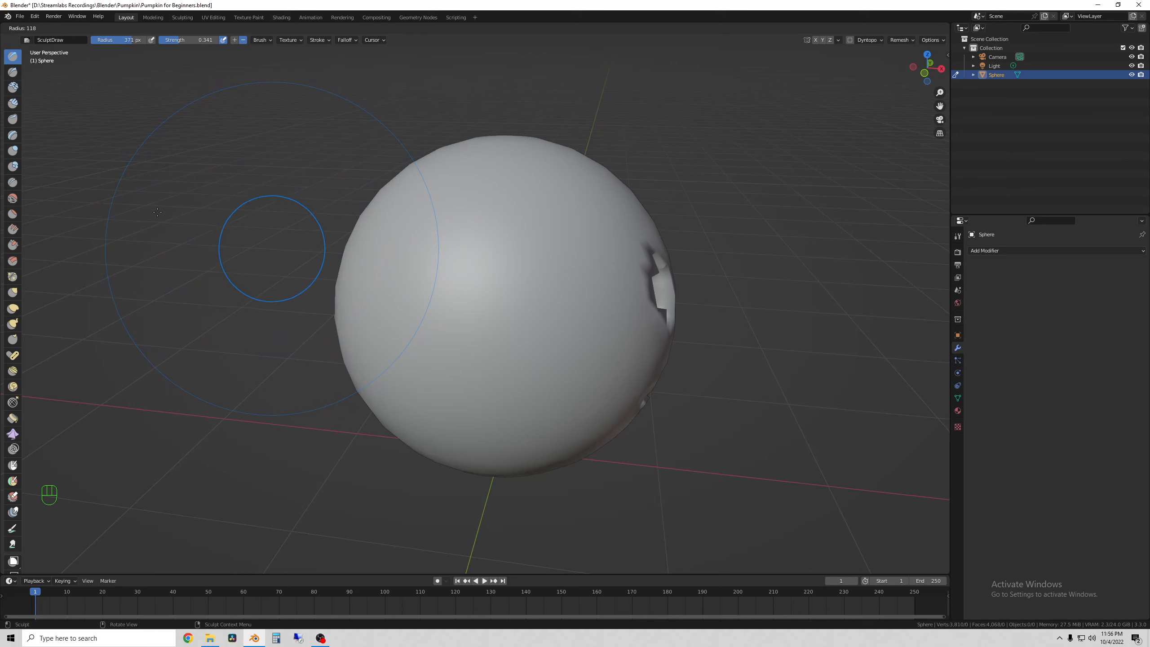
pyautogui.click(145, 205)
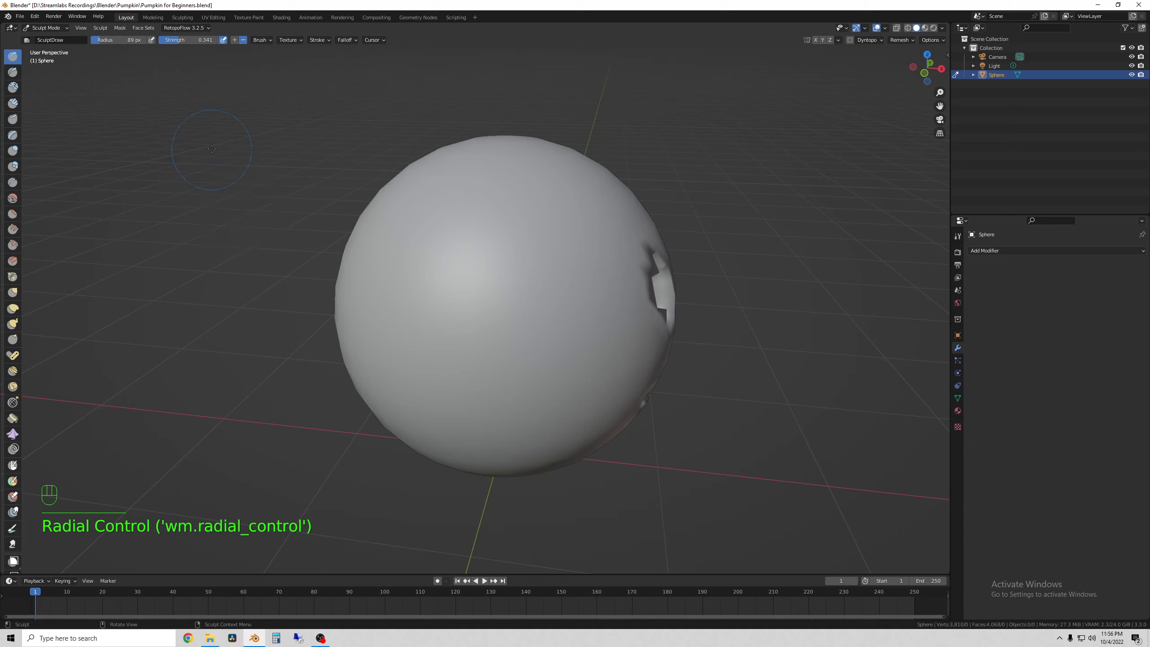
pyautogui.moveTo(174, 43); pyautogui.dragTo(185, 44)
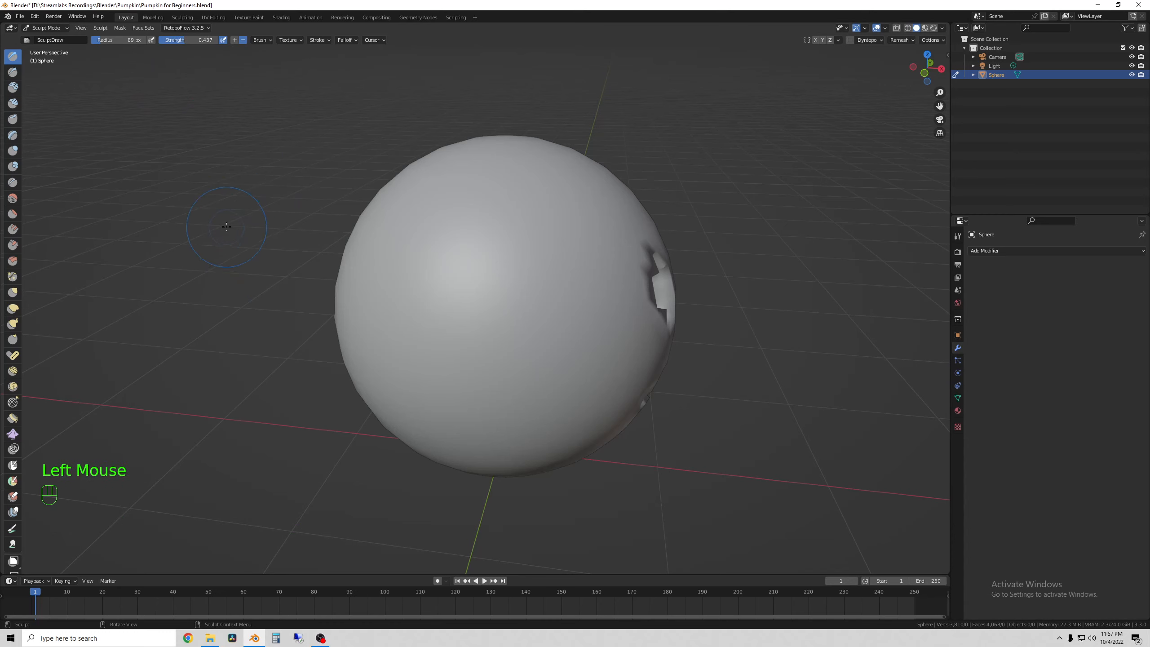
pyautogui.hotkey('shift', 'f')
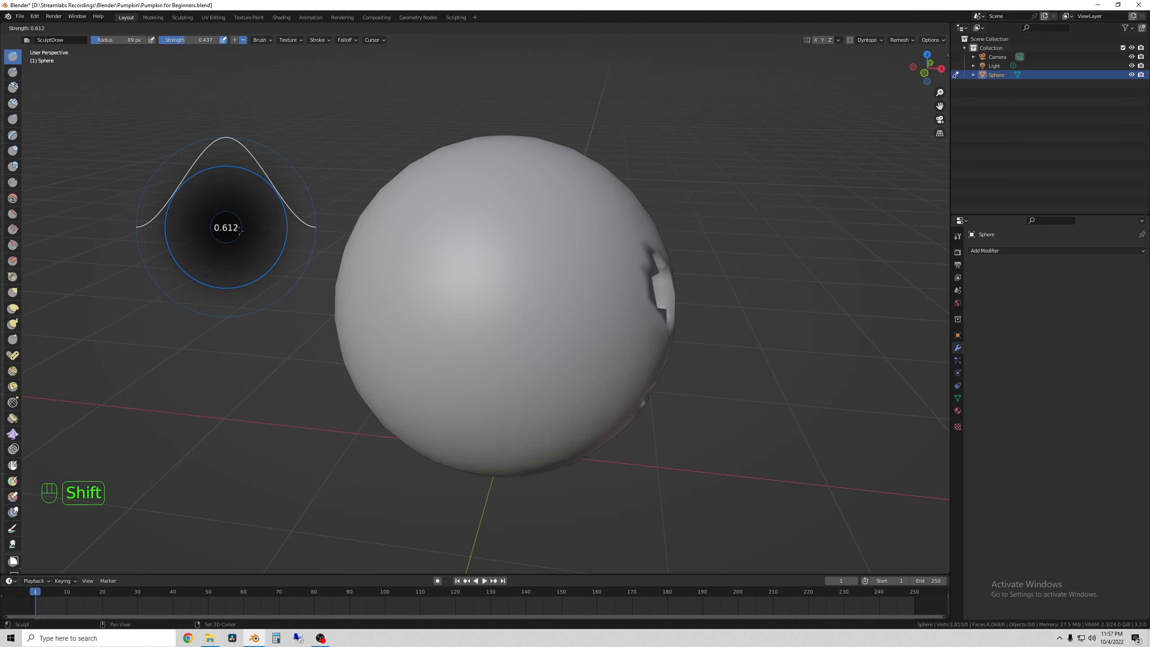
pyautogui.click(274, 232)
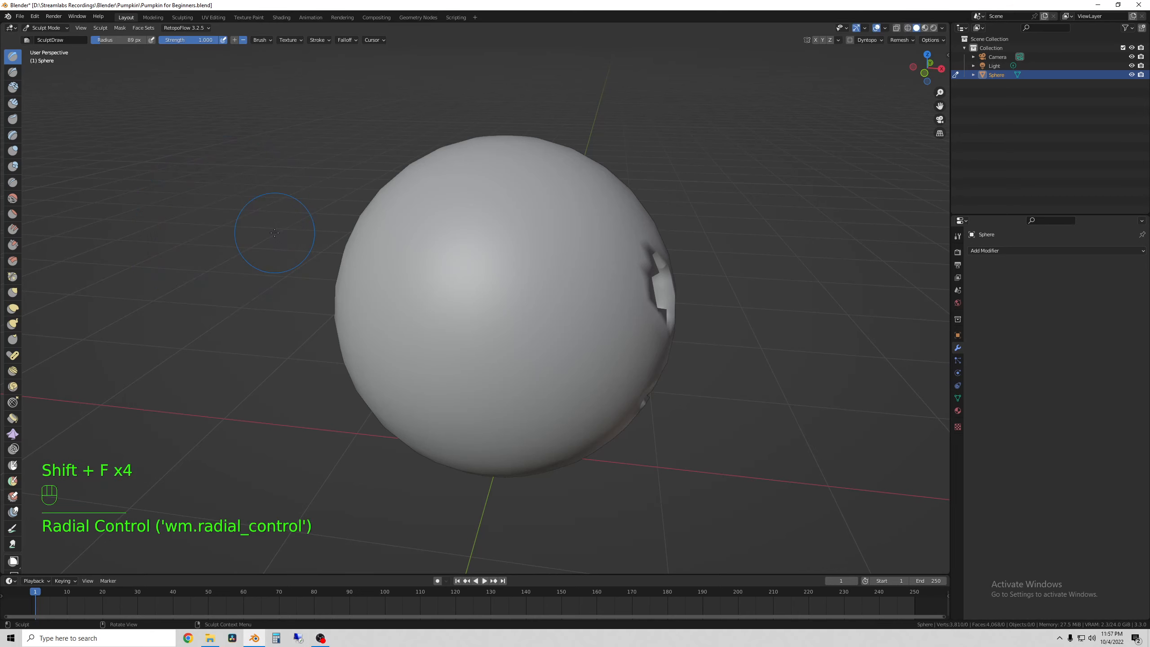
pyautogui.moveTo(270, 236); pyautogui.dragTo(265, 233, button='middle')
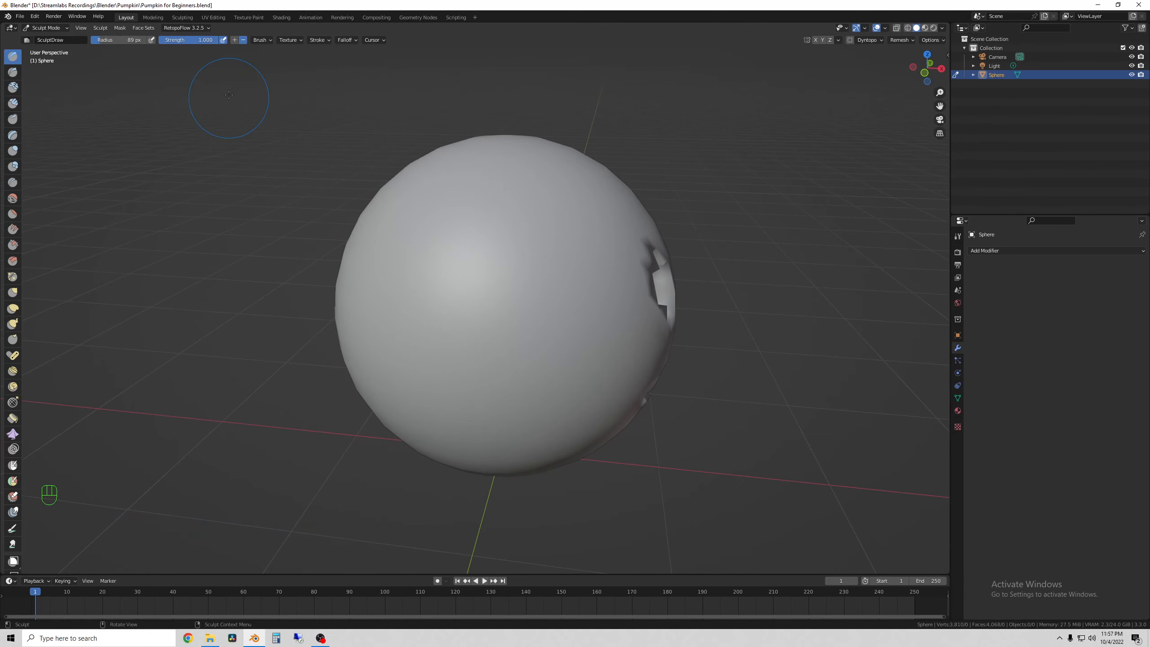
pyautogui.moveTo(297, 287); pyautogui.dragTo(303, 275, button='middle')
# Set the Draw brush strength to 0.200 and its radius to 56 px.
pyautogui.hotkey('shift', 'f')
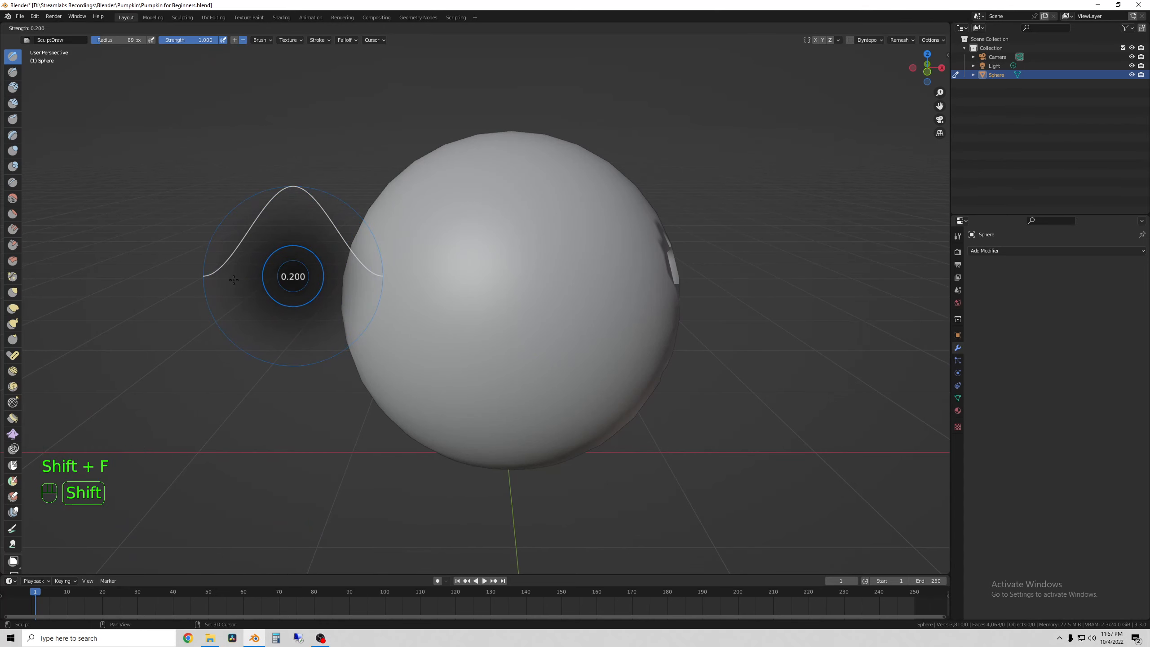
pyautogui.keyDown('shift'); pyautogui.click(229, 280); pyautogui.keyUp('shift')
pyautogui.scroll(1, 498, 312)
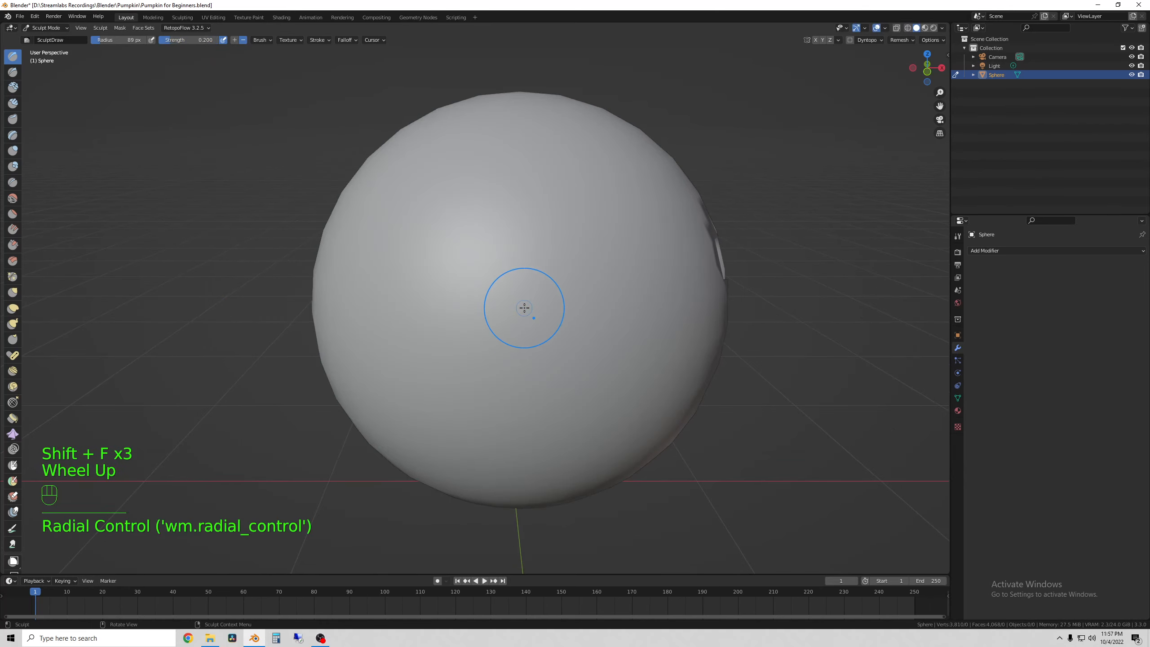
pyautogui.press('f')
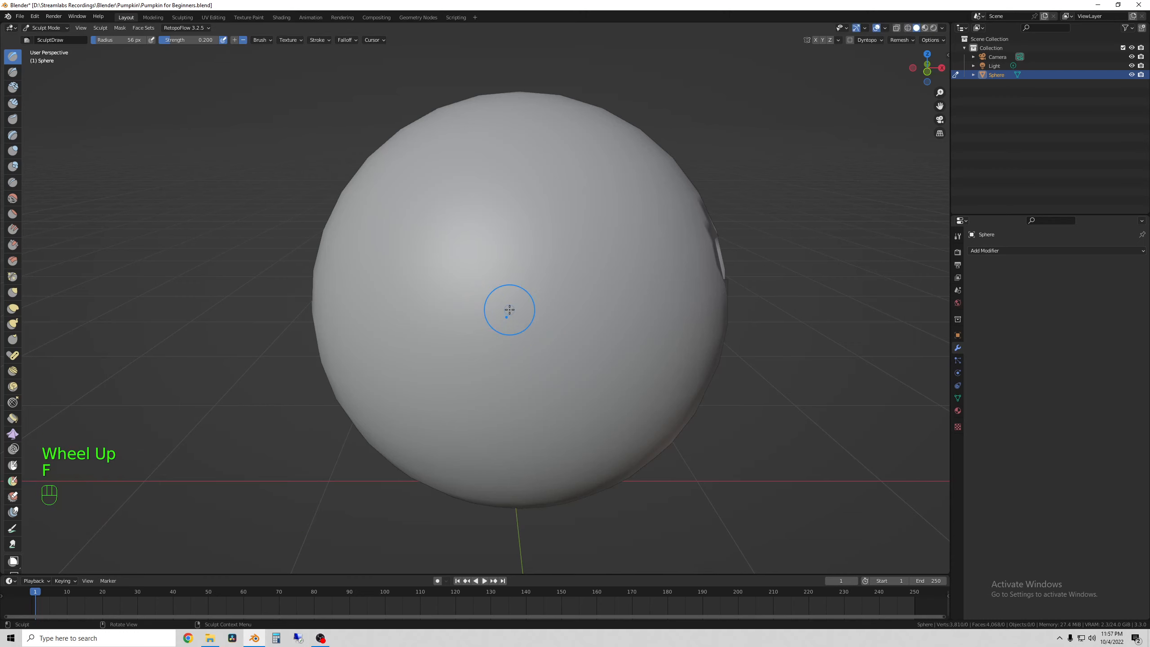
pyautogui.click(506, 307)
# Review the Dyntopo settings and examine the sphere's uncarved side from its top to its underside.
pyautogui.moveTo(602, 290)
pyautogui.mouseDown(button='middle')
pyautogui.moveTo(669, 186)
pyautogui.moveTo(643, 200)
pyautogui.moveTo(665, 187)
pyautogui.mouseUp(button='middle')
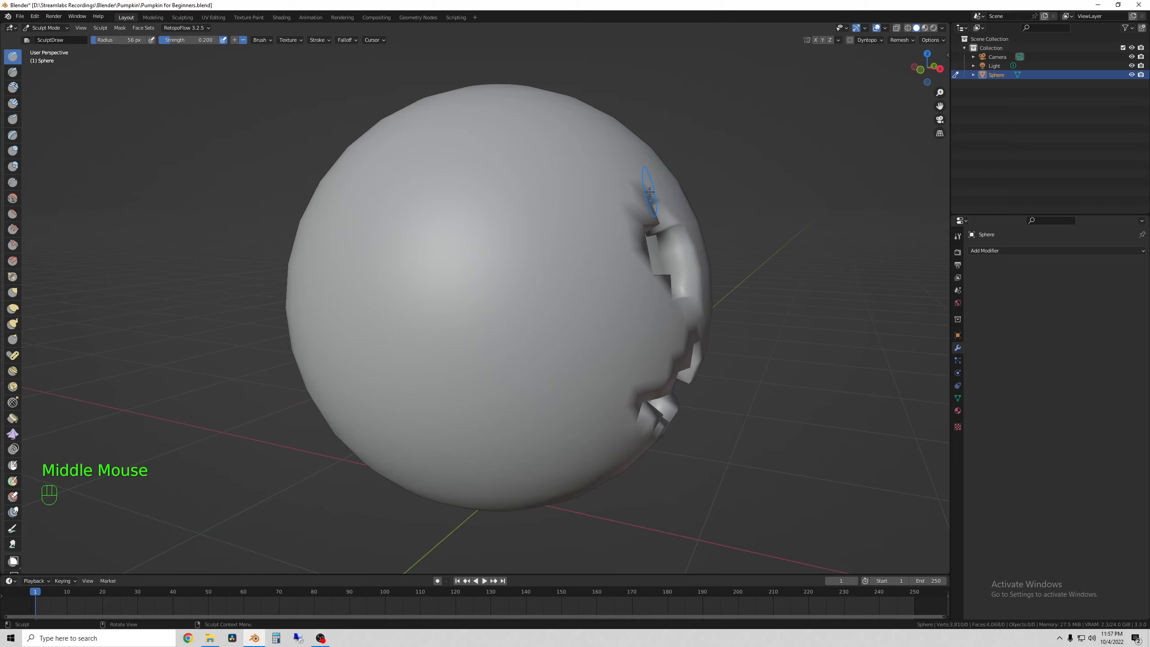
pyautogui.click(865, 40)
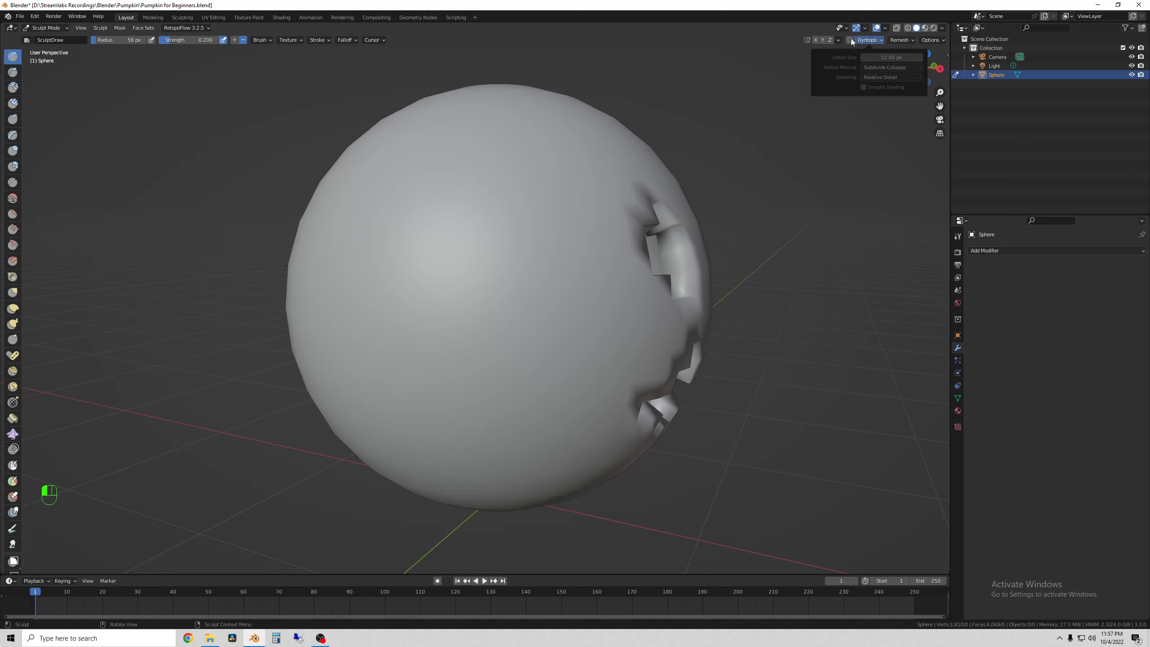
pyautogui.moveTo(451, 334); pyautogui.dragTo(494, 324, button='middle')
pyautogui.scroll(-3, 494, 321)
pyautogui.scroll(2, 475, 342)
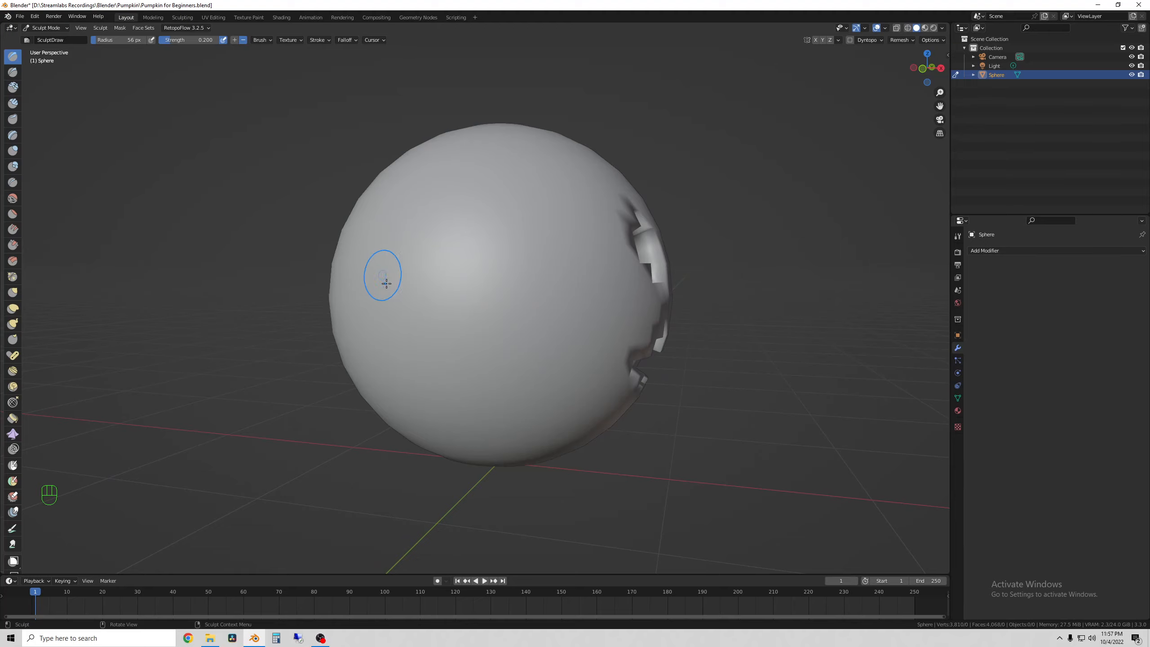
pyautogui.moveTo(386, 283); pyautogui.dragTo(469, 318, button='middle')
pyautogui.moveTo(570, 341)
pyautogui.mouseDown(button='middle')
pyautogui.moveTo(506, 360)
pyautogui.moveTo(551, 347)
pyautogui.mouseUp(button='middle')
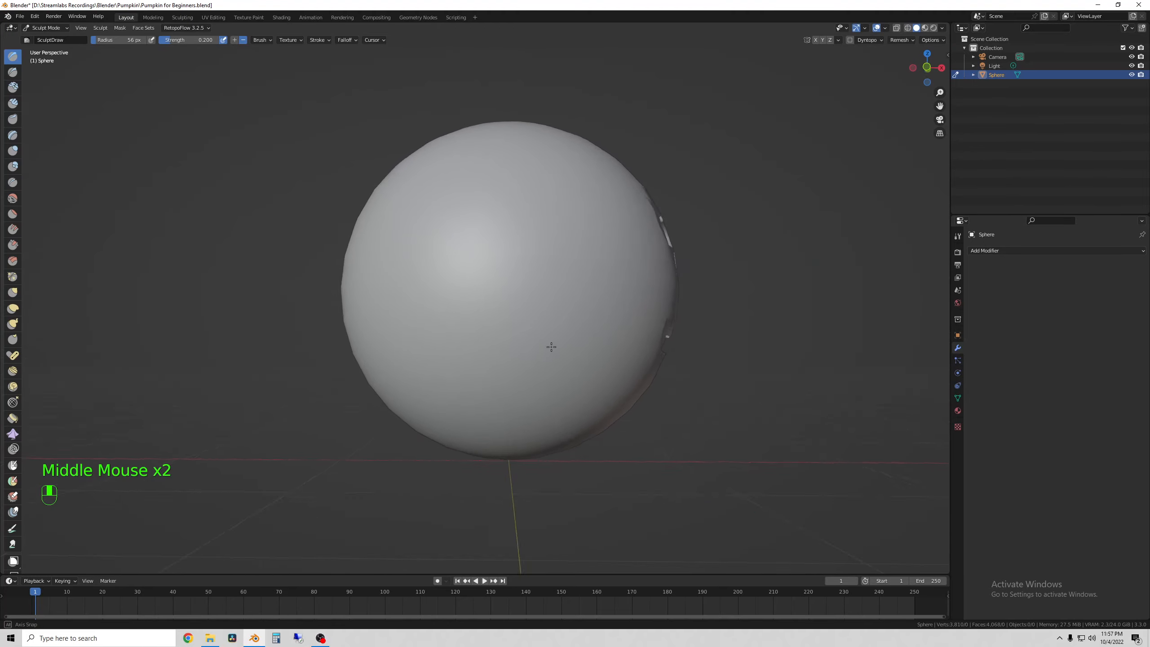
pyautogui.moveTo(529, 249); pyautogui.dragTo(524, 272, button='middle')
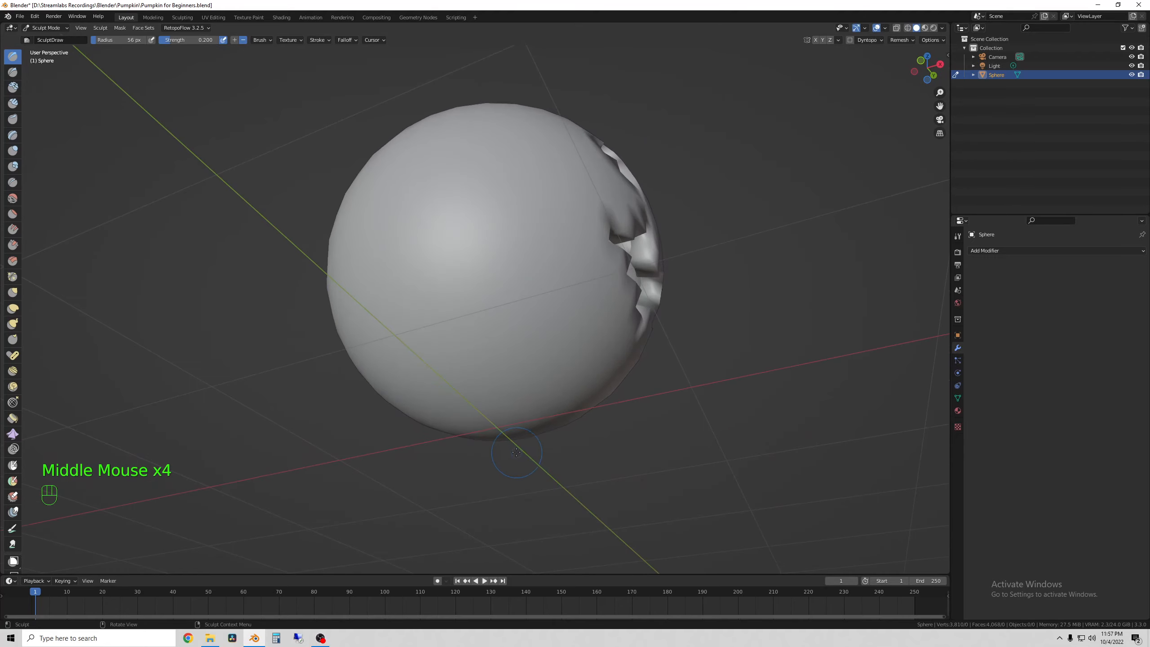
pyautogui.moveTo(498, 403)
pyautogui.mouseDown(button='middle')
pyautogui.moveTo(539, 390)
pyautogui.moveTo(556, 429)
pyautogui.moveTo(541, 200)
pyautogui.mouseUp(button='middle')
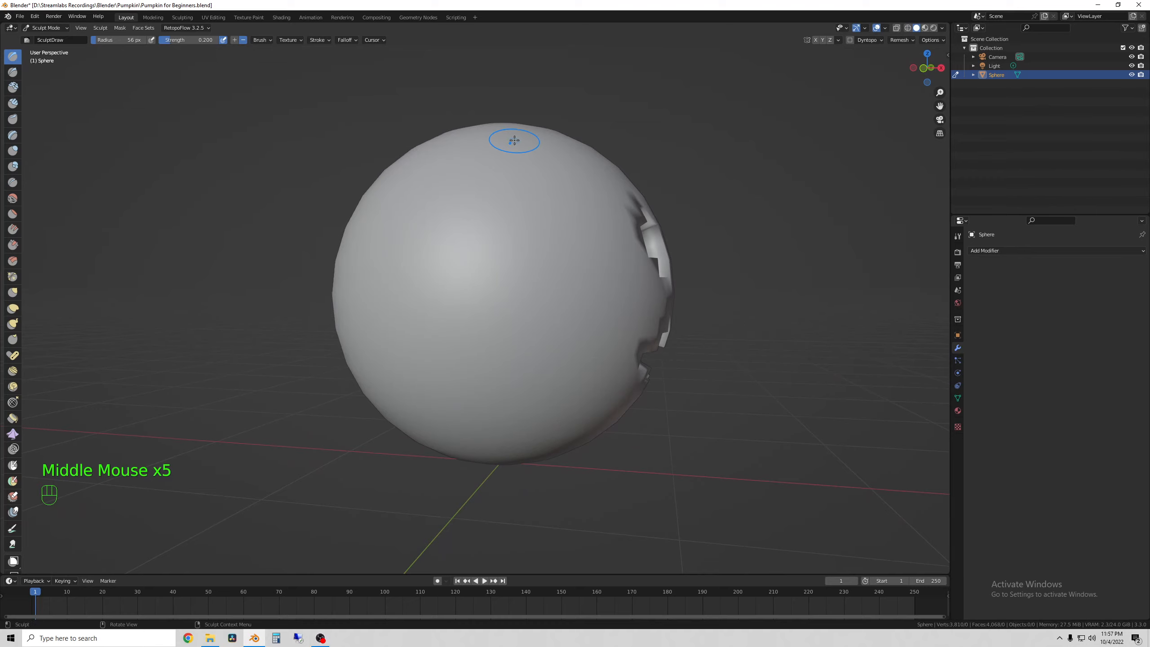
pyautogui.moveTo(519, 360); pyautogui.dragTo(516, 280, button='middle')
# Set the Draw brush radius to 86 px and carve a shallow vertical groove between the eyes up the forehead.
pyautogui.moveTo(347, 135)
pyautogui.mouseDown(button='middle')
pyautogui.moveTo(522, 378)
pyautogui.moveTo(511, 194)
pyautogui.moveTo(501, 174)
pyautogui.moveTo(435, 169)
pyautogui.moveTo(457, 163)
pyautogui.moveTo(446, 172)
pyautogui.mouseUp(button='middle')
pyautogui.press('f')
pyautogui.click(437, 133)
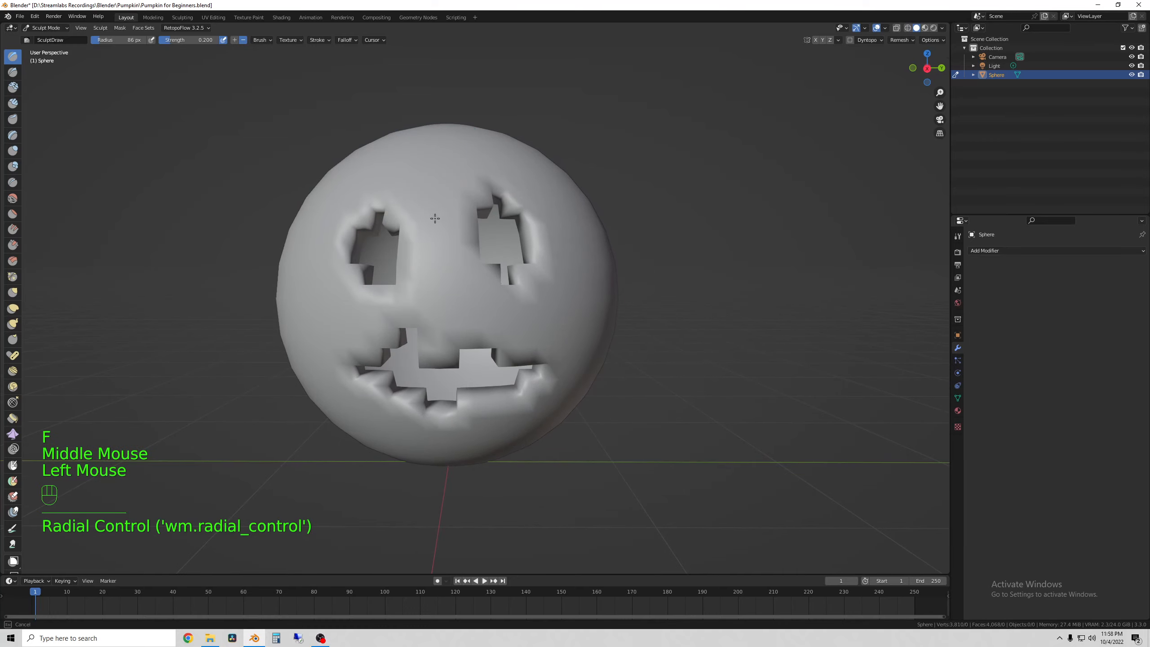
pyautogui.moveTo(437, 223)
pyautogui.mouseDown(button='middle')
pyautogui.moveTo(470, 275)
pyautogui.moveTo(460, 315)
pyautogui.moveTo(459, 247)
pyautogui.mouseUp(button='middle')
pyautogui.moveTo(483, 318); pyautogui.dragTo(481, 215)
pyautogui.moveTo(491, 282); pyautogui.dragTo(480, 315, button='middle')
pyautogui.moveTo(460, 359); pyautogui.dragTo(454, 266)
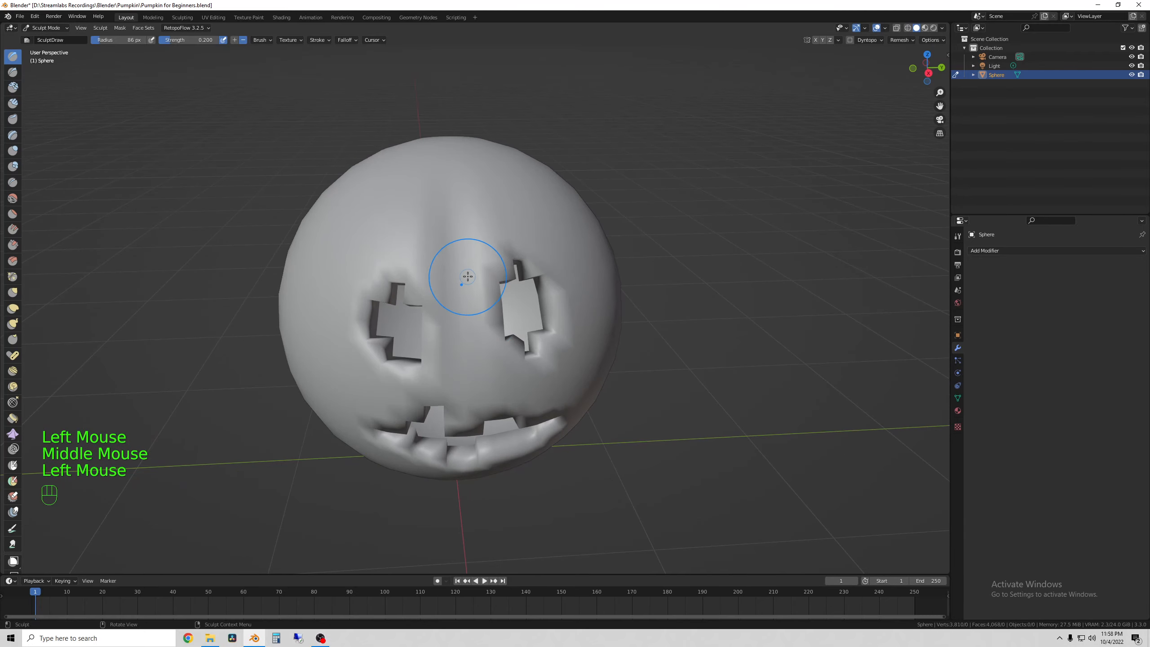
# Extend the forehead groove up to the top of the sphere with the subtracting Draw brush.
pyautogui.moveTo(467, 277); pyautogui.dragTo(455, 336, button='middle')
pyautogui.moveTo(453, 290)
pyautogui.mouseDown()
pyautogui.moveTo(441, 226)
pyautogui.moveTo(437, 254)
pyautogui.mouseUp()
pyautogui.moveTo(437, 254)
pyautogui.mouseDown(button='middle')
pyautogui.moveTo(431, 282)
pyautogui.moveTo(465, 313)
pyautogui.mouseUp(button='middle')
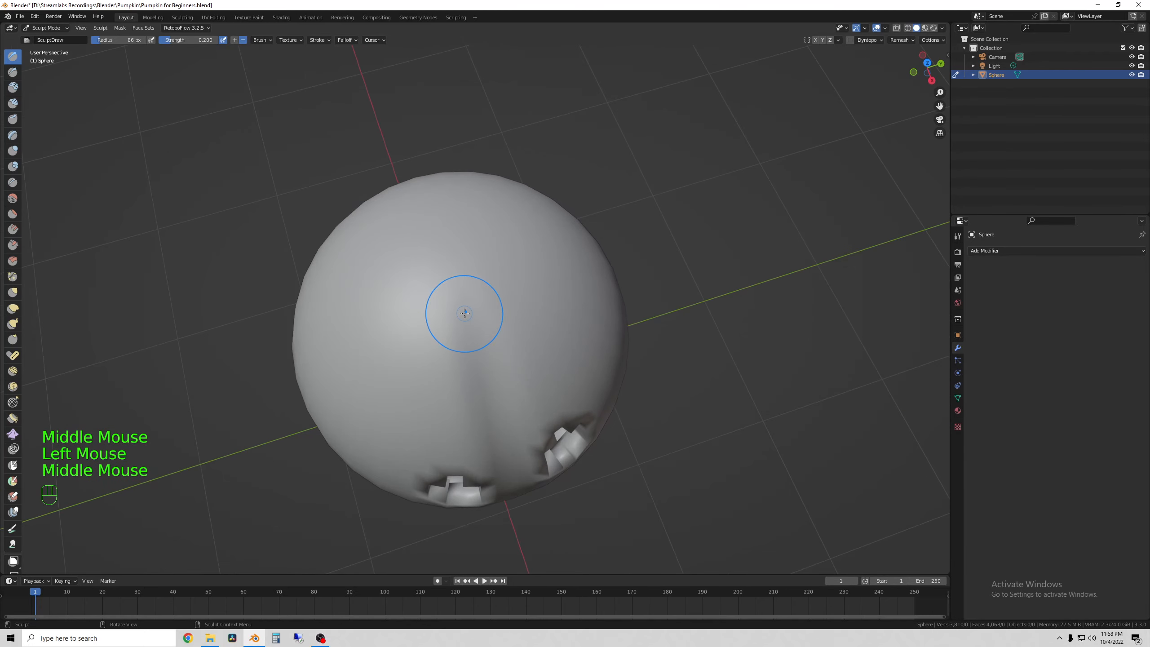
# Increase the Draw brush strength to 0.370 while viewing the groove from above.
pyautogui.hotkey('shift', 'f')
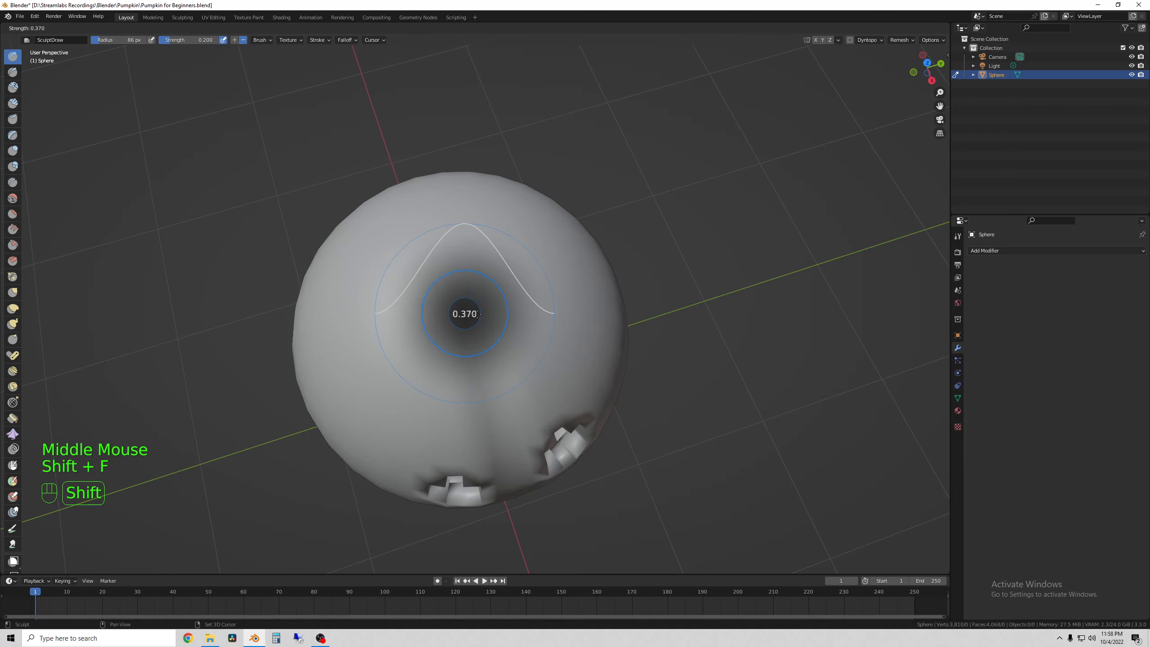
pyautogui.click(478, 314)
pyautogui.moveTo(476, 321); pyautogui.dragTo(470, 319, button='middle')
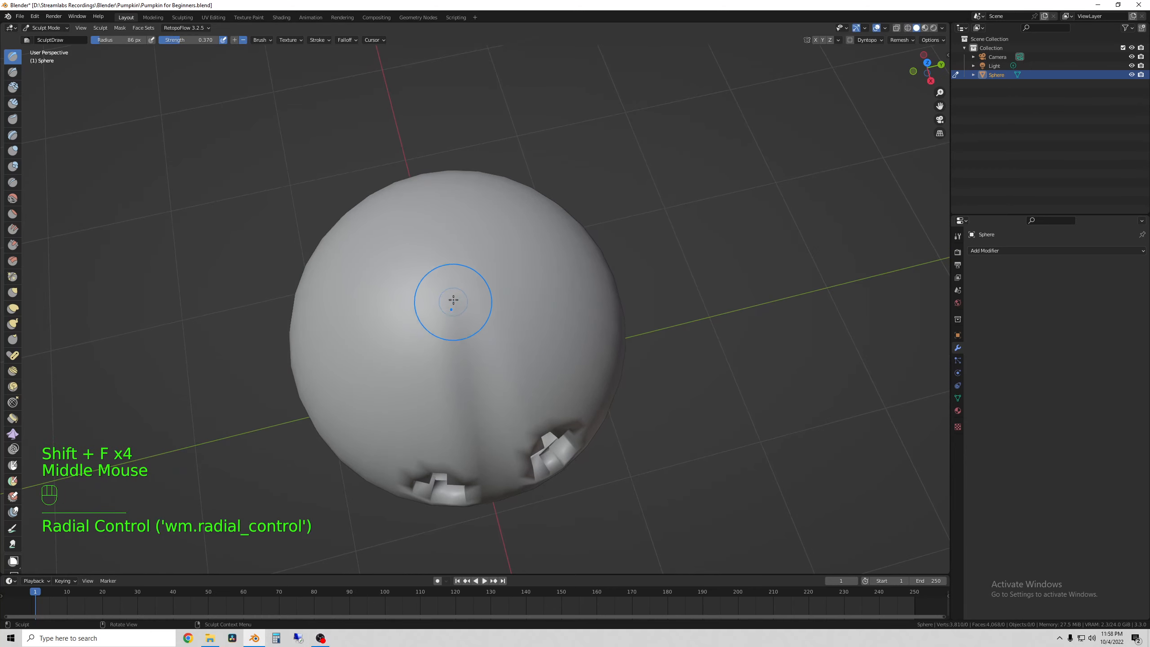
# Carve the forehead groove across the sphere's crown with the subtracting Draw brush, undoing one stroke and recarving it.
pyautogui.moveTo(453, 301); pyautogui.dragTo(426, 255)
pyautogui.moveTo(426, 297)
pyautogui.mouseDown(button='middle')
pyautogui.moveTo(456, 211)
pyautogui.moveTo(437, 277)
pyautogui.mouseUp(button='middle')
pyautogui.moveTo(437, 277)
pyautogui.mouseDown()
pyautogui.moveTo(449, 288)
pyautogui.moveTo(465, 269)
pyautogui.mouseUp()
pyautogui.press('f')
pyautogui.click(503, 307)
pyautogui.moveTo(472, 259)
pyautogui.mouseDown(button='middle')
pyautogui.moveTo(424, 245)
pyautogui.moveTo(440, 231)
pyautogui.moveTo(432, 266)
pyautogui.moveTo(506, 295)
pyautogui.moveTo(507, 319)
pyautogui.mouseUp(button='middle')
pyautogui.hotkey('ctrl', 'z')
pyautogui.moveTo(449, 363); pyautogui.dragTo(436, 343)
pyautogui.moveTo(435, 343)
pyautogui.mouseDown(button='middle')
pyautogui.moveTo(457, 281)
pyautogui.moveTo(435, 254)
pyautogui.moveTo(452, 233)
pyautogui.moveTo(457, 249)
pyautogui.moveTo(484, 231)
pyautogui.moveTo(460, 201)
pyautogui.moveTo(479, 177)
pyautogui.mouseUp(button='middle')
# Set the Draw brush radius to 100 px and carve a groove from below the mouth down to the underside.
pyautogui.press('f')
pyautogui.click(457, 249)
pyautogui.moveTo(500, 353); pyautogui.dragTo(482, 327, button='middle')
pyautogui.moveTo(455, 260); pyautogui.dragTo(450, 303)
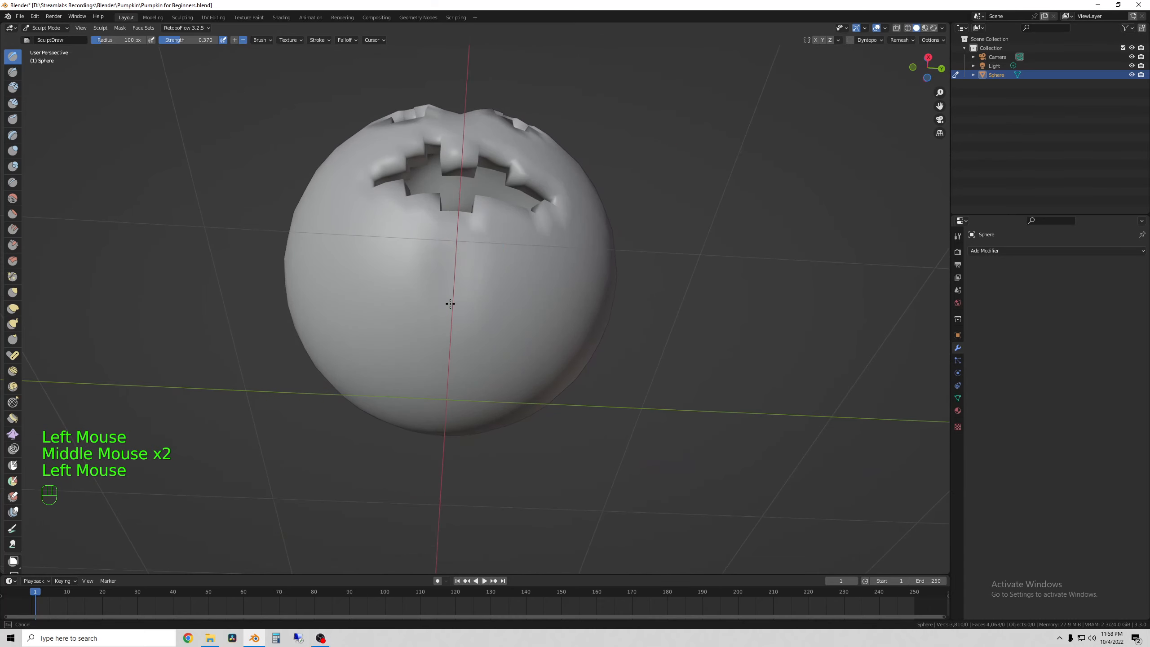
pyautogui.moveTo(437, 331); pyautogui.dragTo(445, 219, button='middle')
pyautogui.moveTo(445, 218); pyautogui.dragTo(463, 315)
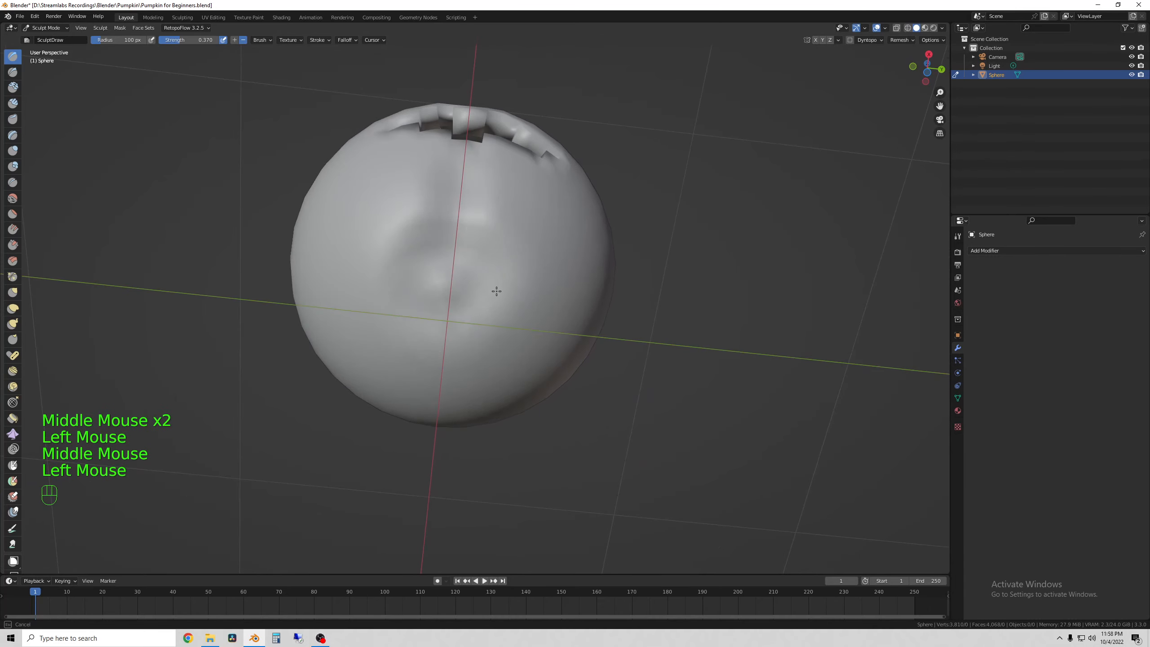
# Sink a curved hollow into the center of the sphere's underside with the subtracting Draw brush.
pyautogui.moveTo(515, 266)
pyautogui.mouseDown(button='middle')
pyautogui.moveTo(498, 317)
pyautogui.moveTo(523, 379)
pyautogui.moveTo(624, 324)
pyautogui.moveTo(620, 334)
pyautogui.mouseUp(button='middle')
pyautogui.moveTo(494, 390)
pyautogui.mouseDown()
pyautogui.moveTo(506, 363)
pyautogui.moveTo(506, 387)
pyautogui.mouseUp()
pyautogui.moveTo(507, 390); pyautogui.dragTo(488, 316, button='middle')
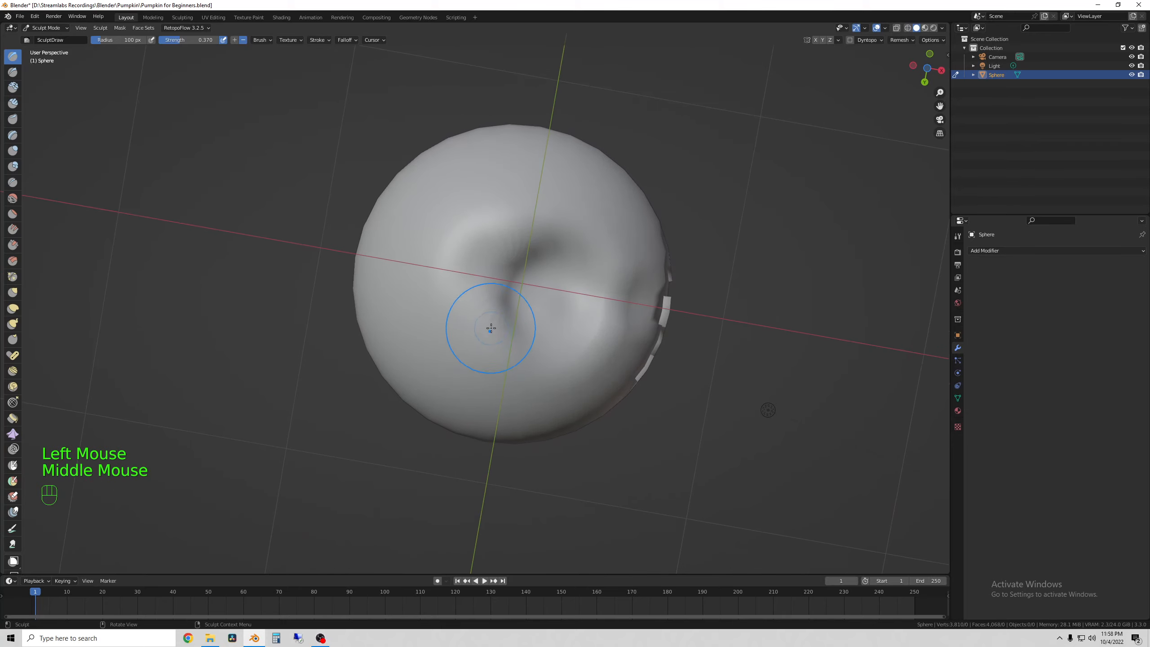
pyautogui.moveTo(488, 316)
pyautogui.mouseDown()
pyautogui.moveTo(484, 274)
pyautogui.moveTo(534, 295)
pyautogui.mouseUp()
pyautogui.moveTo(534, 295)
pyautogui.mouseDown(button='middle')
pyautogui.moveTo(435, 390)
pyautogui.moveTo(520, 397)
pyautogui.moveTo(507, 359)
pyautogui.mouseUp(button='middle')
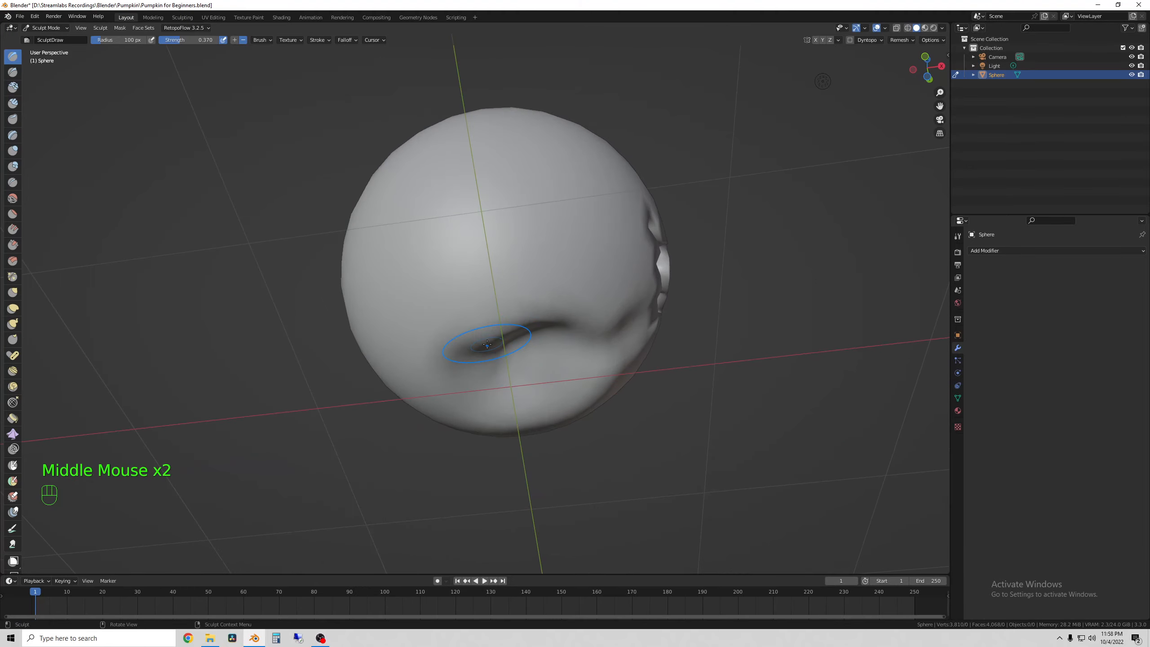
# Set the Draw brush radius to 67 px and start a groove from the underside hollow up the sphere's side.
pyautogui.moveTo(569, 309)
pyautogui.mouseDown(button='middle')
pyautogui.moveTo(405, 379)
pyautogui.moveTo(464, 381)
pyautogui.mouseUp(button='middle')
pyautogui.press('f')
pyautogui.click(453, 331)
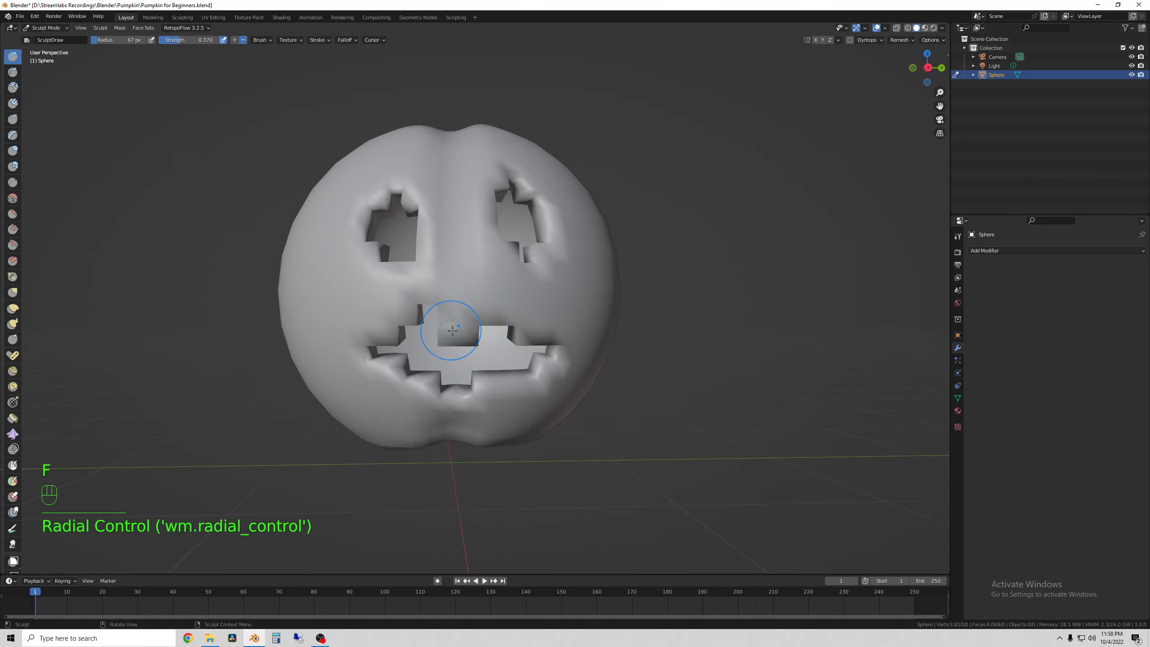
pyautogui.moveTo(464, 338); pyautogui.dragTo(478, 361, button='middle')
pyautogui.scroll(-1, 516, 334)
pyautogui.moveTo(469, 426); pyautogui.dragTo(442, 379, button='middle')
pyautogui.moveTo(442, 378); pyautogui.dragTo(484, 320)
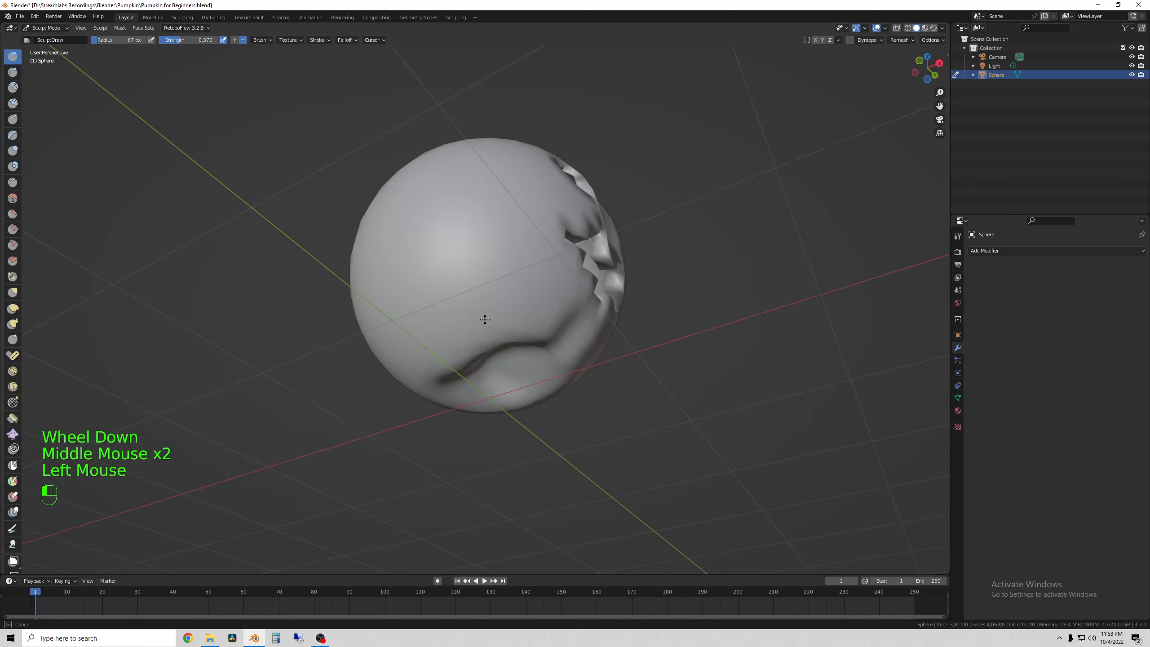
# Carve the lower half of the side groove upward, setting the Draw brush radius to 74 px.
pyautogui.moveTo(488, 307); pyautogui.dragTo(485, 388, button='middle')
pyautogui.press('f')
pyautogui.click(471, 336)
pyautogui.click(486, 389)
pyautogui.moveTo(486, 389); pyautogui.dragTo(487, 334)
pyautogui.press('f')
pyautogui.click(486, 309)
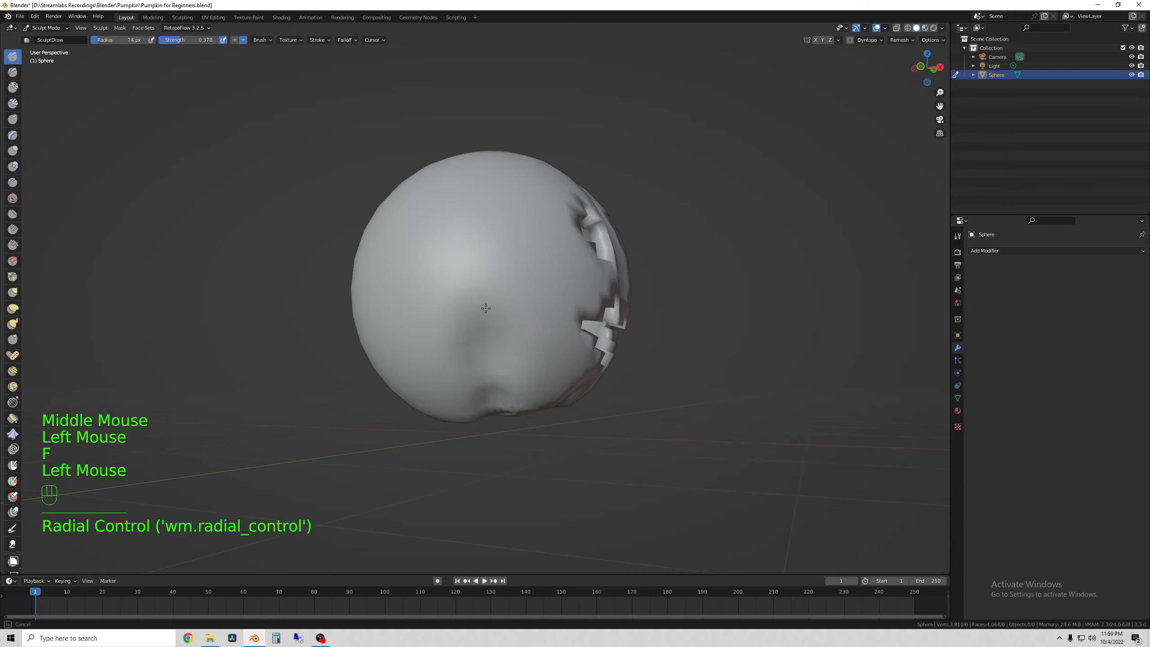
# Extend the side groove up over the sphere until it meets the hollow at the crown.
pyautogui.moveTo(487, 345); pyautogui.dragTo(474, 379, button='middle')
pyautogui.moveTo(474, 378); pyautogui.dragTo(492, 260)
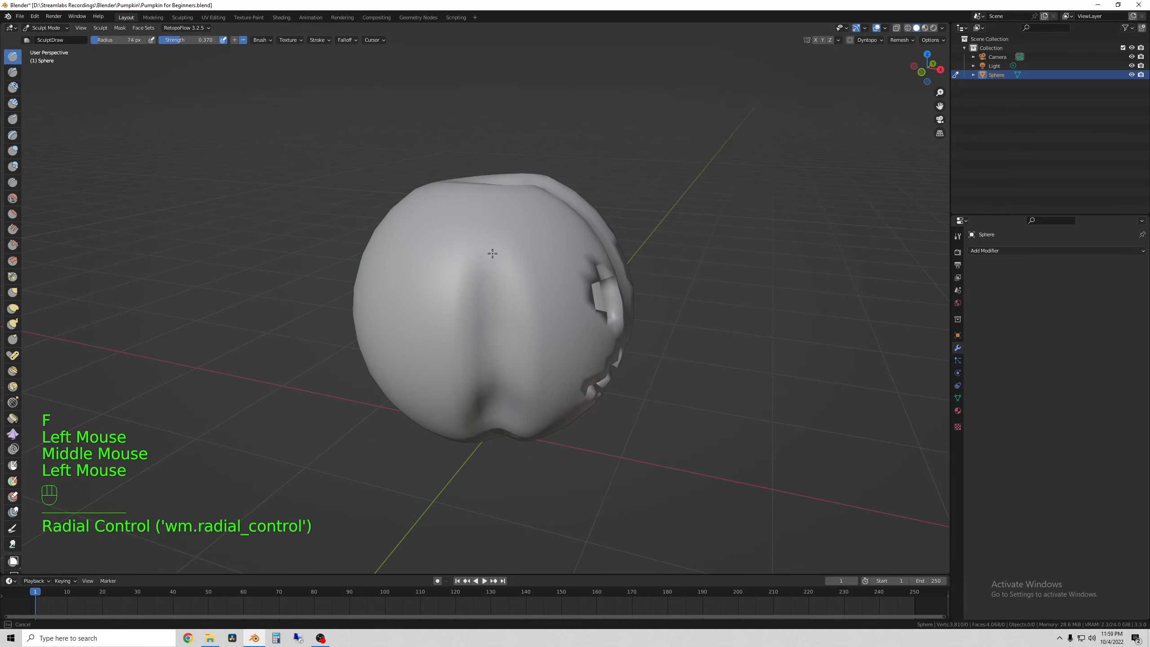
pyautogui.moveTo(492, 260); pyautogui.dragTo(498, 328, button='middle')
pyautogui.moveTo(499, 329); pyautogui.dragTo(486, 249)
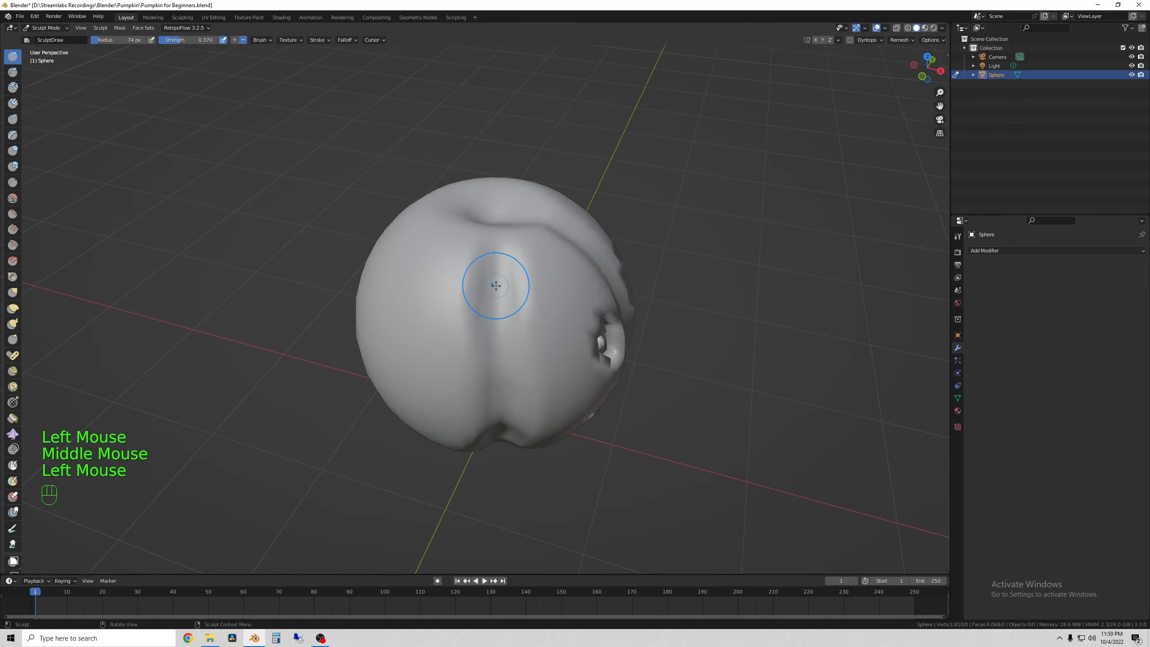
pyautogui.moveTo(496, 287); pyautogui.dragTo(497, 331, button='middle')
pyautogui.moveTo(498, 332); pyautogui.dragTo(498, 310)
pyautogui.moveTo(500, 341); pyautogui.dragTo(500, 272, button='middle')
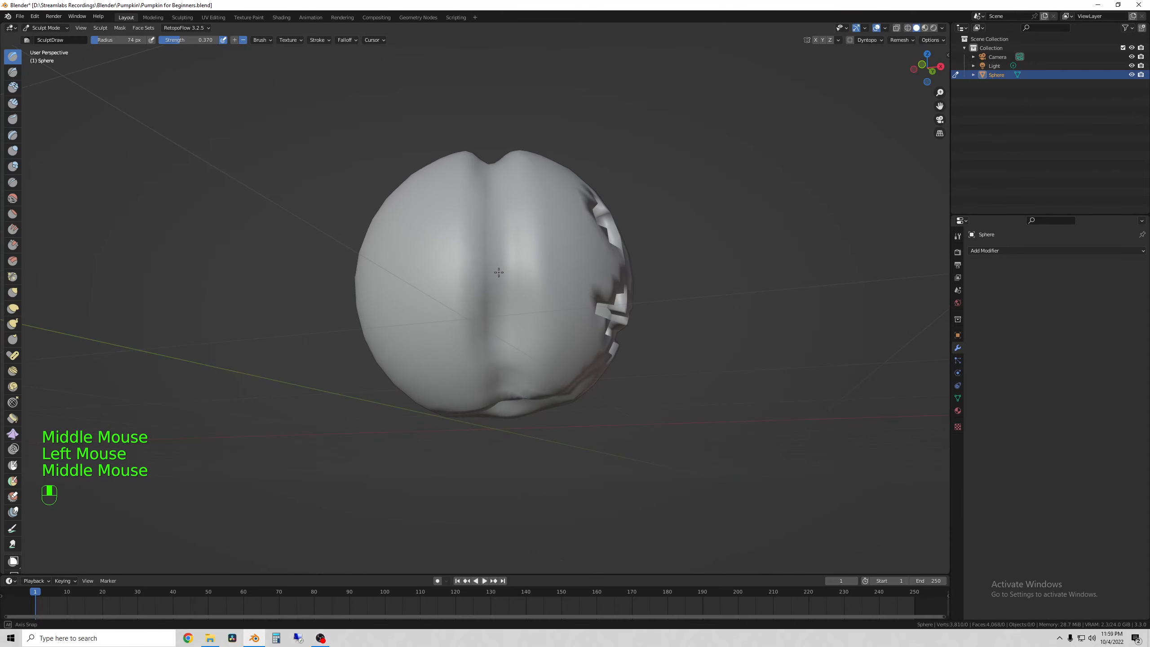
# Set the Draw brush radius to 169 px and deepen the side groove's lower end near the underside hollow.
pyautogui.press('f')
pyautogui.click(492, 322)
pyautogui.moveTo(489, 323); pyautogui.dragTo(457, 257, button='middle')
pyautogui.moveTo(504, 282); pyautogui.dragTo(506, 279)
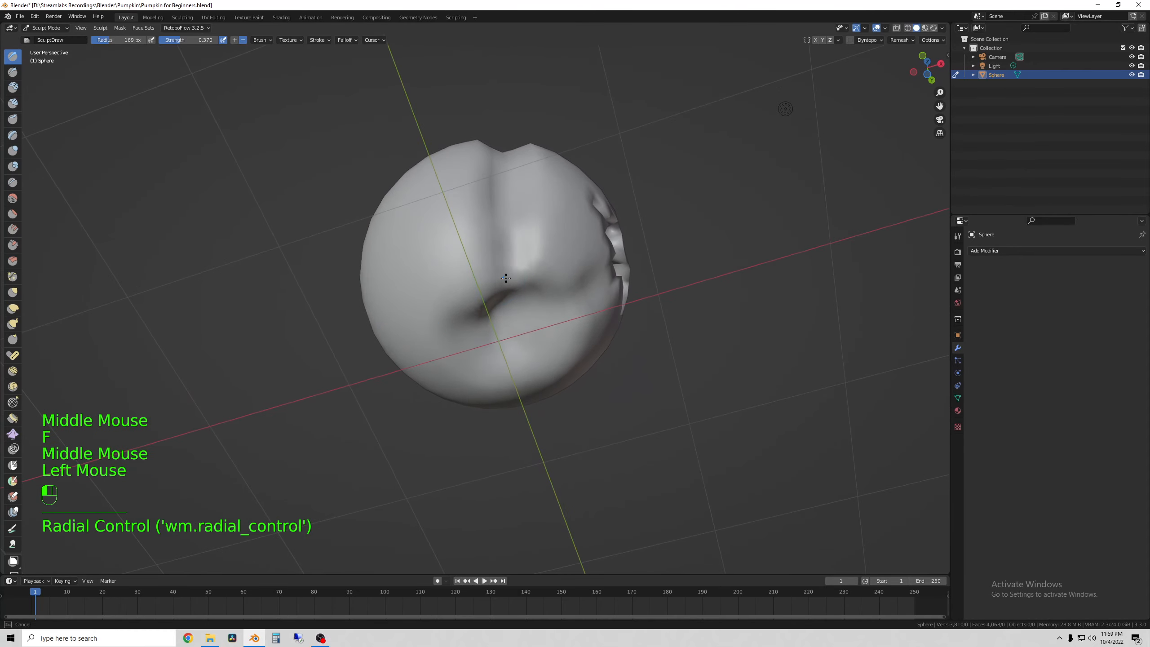
# Set the Draw brush radius to 104 px and carve a vertical groove up the back from the underside to the crown.
pyautogui.moveTo(492, 294)
pyautogui.mouseDown(button='middle')
pyautogui.moveTo(528, 356)
pyautogui.moveTo(501, 343)
pyautogui.mouseUp(button='middle')
pyautogui.press('f')
pyautogui.click(509, 363)
pyautogui.moveTo(548, 391); pyautogui.dragTo(505, 389, button='middle')
pyautogui.moveTo(492, 395); pyautogui.dragTo(489, 219)
pyautogui.moveTo(475, 245)
pyautogui.mouseDown(button='middle')
pyautogui.moveTo(497, 265)
pyautogui.moveTo(511, 392)
pyautogui.mouseUp(button='middle')
pyautogui.moveTo(510, 392); pyautogui.dragTo(512, 397)
pyautogui.click(512, 201)
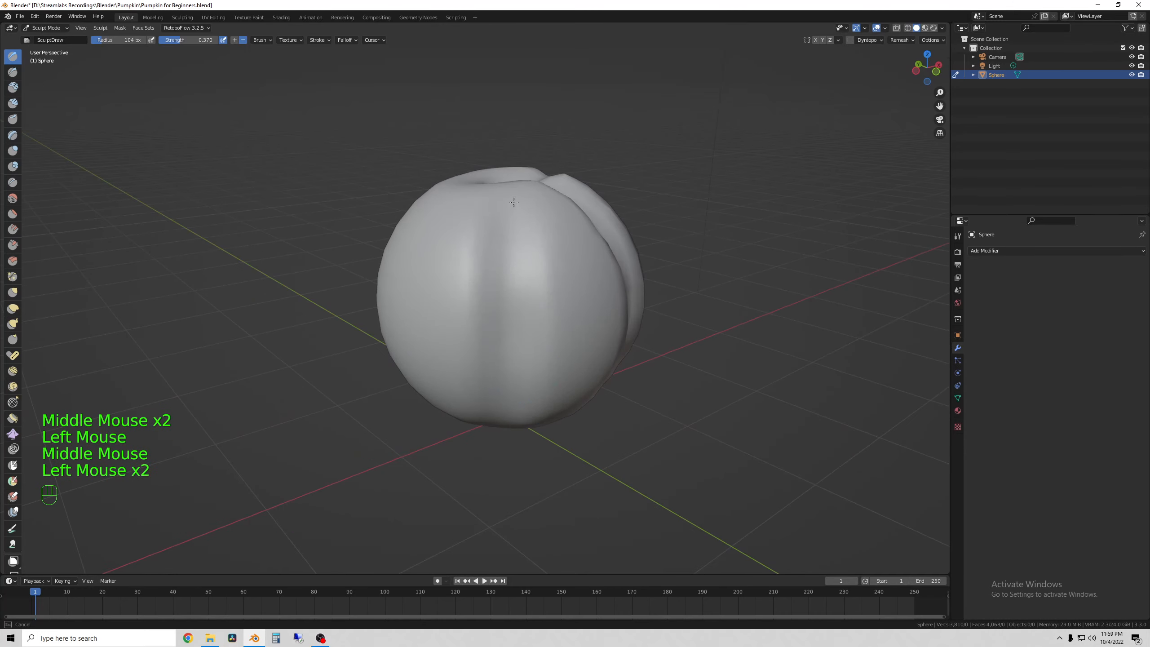
pyautogui.click(508, 270)
# Reduce the Draw brush radius to 37 px and refine the center line of the back groove.
pyautogui.moveTo(508, 270); pyautogui.dragTo(507, 295, button='middle')
pyautogui.press('f')
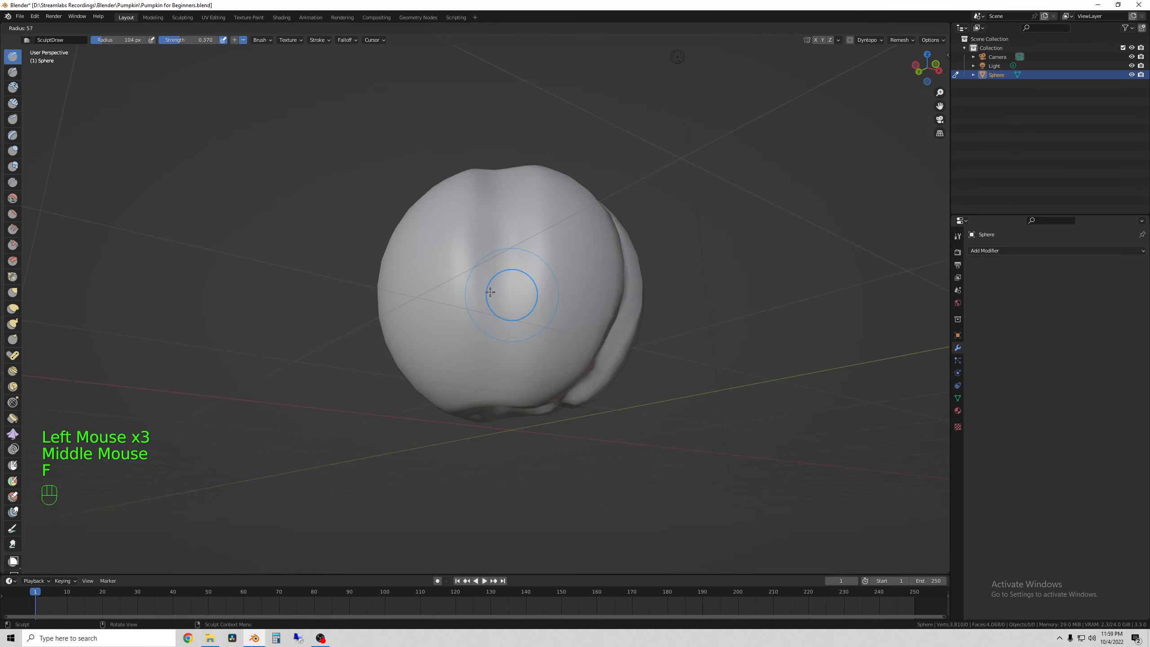
pyautogui.click(510, 288)
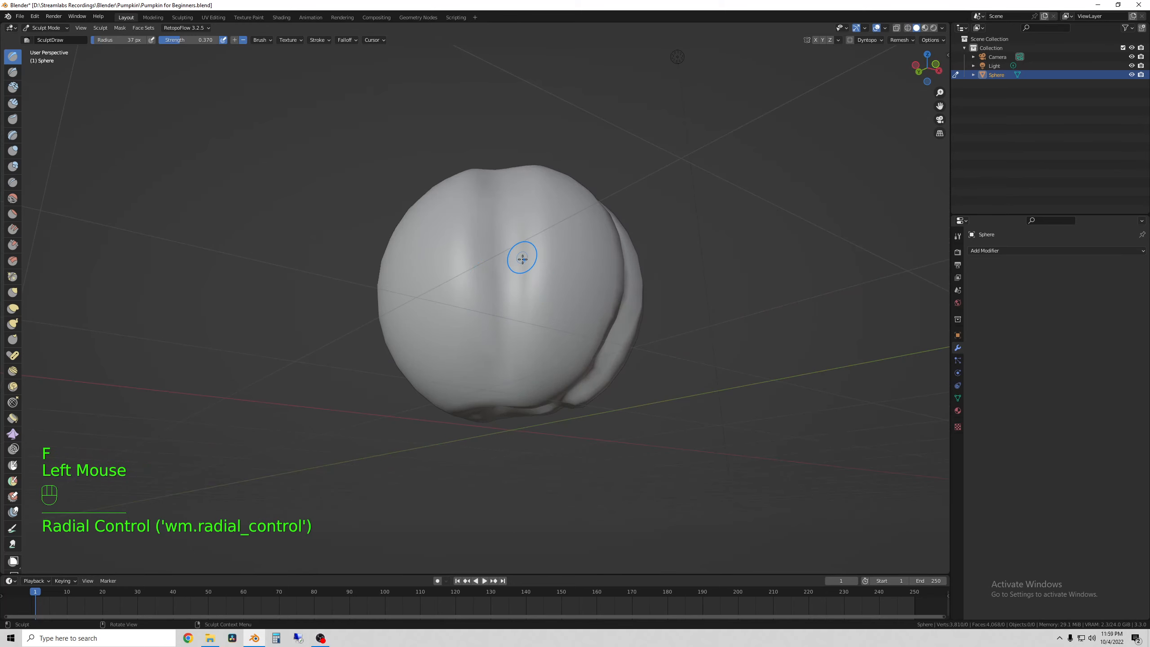
pyautogui.moveTo(517, 257); pyautogui.dragTo(507, 256, button='middle')
pyautogui.click(507, 257)
pyautogui.moveTo(508, 212)
pyautogui.mouseDown(button='middle')
pyautogui.moveTo(512, 254)
pyautogui.moveTo(540, 211)
pyautogui.moveTo(567, 198)
pyautogui.mouseUp(button='middle')
pyautogui.click(513, 236)
# Set the Draw brush radius to 87 px and carve another vertical groove up the uncarved back section.
pyautogui.press('f')
pyautogui.click(530, 258)
pyautogui.moveTo(492, 292); pyautogui.dragTo(510, 318, button='middle')
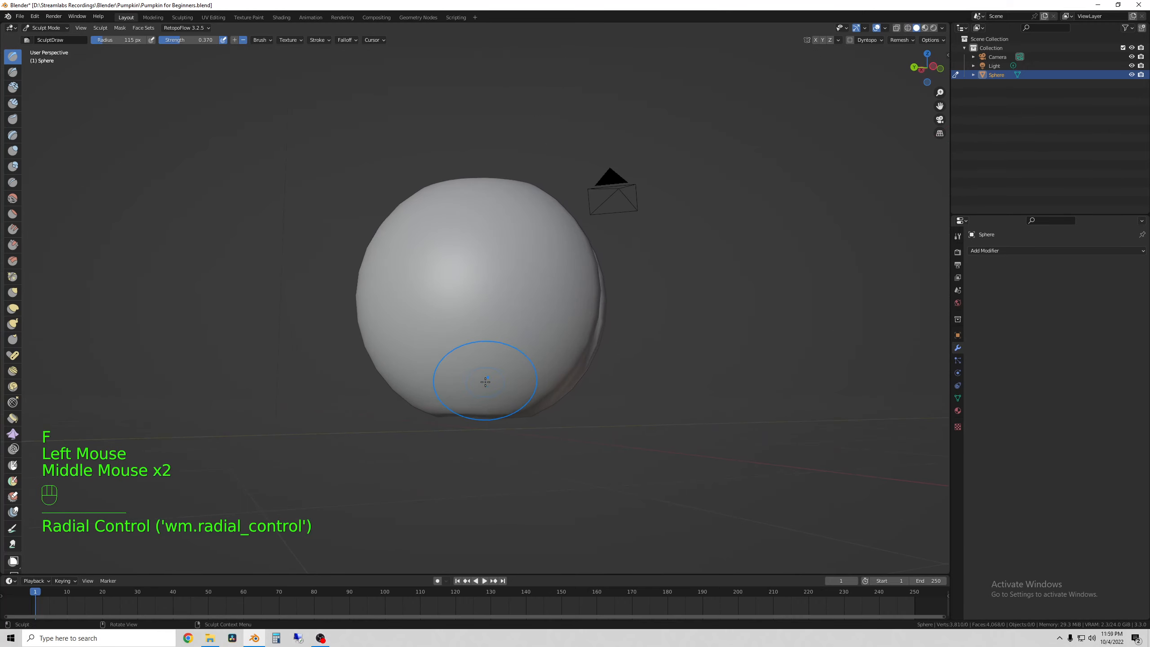
pyautogui.press('f')
pyautogui.click(473, 390)
pyautogui.moveTo(472, 389); pyautogui.dragTo(488, 334)
pyautogui.moveTo(488, 334); pyautogui.dragTo(487, 363, button='middle')
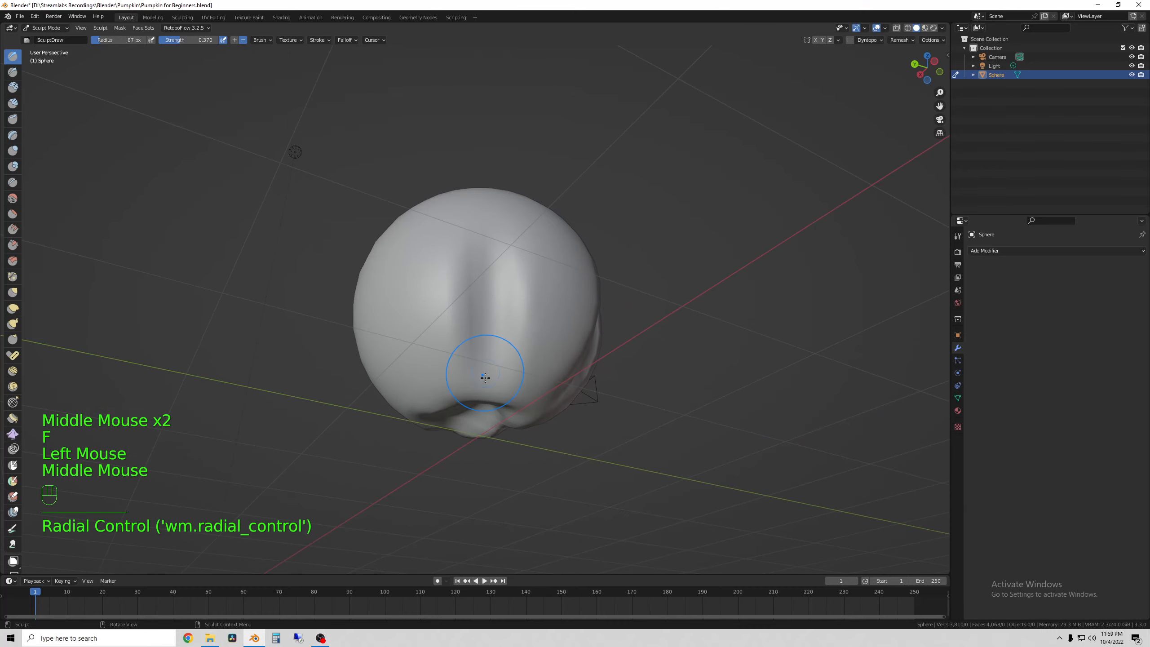
# Extend the new back groove down into the underside and up to the crown hollow.
pyautogui.moveTo(488, 363); pyautogui.dragTo(484, 395)
pyautogui.moveTo(484, 395); pyautogui.dragTo(482, 432, button='middle')
pyautogui.moveTo(481, 363); pyautogui.dragTo(482, 258)
pyautogui.moveTo(482, 259); pyautogui.dragTo(484, 297, button='middle')
pyautogui.moveTo(484, 297); pyautogui.dragTo(485, 293)
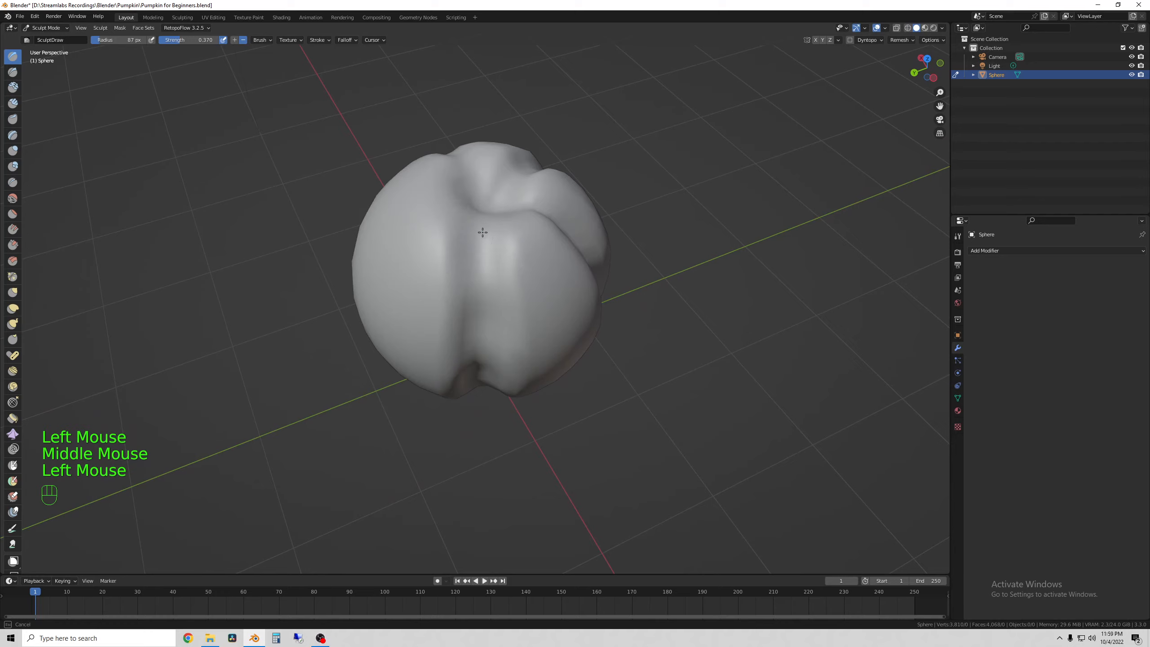
# Set the Draw brush radius to 41 px and start a shallow groove on the remaining smooth side beside the face.
pyautogui.moveTo(483, 232)
pyautogui.mouseDown(button='middle')
pyautogui.moveTo(554, 174)
pyautogui.moveTo(576, 180)
pyautogui.mouseUp(button='middle')
pyautogui.moveTo(494, 342); pyautogui.dragTo(457, 353, button='middle')
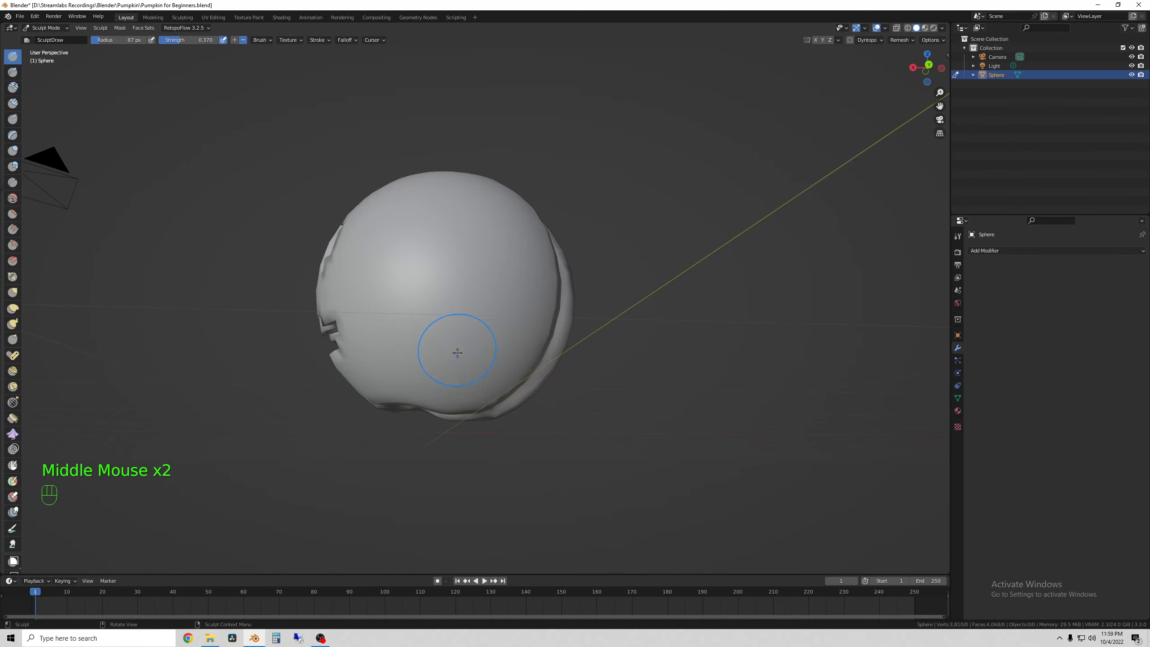
pyautogui.press('f')
pyautogui.moveTo(421, 387); pyautogui.dragTo(450, 313, button='middle')
pyautogui.click(451, 310)
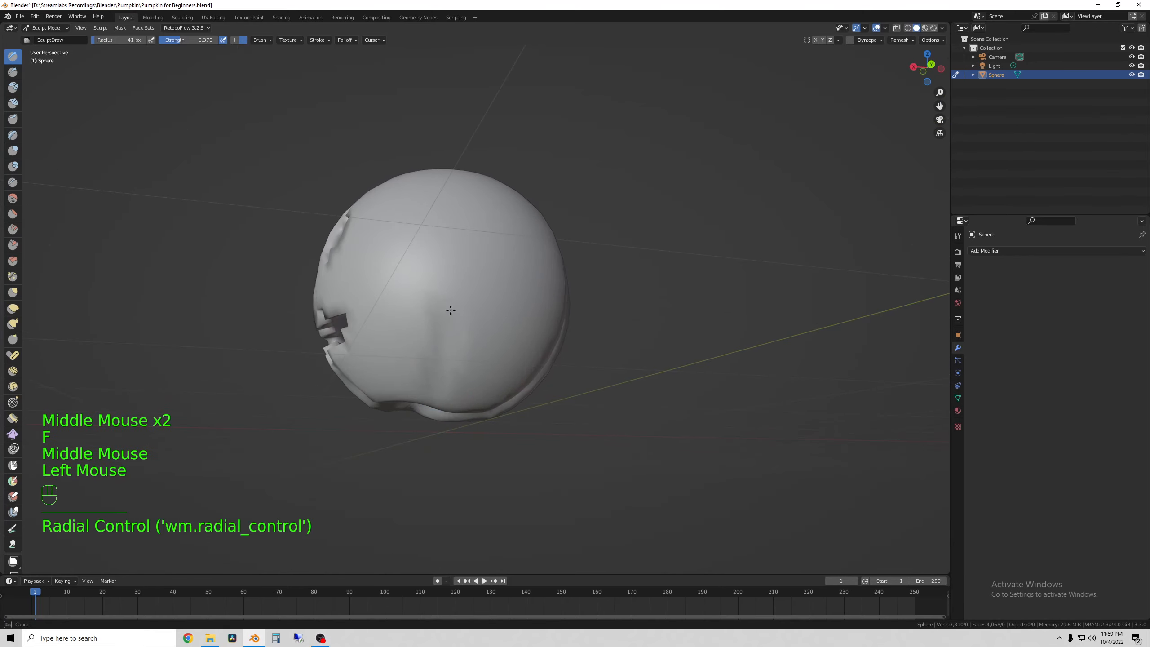
pyautogui.moveTo(477, 257); pyautogui.dragTo(461, 313, button='middle')
pyautogui.click(446, 308)
# Set the Draw brush radius to 89 px and deepen the groove beside the face from underside to crown.
pyautogui.press('f')
pyautogui.click(458, 289)
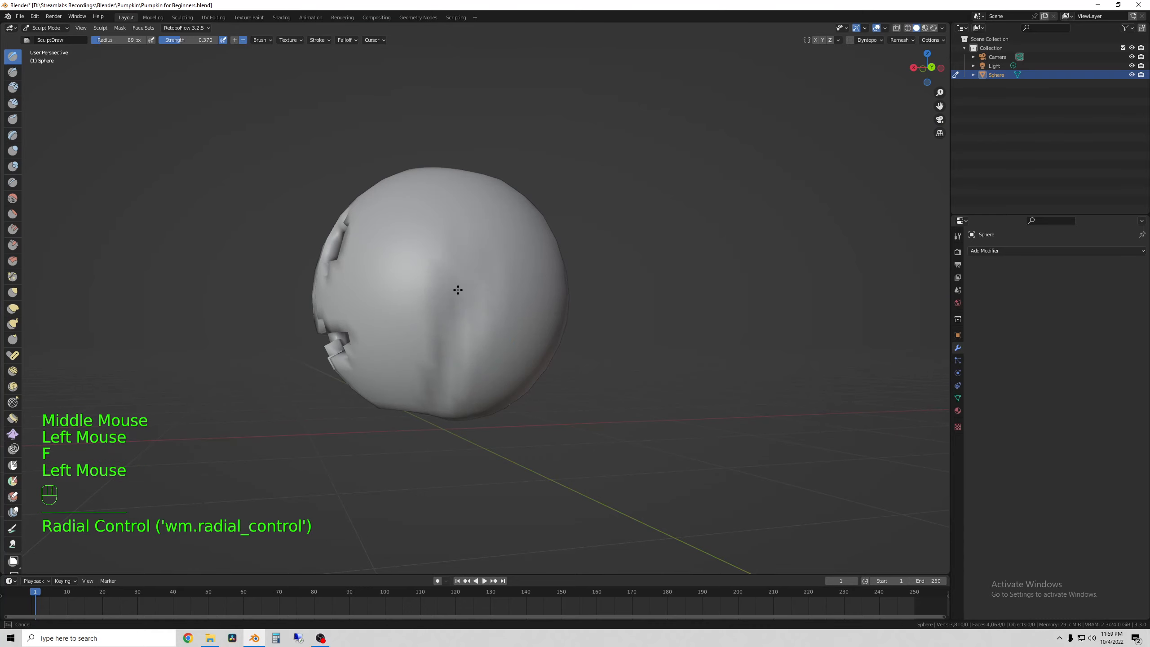
pyautogui.moveTo(464, 237); pyautogui.dragTo(466, 270, button='middle')
pyautogui.click(466, 269)
pyautogui.moveTo(454, 230); pyautogui.dragTo(468, 203, button='middle')
pyautogui.click(449, 285)
pyautogui.moveTo(467, 202)
pyautogui.mouseDown()
pyautogui.moveTo(437, 236)
pyautogui.moveTo(437, 375)
pyautogui.mouseUp()
# Blend the groove beside the face into the underside hollow and inspect the ribbed shape all around.
pyautogui.moveTo(443, 378); pyautogui.dragTo(488, 337, button='middle')
pyautogui.moveTo(488, 337); pyautogui.dragTo(446, 275)
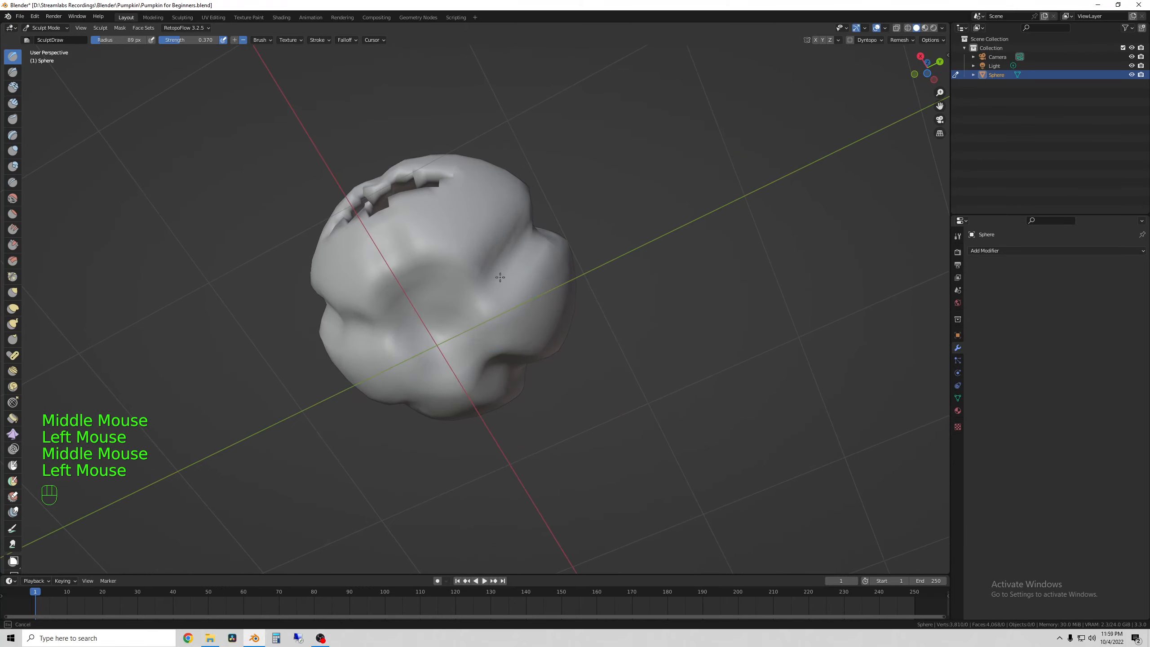
pyautogui.moveTo(447, 274)
pyautogui.mouseDown(button='middle')
pyautogui.moveTo(506, 360)
pyautogui.moveTo(437, 395)
pyautogui.moveTo(598, 154)
pyautogui.moveTo(498, 385)
pyautogui.moveTo(477, 475)
pyautogui.moveTo(418, 334)
pyautogui.mouseUp(button='middle')
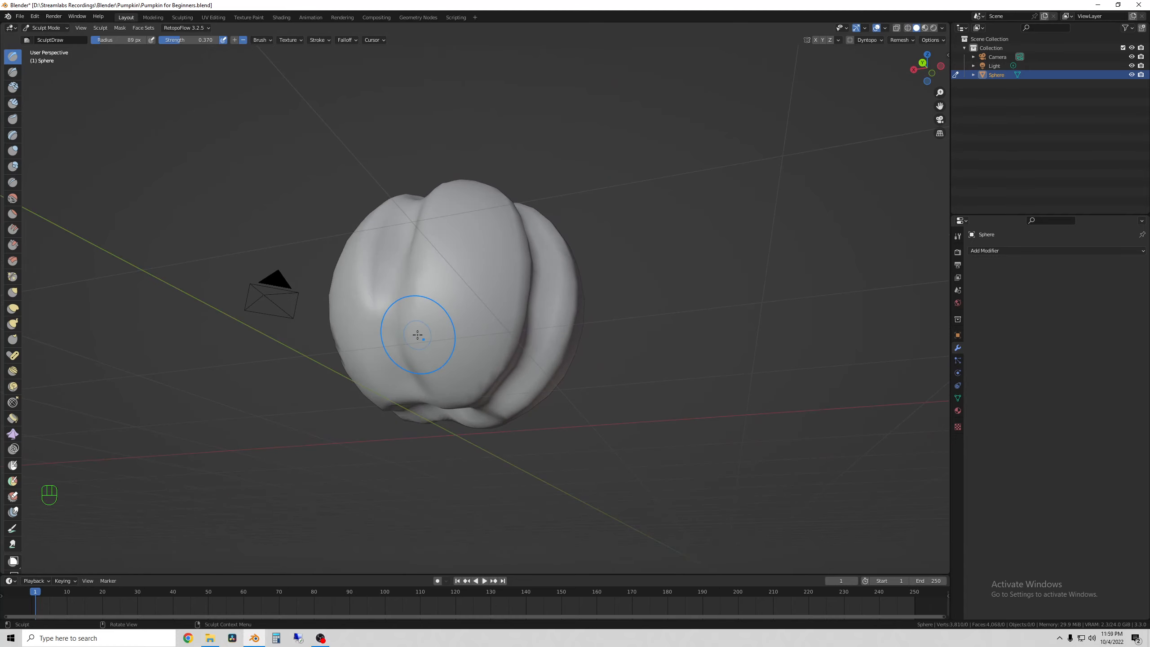
pyautogui.moveTo(441, 402); pyautogui.dragTo(553, 374, button='middle')
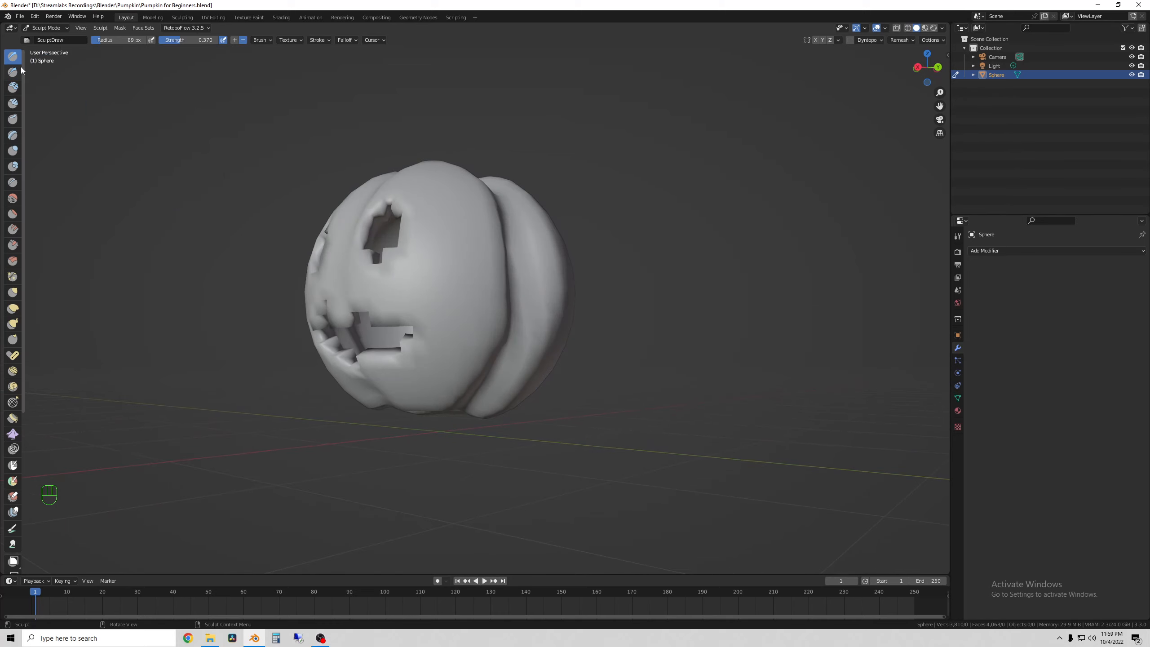
# Switch to the Smooth brush and set its strength to 0.309, facing the groove beside the face.
pyautogui.click(12, 200)
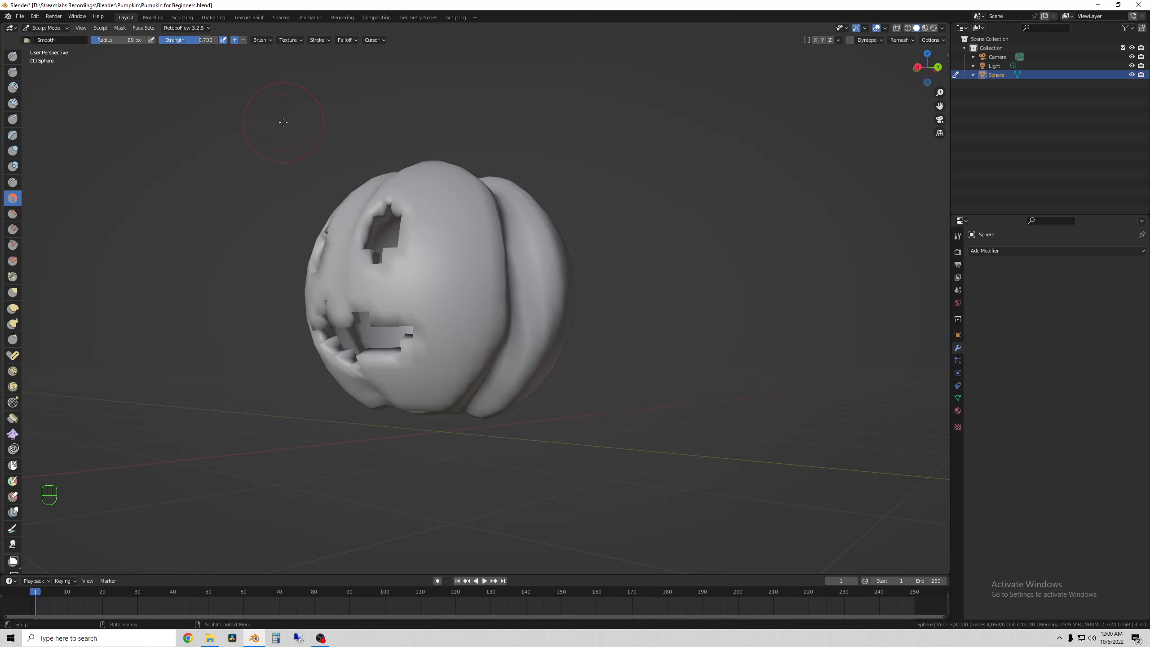
pyautogui.hotkey('shift', 'f')
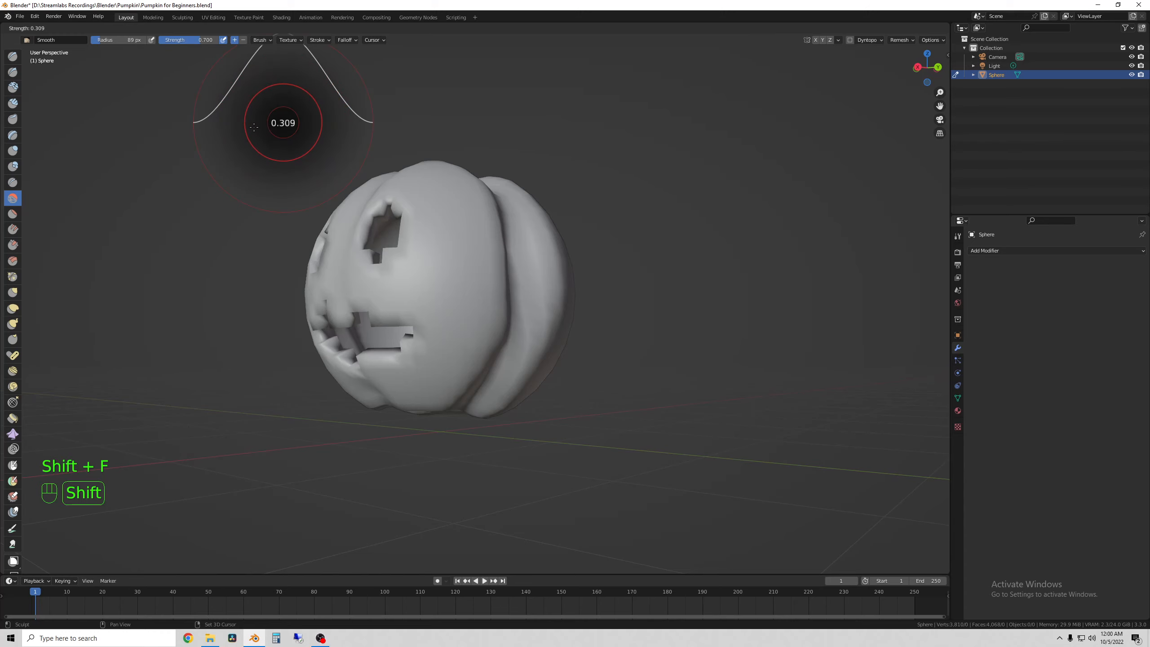
pyautogui.click(253, 126)
pyautogui.moveTo(535, 283); pyautogui.dragTo(535, 236, button='middle')
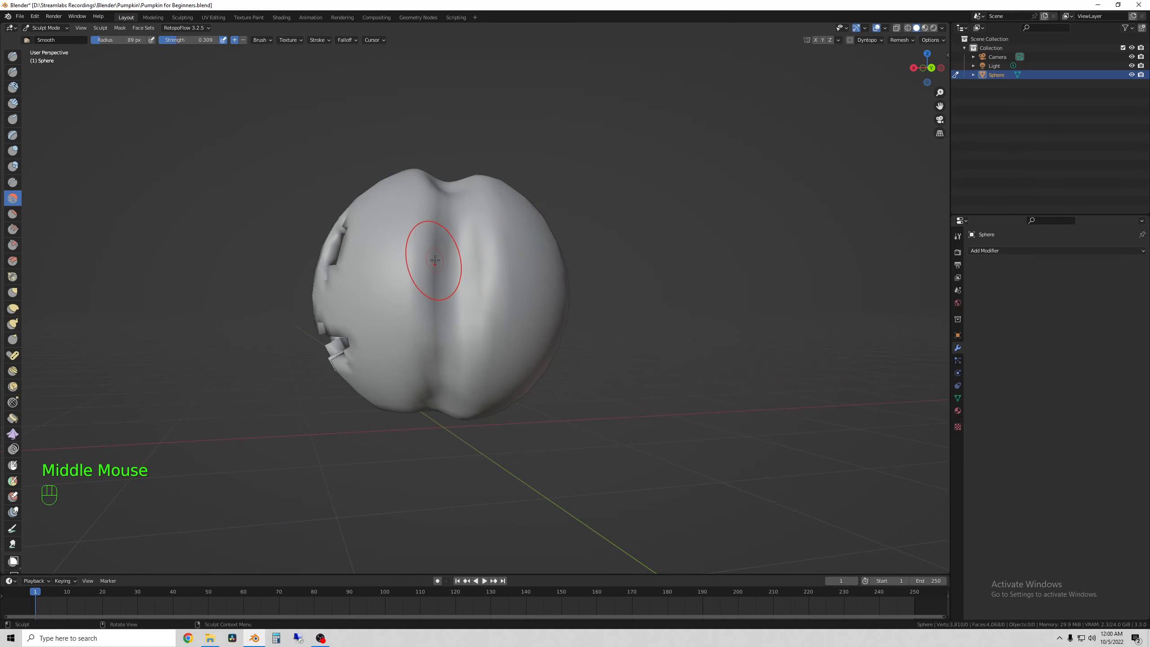
pyautogui.moveTo(435, 259); pyautogui.dragTo(423, 282, button='middle')
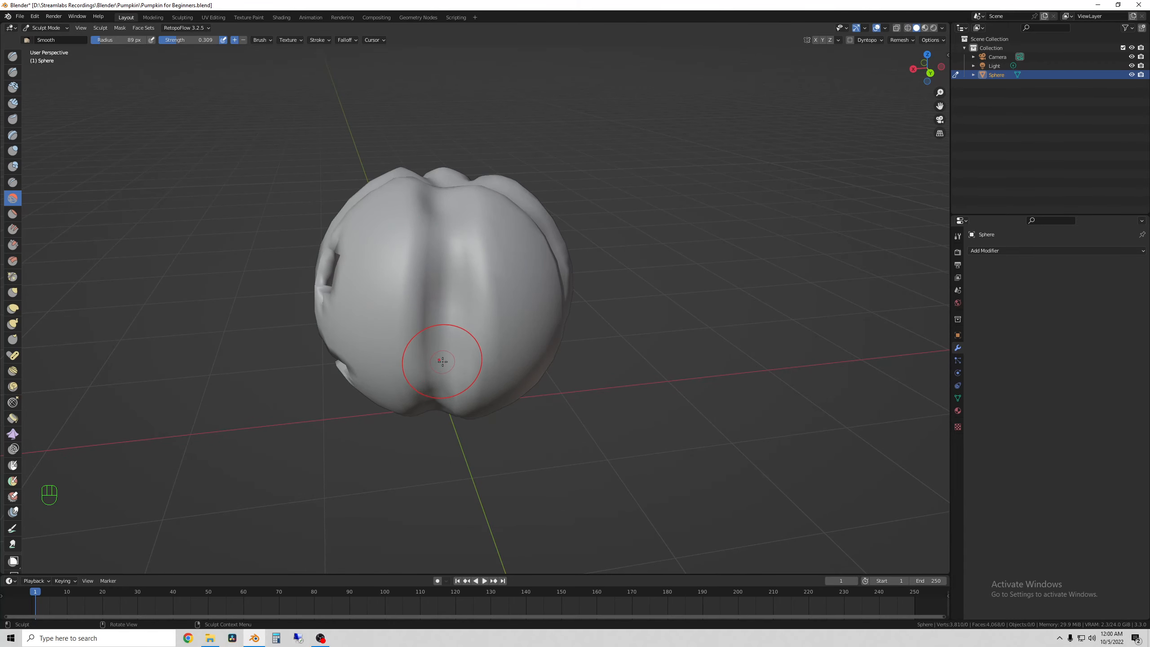
# Try smoothing the groove beside the face with a 315 px Smooth brush radius, and undo the stroke.
pyautogui.moveTo(434, 315)
pyautogui.mouseDown(button='middle')
pyautogui.moveTo(479, 308)
pyautogui.moveTo(447, 304)
pyautogui.moveTo(471, 294)
pyautogui.moveTo(516, 294)
pyautogui.moveTo(495, 287)
pyautogui.mouseUp(button='middle')
pyautogui.press('f')
pyautogui.click(496, 287)
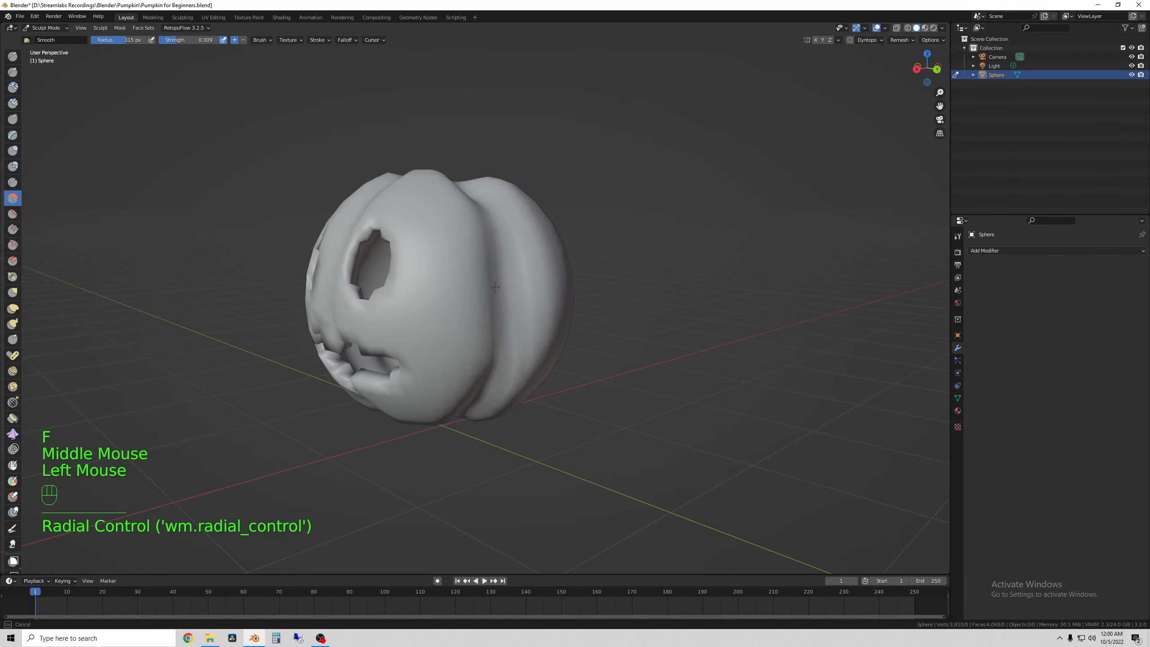
pyautogui.moveTo(495, 287); pyautogui.dragTo(403, 319)
pyautogui.moveTo(453, 321)
pyautogui.mouseDown(button='middle')
pyautogui.moveTo(498, 312)
pyautogui.moveTo(458, 309)
pyautogui.mouseUp(button='middle')
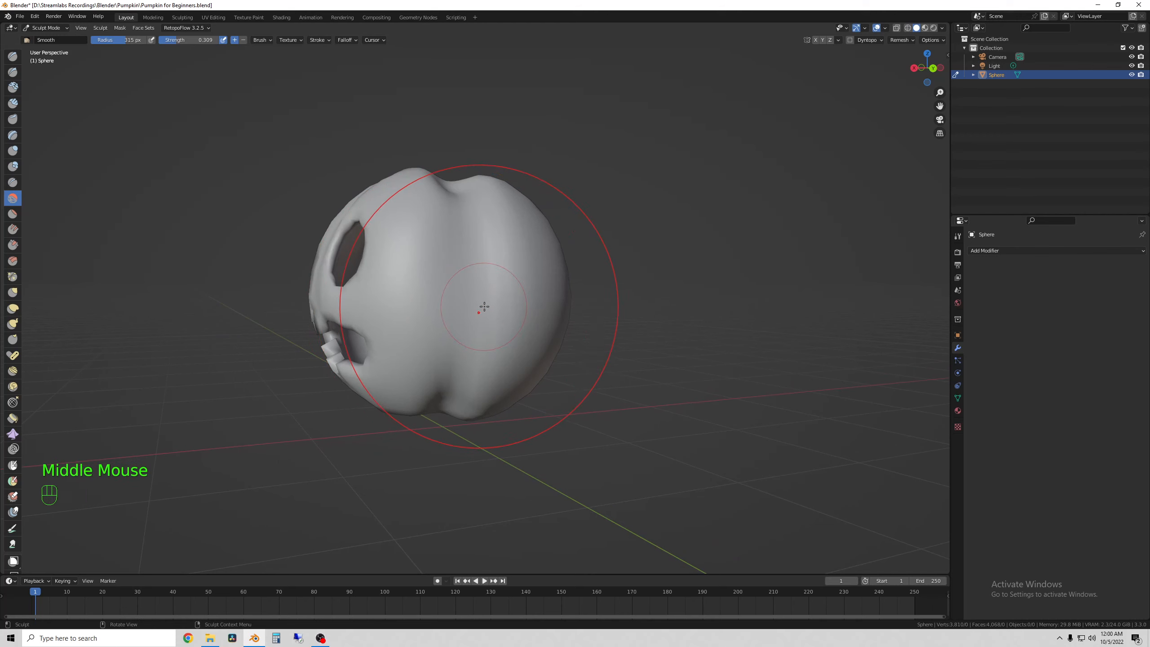
pyautogui.hotkey('ctrl', 'z')
# Smooth the groove beside the face down to the underside with a 138 px radius and 0.152 strength.
pyautogui.press('f')
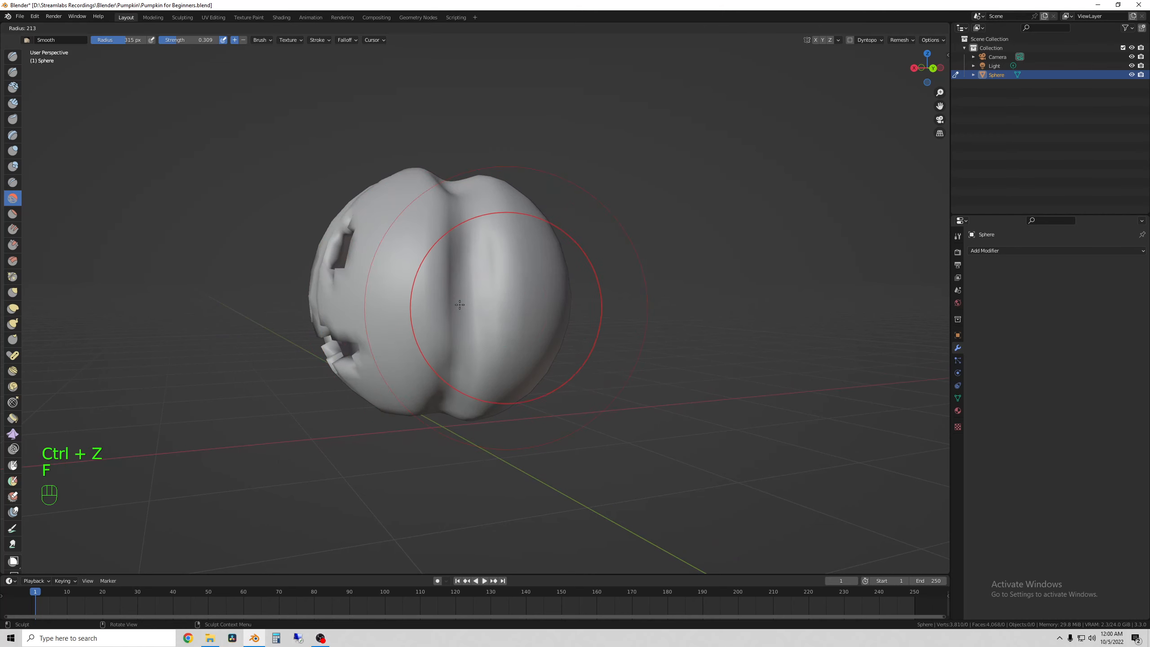
pyautogui.moveTo(436, 303); pyautogui.dragTo(438, 301, button='middle')
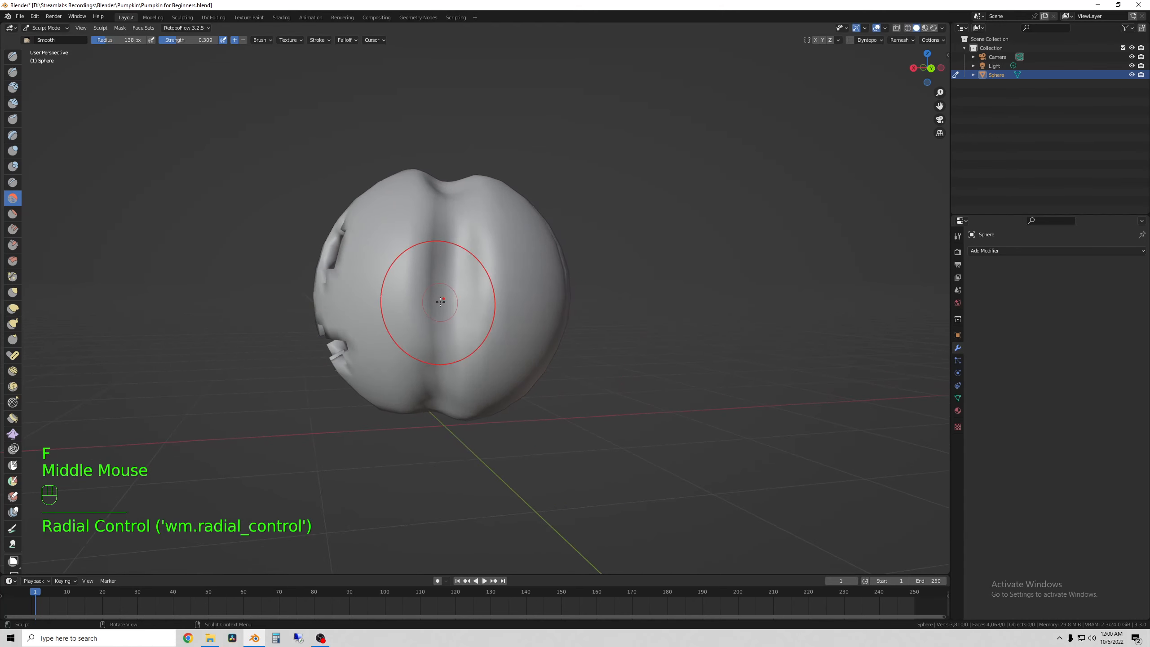
pyautogui.hotkey('shift', 'f')
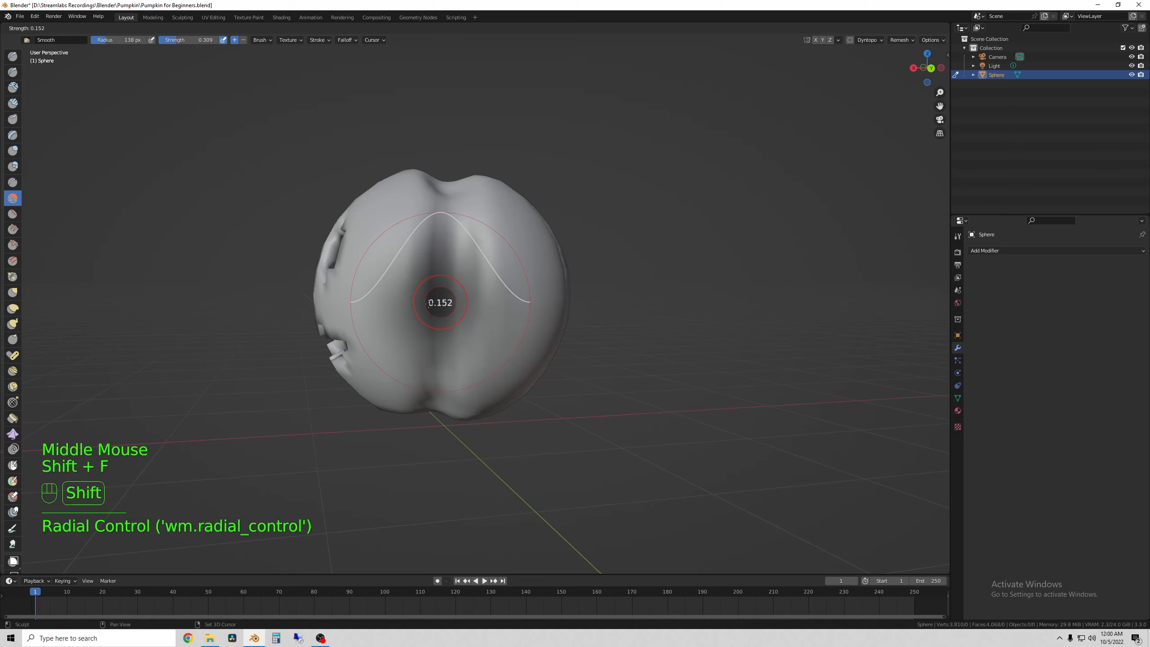
pyautogui.moveTo(437, 301)
pyautogui.mouseDown(button='middle')
pyautogui.moveTo(448, 319)
pyautogui.moveTo(424, 270)
pyautogui.moveTo(431, 393)
pyautogui.moveTo(428, 249)
pyautogui.mouseUp(button='middle')
pyautogui.click(429, 342)
pyautogui.click(431, 393)
pyautogui.click(427, 248)
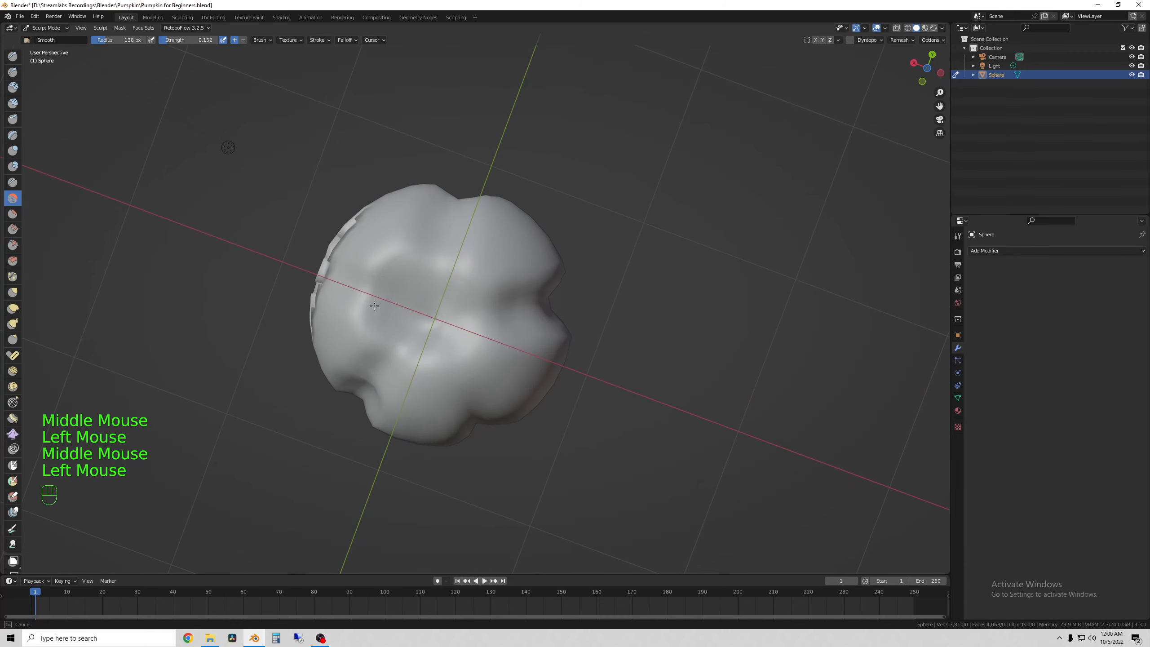
# Set the Smooth brush radius to 152 px and smooth the vertical grooves from the underside up the pumpkin's side.
pyautogui.press('f')
pyautogui.click(433, 338)
pyautogui.press('f')
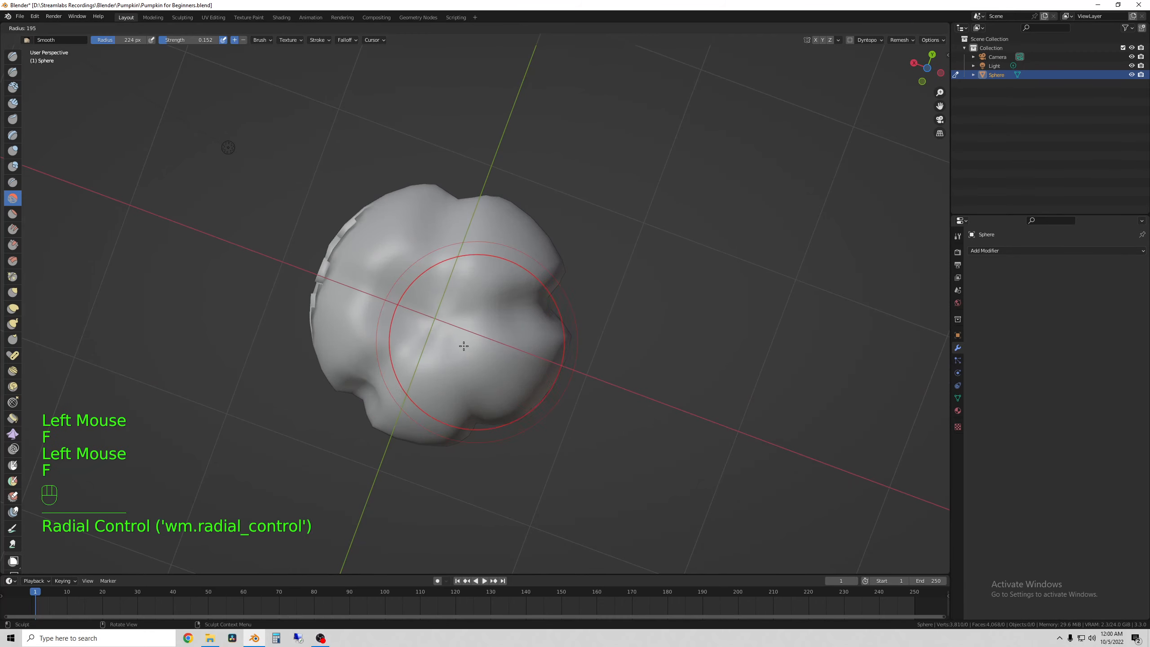
pyautogui.moveTo(457, 334); pyautogui.dragTo(505, 262, button='middle')
pyautogui.click(505, 262)
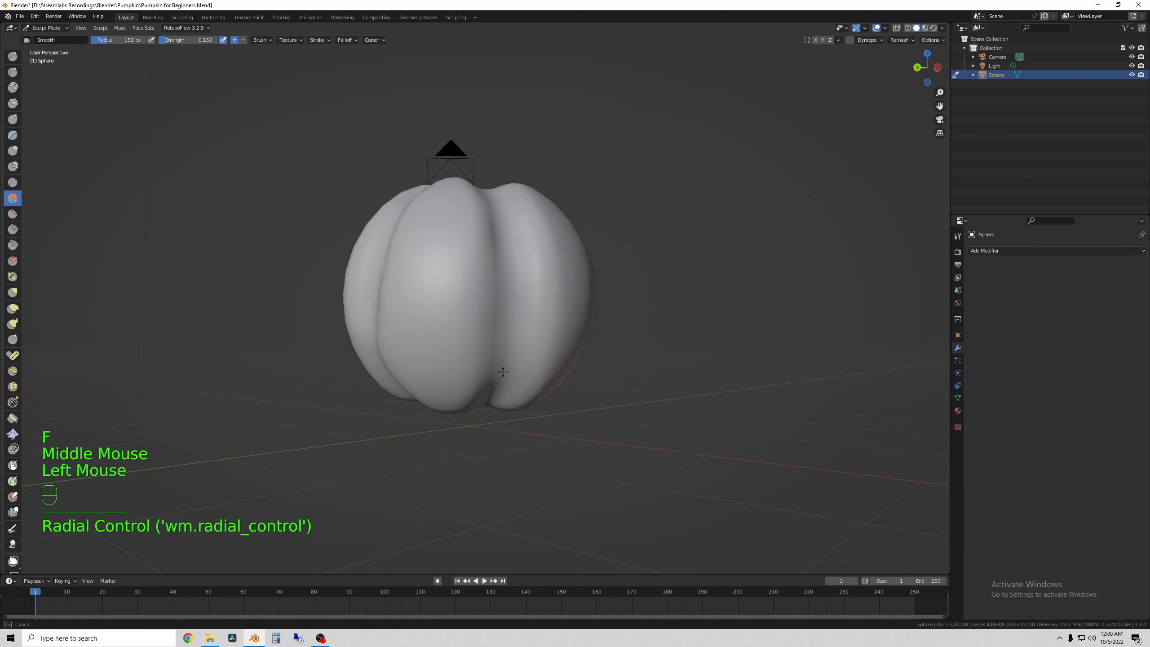
pyautogui.moveTo(503, 372)
pyautogui.mouseDown(button='middle')
pyautogui.moveTo(478, 337)
pyautogui.moveTo(475, 376)
pyautogui.mouseUp(button='middle')
pyautogui.click(462, 314)
pyautogui.click(448, 219)
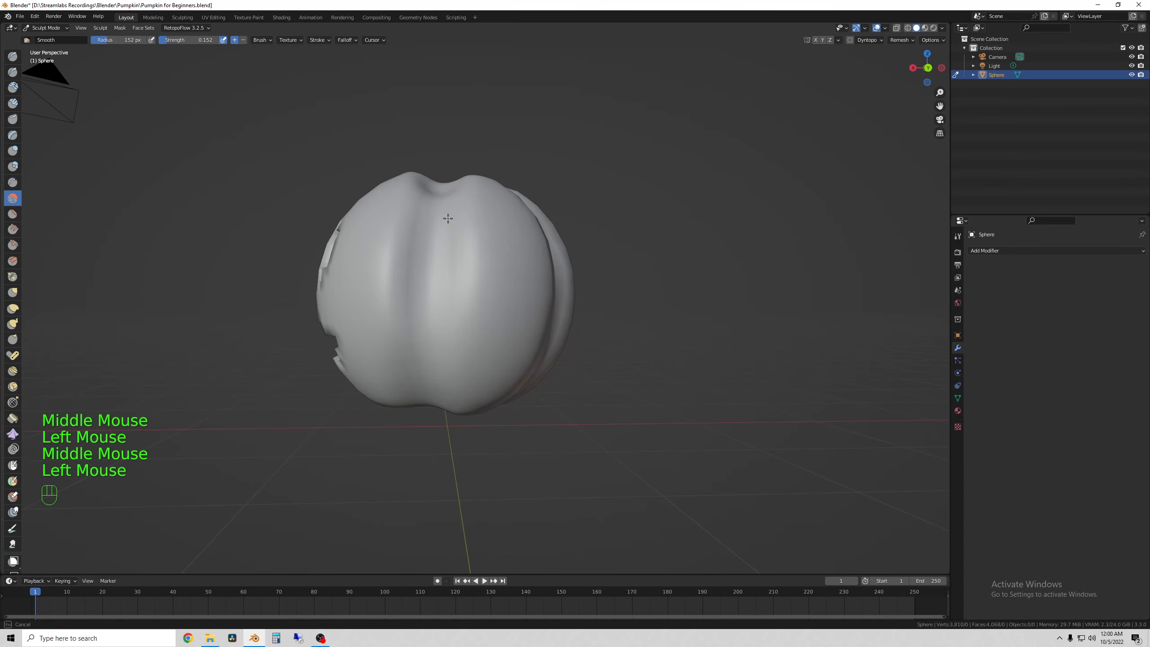
# Smooth the side groove into the top hollow and soften the grooves where they converge.
pyautogui.moveTo(448, 218); pyautogui.dragTo(428, 377, button='middle')
pyautogui.click(429, 195)
pyautogui.moveTo(429, 195); pyautogui.dragTo(457, 339, button='middle')
pyautogui.click(446, 334)
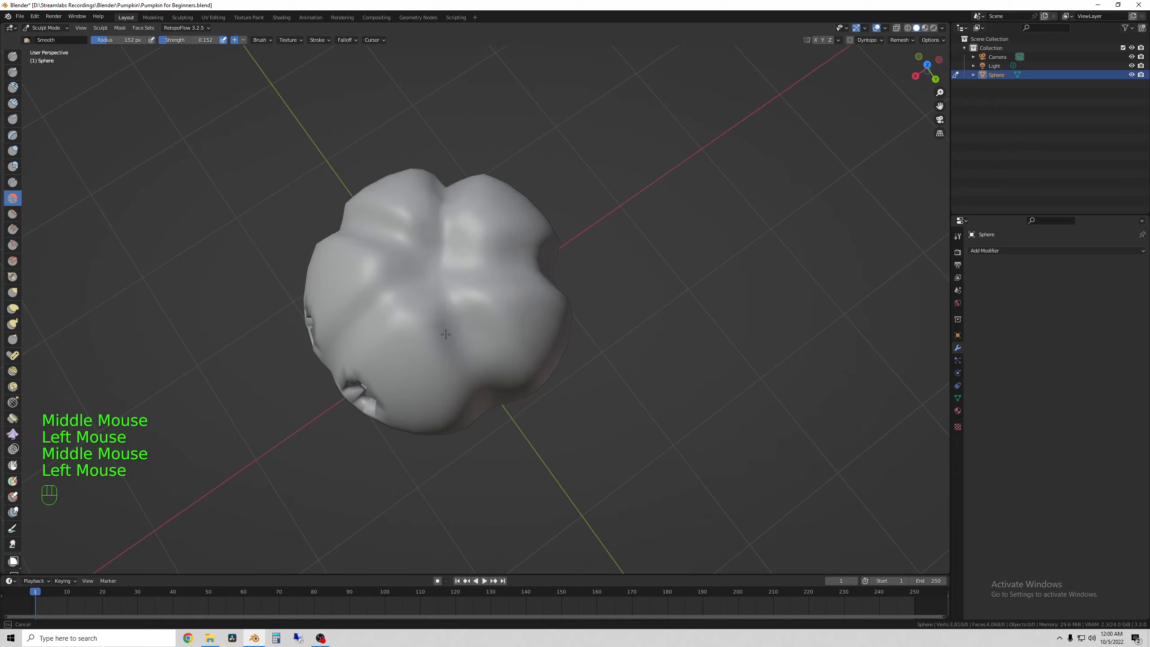
pyautogui.moveTo(437, 300)
pyautogui.mouseDown(button='middle')
pyautogui.moveTo(464, 329)
pyautogui.moveTo(525, 272)
pyautogui.moveTo(522, 238)
pyautogui.mouseUp(button='middle')
pyautogui.click(525, 272)
pyautogui.click(449, 272)
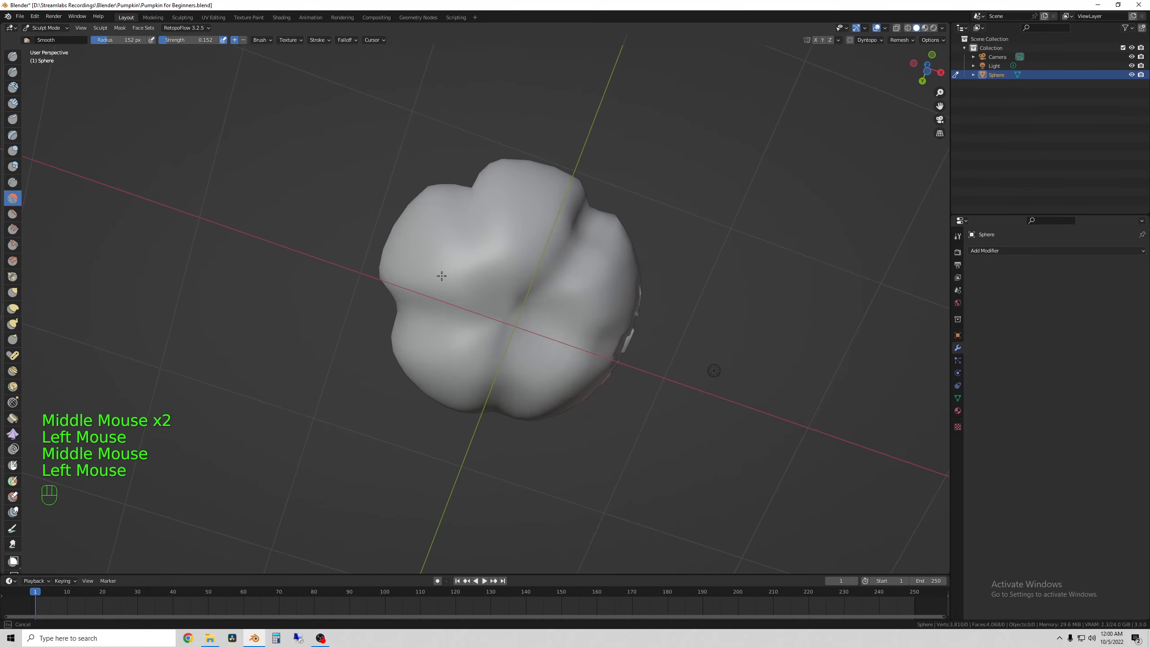
# Smooth the grooves running from the underside up the pumpkin's back and sides.
pyautogui.moveTo(450, 273)
pyautogui.mouseDown(button='middle')
pyautogui.moveTo(536, 318)
pyautogui.moveTo(497, 364)
pyautogui.mouseUp(button='middle')
pyautogui.moveTo(498, 364); pyautogui.dragTo(475, 208)
pyautogui.moveTo(475, 209); pyautogui.dragTo(509, 302, button='middle')
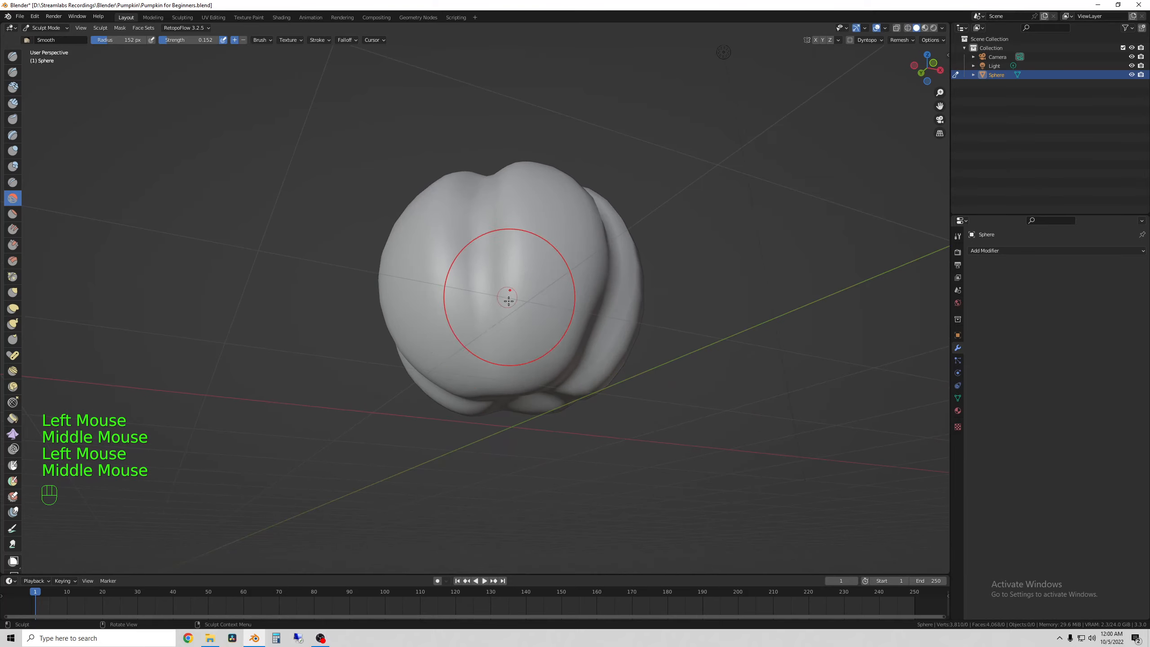
pyautogui.moveTo(509, 301); pyautogui.dragTo(506, 292)
pyautogui.moveTo(506, 293)
pyautogui.mouseDown(button='middle')
pyautogui.moveTo(528, 306)
pyautogui.moveTo(527, 240)
pyautogui.mouseUp(button='middle')
pyautogui.click(528, 306)
pyautogui.click(526, 239)
pyautogui.moveTo(503, 240); pyautogui.dragTo(461, 258, button='middle')
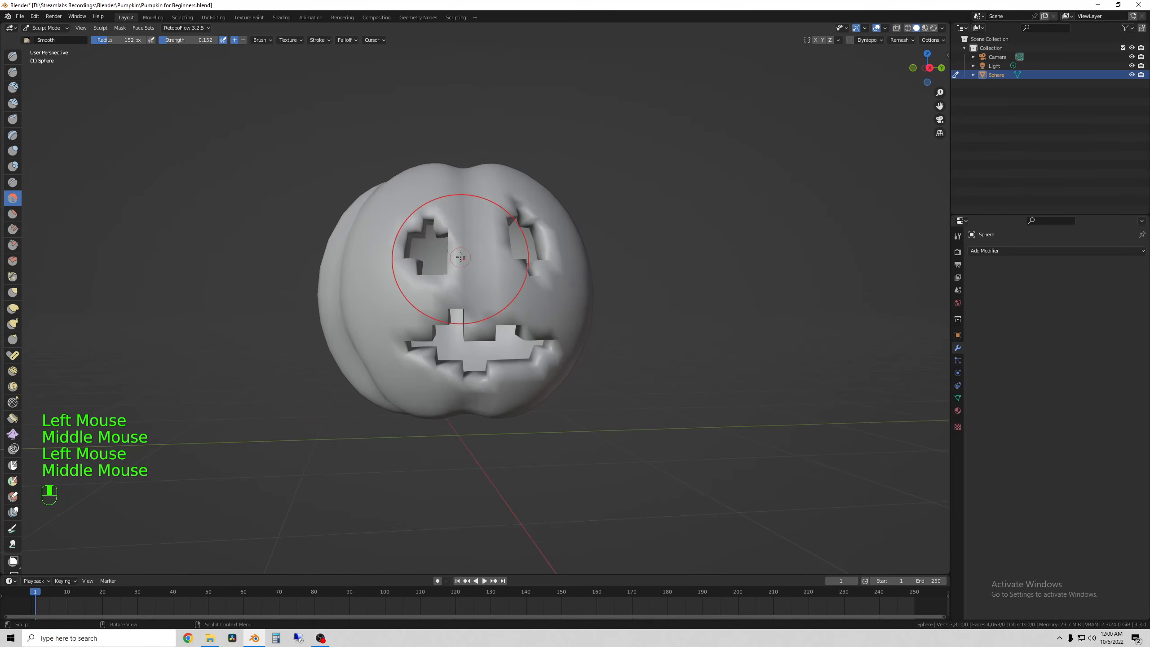
# Set the Smooth brush radius to 101 px and soften the upper edge of the left eye cut-out.
pyautogui.moveTo(317, 215)
pyautogui.mouseDown(button='middle')
pyautogui.moveTo(285, 223)
pyautogui.moveTo(321, 236)
pyautogui.mouseUp(button='middle')
pyautogui.moveTo(412, 284); pyautogui.dragTo(406, 279, button='middle')
pyautogui.moveTo(427, 322); pyautogui.dragTo(451, 351, button='middle')
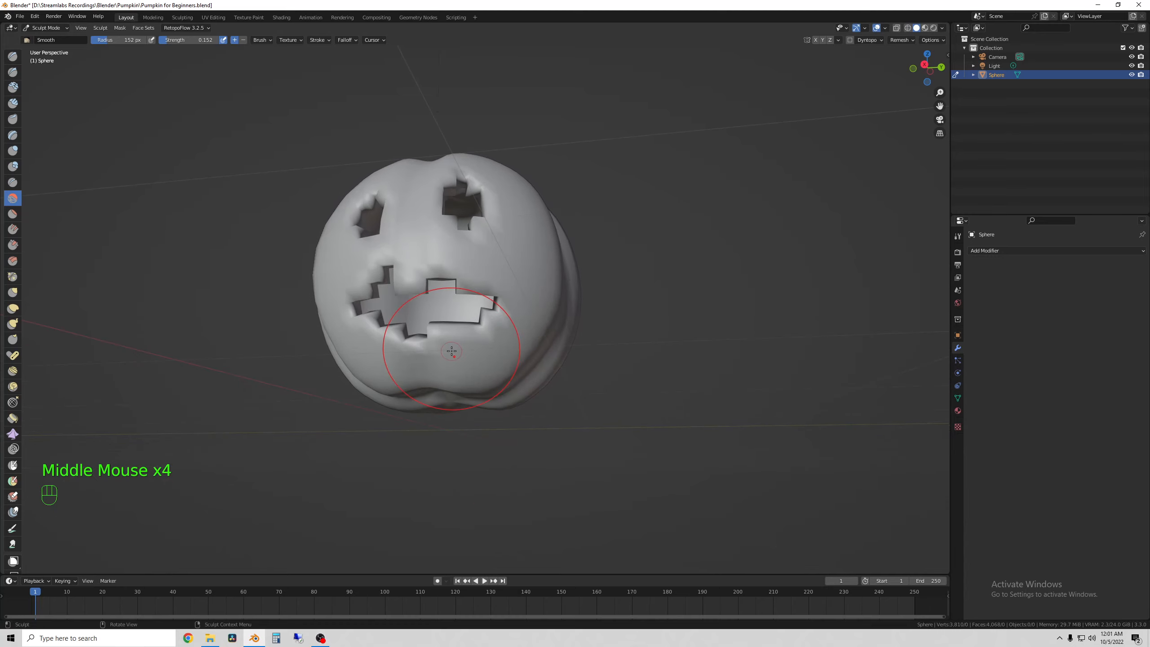
pyautogui.moveTo(396, 321); pyautogui.dragTo(433, 343, button='middle')
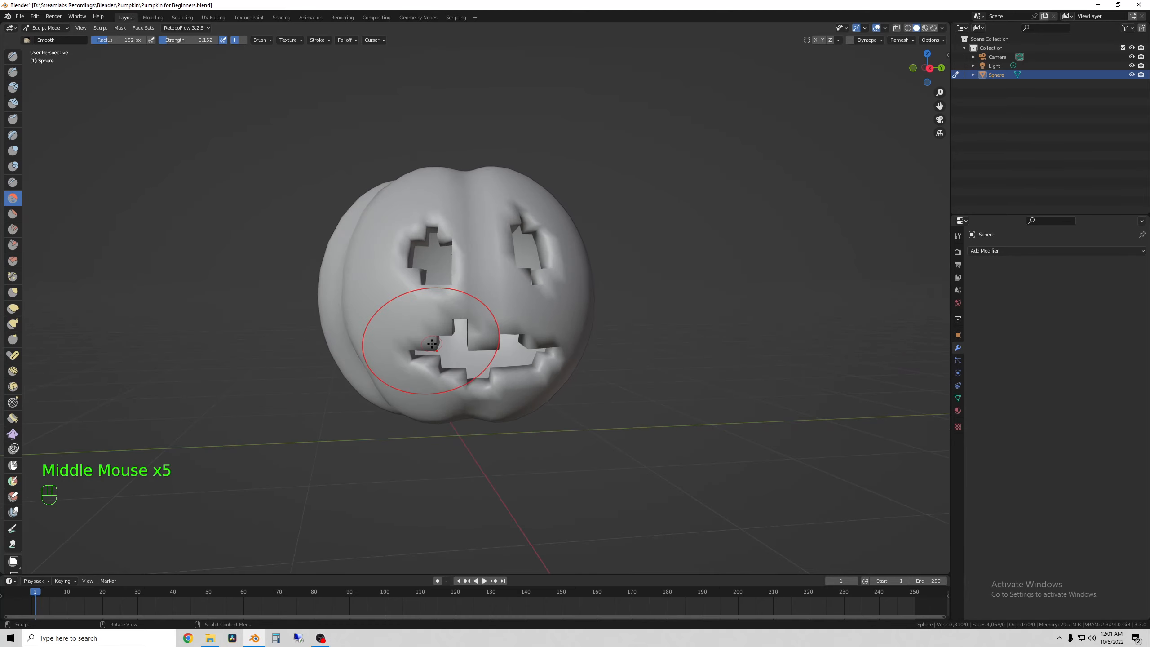
pyautogui.moveTo(430, 302); pyautogui.dragTo(436, 306, button='middle')
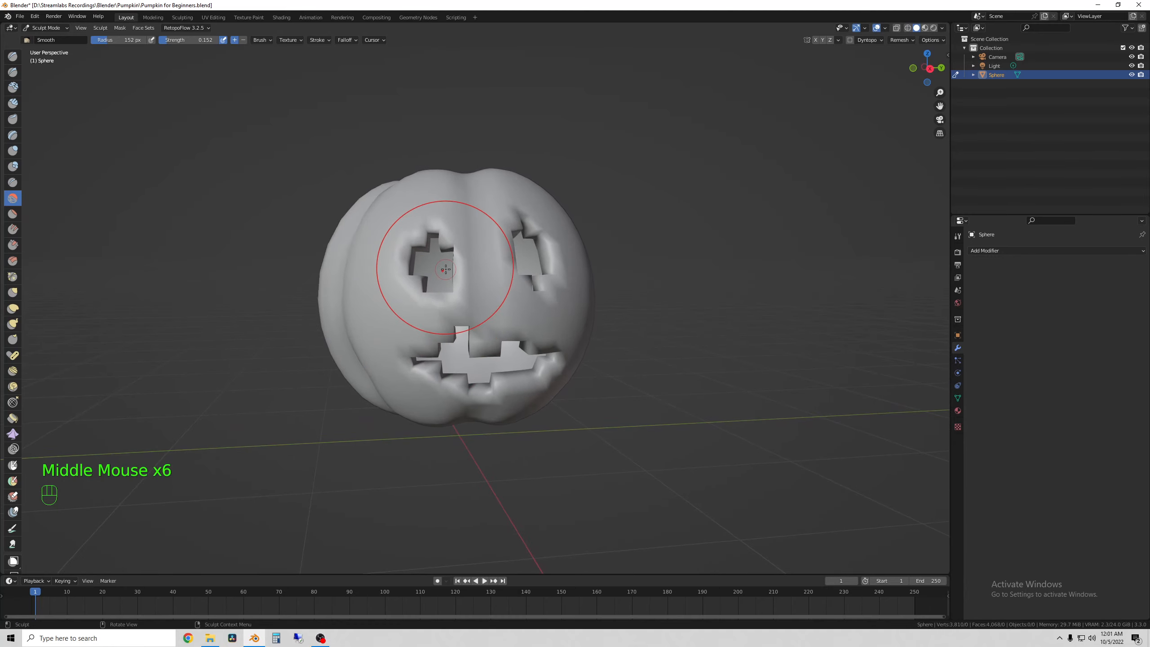
pyautogui.press('f')
pyautogui.moveTo(431, 268); pyautogui.dragTo(464, 269, button='middle')
pyautogui.scroll(1, 432, 271)
pyautogui.moveTo(464, 269); pyautogui.dragTo(474, 256)
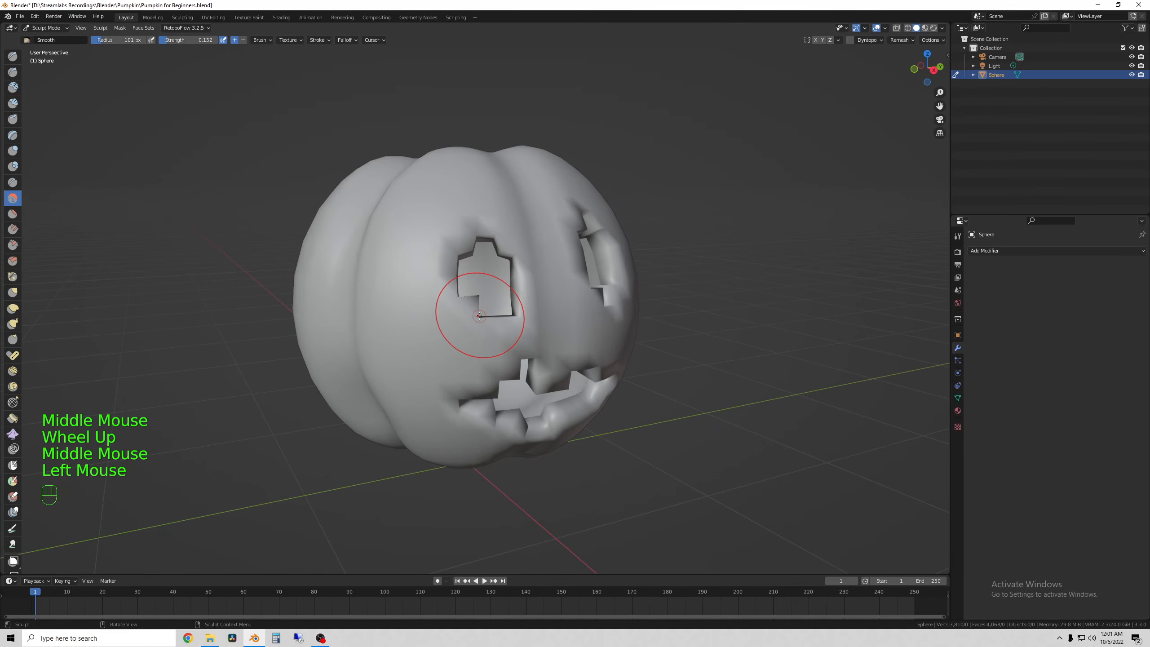
# Smooth the blocky corners along the lower edge of the left eye cut-out.
pyautogui.moveTo(466, 319); pyautogui.dragTo(467, 338, button='middle')
pyautogui.moveTo(468, 339); pyautogui.dragTo(473, 344)
pyautogui.moveTo(473, 344); pyautogui.dragTo(494, 330, button='middle')
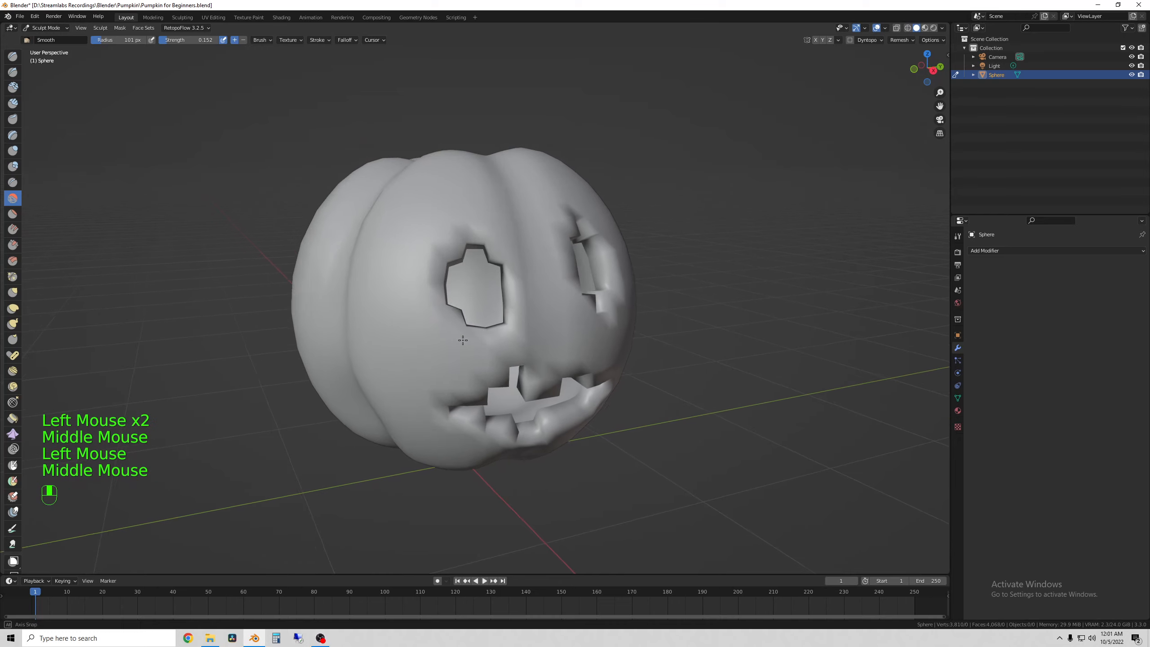
pyautogui.moveTo(494, 331); pyautogui.dragTo(514, 320)
# Smooth the stepped upper edge and outer side of the right eye cut-out.
pyautogui.moveTo(461, 304)
pyautogui.mouseDown(button='middle')
pyautogui.moveTo(420, 321)
pyautogui.moveTo(398, 295)
pyautogui.moveTo(385, 313)
pyautogui.moveTo(271, 278)
pyautogui.moveTo(288, 284)
pyautogui.mouseUp(button='middle')
pyautogui.click(442, 308)
pyautogui.scroll(2, 398, 295)
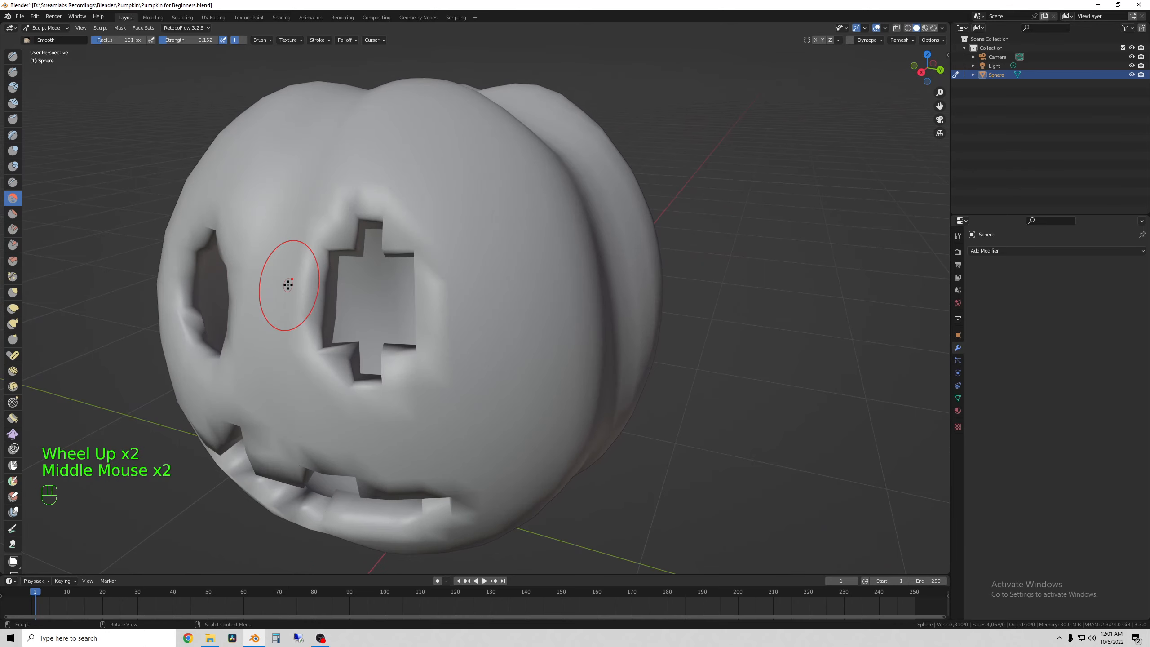
pyautogui.moveTo(356, 272); pyautogui.dragTo(352, 246)
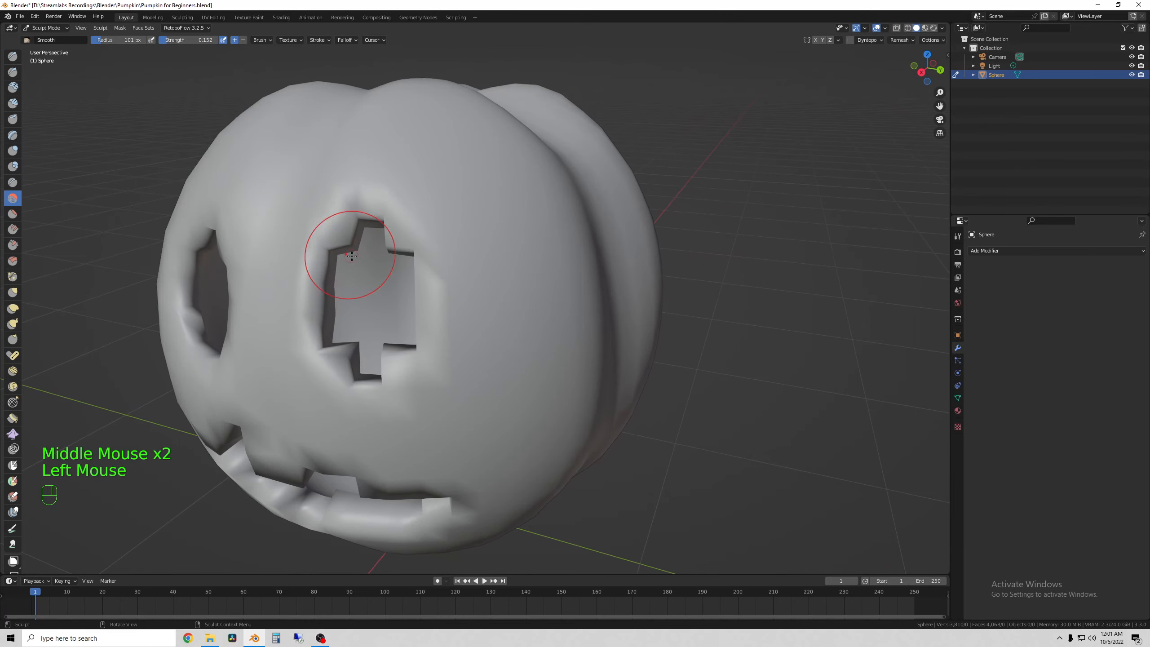
pyautogui.moveTo(351, 256); pyautogui.dragTo(400, 255, button='middle')
pyautogui.moveTo(399, 255); pyautogui.dragTo(399, 256)
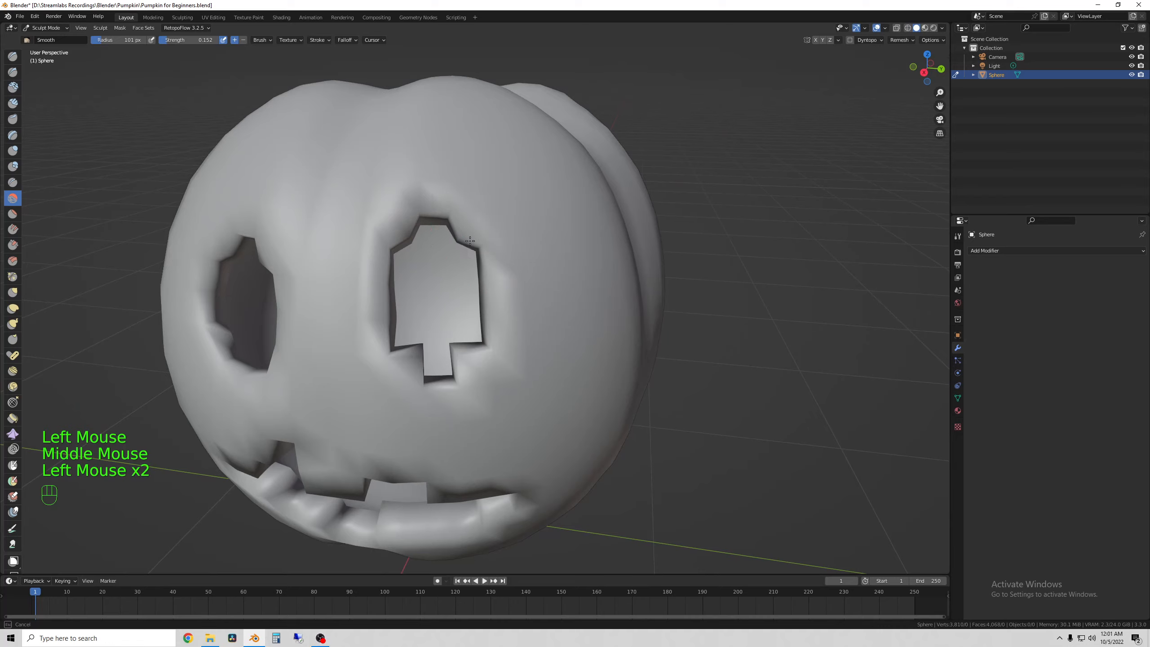
pyautogui.moveTo(470, 241); pyautogui.dragTo(479, 335)
# Round off the stepped lower edge of the right eye cut-out with the Smooth brush.
pyautogui.moveTo(480, 356); pyautogui.dragTo(504, 327, button='middle')
pyautogui.moveTo(520, 267)
pyautogui.mouseDown()
pyautogui.moveTo(521, 252)
pyautogui.moveTo(524, 274)
pyautogui.mouseUp()
pyautogui.moveTo(529, 305); pyautogui.dragTo(525, 333, button='middle')
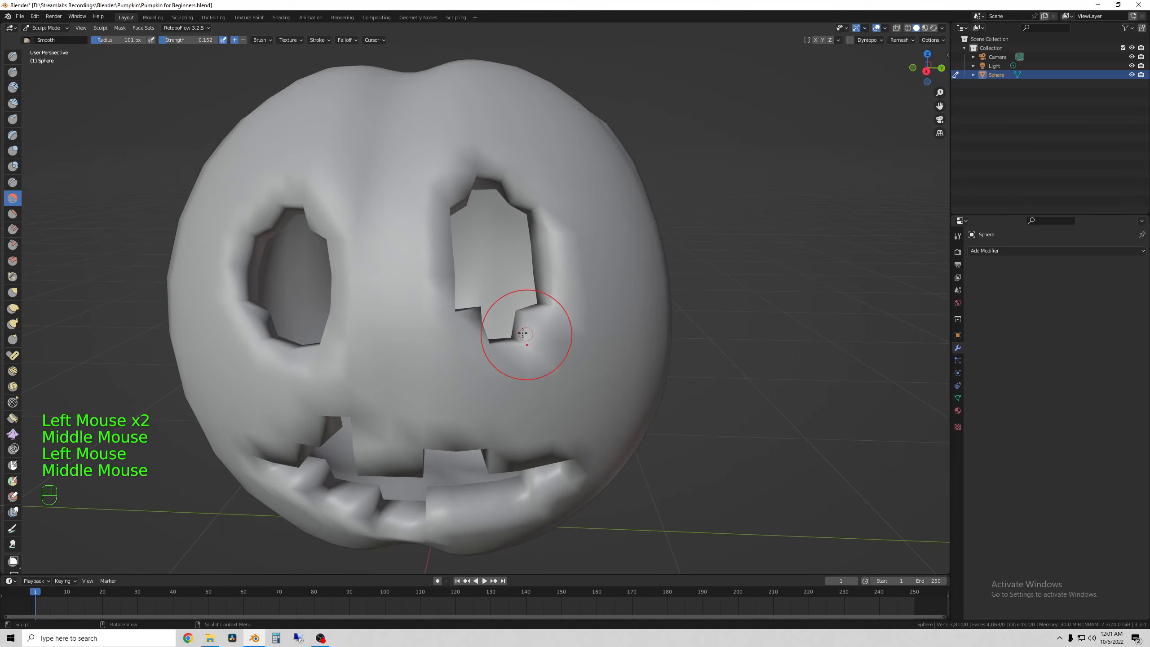
pyautogui.moveTo(523, 333); pyautogui.dragTo(481, 324)
pyautogui.moveTo(475, 322); pyautogui.dragTo(408, 367, button='middle')
pyautogui.moveTo(403, 360); pyautogui.dragTo(345, 318)
# Smooth the blocky corners of the mouth cut-out along its upper left and lower edges.
pyautogui.moveTo(355, 338); pyautogui.dragTo(422, 307, button='middle')
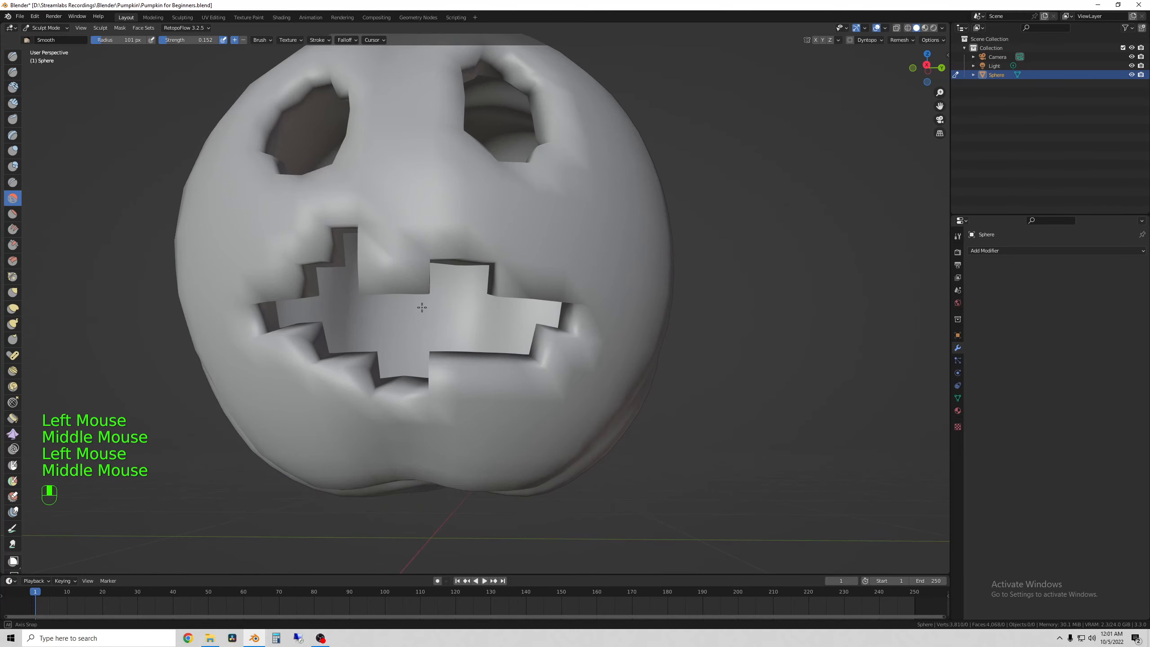
pyautogui.scroll(-2, 422, 307)
pyautogui.moveTo(385, 360); pyautogui.dragTo(467, 253, button='middle')
pyautogui.moveTo(467, 252); pyautogui.dragTo(467, 252)
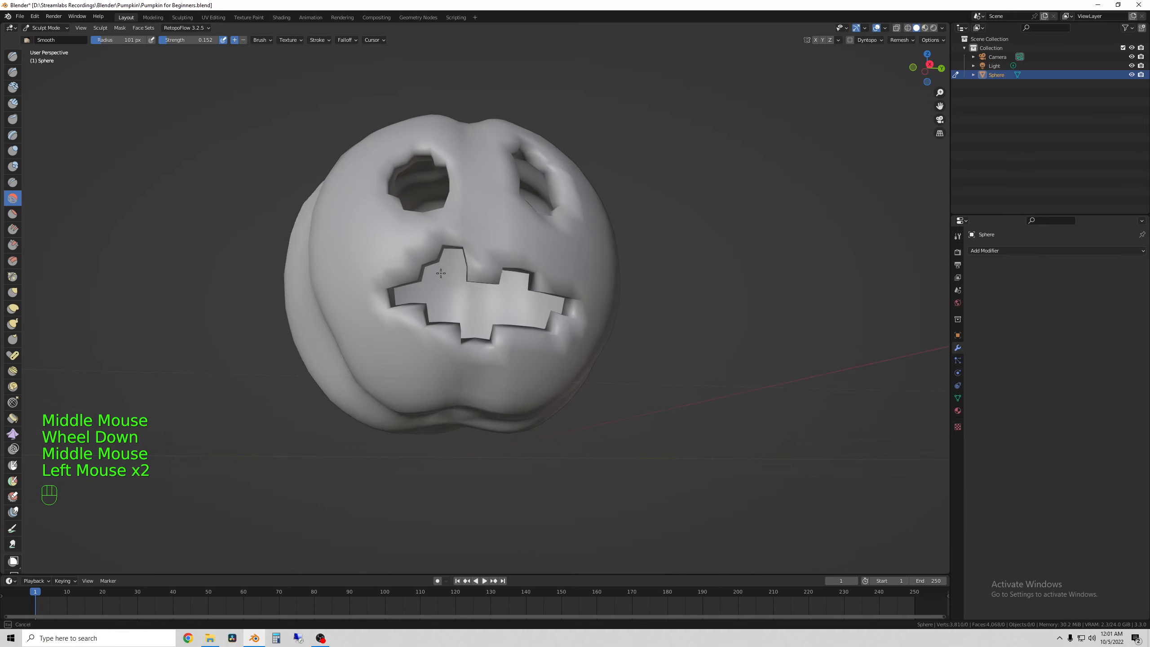
pyautogui.moveTo(541, 311); pyautogui.dragTo(547, 324, button='middle')
pyautogui.moveTo(547, 324); pyautogui.dragTo(547, 324)
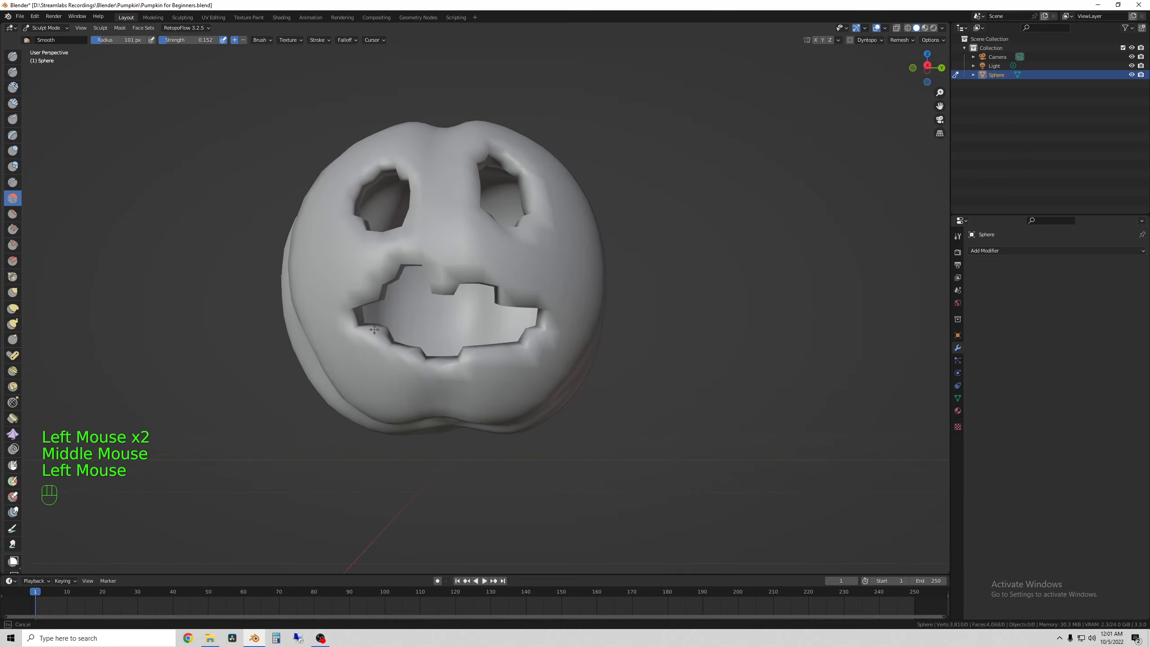
# Soften the remaining steps at the mouth's corners and along its upper lip.
pyautogui.moveTo(359, 313); pyautogui.dragTo(403, 297)
pyautogui.moveTo(460, 294)
pyautogui.mouseDown(button='middle')
pyautogui.moveTo(588, 297)
pyautogui.moveTo(421, 297)
pyautogui.mouseUp(button='middle')
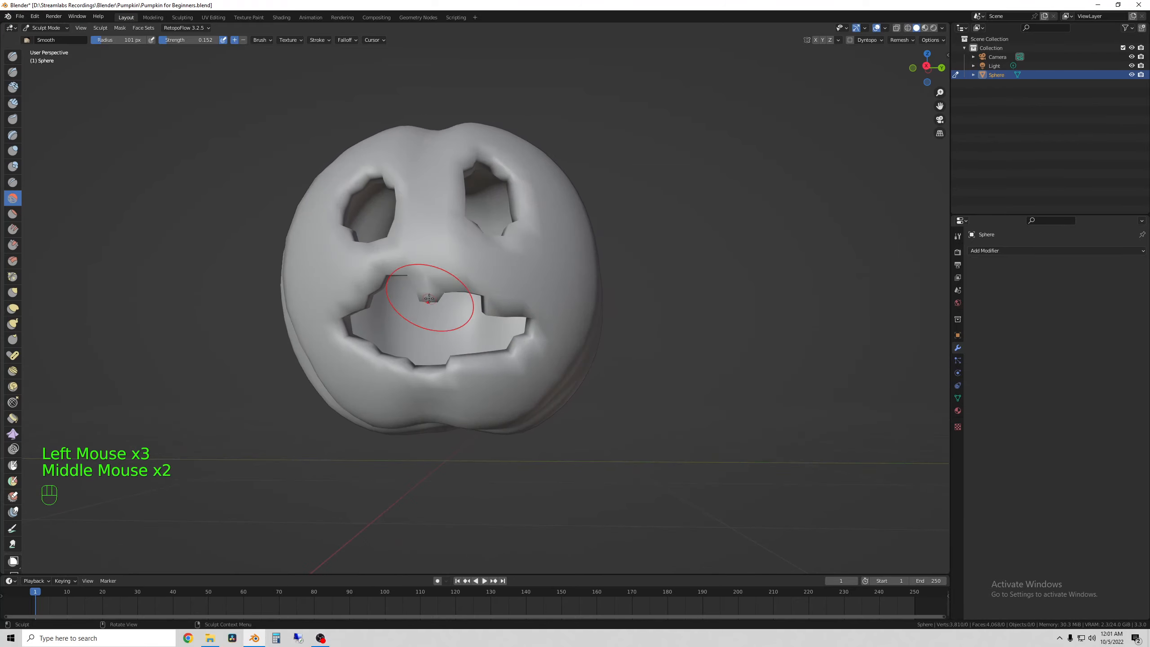
pyautogui.click(420, 296)
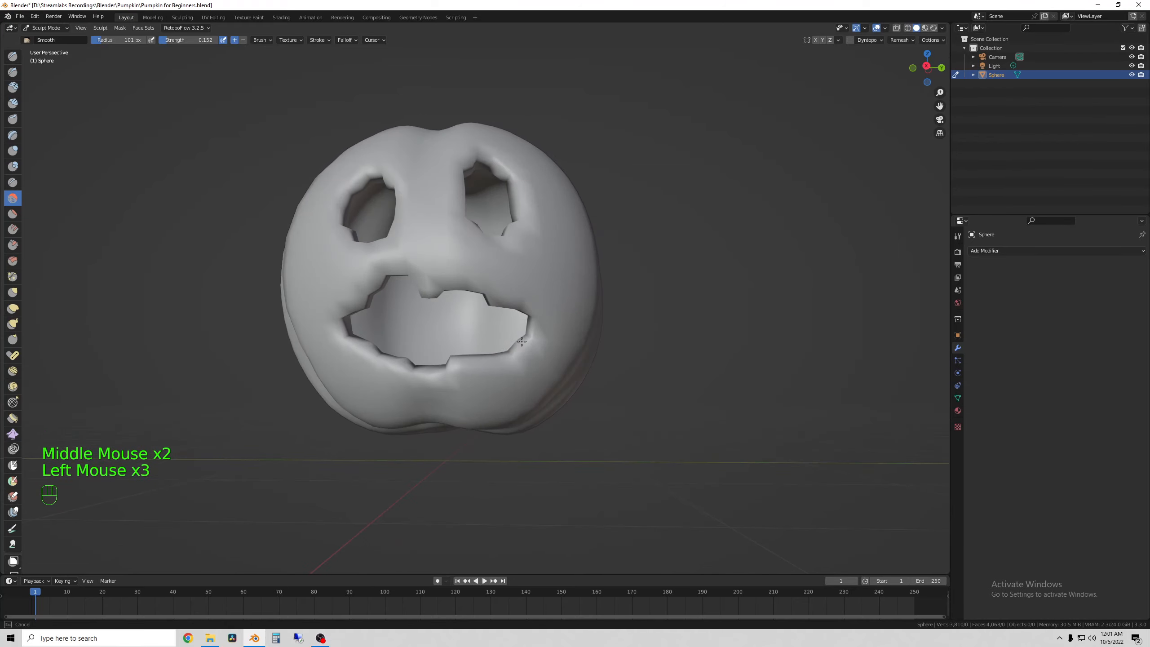
pyautogui.moveTo(416, 359); pyautogui.dragTo(552, 329, button='middle')
pyautogui.click(465, 300)
# Set the Smooth brush radius to 177 px and smooth the vertical groove on the pumpkin's back.
pyautogui.scroll(-2, 499, 328)
pyautogui.moveTo(475, 329)
pyautogui.mouseDown(button='middle')
pyautogui.moveTo(546, 373)
pyautogui.moveTo(543, 284)
pyautogui.moveTo(475, 346)
pyautogui.moveTo(499, 226)
pyautogui.moveTo(490, 283)
pyautogui.moveTo(451, 328)
pyautogui.mouseUp(button='middle')
pyautogui.scroll(-2, 543, 285)
pyautogui.press('f')
pyautogui.click(493, 336)
pyautogui.press('f')
pyautogui.click(496, 311)
pyautogui.scroll(2, 496, 300)
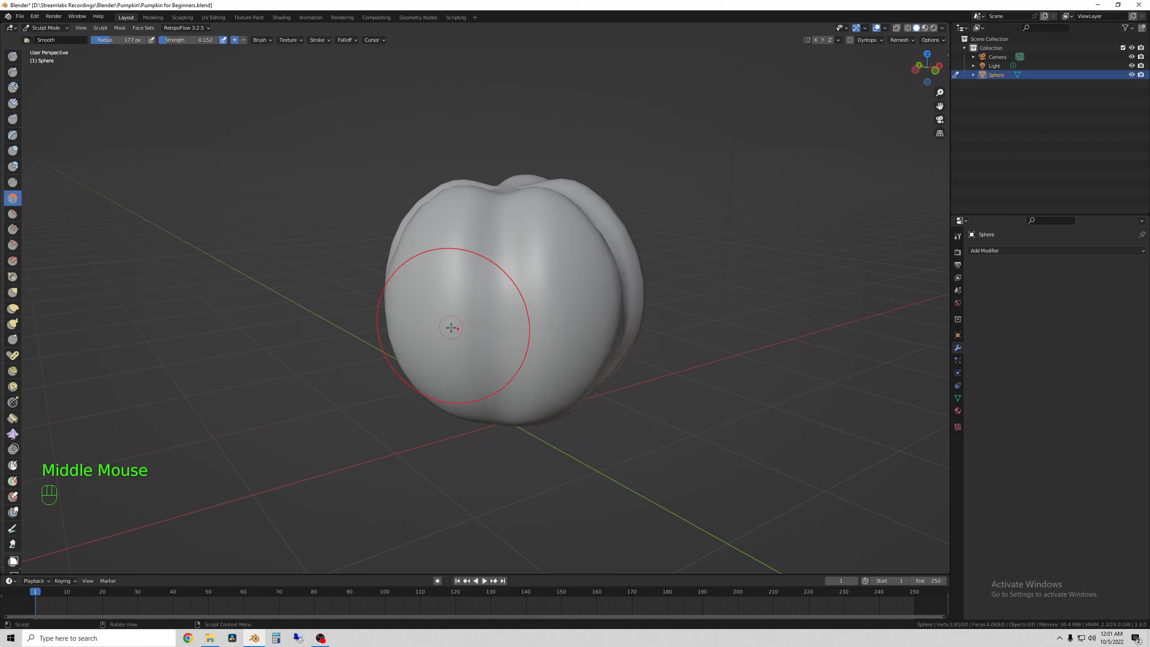
pyautogui.moveTo(452, 327); pyautogui.dragTo(483, 270)
pyautogui.moveTo(491, 323); pyautogui.dragTo(484, 331)
# Smooth the rear and neighbouring side grooves down toward the pumpkin's underside.
pyautogui.moveTo(478, 318); pyautogui.dragTo(475, 260, button='middle')
pyautogui.moveTo(494, 299); pyautogui.dragTo(500, 343)
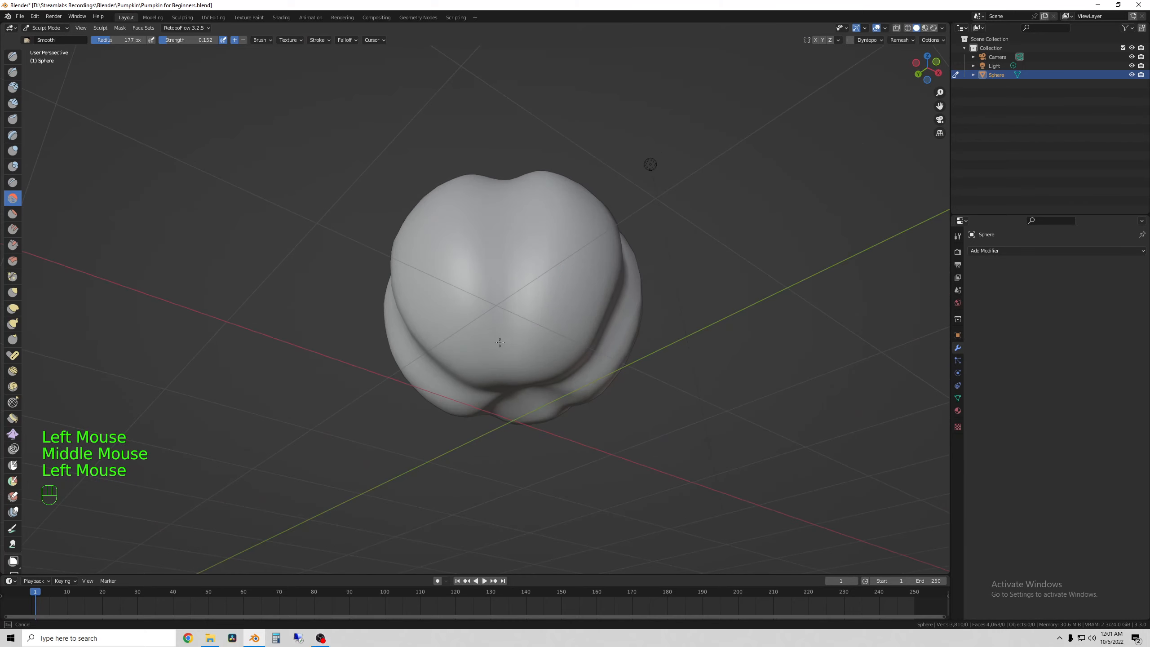
pyautogui.moveTo(463, 296); pyautogui.dragTo(539, 308, button='middle')
pyautogui.moveTo(539, 309); pyautogui.dragTo(484, 305)
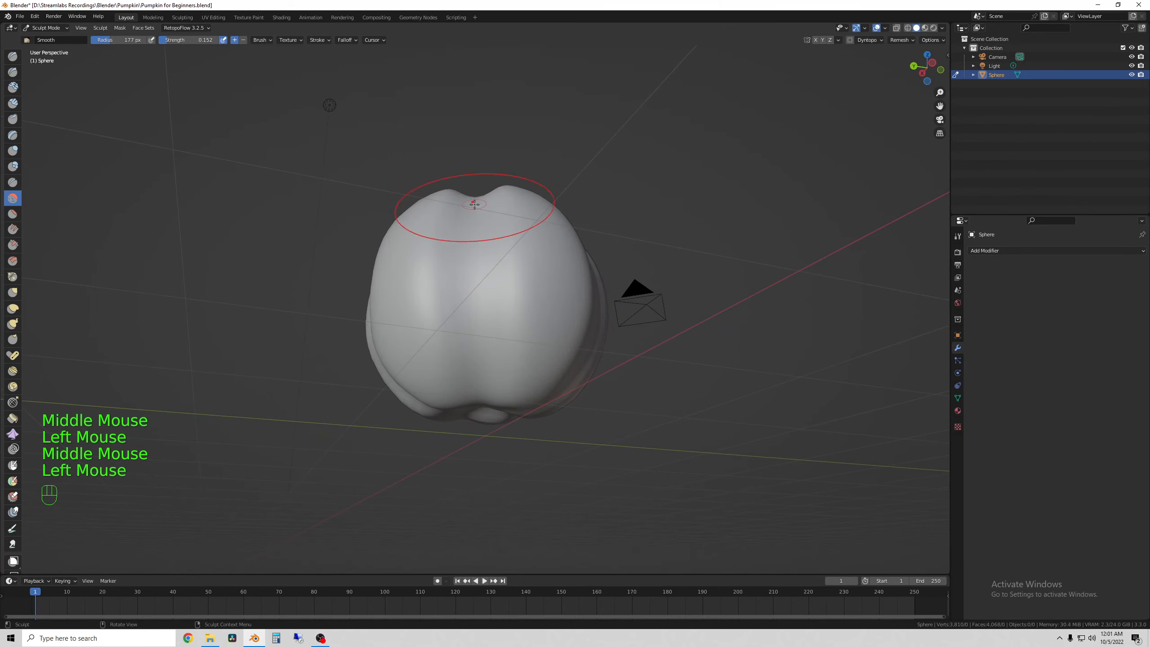
pyautogui.moveTo(474, 205); pyautogui.dragTo(477, 236, button='middle')
pyautogui.moveTo(477, 235); pyautogui.dragTo(476, 244)
# Raise the Smooth brush strength to 0.994 and apply it to the upper end of the rear groove.
pyautogui.hotkey('shift', 'f')
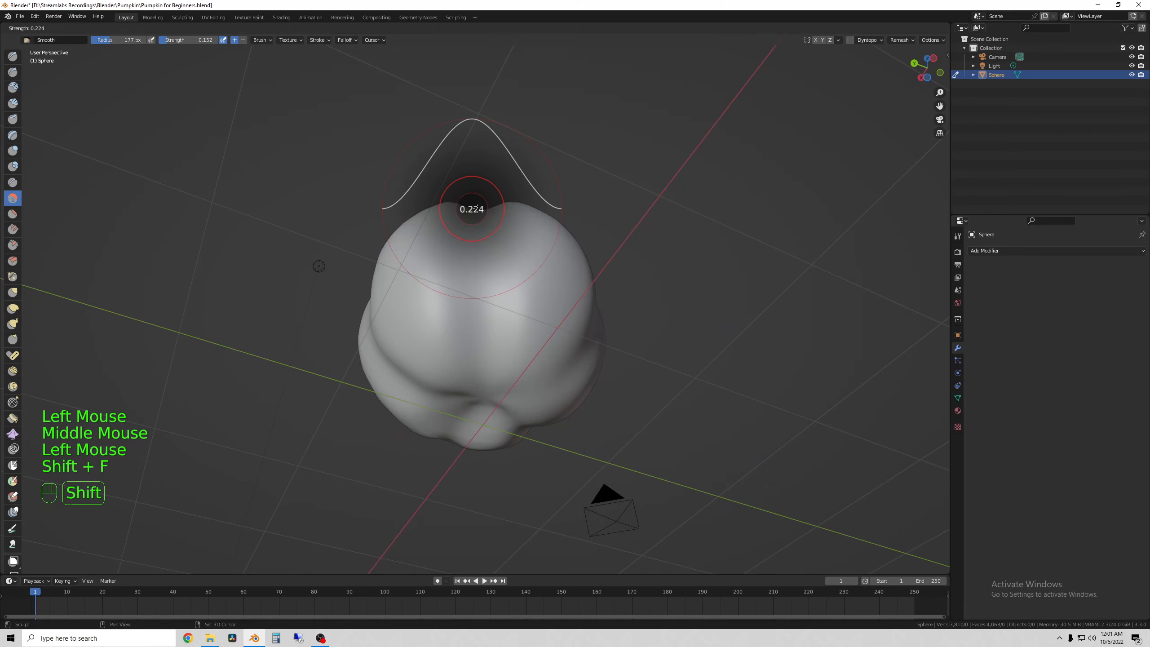
pyautogui.hotkey('shift', 'f')
pyautogui.hotkey('shift', 'f')
pyautogui.hotkey('shift', 'f')
pyautogui.click(478, 202)
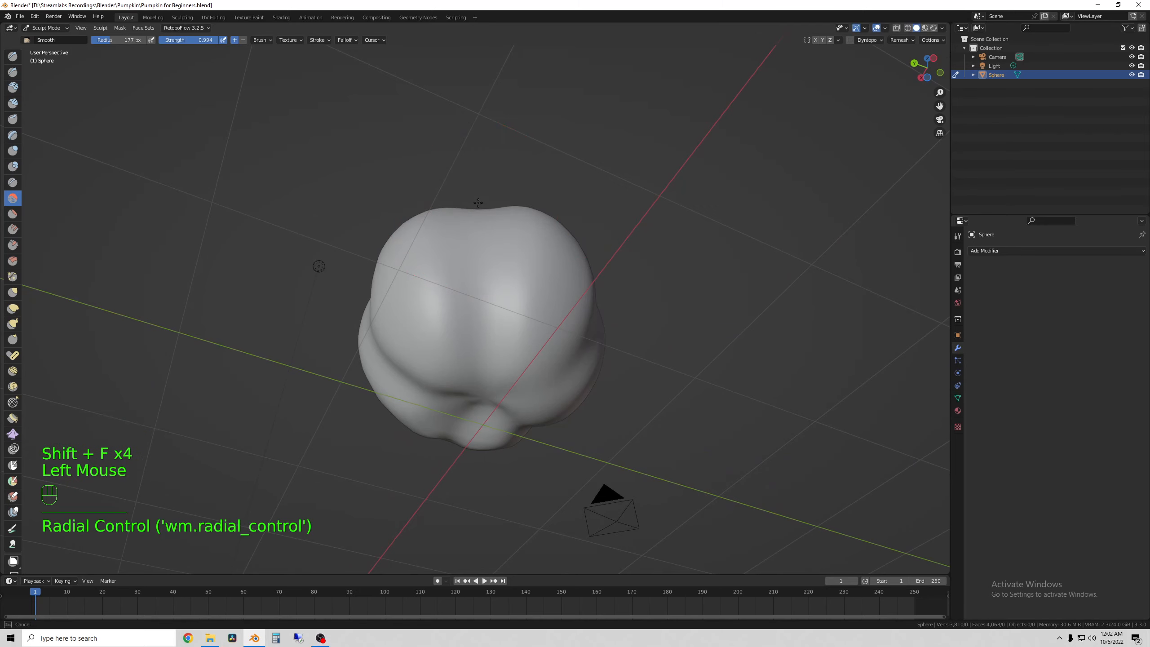
# Try smoothing the back and side grooves at the 0.994 strength, and undo the last strokes.
pyautogui.moveTo(475, 236)
pyautogui.mouseDown(button='middle')
pyautogui.moveTo(473, 298)
pyautogui.moveTo(473, 254)
pyautogui.moveTo(491, 267)
pyautogui.moveTo(489, 187)
pyautogui.mouseUp(button='middle')
pyautogui.moveTo(487, 222); pyautogui.dragTo(481, 237)
pyautogui.moveTo(480, 237)
pyautogui.mouseDown(button='middle')
pyautogui.moveTo(468, 334)
pyautogui.moveTo(493, 318)
pyautogui.moveTo(411, 288)
pyautogui.mouseUp(button='middle')
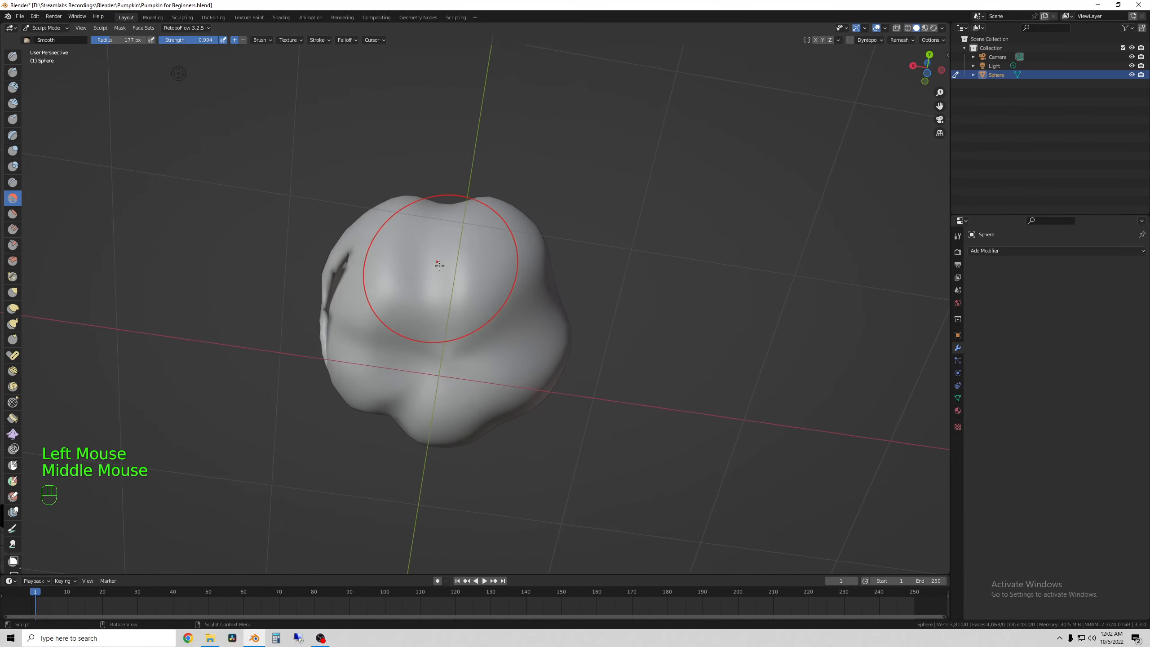
pyautogui.moveTo(449, 269); pyautogui.dragTo(473, 178)
pyautogui.moveTo(473, 177); pyautogui.dragTo(679, 467, button='middle')
pyautogui.hotkey('ctrl', 'z')
pyautogui.hotkey('ctrl', 'z')
pyautogui.hotkey('ctrl', 'z')
pyautogui.hotkey('ctrl', 'z')
# Check the pumpkin's face and grooves from all around, and switch from Sculpt Mode to Object Mode.
pyautogui.scroll(-2, 465, 299)
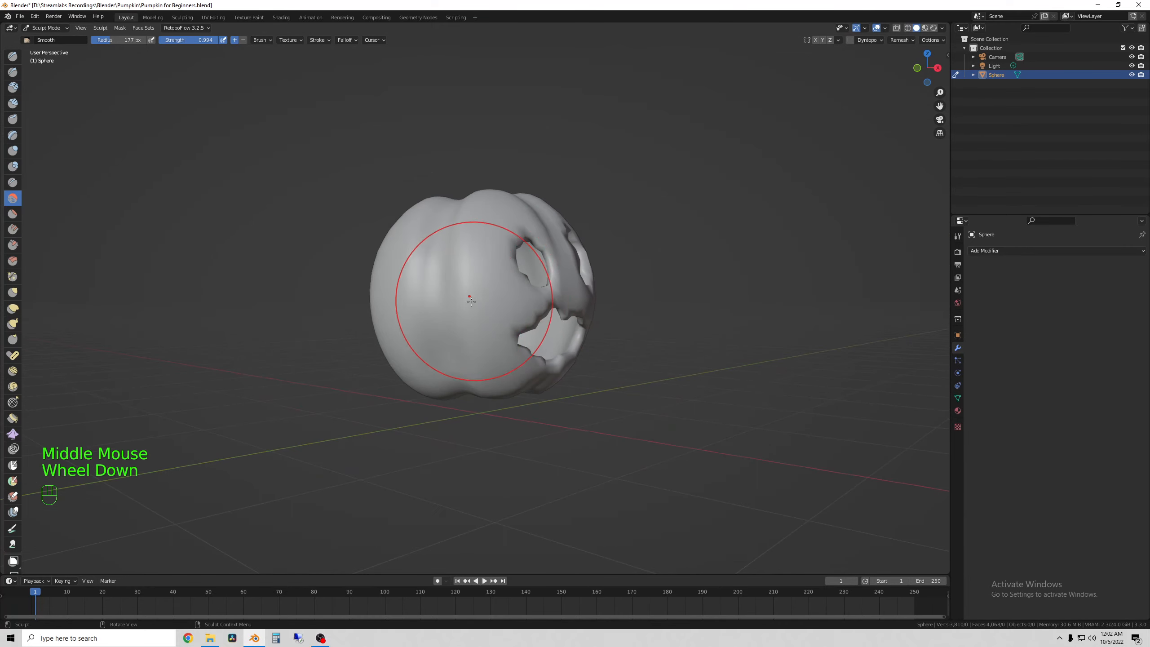
pyautogui.moveTo(465, 299); pyautogui.dragTo(214, 225, button='middle')
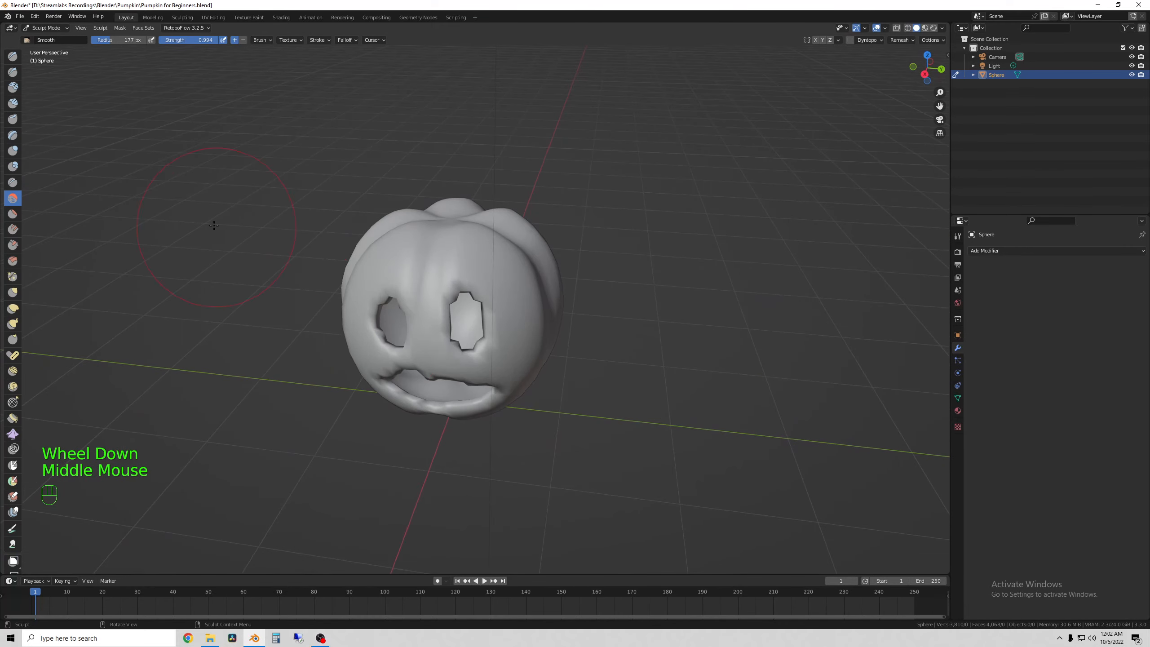
pyautogui.moveTo(449, 282); pyautogui.dragTo(552, 271, button='middle')
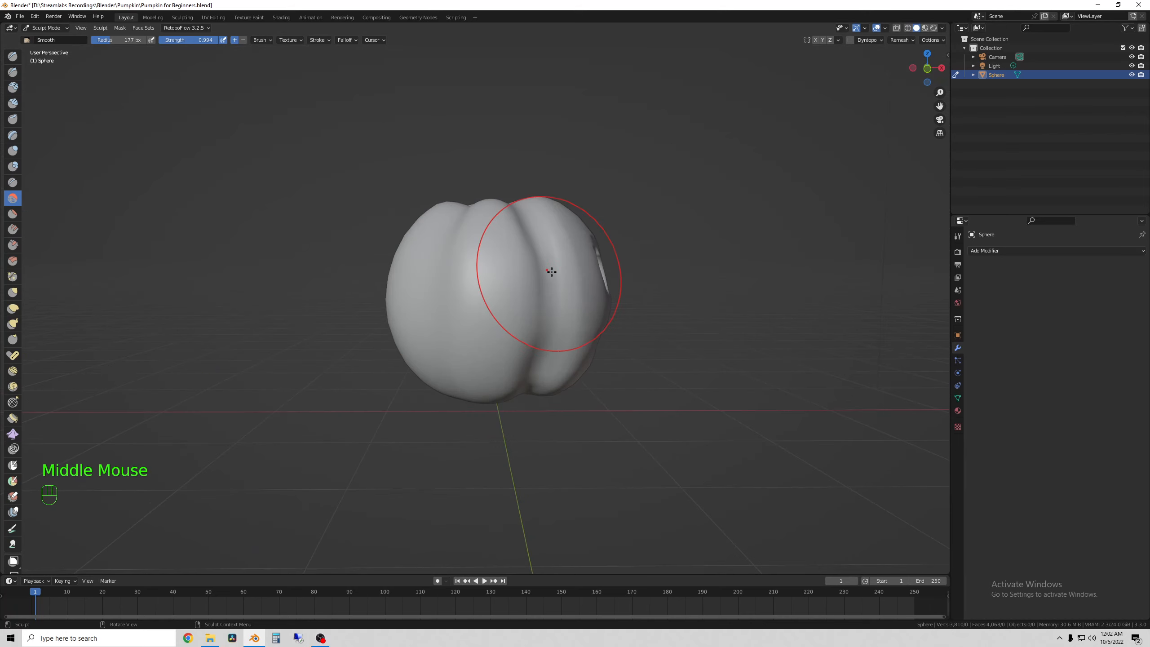
pyautogui.click(48, 30)
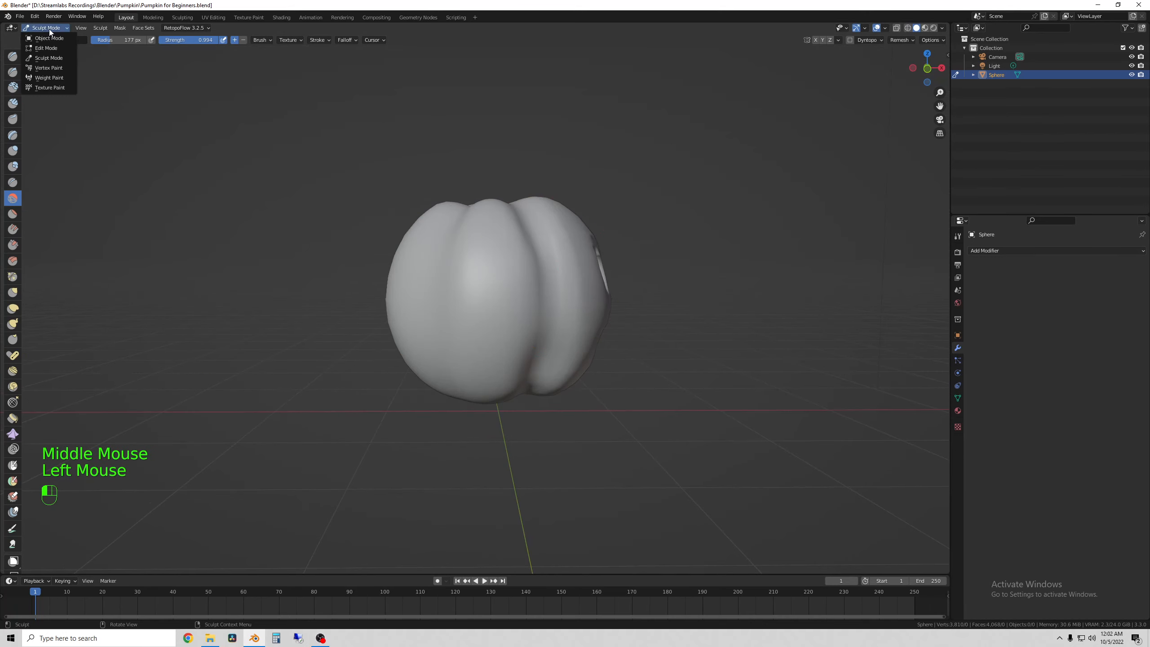
pyautogui.click(44, 38)
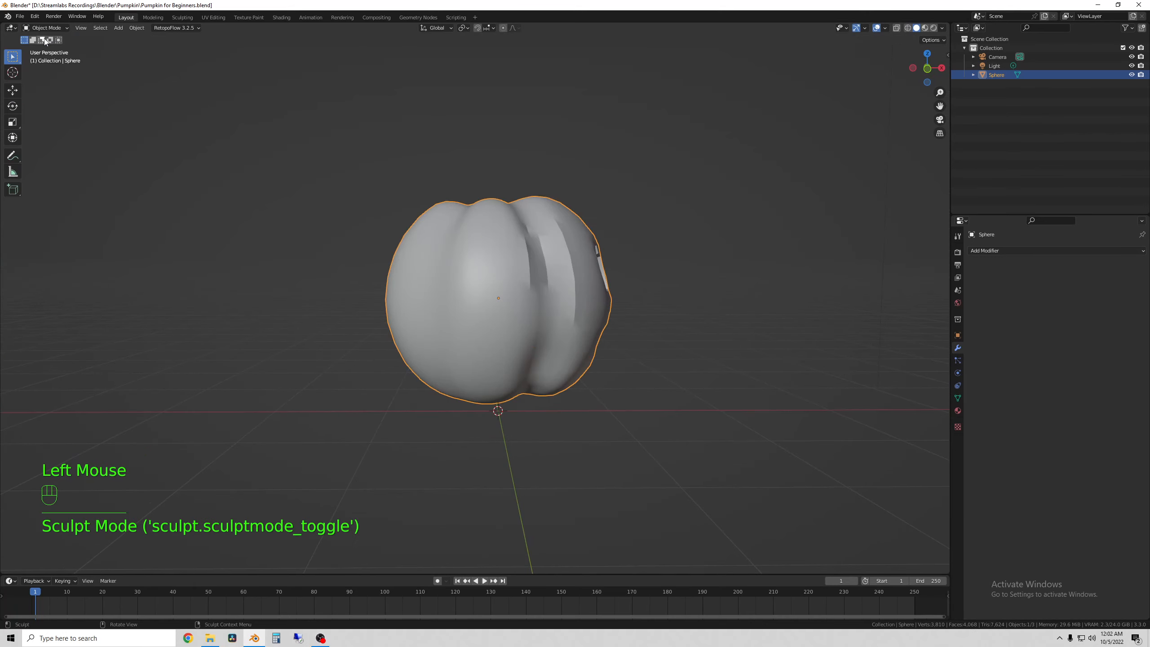
# Examine the shading of the side groove up close and display the pumpkin in wireframe to inspect its mesh.
pyautogui.moveTo(600, 321); pyautogui.dragTo(505, 336, button='middle')
pyautogui.scroll(2, 654, 353)
pyautogui.scroll(2, 589, 346)
pyautogui.scroll(1, 564, 345)
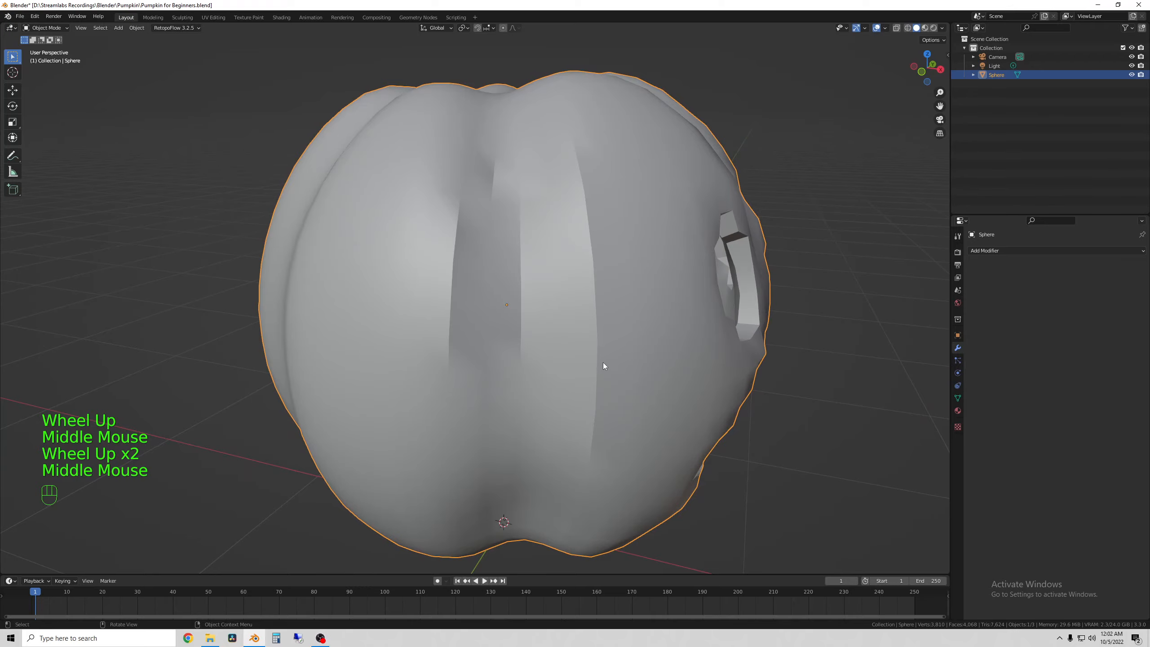
pyautogui.scroll(-1, 593, 348)
pyautogui.moveTo(587, 336); pyautogui.dragTo(557, 304, button='middle')
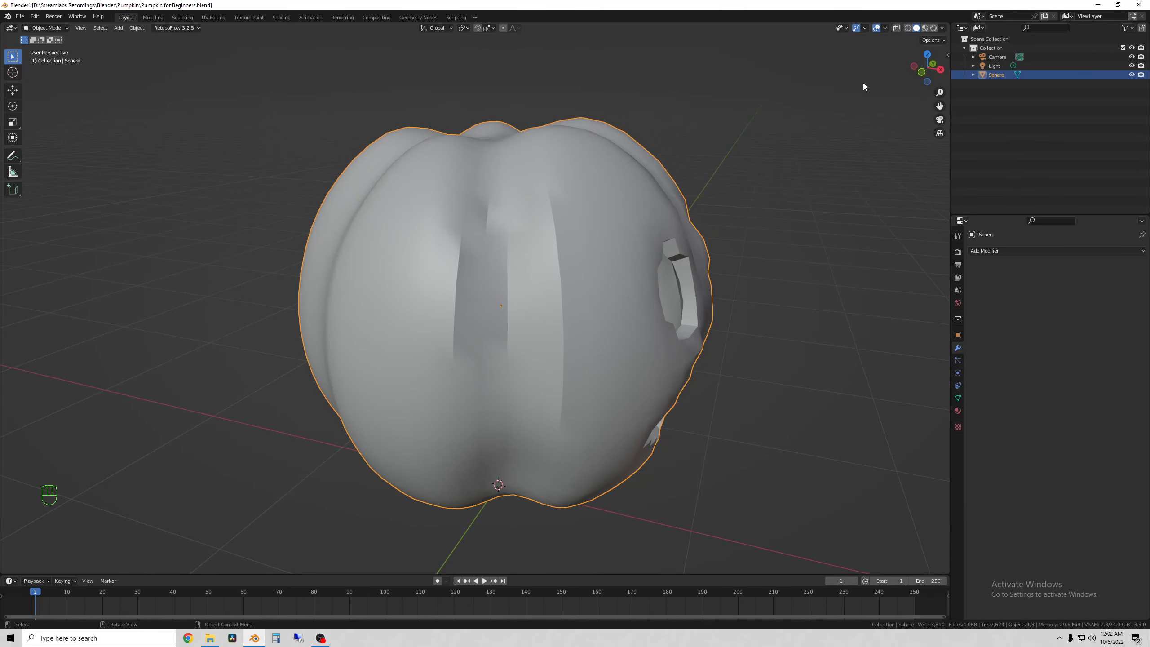
pyautogui.click(908, 29)
pyautogui.scroll(1, 568, 277)
pyautogui.moveTo(568, 277); pyautogui.dragTo(792, 103, button='middle')
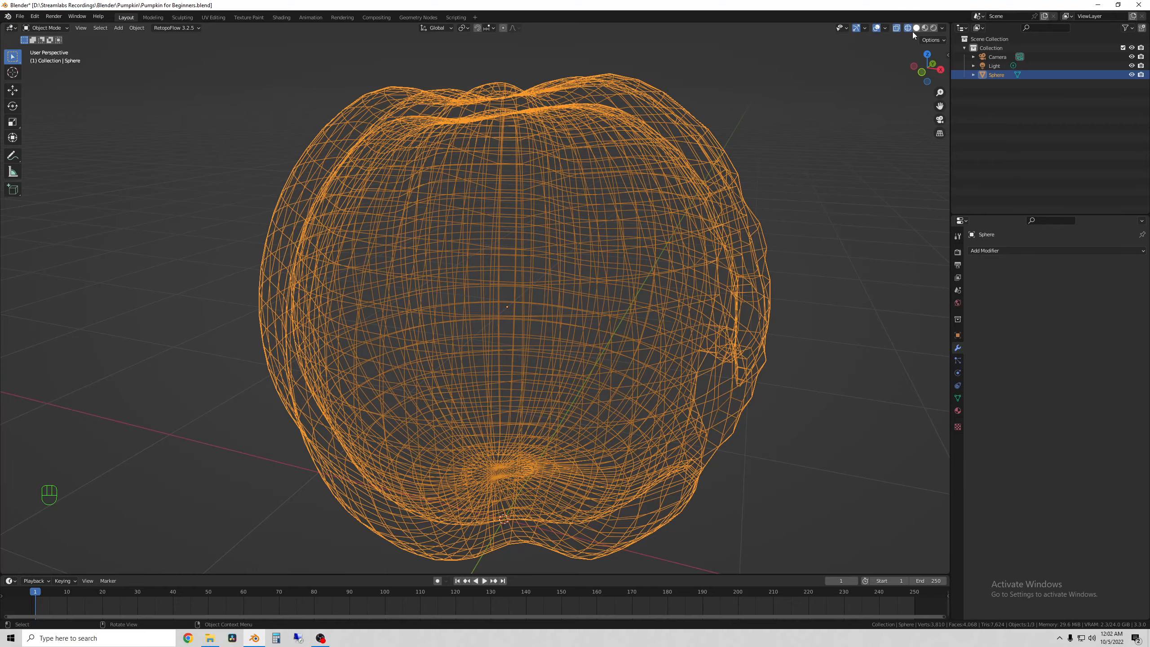
# Turn off X-ray to inspect the pumpkin's wireframe and return the viewport to solid shading.
pyautogui.scroll(-3, 608, 353)
pyautogui.moveTo(587, 324); pyautogui.dragTo(585, 358, button='middle')
pyautogui.click(897, 27)
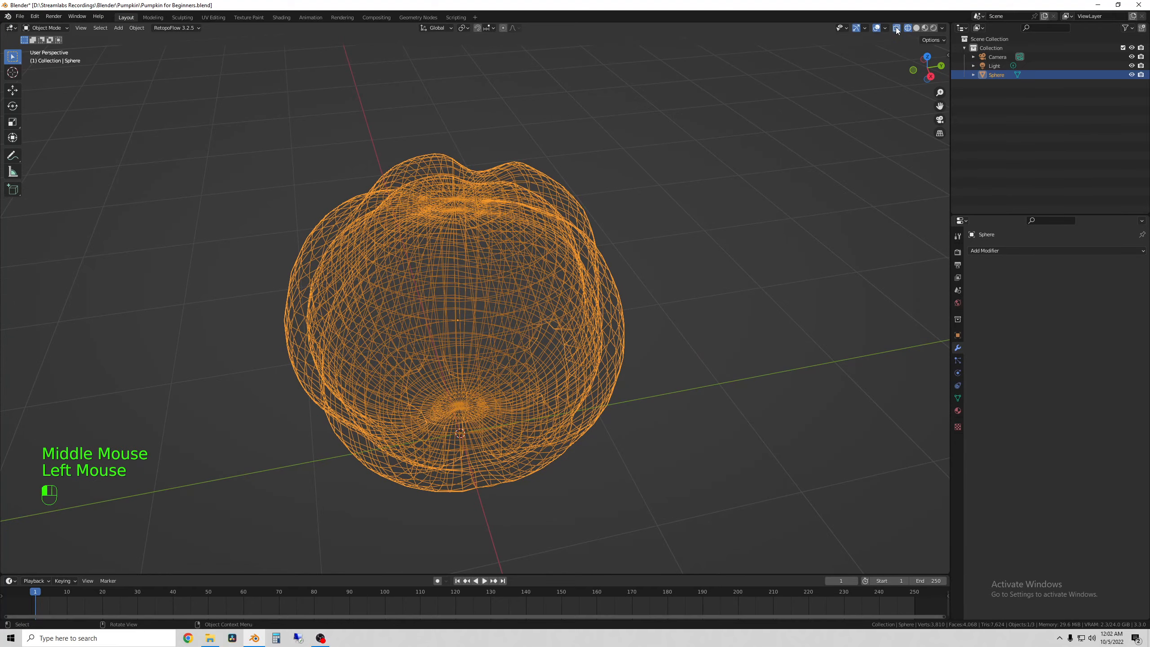
pyautogui.scroll(3, 372, 492)
pyautogui.moveTo(372, 492); pyautogui.dragTo(927, 47, button='middle')
pyautogui.scroll(-1, 927, 47)
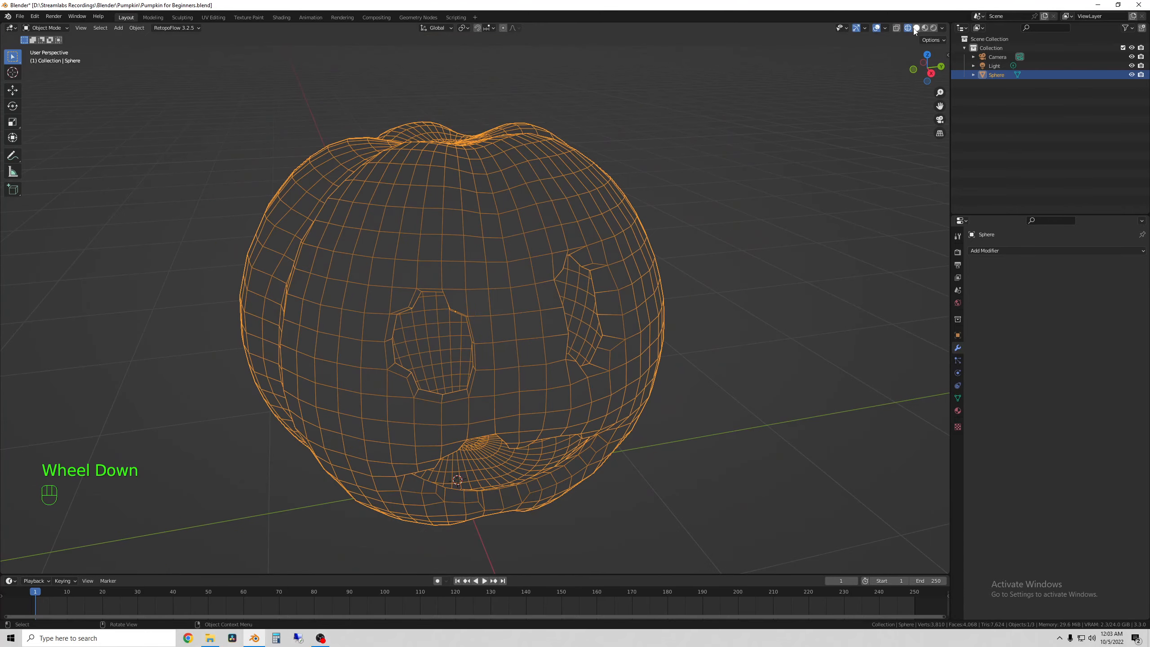
pyautogui.click(917, 28)
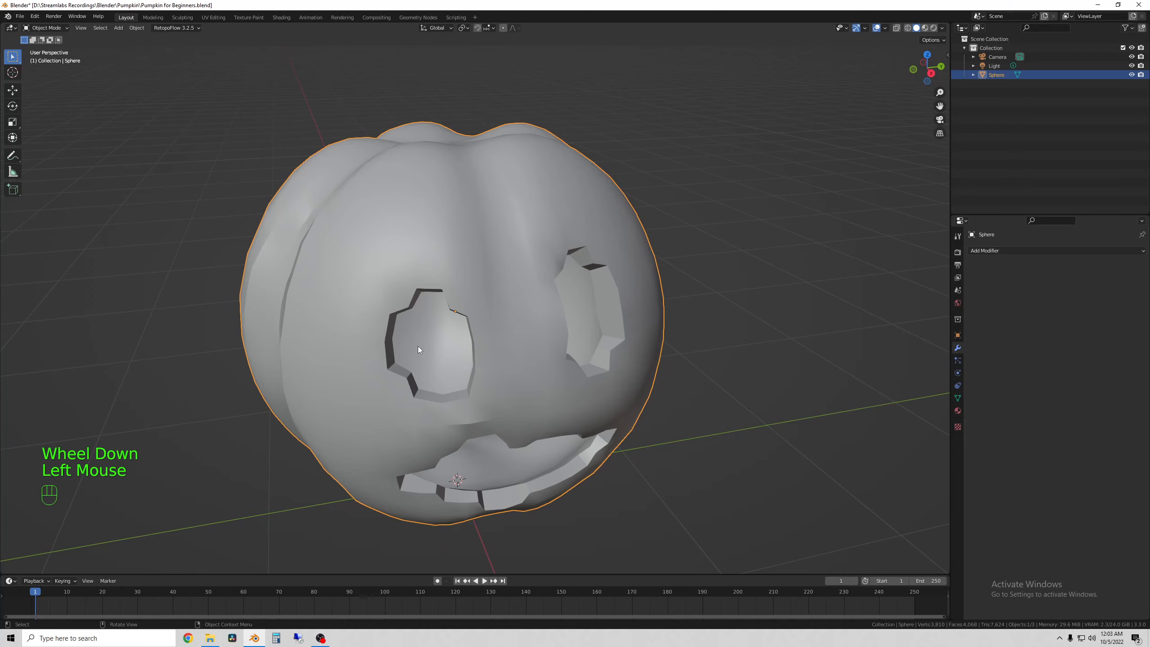
# Apply Shade Auto Smooth and Shade Smooth in turn to the pumpkin to compare the two results.
pyautogui.moveTo(418, 346); pyautogui.dragTo(466, 321, button='middle')
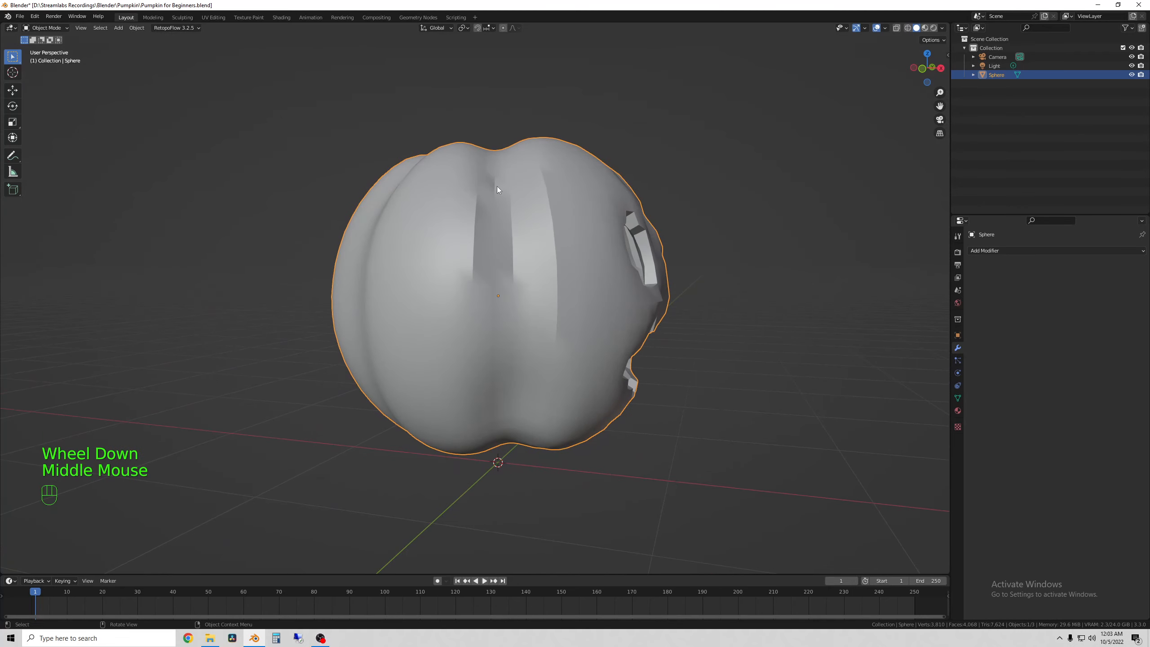
pyautogui.moveTo(523, 256); pyautogui.dragTo(527, 203, button='middle')
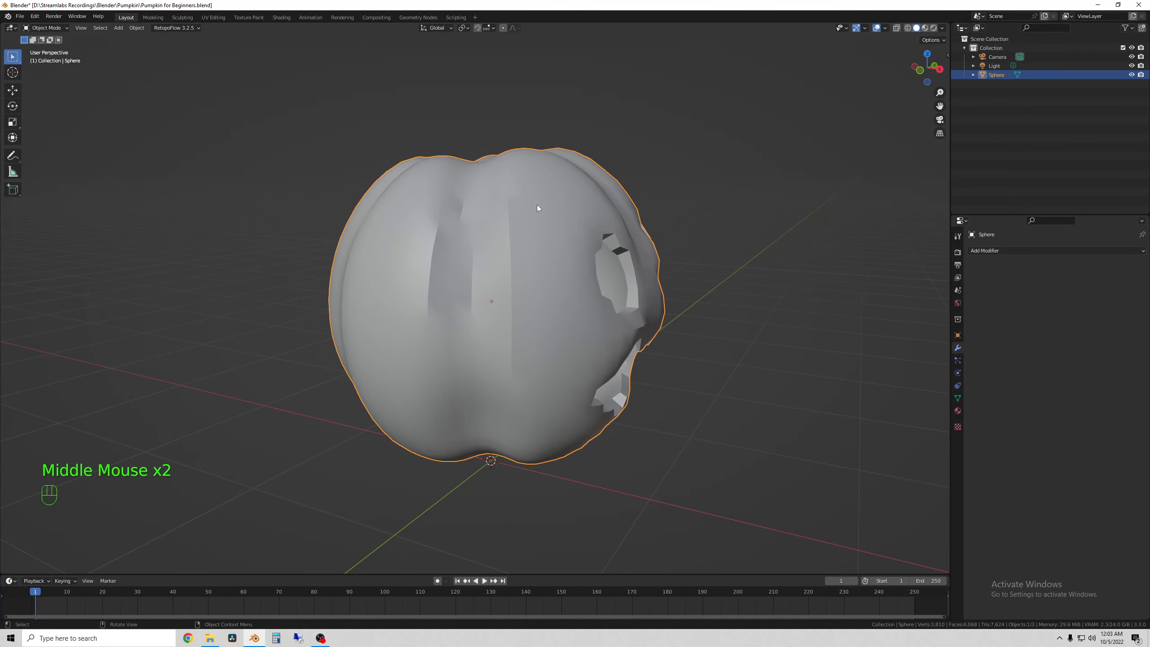
pyautogui.rightClick(538, 205)
pyautogui.rightClick(555, 203)
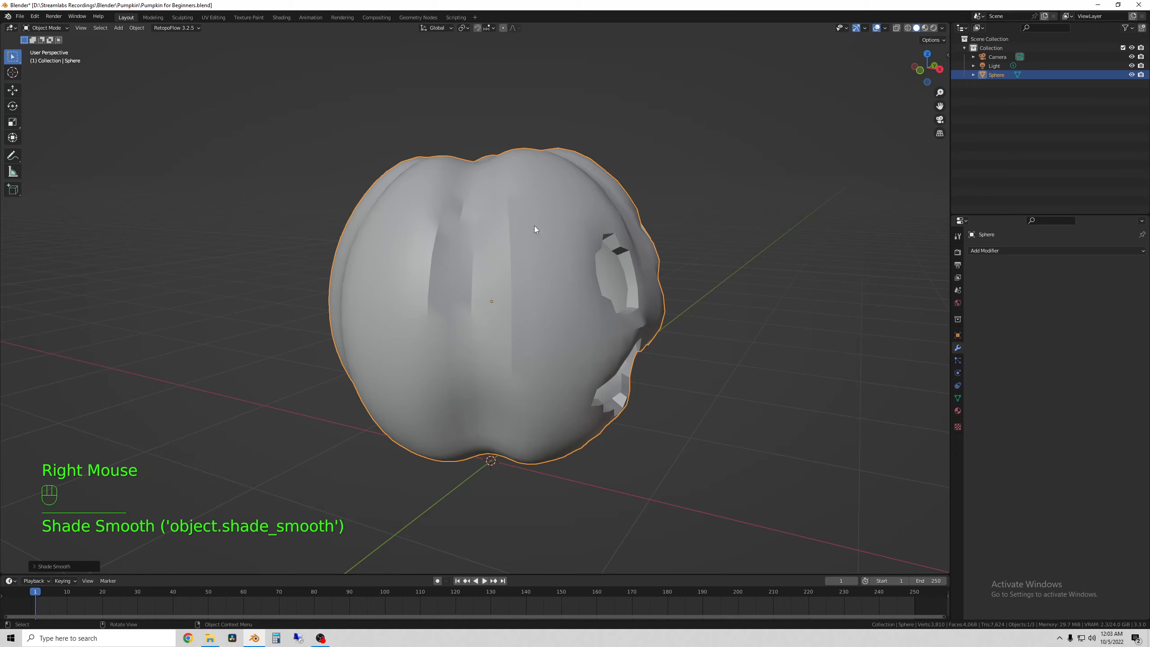
pyautogui.rightClick(516, 249)
pyautogui.click(506, 236)
pyautogui.moveTo(505, 245); pyautogui.dragTo(417, 245, button='middle')
# Try Shade Flat on the pumpkin and compare it with Shade Auto Smooth.
pyautogui.rightClick(367, 228)
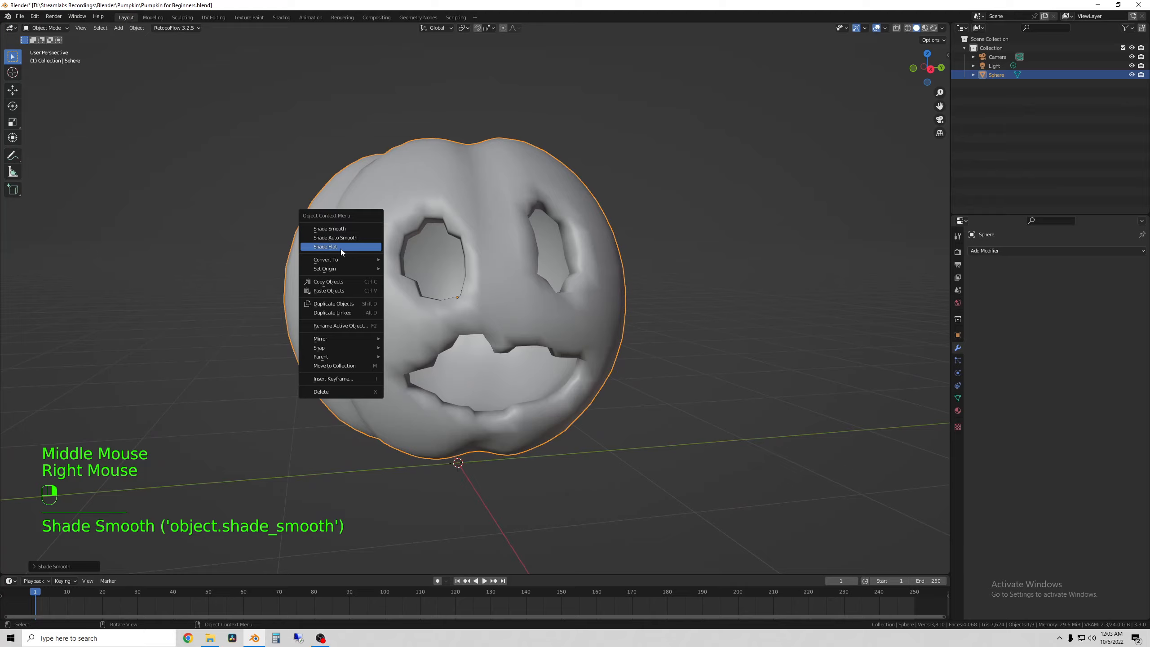
pyautogui.click(341, 248)
pyautogui.moveTo(342, 249); pyautogui.dragTo(383, 262, button='middle')
pyautogui.rightClick(387, 232)
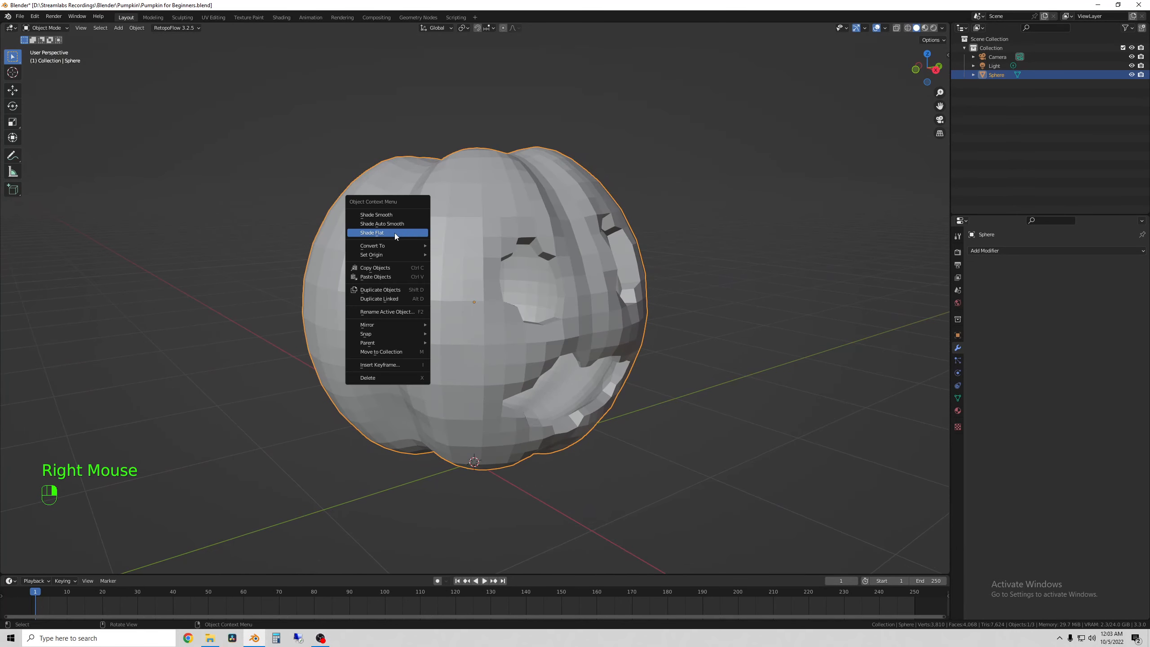
pyautogui.click(401, 224)
pyautogui.moveTo(401, 224); pyautogui.dragTo(487, 300, button='middle')
pyautogui.moveTo(479, 244); pyautogui.dragTo(557, 317, button='middle')
# Apply Shade Smooth to the pumpkin and inspect its grooves and carved face openings.
pyautogui.rightClick(566, 300)
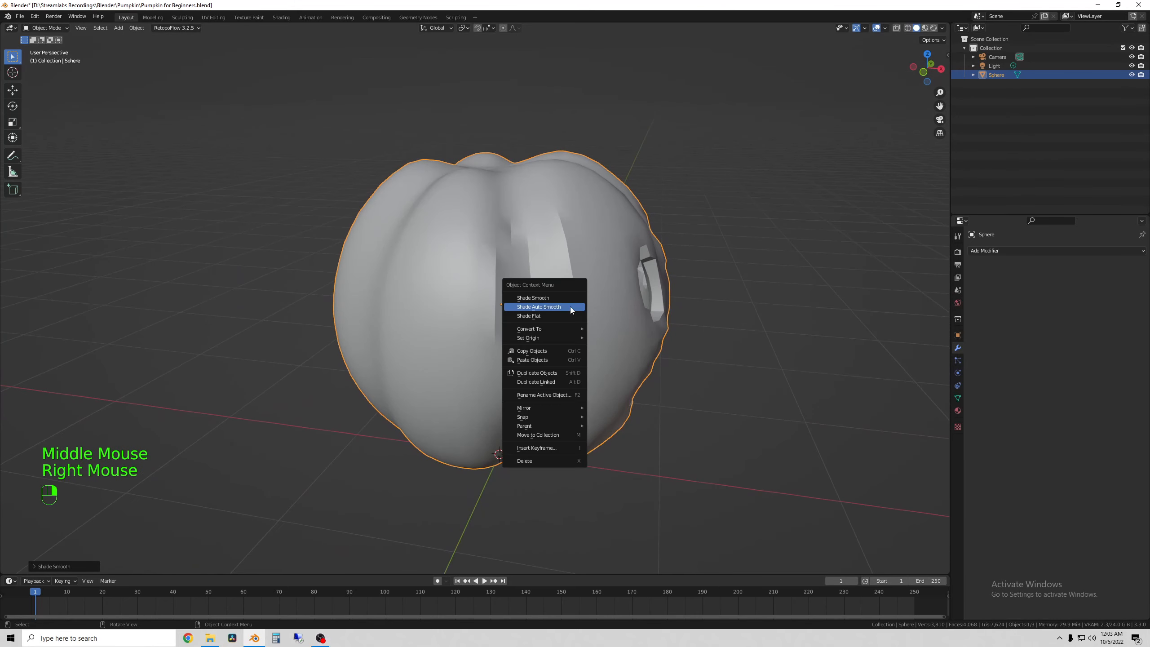
pyautogui.click(556, 299)
pyautogui.moveTo(598, 367); pyautogui.dragTo(589, 231, button='middle')
pyautogui.scroll(2, 494, 349)
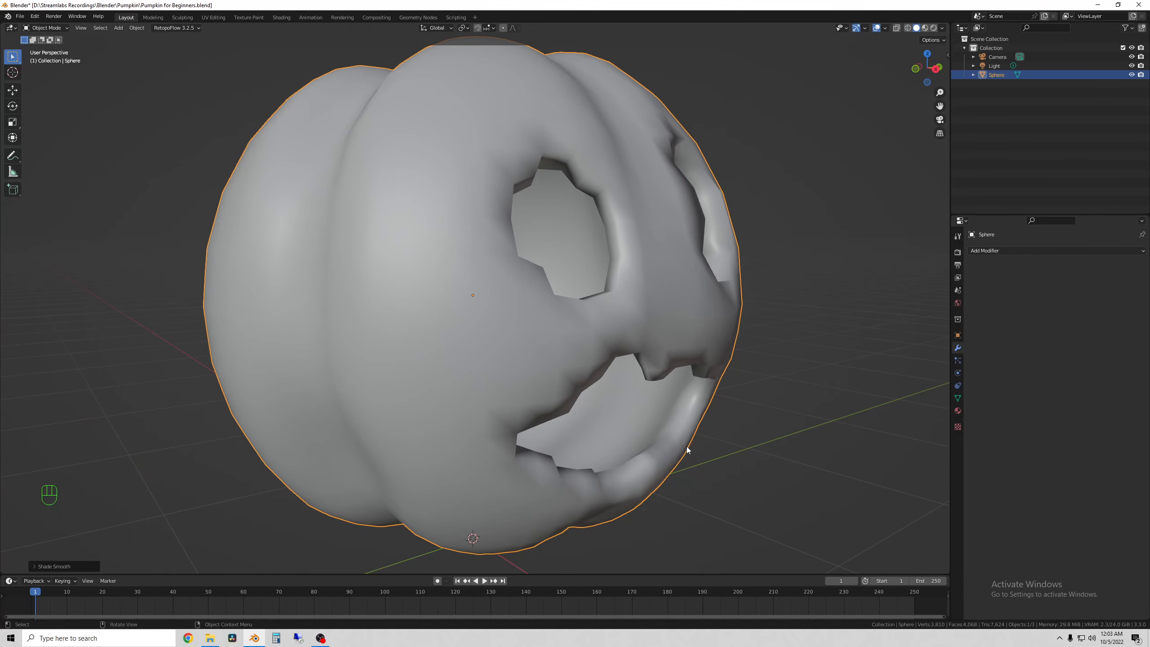
pyautogui.moveTo(687, 445)
pyautogui.mouseDown(button='middle')
pyautogui.moveTo(603, 470)
pyautogui.moveTo(683, 457)
pyautogui.mouseUp(button='middle')
pyautogui.scroll(-2, 440, 327)
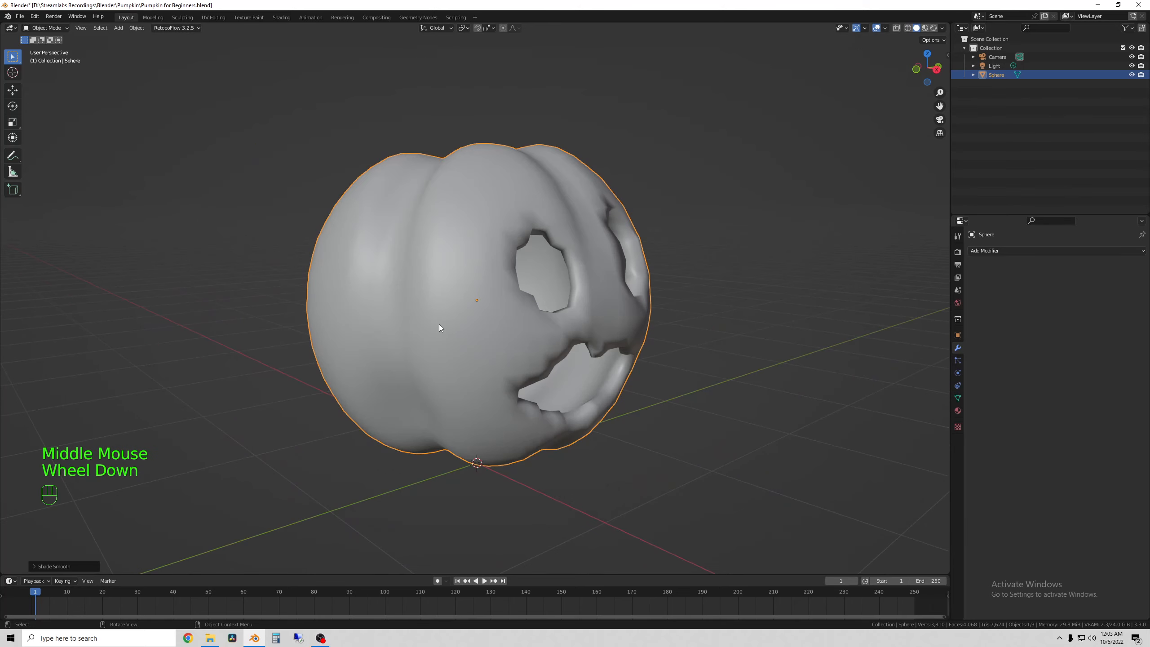
pyautogui.moveTo(440, 327); pyautogui.dragTo(485, 334, button='middle')
pyautogui.scroll(-1, 485, 334)
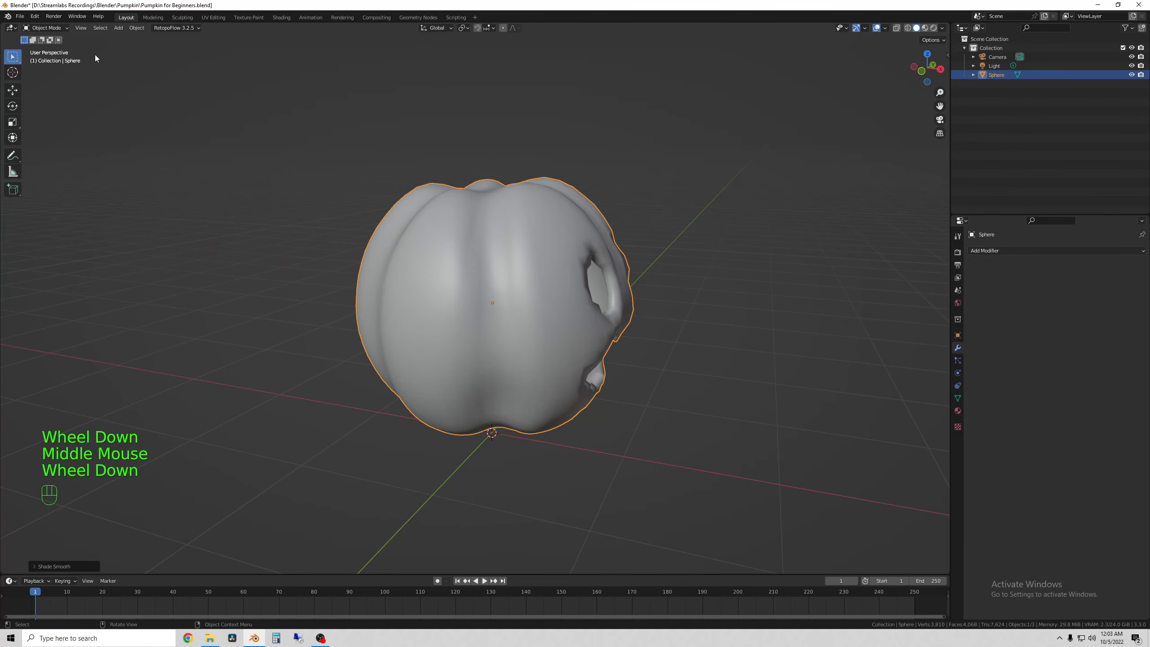
# Select the entire pumpkin mesh in Edit Mode and recalculate its normals outward.
pyautogui.click(56, 29)
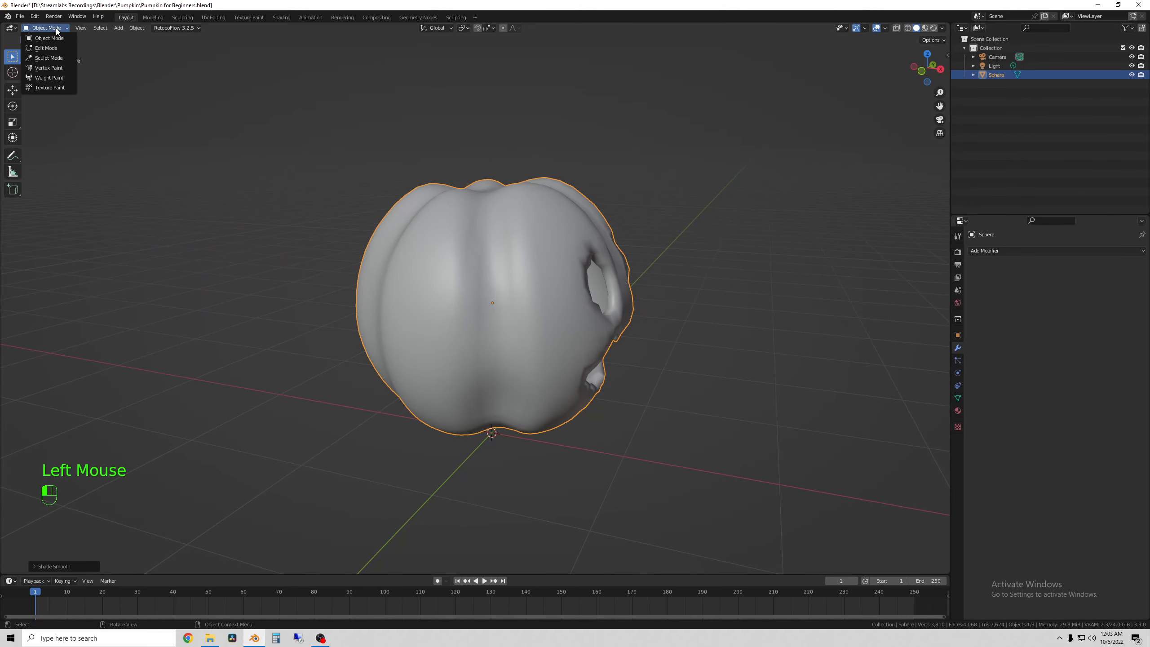
pyautogui.click(51, 48)
pyautogui.scroll(2, 634, 317)
pyautogui.moveTo(634, 318); pyautogui.dragTo(507, 319, button='middle')
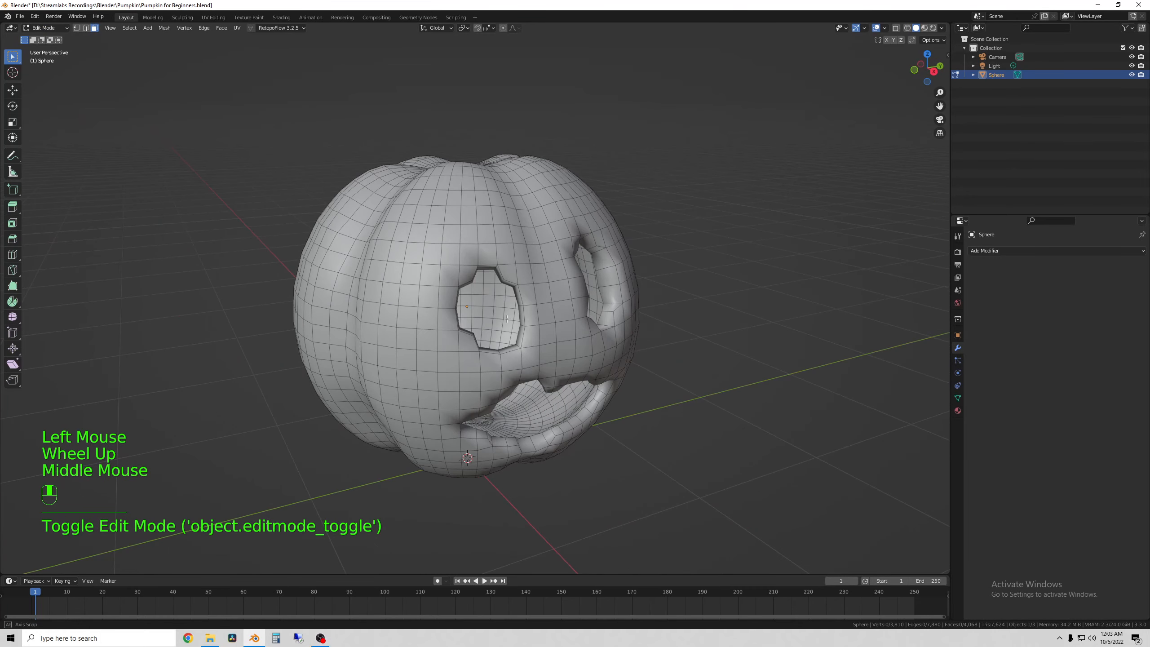
pyautogui.press('a')
pyautogui.moveTo(711, 221); pyautogui.dragTo(590, 209, button='middle')
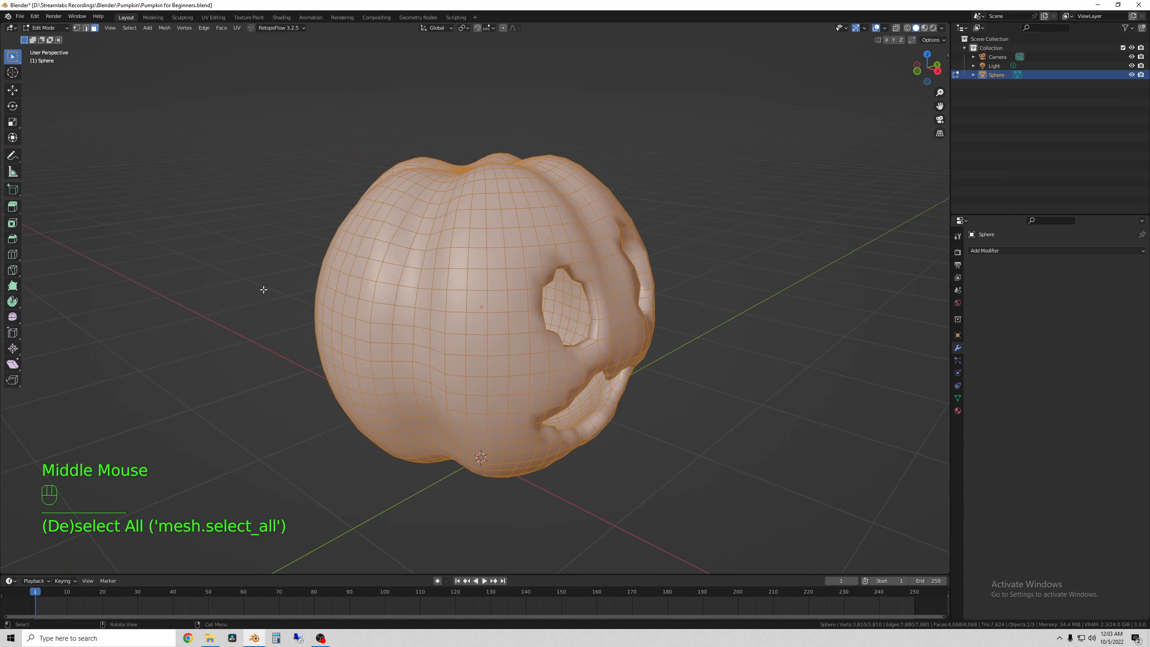
pyautogui.hotkey('ctrl', 'n')
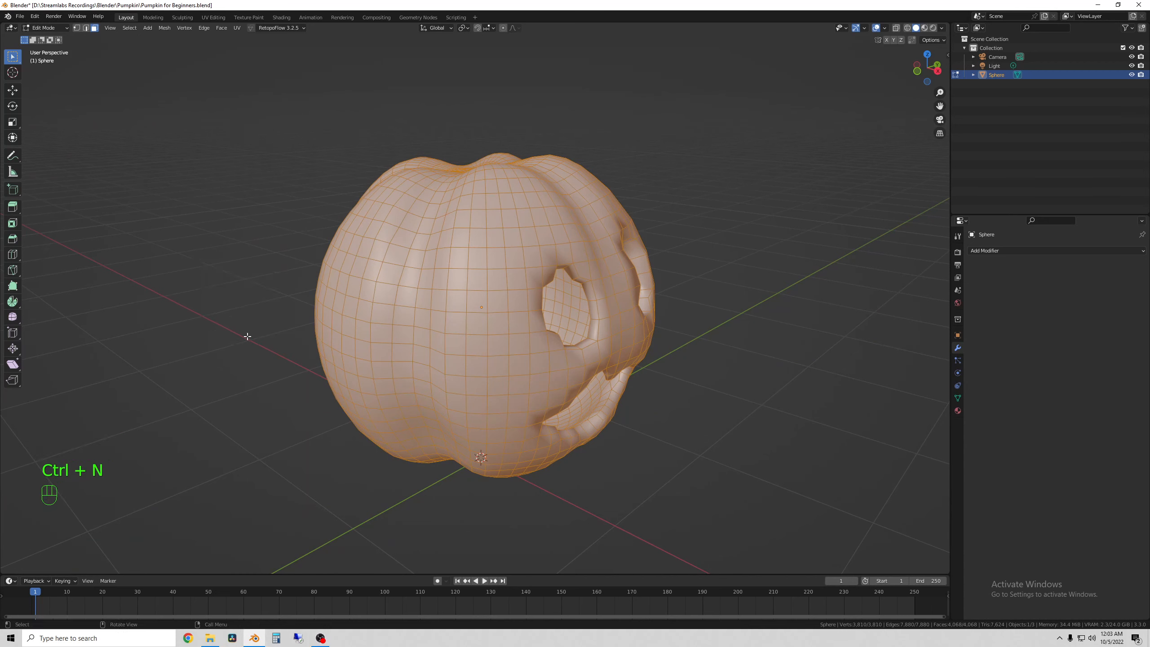
pyautogui.hotkey('shift', 'n')
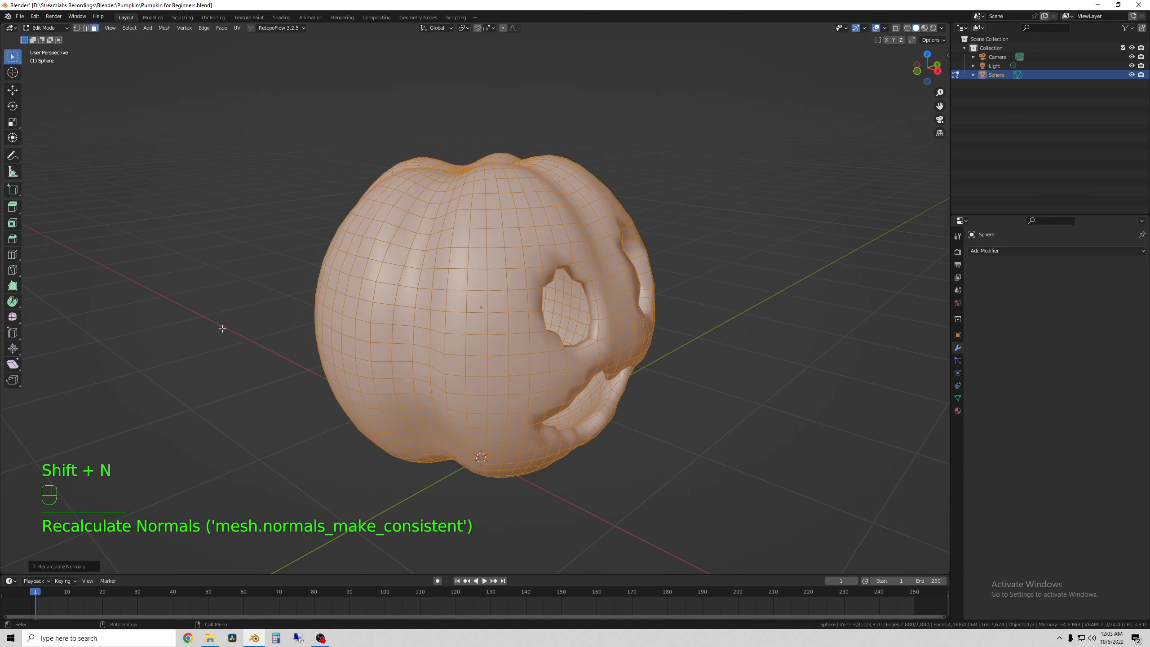
pyautogui.moveTo(427, 366)
pyautogui.mouseDown(button='middle')
pyautogui.moveTo(335, 364)
pyautogui.moveTo(430, 359)
pyautogui.mouseUp(button='middle')
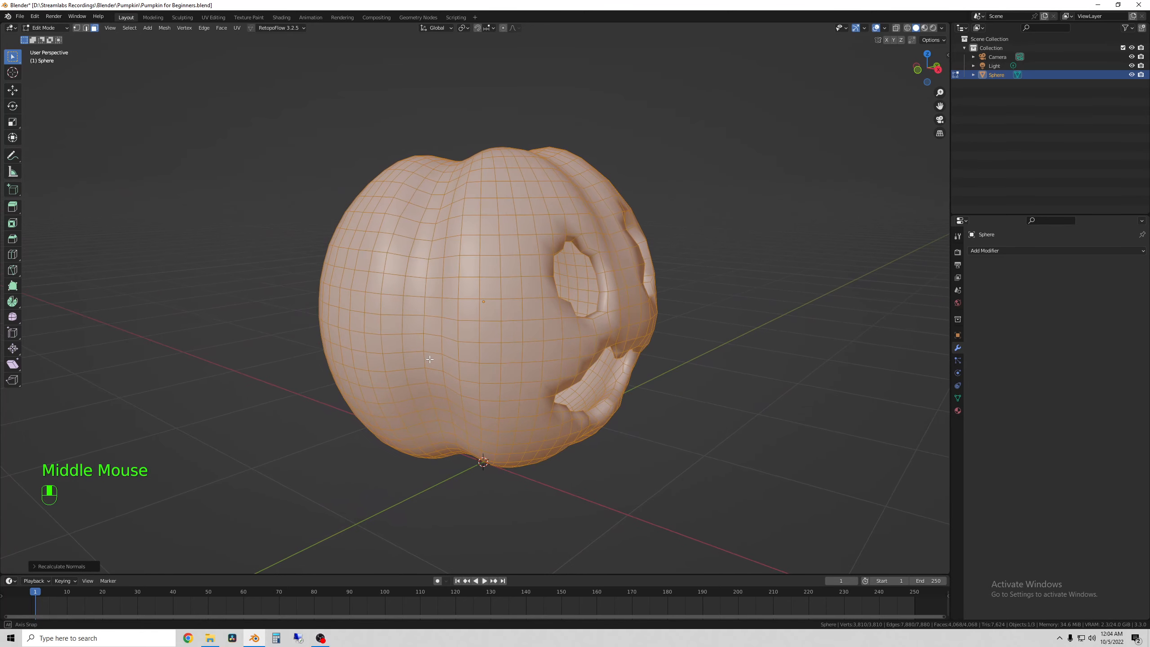
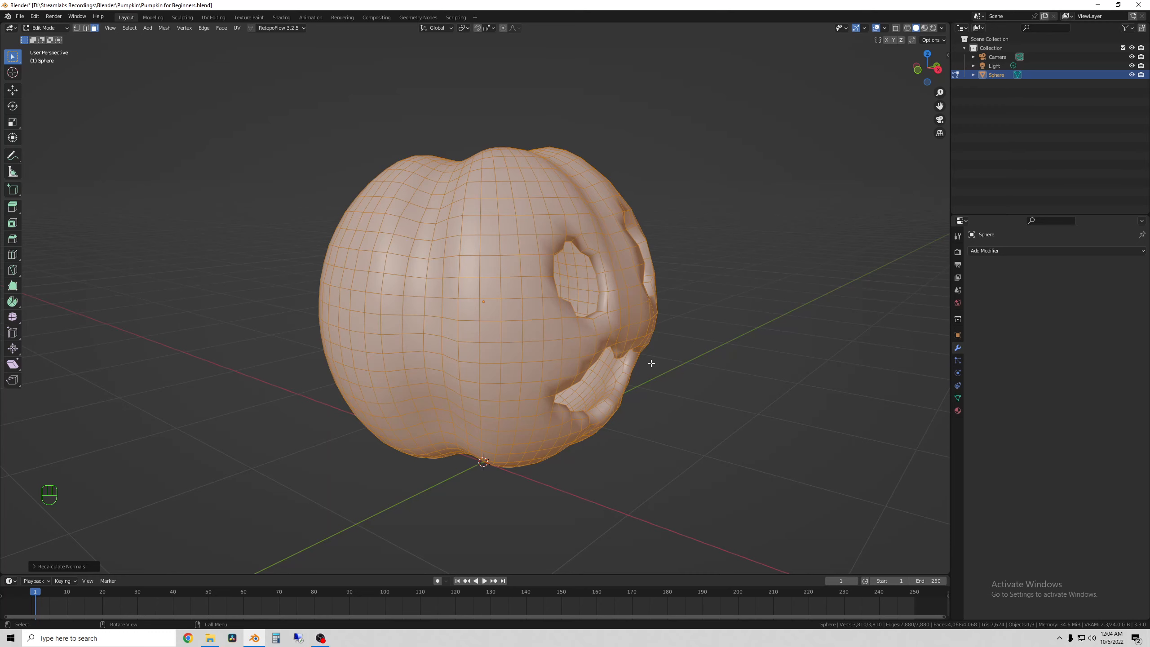
# Expand the Recalculate Normals options, deselect the mesh and return to Object Mode.
pyautogui.moveTo(651, 363)
pyautogui.mouseDown(button='middle')
pyautogui.moveTo(589, 363)
pyautogui.moveTo(649, 334)
pyautogui.moveTo(673, 362)
pyautogui.mouseUp(button='middle')
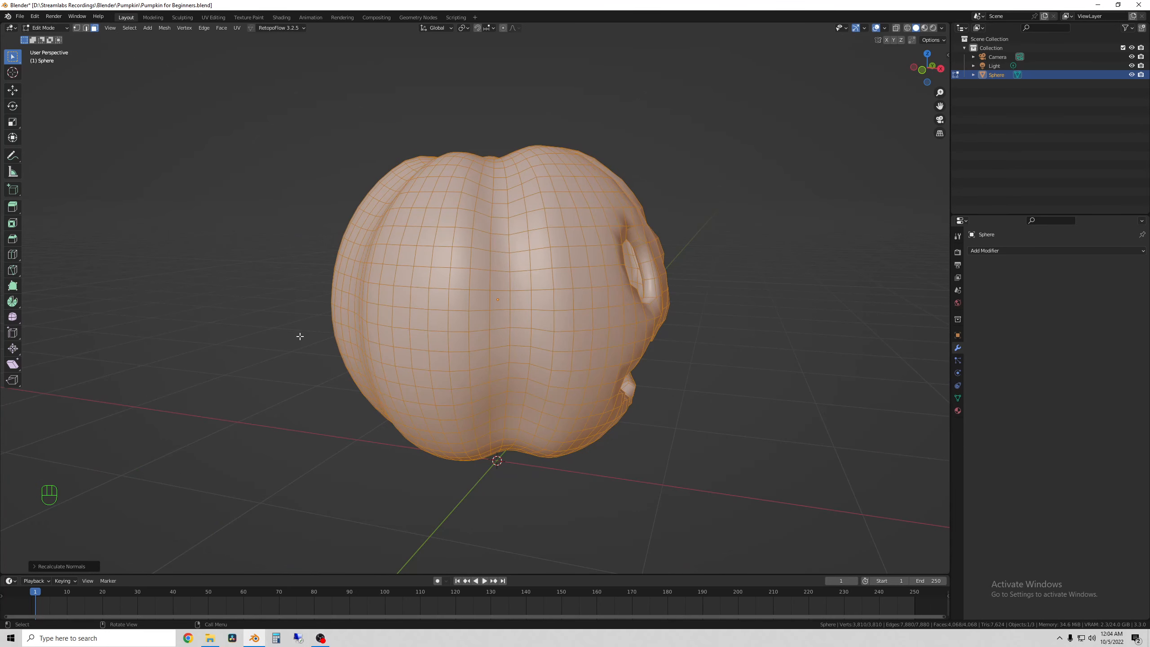
pyautogui.moveTo(297, 322); pyautogui.dragTo(267, 360, button='middle')
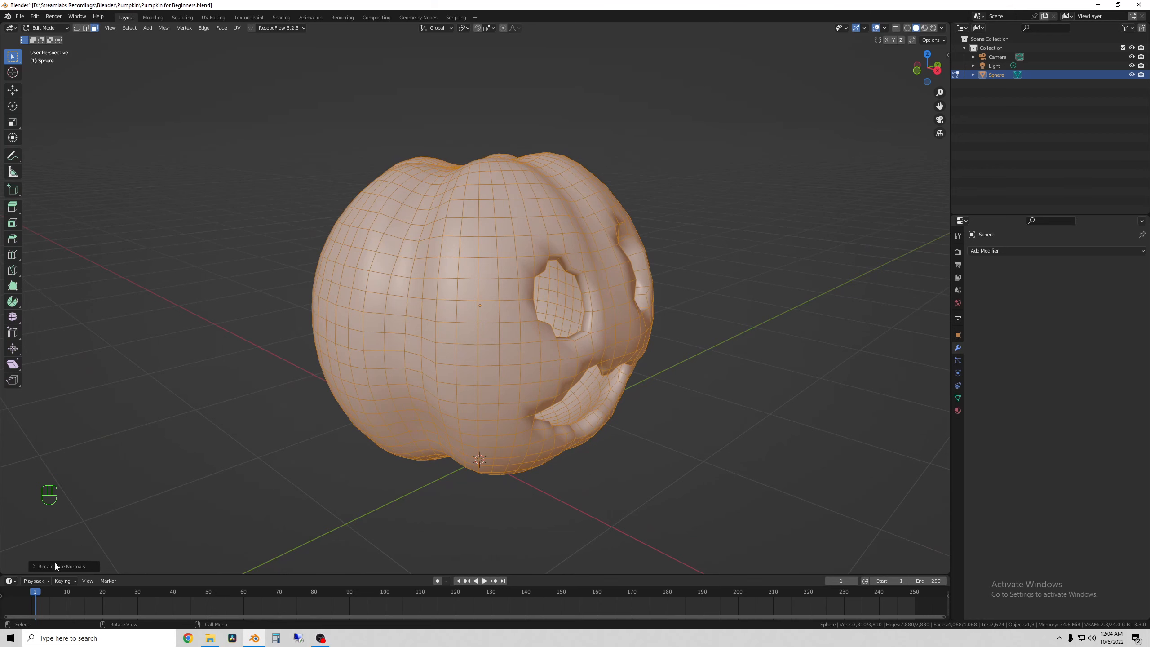
pyautogui.click(33, 565)
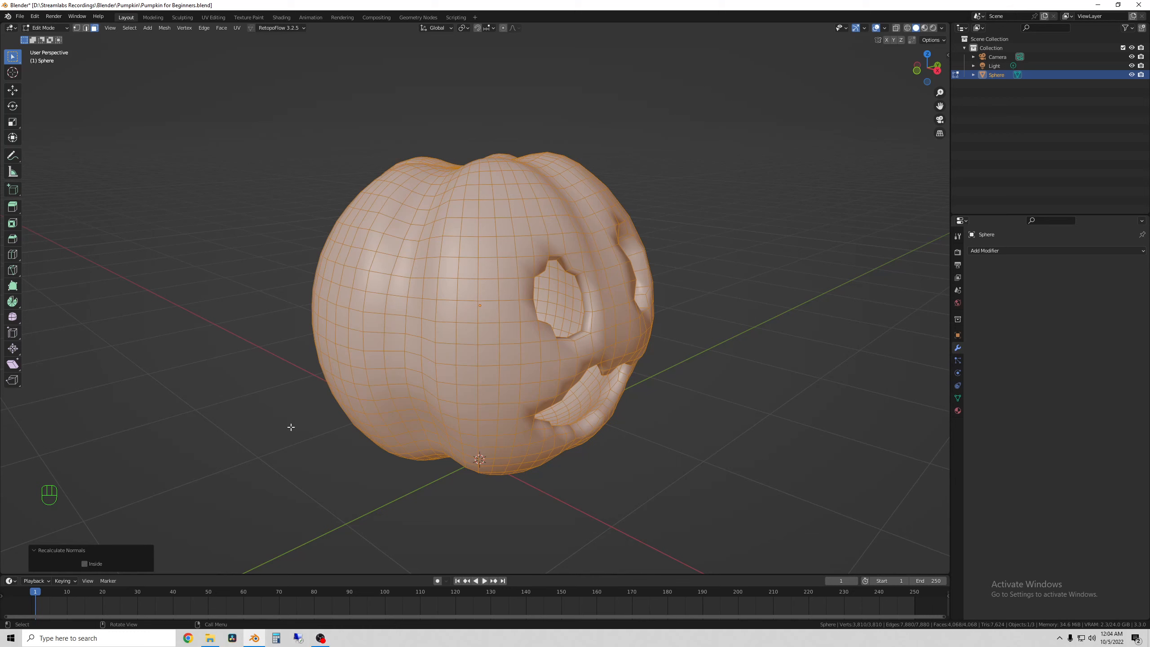
pyautogui.click(240, 412)
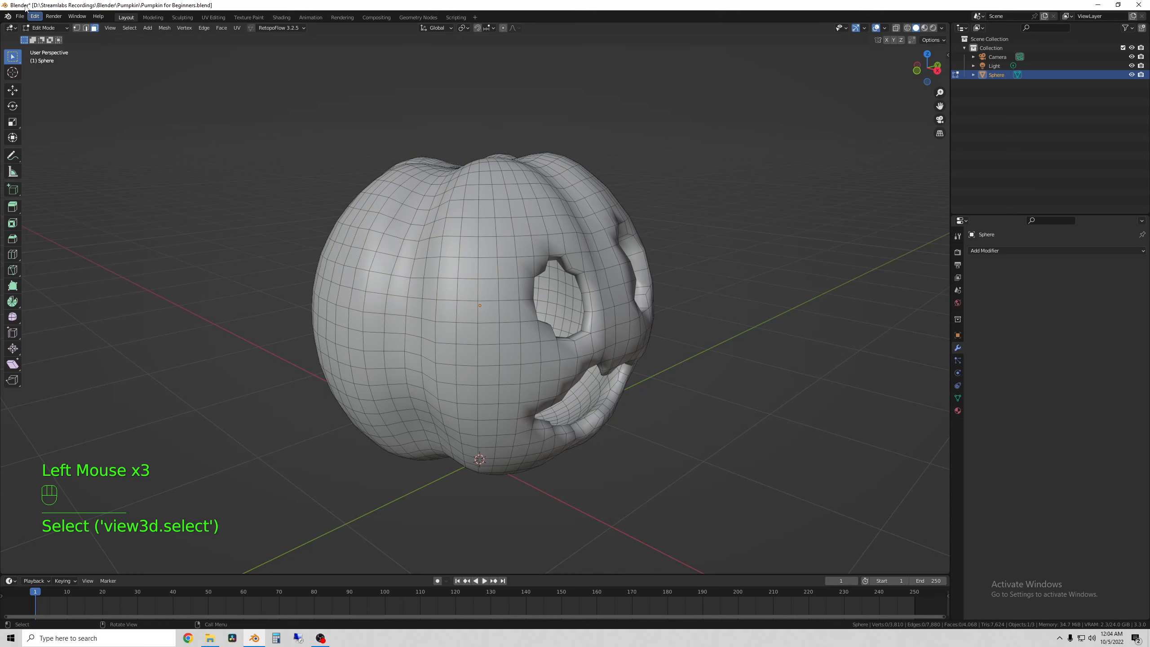
pyautogui.click(53, 30)
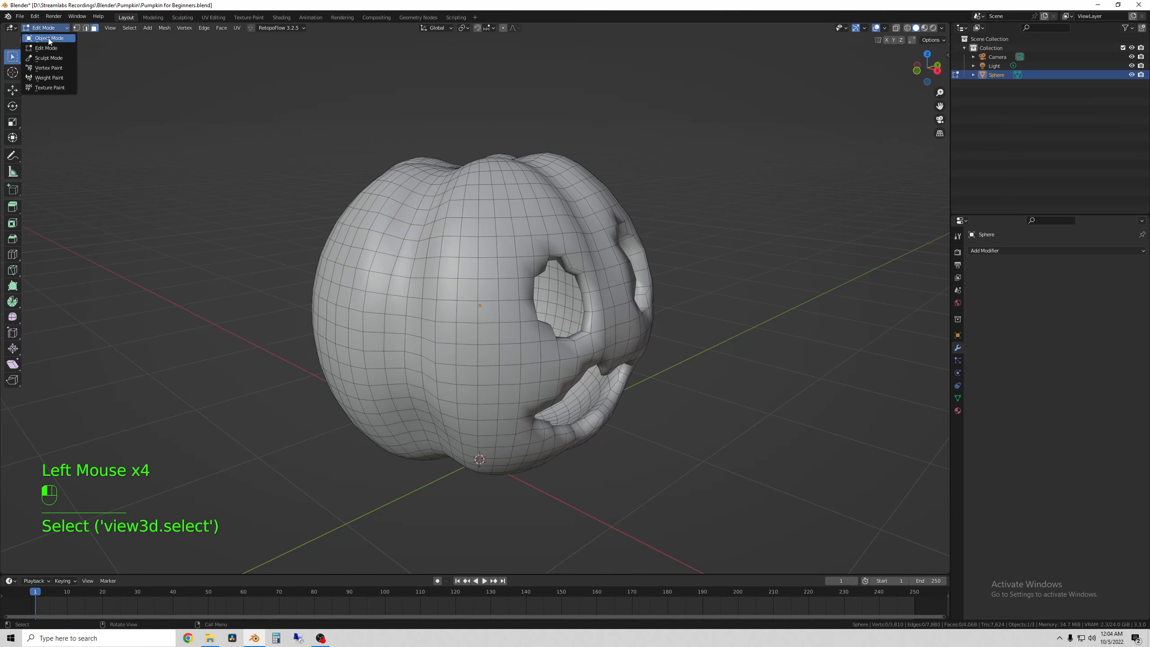
pyautogui.click(48, 38)
# Compare Shade Smooth with Shade Auto Smooth at 30° on the pumpkin after the normals recalculation.
pyautogui.moveTo(771, 149); pyautogui.dragTo(689, 282, button='middle')
pyautogui.rightClick(502, 295)
pyautogui.click(496, 295)
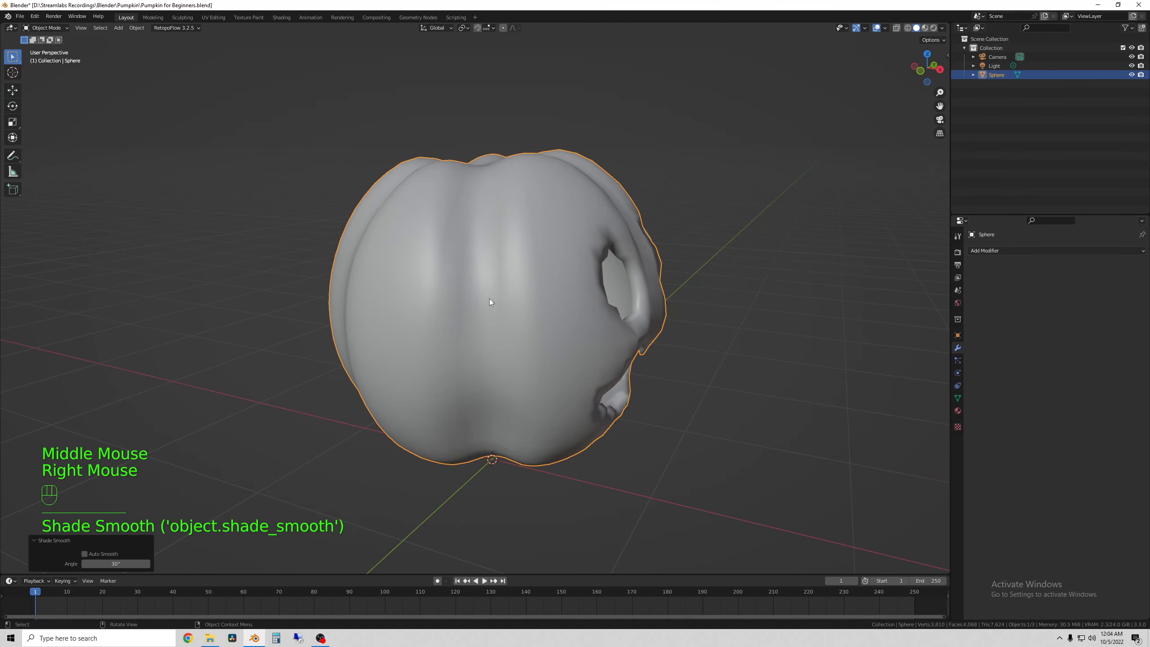
pyautogui.rightClick(515, 300)
pyautogui.click(503, 310)
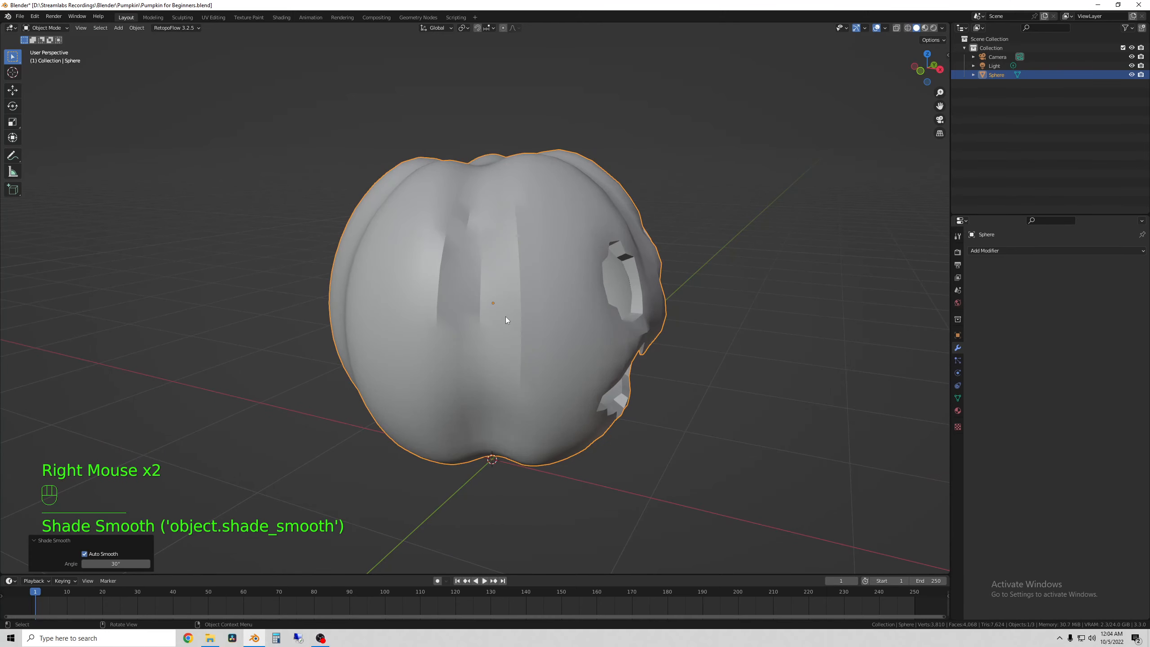
pyautogui.moveTo(505, 316); pyautogui.dragTo(533, 278, button='middle')
pyautogui.scroll(1, 607, 323)
pyautogui.scroll(-1, 455, 300)
# Apply Shade Smooth to the pumpkin with Auto Smooth off and inspect the face and side.
pyautogui.rightClick(525, 281)
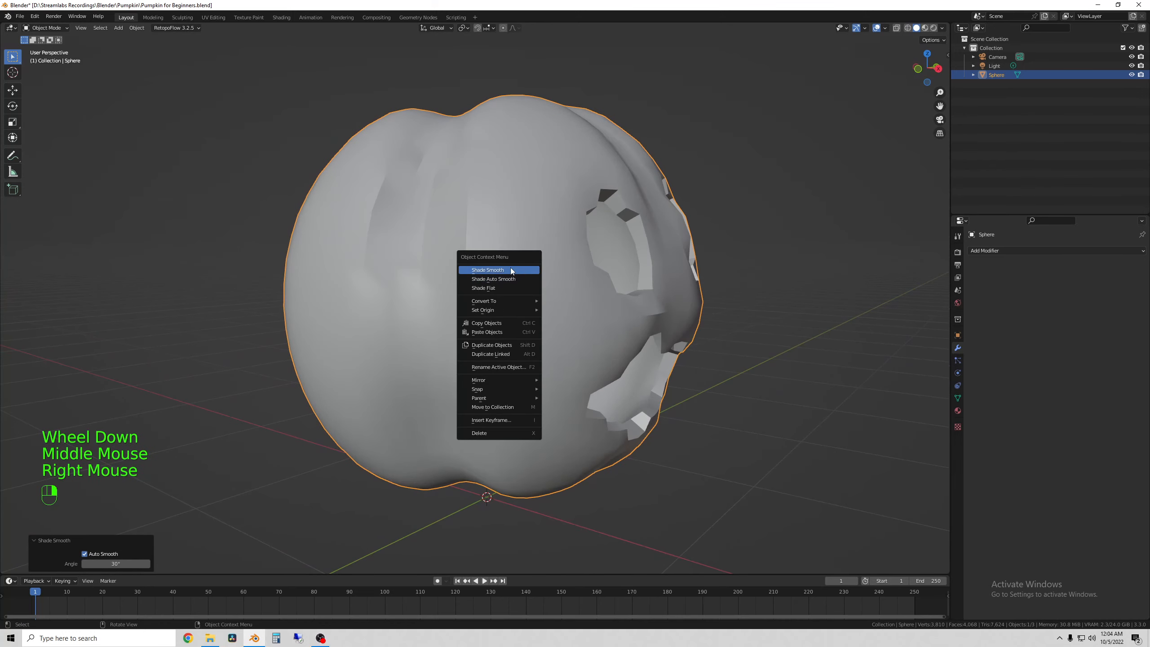
pyautogui.click(510, 269)
pyautogui.moveTo(558, 286); pyautogui.dragTo(516, 280, button='middle')
pyautogui.scroll(-2, 453, 280)
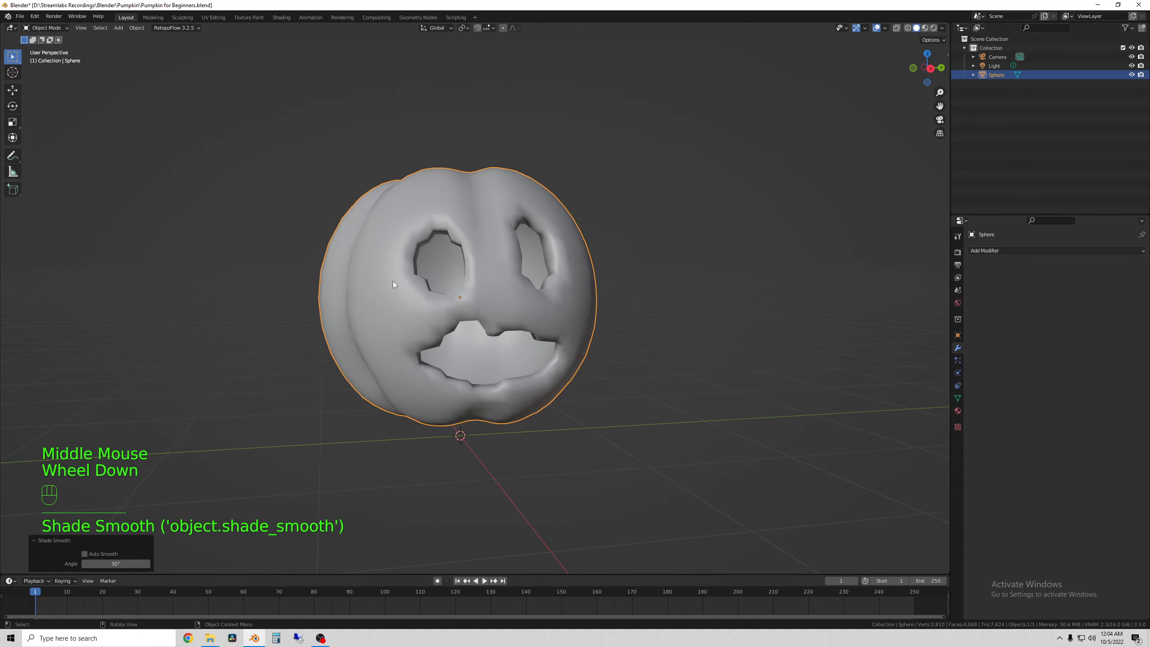
pyautogui.moveTo(392, 280); pyautogui.dragTo(494, 321, button='middle')
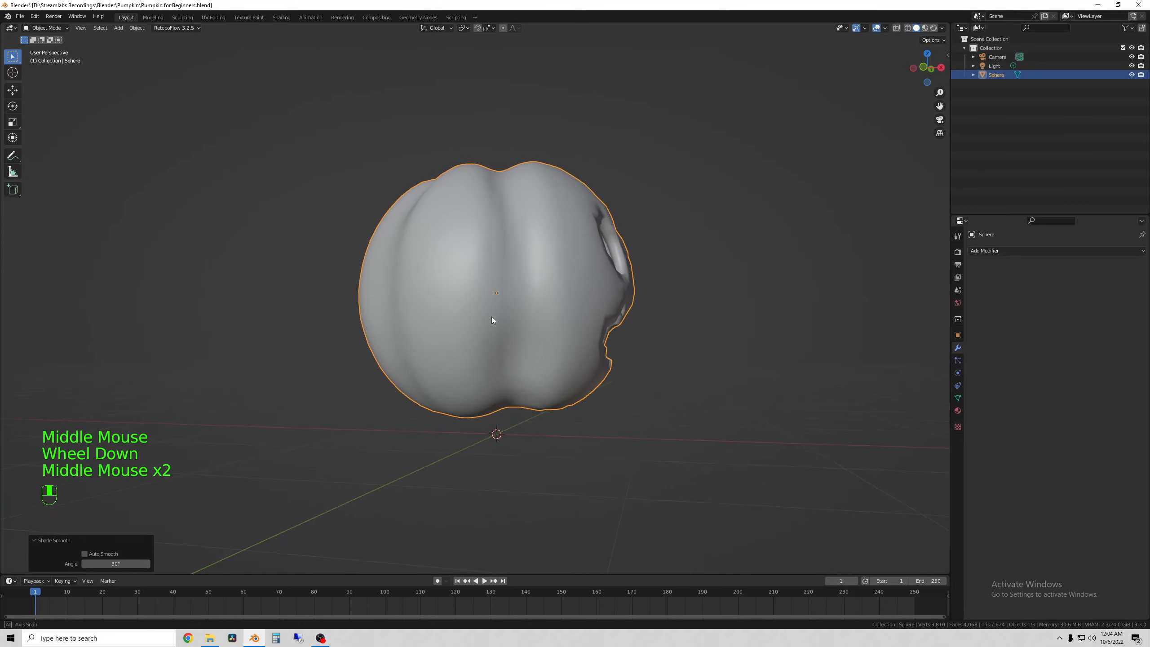
pyautogui.click(485, 270)
pyautogui.moveTo(485, 270); pyautogui.dragTo(461, 321, button='middle')
# Inspect the pumpkin's mesh topology in Edit Mode and return to Object Mode.
pyautogui.click(45, 28)
pyautogui.click(48, 46)
pyautogui.scroll(-1, 268, 213)
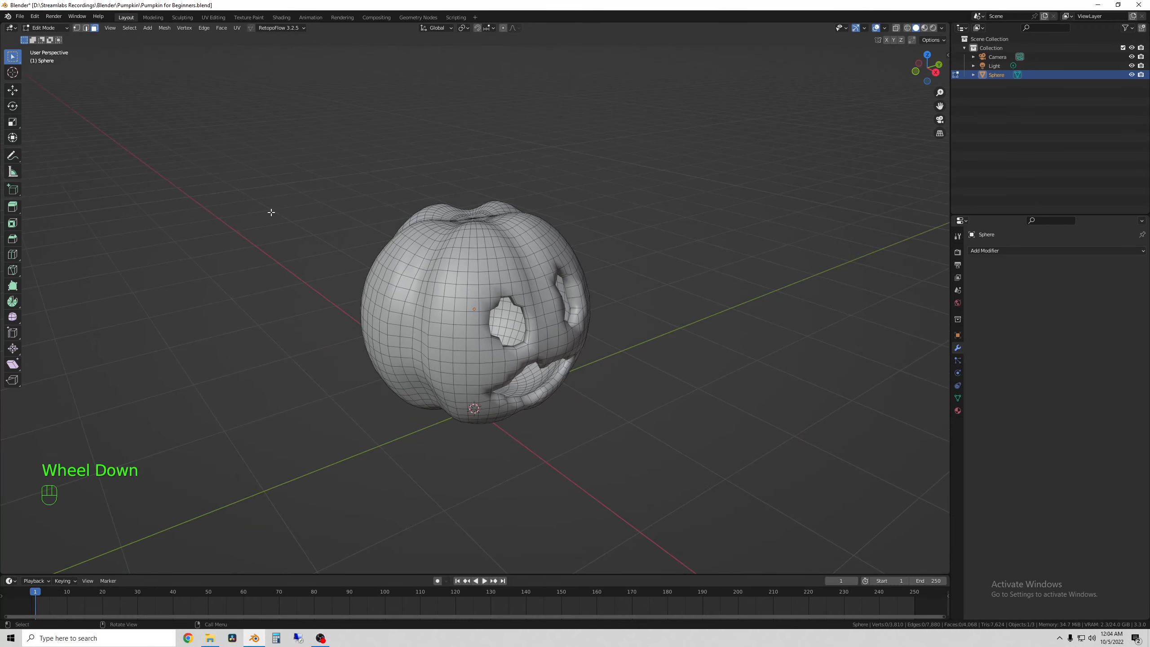
pyautogui.moveTo(270, 211); pyautogui.dragTo(332, 238, button='middle')
pyautogui.scroll(1, 276, 222)
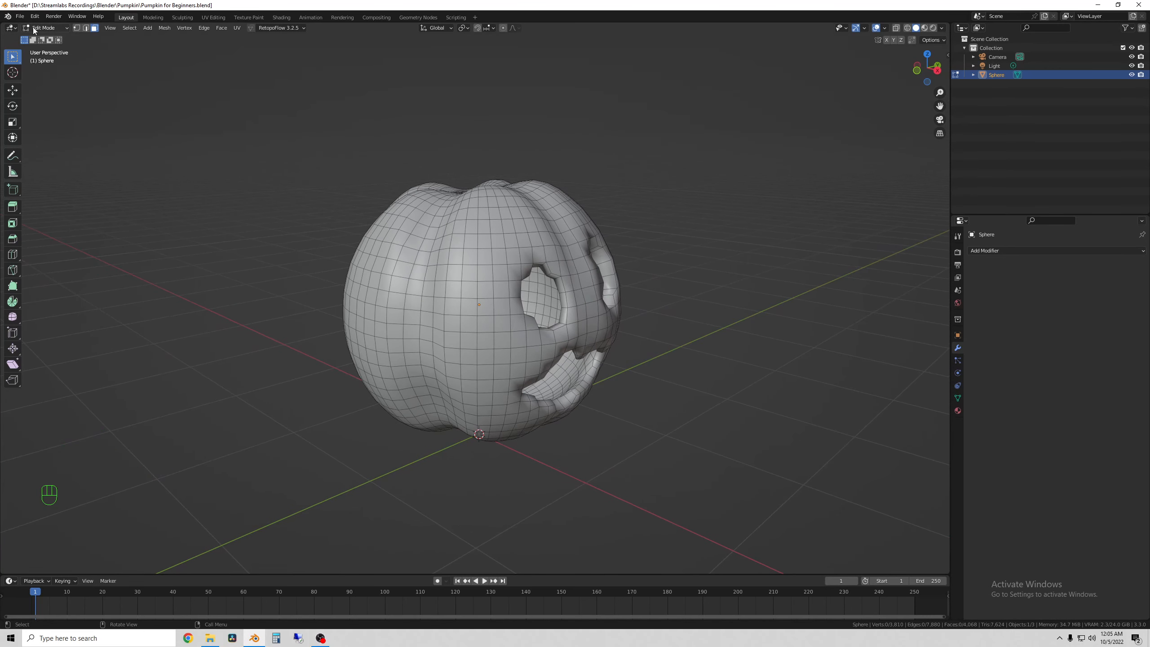
pyautogui.click(34, 28)
pyautogui.click(45, 40)
# Apply Shade Auto Smooth to the pumpkin with a 30° angle and inspect the side grooves.
pyautogui.scroll(2, 417, 342)
pyautogui.moveTo(417, 342); pyautogui.dragTo(438, 346, button='middle')
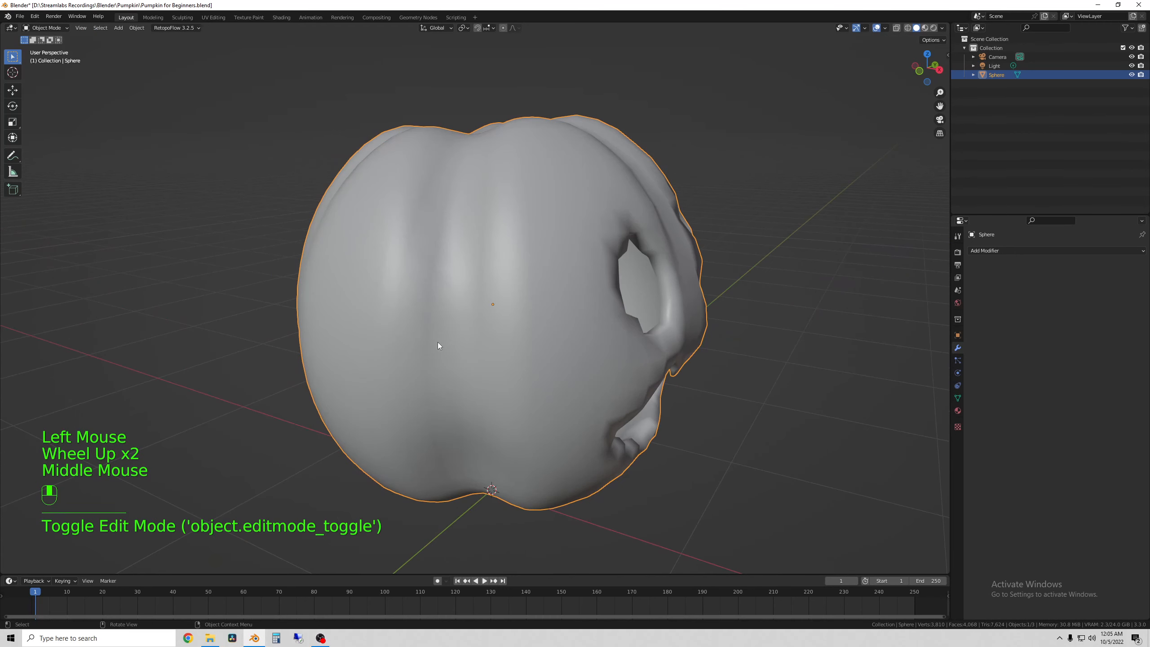
pyautogui.rightClick(438, 346)
pyautogui.click(434, 346)
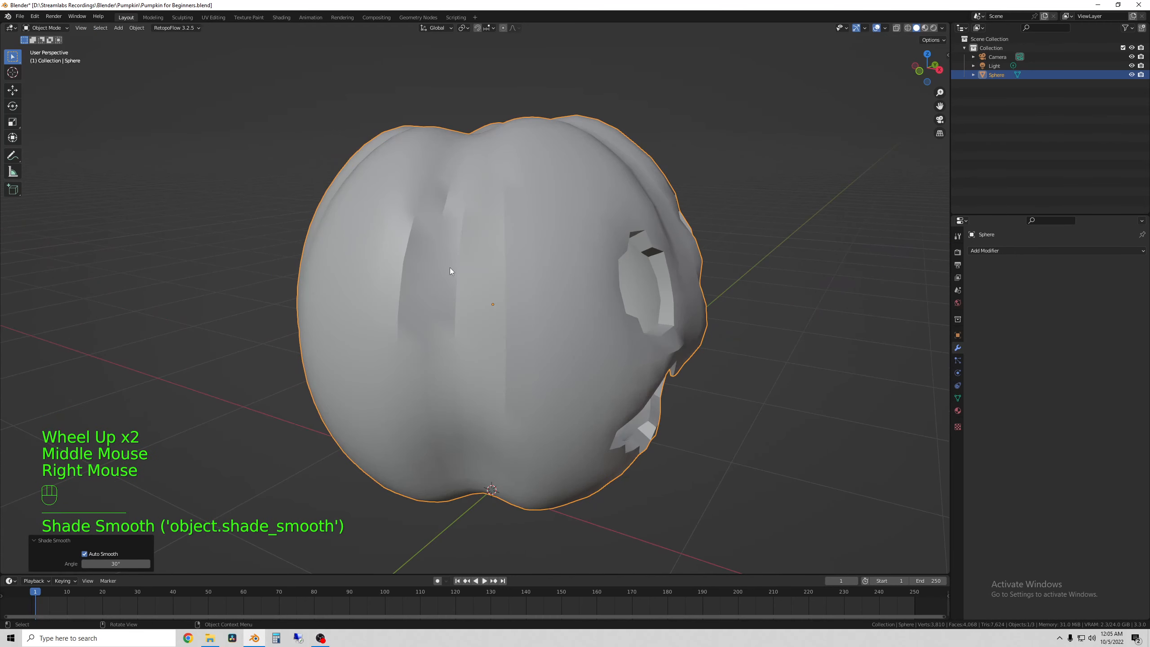
pyautogui.moveTo(449, 268); pyautogui.dragTo(466, 317, button='middle')
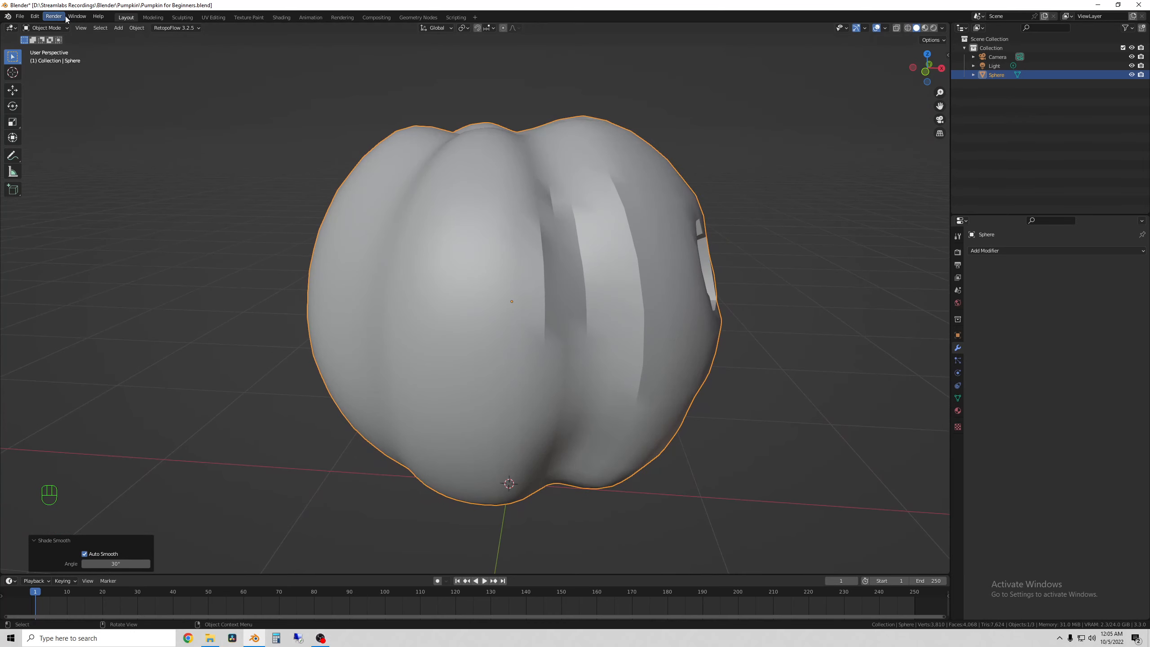
# Subdivide the pumpkin's entire mesh in Edit Mode with one cut and a smoothness of 0.
pyautogui.click(53, 28)
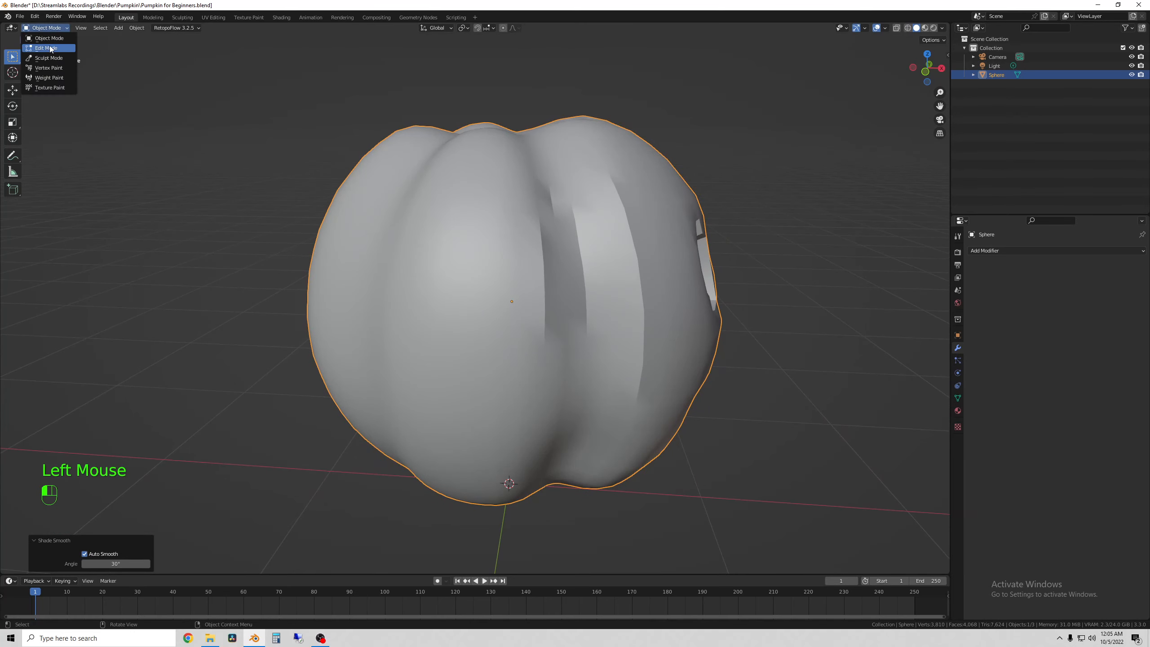
pyautogui.click(48, 49)
pyautogui.moveTo(549, 245)
pyautogui.mouseDown(button='middle')
pyautogui.moveTo(536, 244)
pyautogui.moveTo(548, 240)
pyautogui.mouseUp(button='middle')
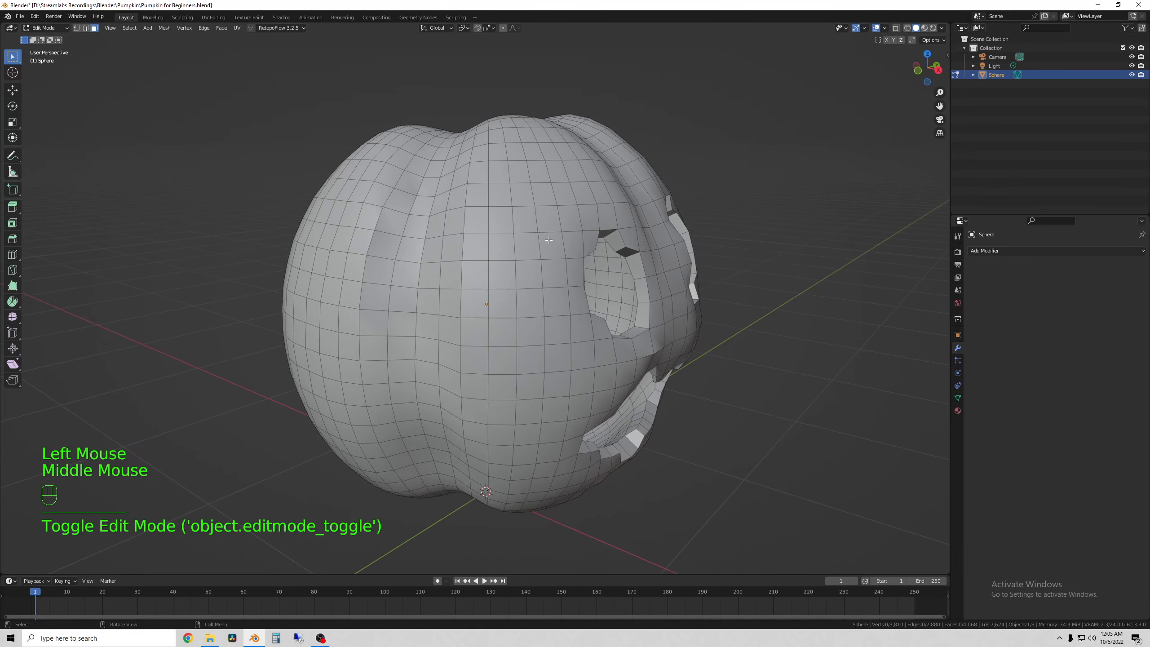
pyautogui.press('a')
pyautogui.rightClick(252, 174)
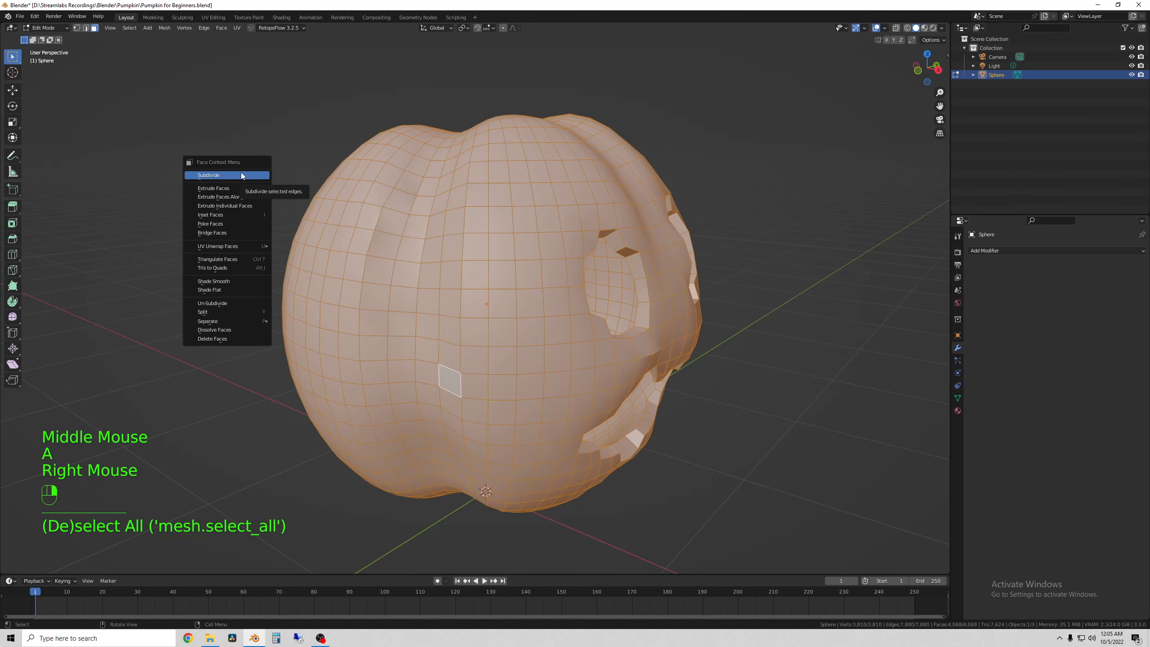
pyautogui.click(241, 175)
pyautogui.moveTo(239, 172); pyautogui.dragTo(485, 293, button='middle')
pyautogui.scroll(2, 516, 299)
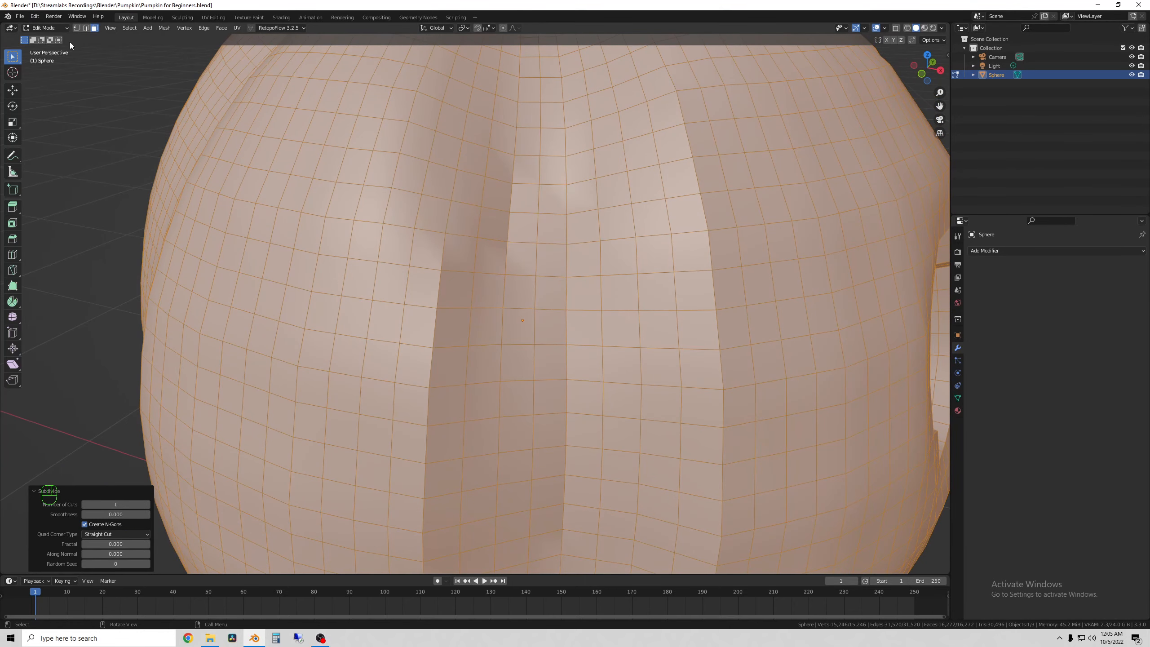
pyautogui.click(78, 29)
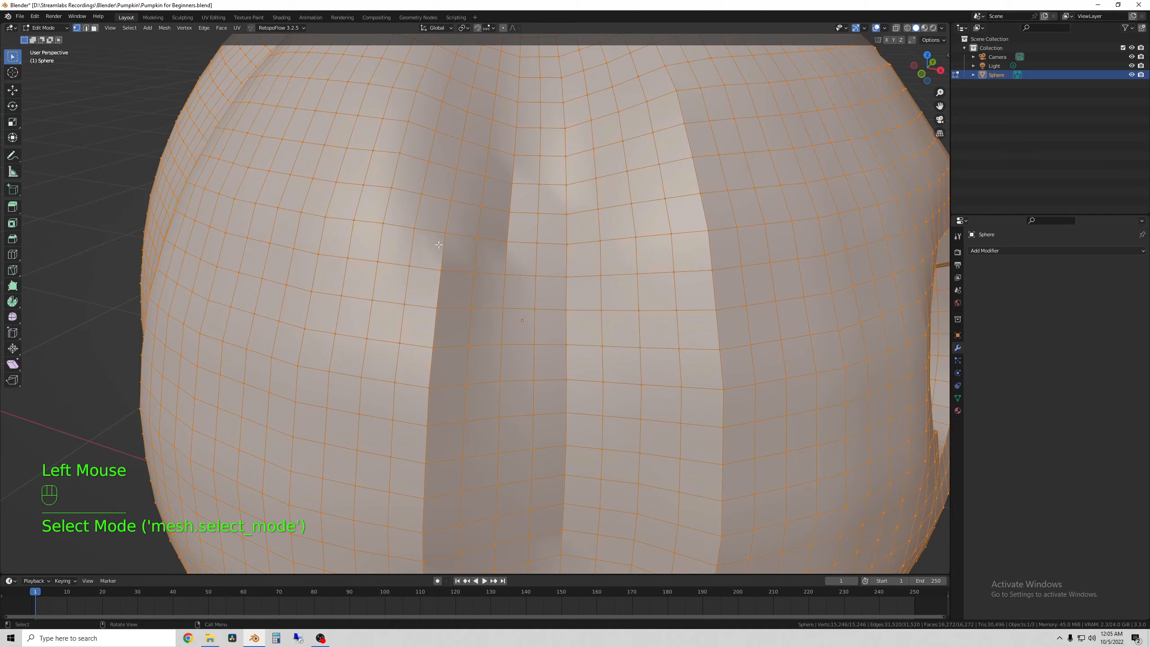
pyautogui.scroll(-2, 435, 299)
pyautogui.moveTo(435, 299)
pyautogui.mouseDown(button='middle')
pyautogui.moveTo(428, 291)
pyautogui.moveTo(447, 285)
pyautogui.mouseUp(button='middle')
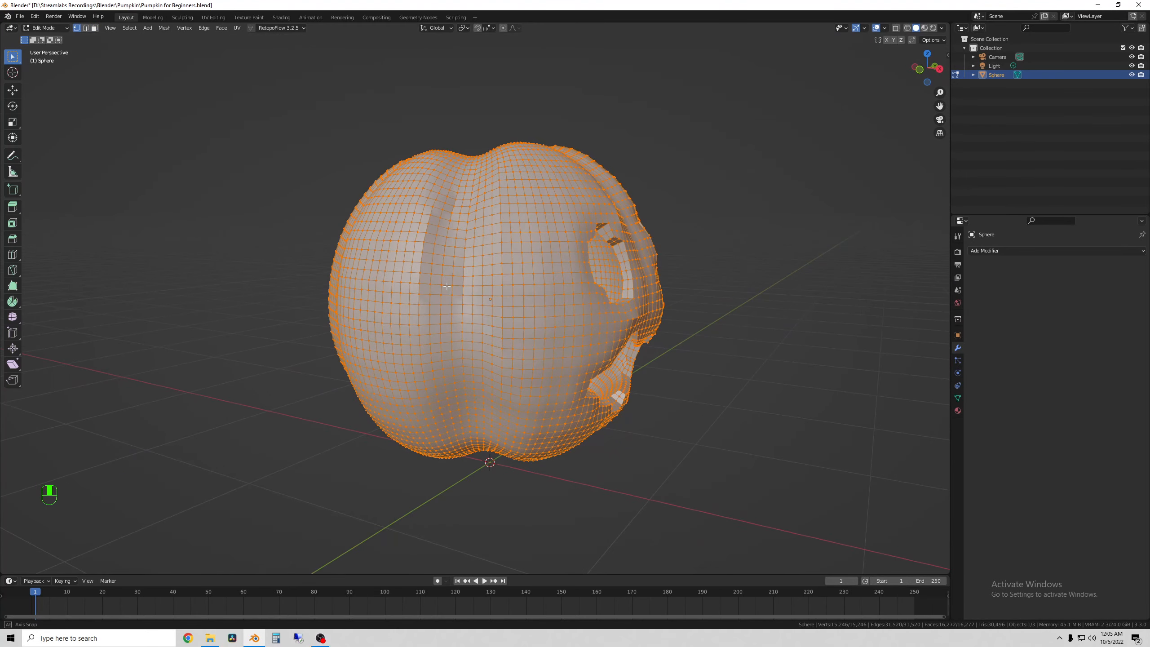
pyautogui.click(423, 255)
pyautogui.scroll(1, 422, 255)
pyautogui.moveTo(403, 241); pyautogui.dragTo(409, 245, button='middle')
pyautogui.scroll(1, 410, 246)
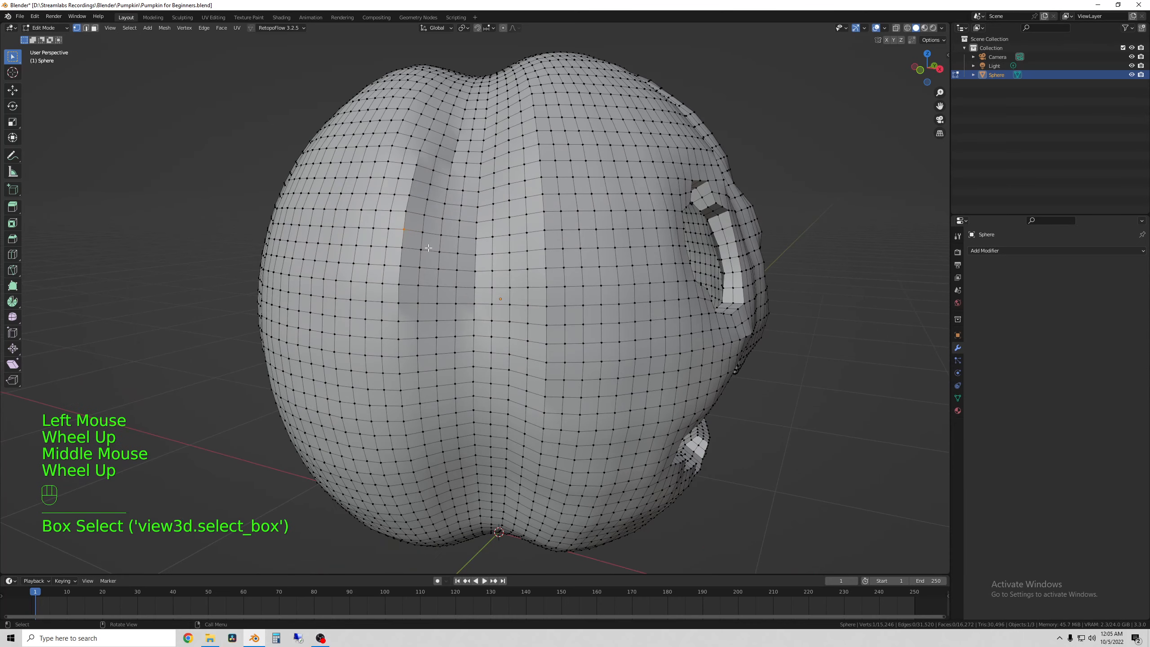
pyautogui.press('g')
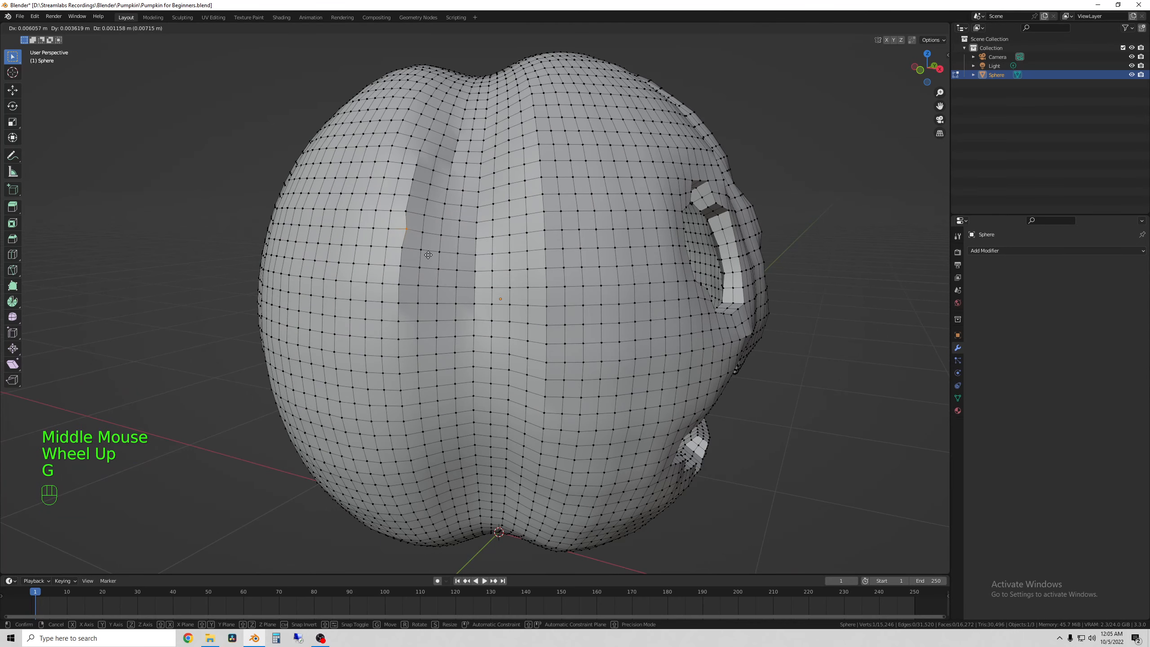
pyautogui.rightClick(422, 270)
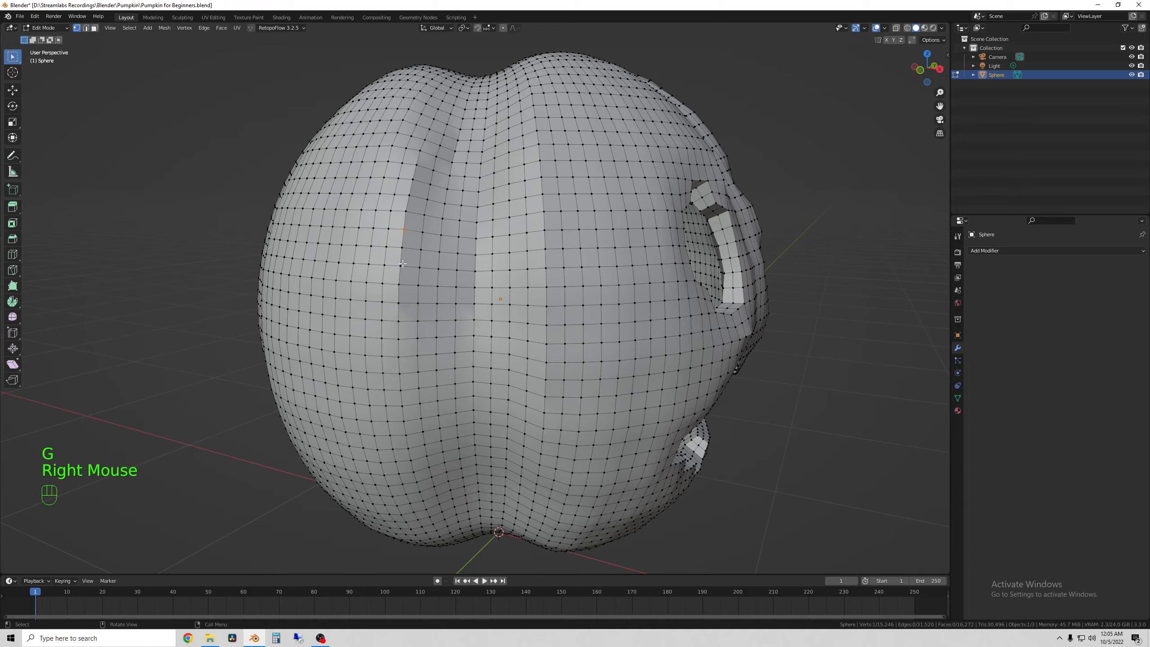
pyautogui.click(422, 271)
pyautogui.press('g')
pyautogui.rightClick(421, 271)
# Examine the hard edges along the side groove of the subdivided mesh and return to Object Mode.
pyautogui.moveTo(422, 270); pyautogui.dragTo(398, 303, button='middle')
pyautogui.keyDown('shift'); pyautogui.rightClick(409, 308); pyautogui.keyUp('shift')
pyautogui.scroll(2, 409, 308)
pyautogui.scroll(-2, 408, 308)
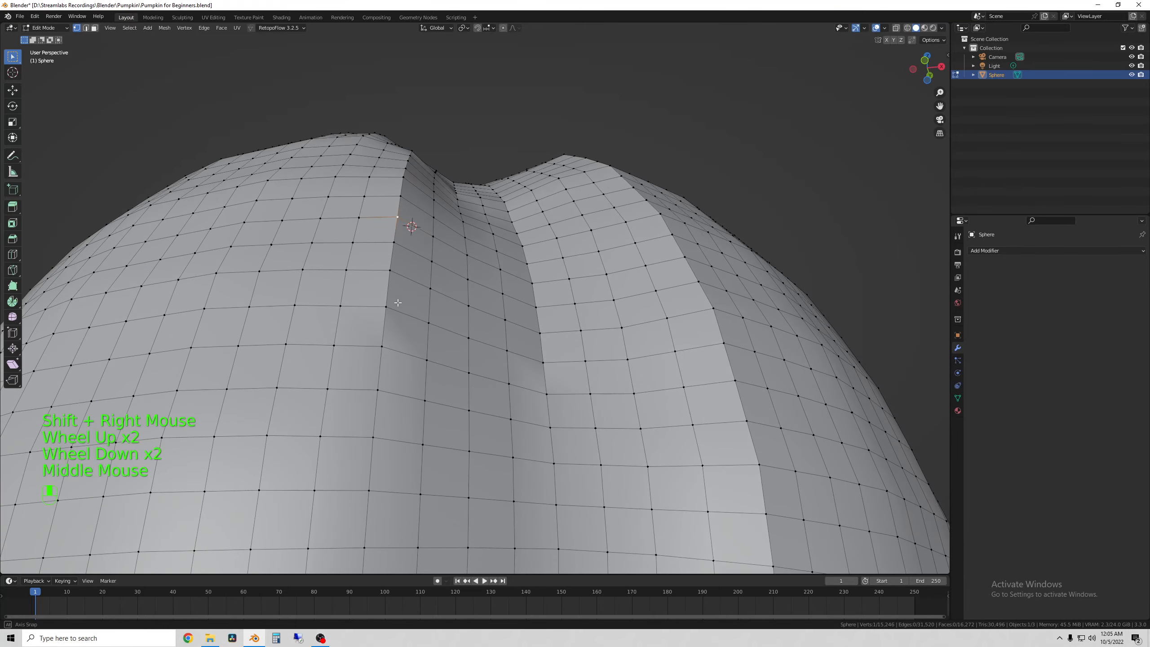
pyautogui.moveTo(435, 149); pyautogui.dragTo(427, 186, button='middle')
pyautogui.keyDown('shift'); pyautogui.moveTo(172, 136); pyautogui.dragTo(222, 91, button='middle'); pyautogui.keyUp('shift')
pyautogui.moveTo(222, 91); pyautogui.dragTo(199, 121, button='middle')
pyautogui.click(52, 29)
pyautogui.click(48, 42)
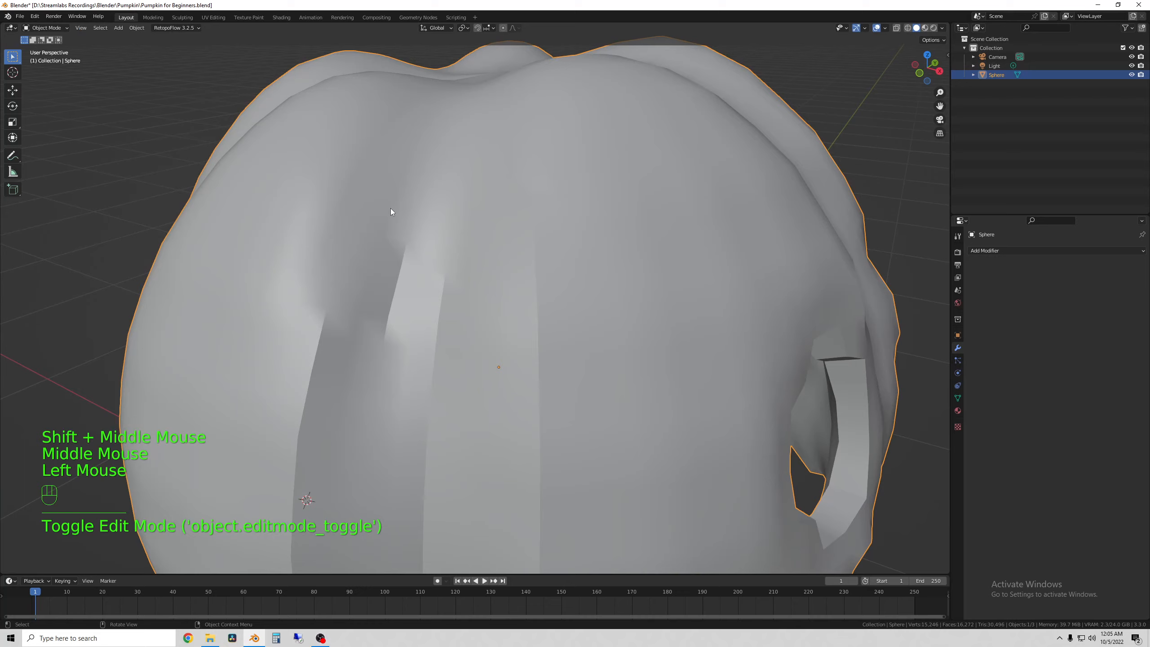
pyautogui.scroll(-2, 378, 190)
# Enter Sculpt Mode and set up the Smooth brush with a strength of 0.291.
pyautogui.click(56, 30)
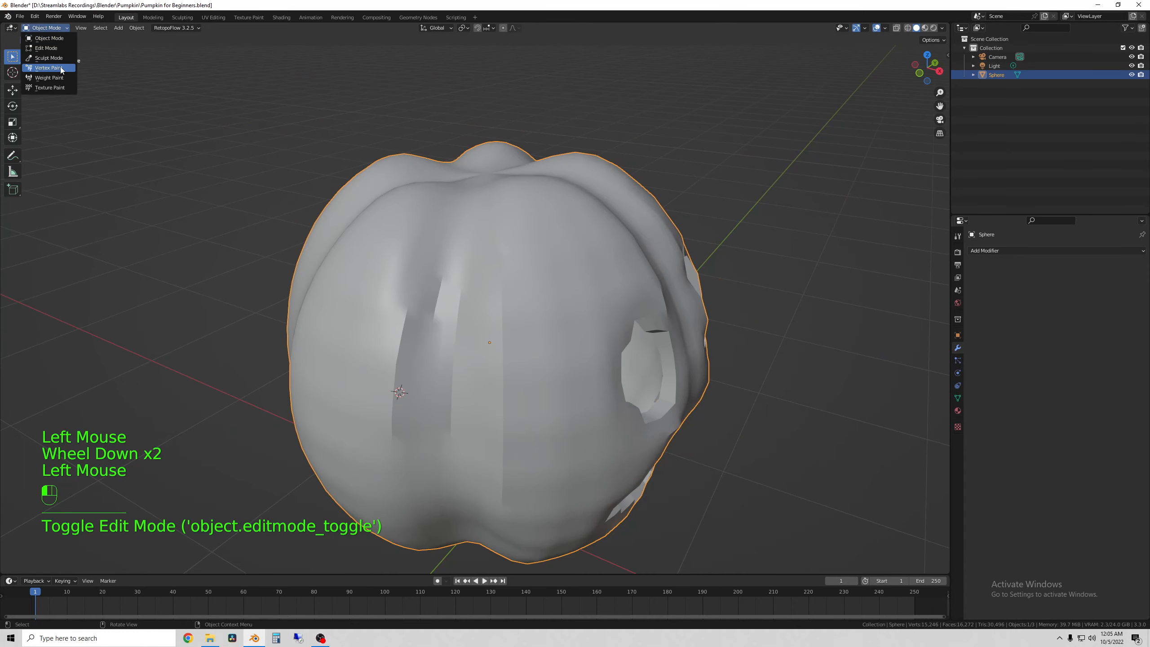
pyautogui.click(49, 57)
pyautogui.moveTo(59, 149); pyautogui.dragTo(72, 189, button='middle')
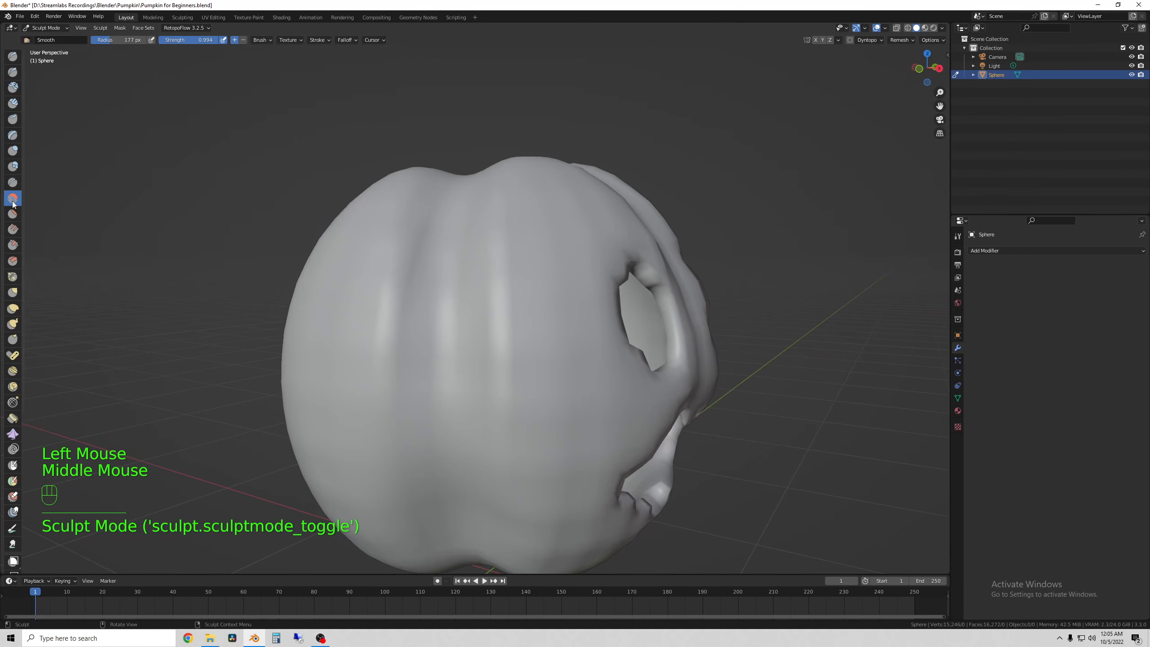
pyautogui.hotkey('shift', 'f')
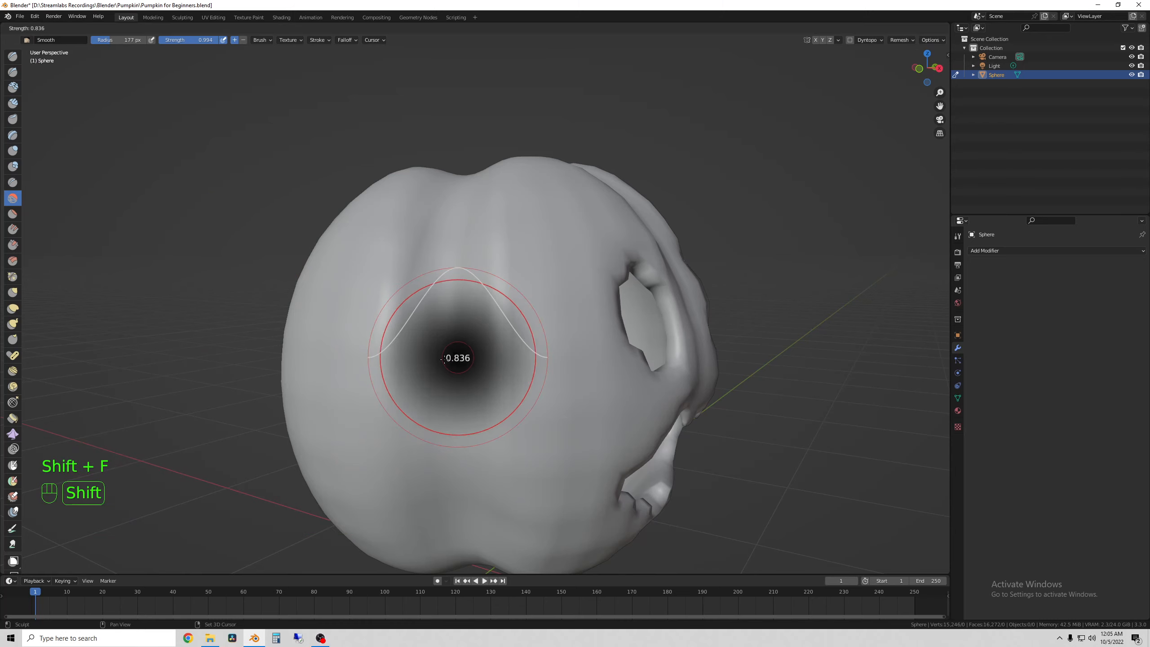
pyautogui.click(409, 361)
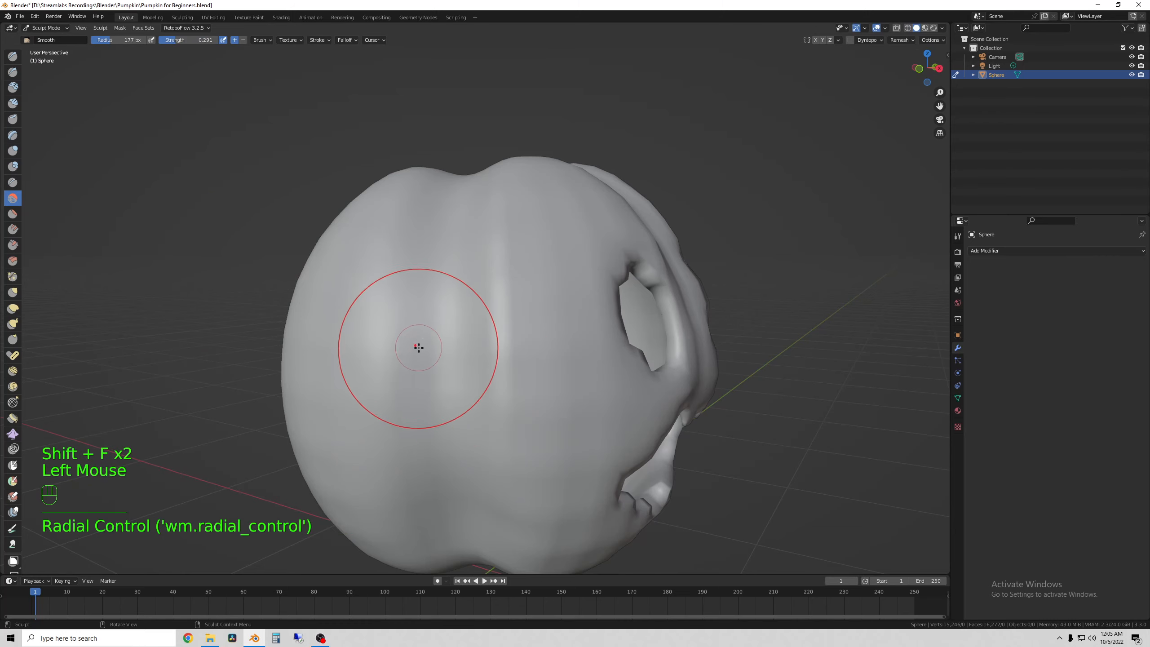
# Smooth the pumpkin's ribs and grooves around the sides, underside, back and top with the Smooth brush.
pyautogui.moveTo(419, 348); pyautogui.dragTo(472, 365, button='middle')
pyautogui.moveTo(472, 365); pyautogui.dragTo(496, 261)
pyautogui.moveTo(495, 261); pyautogui.dragTo(511, 270, button='middle')
pyautogui.moveTo(511, 271); pyautogui.dragTo(481, 172)
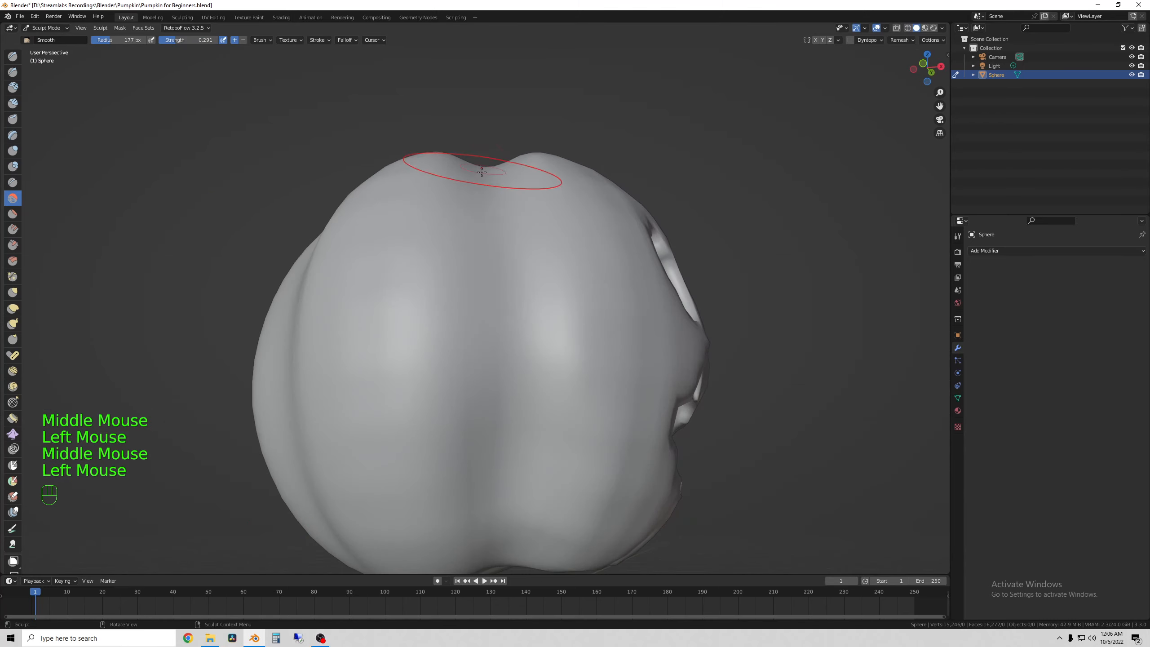
pyautogui.moveTo(472, 368)
pyautogui.mouseDown(button='middle')
pyautogui.moveTo(514, 380)
pyautogui.moveTo(503, 437)
pyautogui.moveTo(514, 380)
pyautogui.mouseUp(button='middle')
pyautogui.moveTo(514, 380); pyautogui.dragTo(528, 201)
pyautogui.scroll(-2, 527, 314)
pyautogui.moveTo(527, 313); pyautogui.dragTo(513, 342, button='middle')
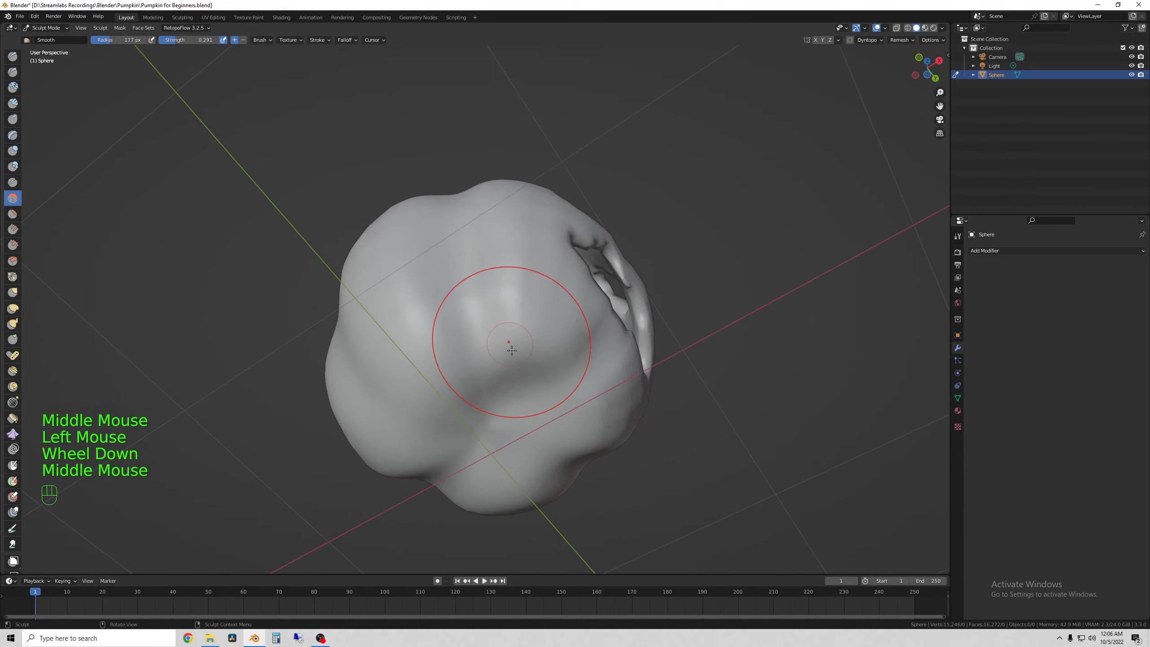
pyautogui.moveTo(514, 341); pyautogui.dragTo(537, 395)
pyautogui.moveTo(487, 381); pyautogui.dragTo(499, 450, button='middle')
pyautogui.moveTo(499, 449); pyautogui.dragTo(447, 432)
pyautogui.moveTo(447, 432); pyautogui.dragTo(455, 398, button='middle')
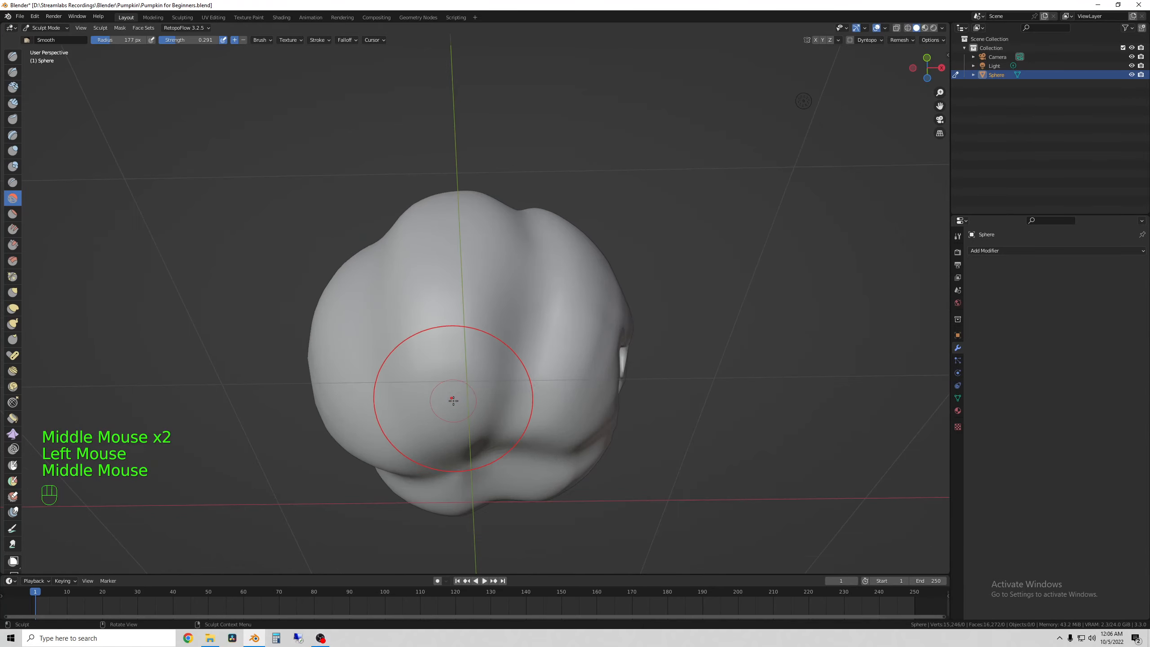
pyautogui.moveTo(454, 398); pyautogui.dragTo(539, 372)
pyautogui.moveTo(539, 372)
pyautogui.mouseDown(button='middle')
pyautogui.moveTo(501, 372)
pyautogui.moveTo(526, 456)
pyautogui.mouseUp(button='middle')
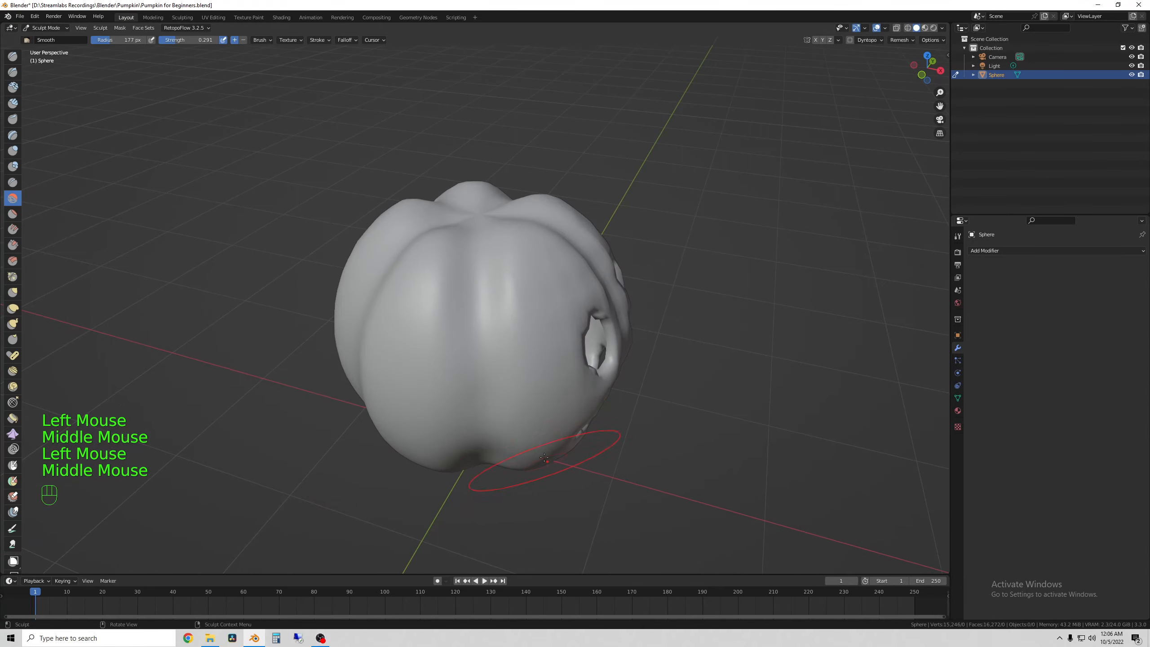
pyautogui.moveTo(527, 457); pyautogui.dragTo(457, 411)
pyautogui.moveTo(457, 411); pyautogui.dragTo(494, 476, button='middle')
pyautogui.moveTo(494, 476); pyautogui.dragTo(506, 421)
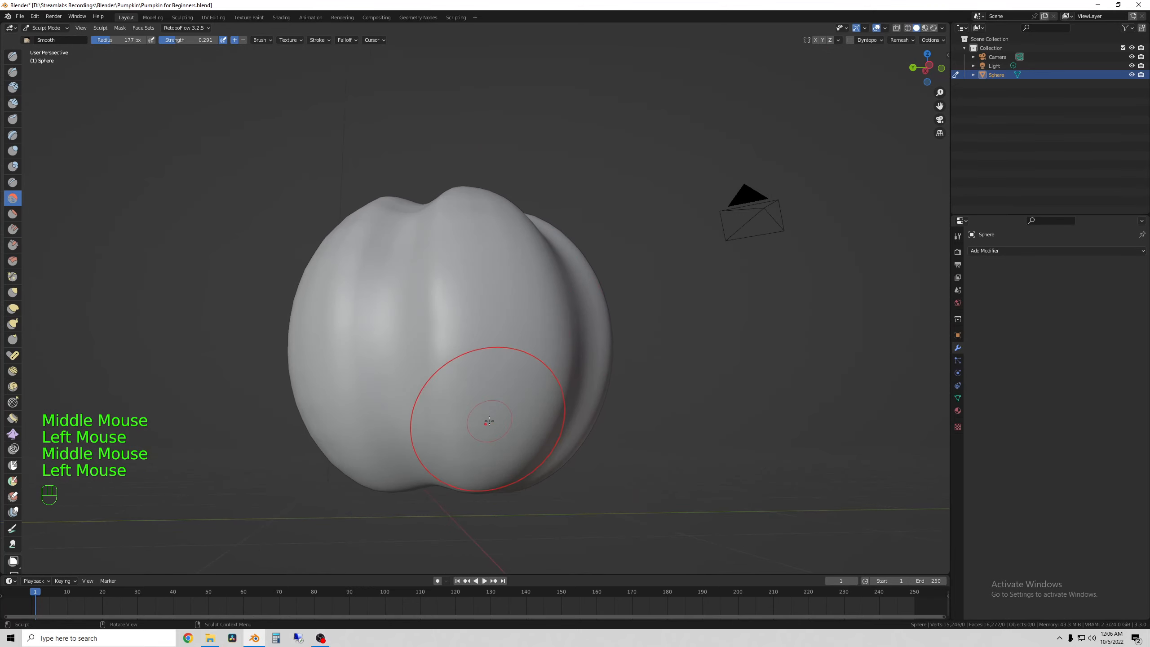
pyautogui.moveTo(490, 422); pyautogui.dragTo(482, 482, button='middle')
pyautogui.scroll(2, 483, 463)
pyautogui.scroll(-2, 505, 396)
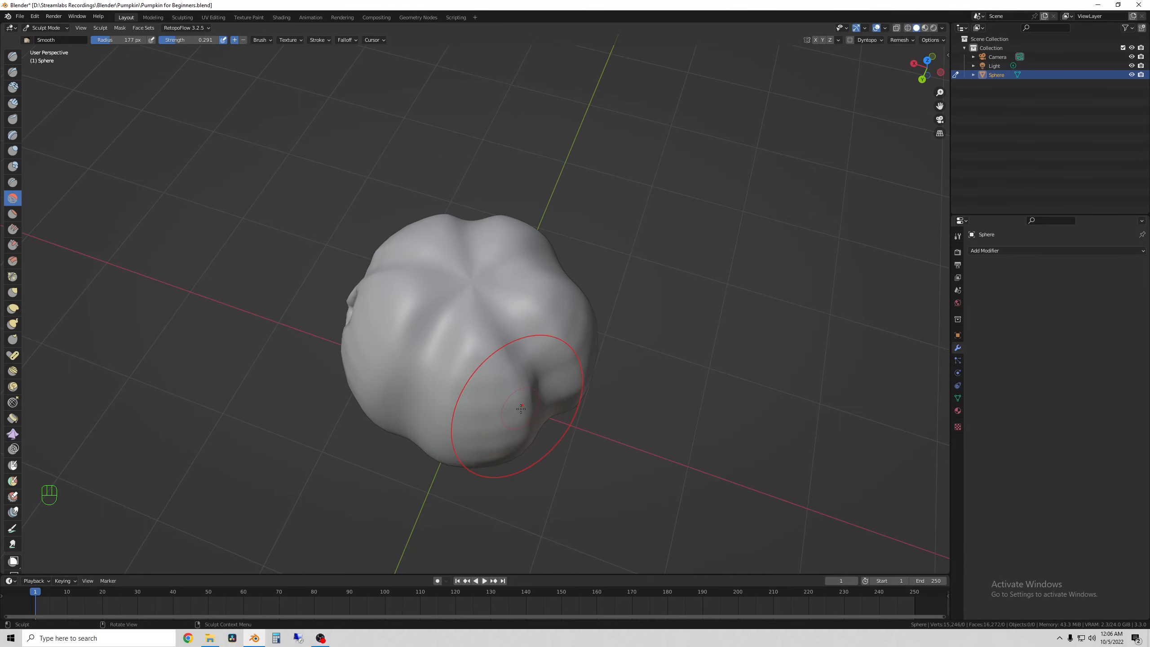
pyautogui.moveTo(521, 409)
pyautogui.mouseDown(button='middle')
pyautogui.moveTo(488, 264)
pyautogui.moveTo(491, 324)
pyautogui.mouseUp(button='middle')
pyautogui.click(488, 264)
pyautogui.moveTo(490, 322)
pyautogui.mouseDown()
pyautogui.moveTo(480, 290)
pyautogui.moveTo(491, 274)
pyautogui.mouseUp()
pyautogui.moveTo(501, 269); pyautogui.dragTo(539, 315, button='middle')
pyautogui.moveTo(493, 308)
pyautogui.mouseDown()
pyautogui.moveTo(474, 295)
pyautogui.moveTo(480, 283)
pyautogui.mouseUp()
pyautogui.moveTo(497, 283); pyautogui.dragTo(527, 298, button='middle')
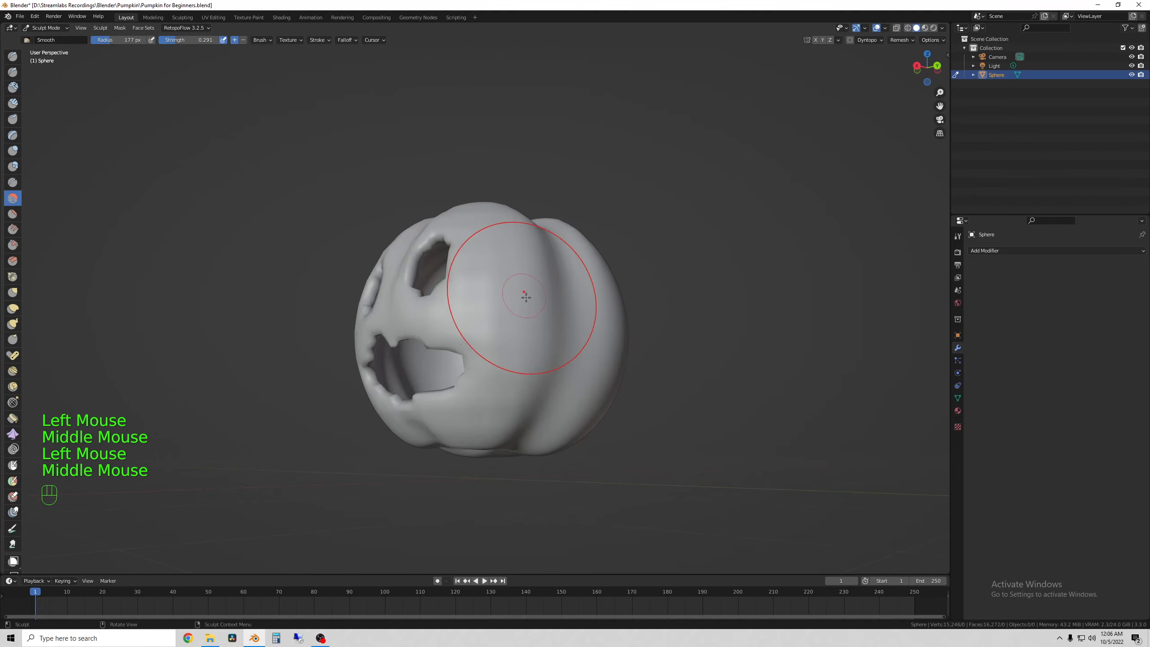
pyautogui.moveTo(526, 297); pyautogui.dragTo(480, 257)
pyautogui.moveTo(480, 257); pyautogui.dragTo(580, 298, button='middle')
# Smooth the ribs around the face, sides and back with the Smooth brush at 146 px radius and 0.182 strength.
pyautogui.press('f')
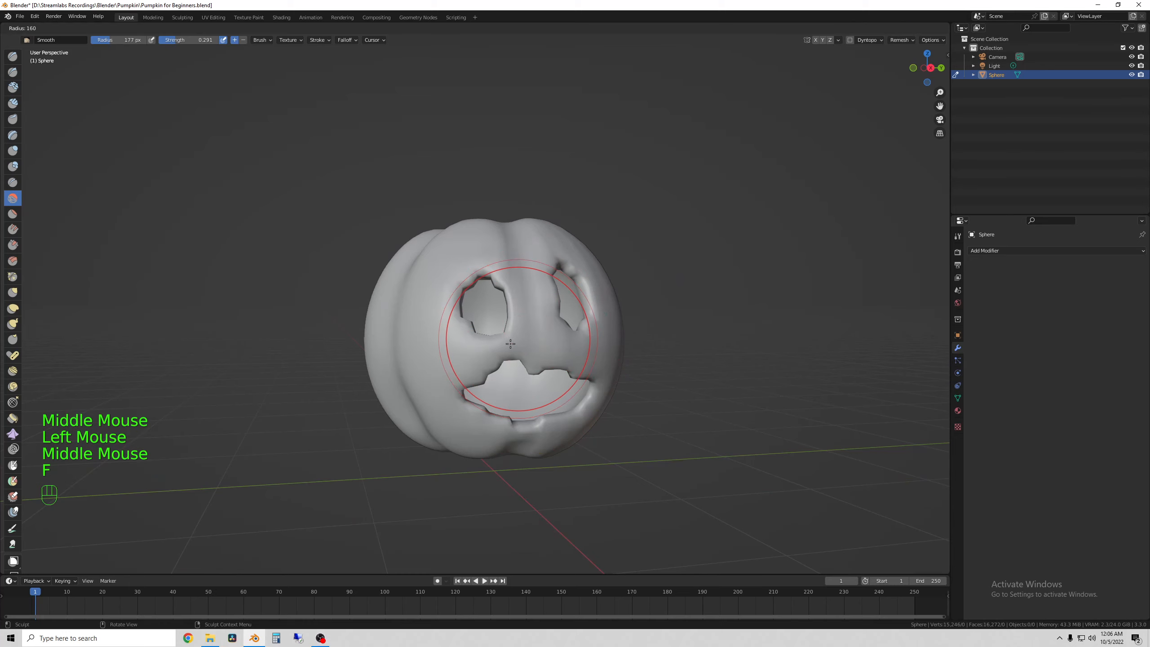
pyautogui.hotkey('shift', 'f')
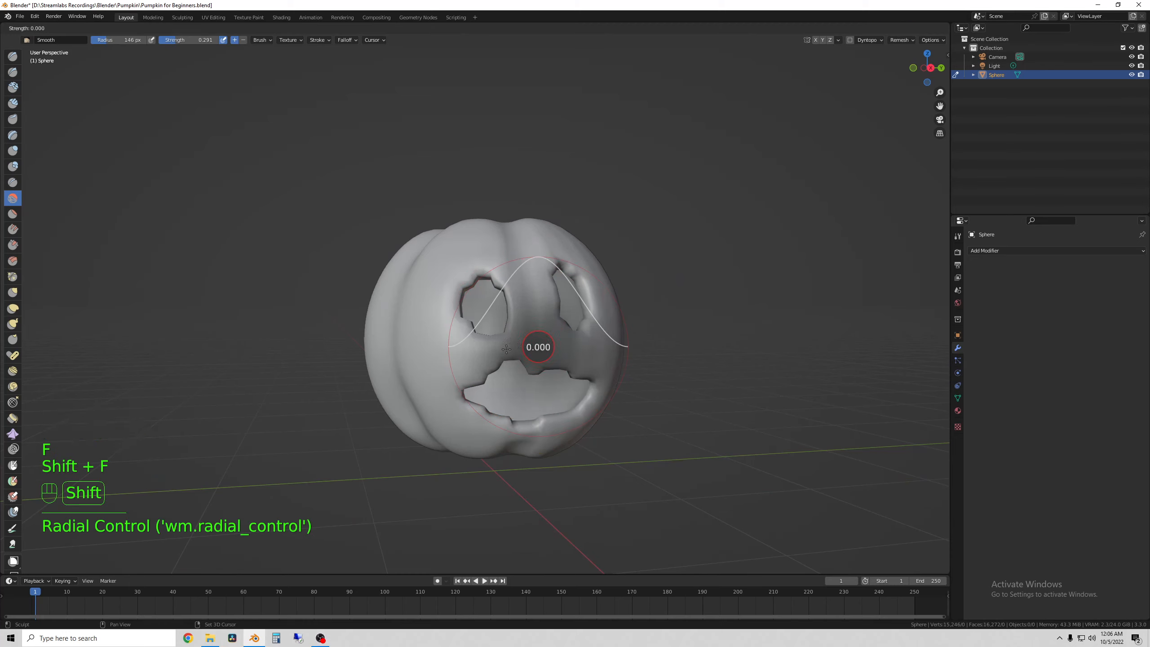
pyautogui.click(509, 347)
pyautogui.moveTo(499, 351); pyautogui.dragTo(477, 257)
pyautogui.moveTo(477, 257); pyautogui.dragTo(475, 282, button='middle')
pyautogui.moveTo(494, 276)
pyautogui.mouseDown()
pyautogui.moveTo(505, 271)
pyautogui.moveTo(528, 312)
pyautogui.mouseUp()
pyautogui.moveTo(529, 313)
pyautogui.mouseDown(button='middle')
pyautogui.moveTo(528, 273)
pyautogui.moveTo(526, 301)
pyautogui.mouseUp(button='middle')
pyautogui.moveTo(526, 301); pyautogui.dragTo(523, 331)
pyautogui.moveTo(524, 332)
pyautogui.mouseDown(button='middle')
pyautogui.moveTo(513, 264)
pyautogui.moveTo(524, 370)
pyautogui.moveTo(450, 451)
pyautogui.mouseUp(button='middle')
pyautogui.click(523, 371)
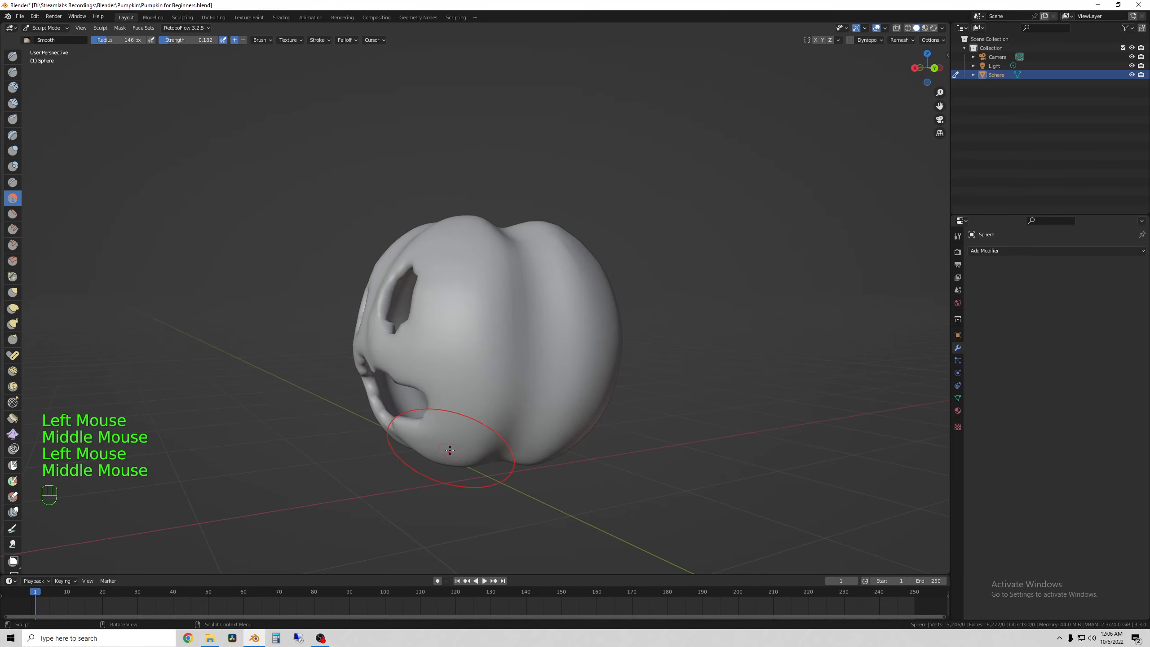
pyautogui.moveTo(528, 341); pyautogui.dragTo(545, 320)
pyautogui.moveTo(545, 319); pyautogui.dragTo(508, 334, button='middle')
pyautogui.moveTo(508, 334); pyautogui.dragTo(550, 330)
pyautogui.moveTo(574, 330); pyautogui.dragTo(462, 353, button='middle')
pyautogui.click(462, 353)
pyautogui.moveTo(458, 394); pyautogui.dragTo(408, 344, button='middle')
pyautogui.moveTo(415, 340); pyautogui.dragTo(403, 357)
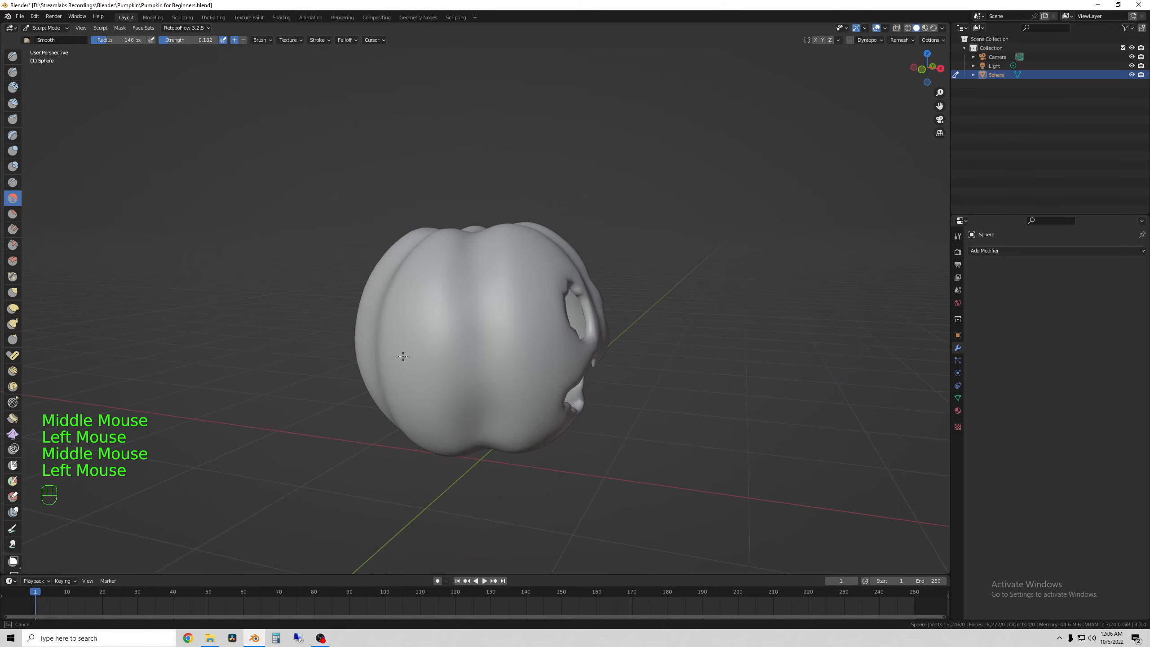
pyautogui.moveTo(511, 393)
pyautogui.mouseDown(button='middle')
pyautogui.moveTo(499, 315)
pyautogui.moveTo(503, 371)
pyautogui.mouseUp(button='middle')
pyautogui.moveTo(492, 401); pyautogui.dragTo(516, 395)
pyautogui.moveTo(515, 317); pyautogui.dragTo(515, 383, button='middle')
pyautogui.moveTo(504, 290)
pyautogui.mouseDown()
pyautogui.moveTo(509, 281)
pyautogui.moveTo(520, 290)
pyautogui.mouseUp()
pyautogui.moveTo(519, 313); pyautogui.dragTo(516, 344, button='middle')
# Return to Object Mode and apply Shade Auto Smooth to the sculpted pumpkin with a 30° angle.
pyautogui.click(42, 28)
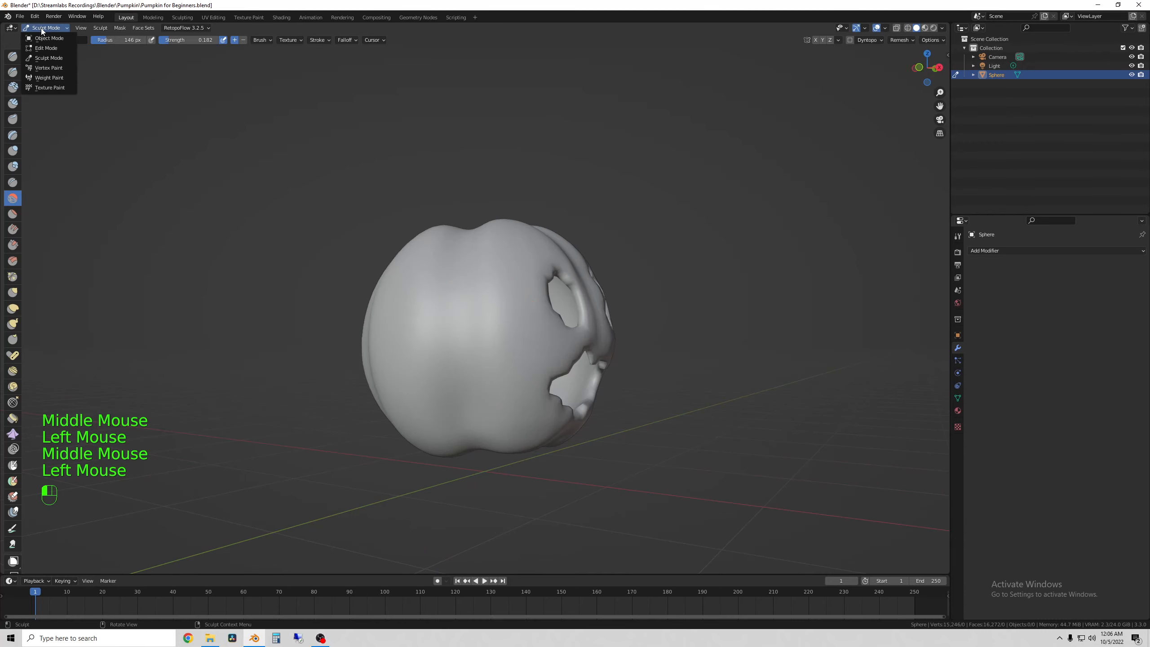
pyautogui.click(43, 38)
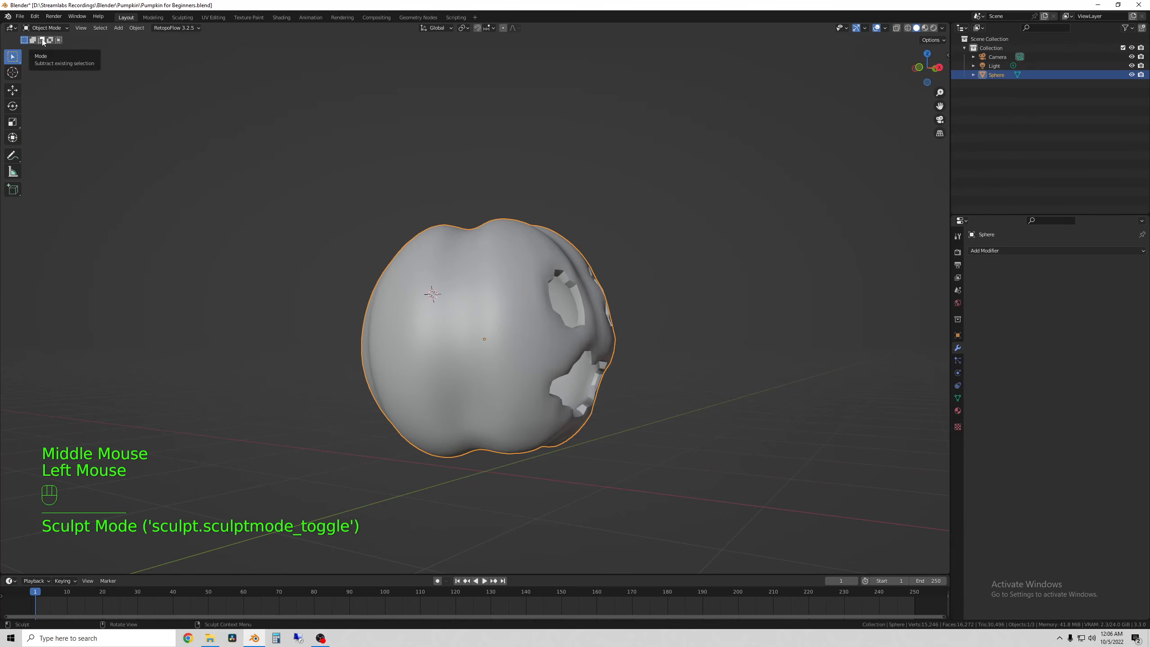
pyautogui.moveTo(584, 271); pyautogui.dragTo(592, 309, button='middle')
pyautogui.rightClick(496, 334)
pyautogui.click(494, 331)
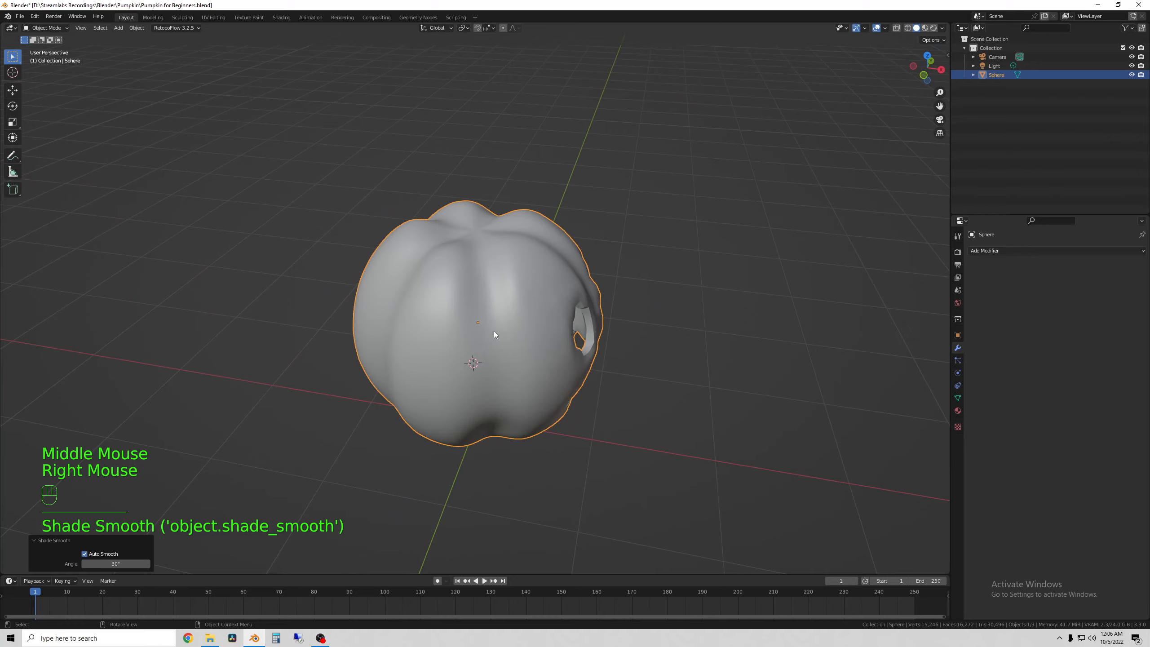
# Inspect the shading on the pumpkin's face and side grooves, and deselect the pumpkin.
pyautogui.scroll(2, 551, 392)
pyautogui.moveTo(551, 391); pyautogui.dragTo(673, 345, button='middle')
pyautogui.scroll(-1, 458, 302)
pyautogui.moveTo(458, 303); pyautogui.dragTo(505, 314, button='middle')
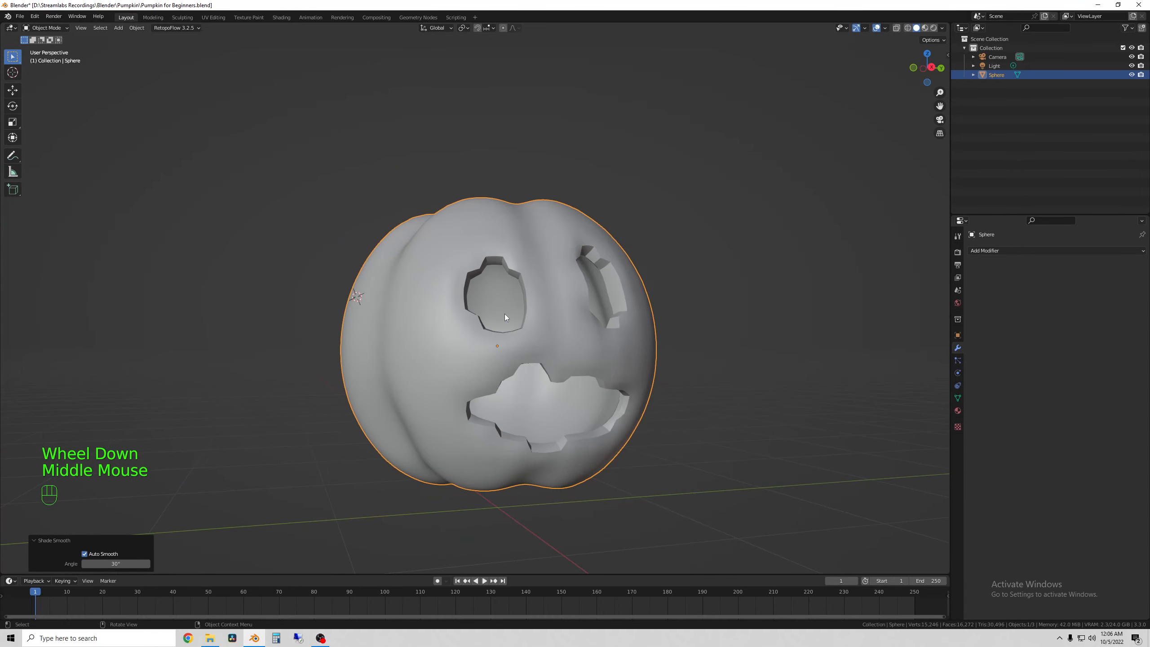
pyautogui.scroll(-1, 305, 326)
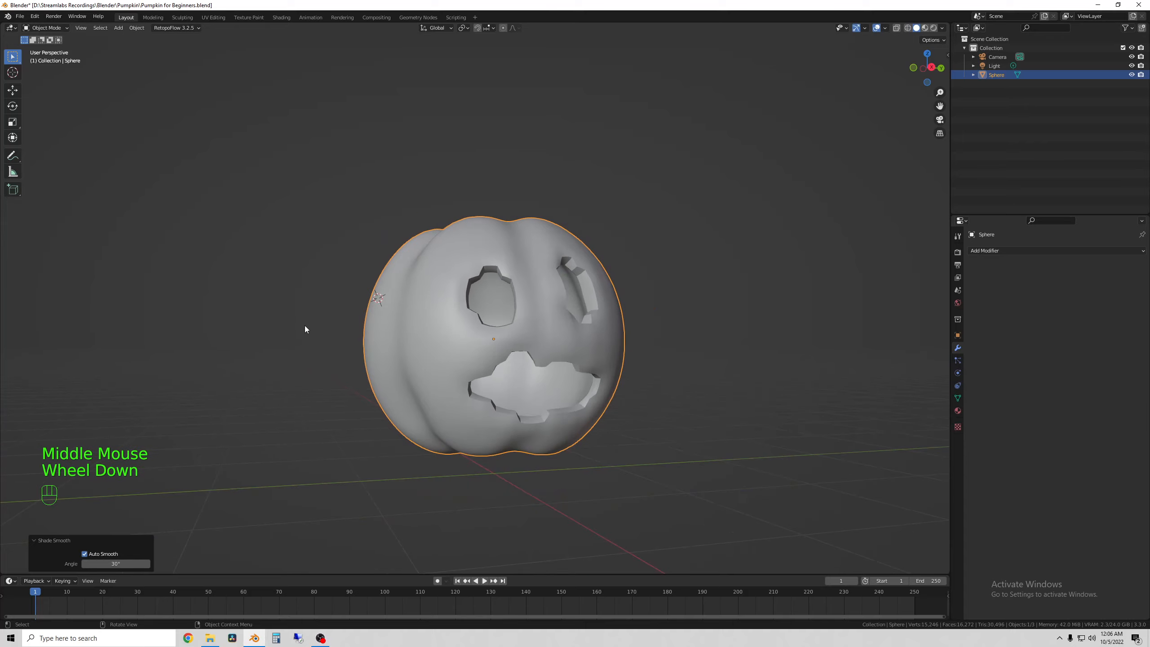
pyautogui.moveTo(421, 351); pyautogui.dragTo(418, 381, button='middle')
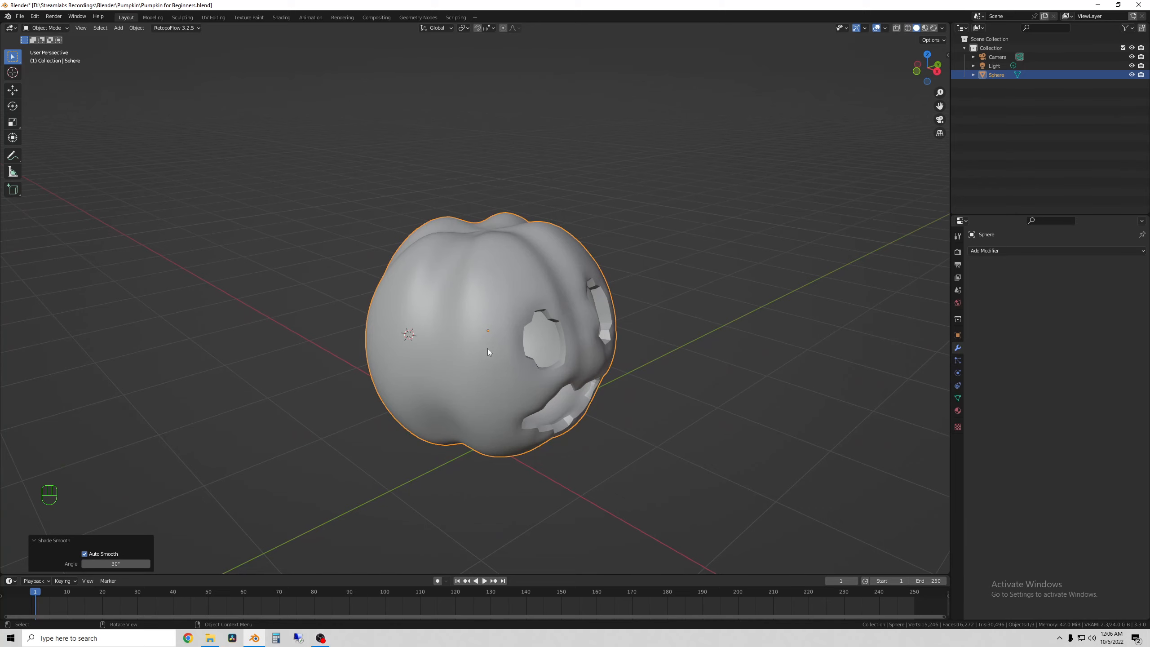
pyautogui.moveTo(453, 341)
pyautogui.mouseDown(button='middle')
pyautogui.moveTo(476, 337)
pyautogui.moveTo(443, 335)
pyautogui.mouseUp(button='middle')
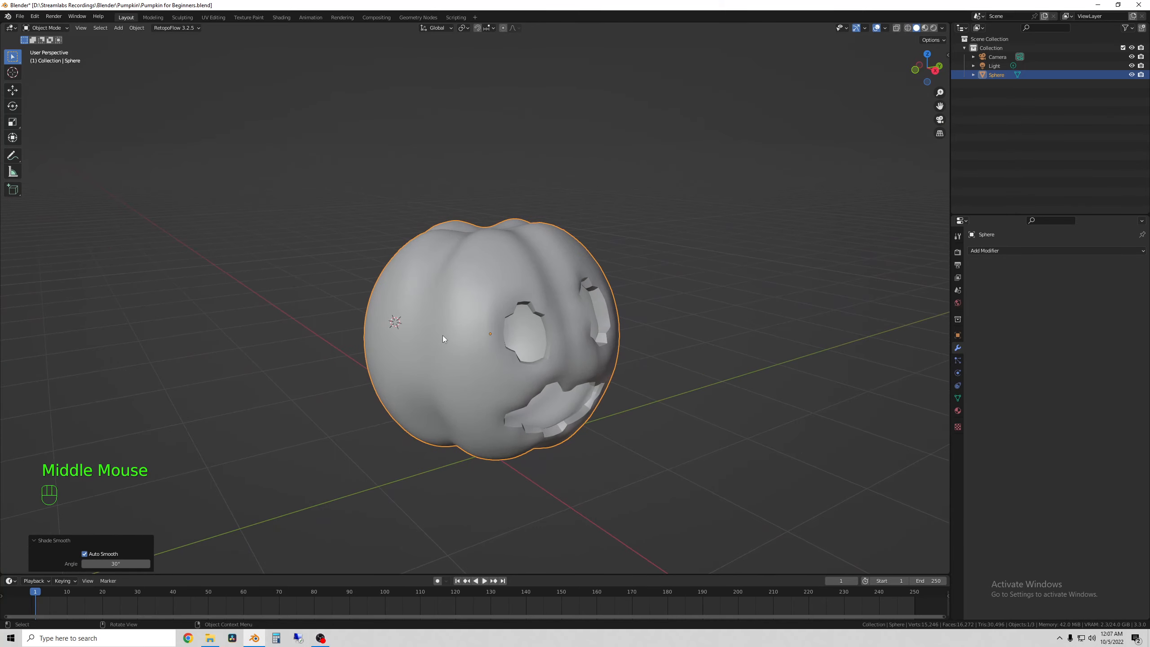
pyautogui.click(247, 381)
pyautogui.click(215, 358)
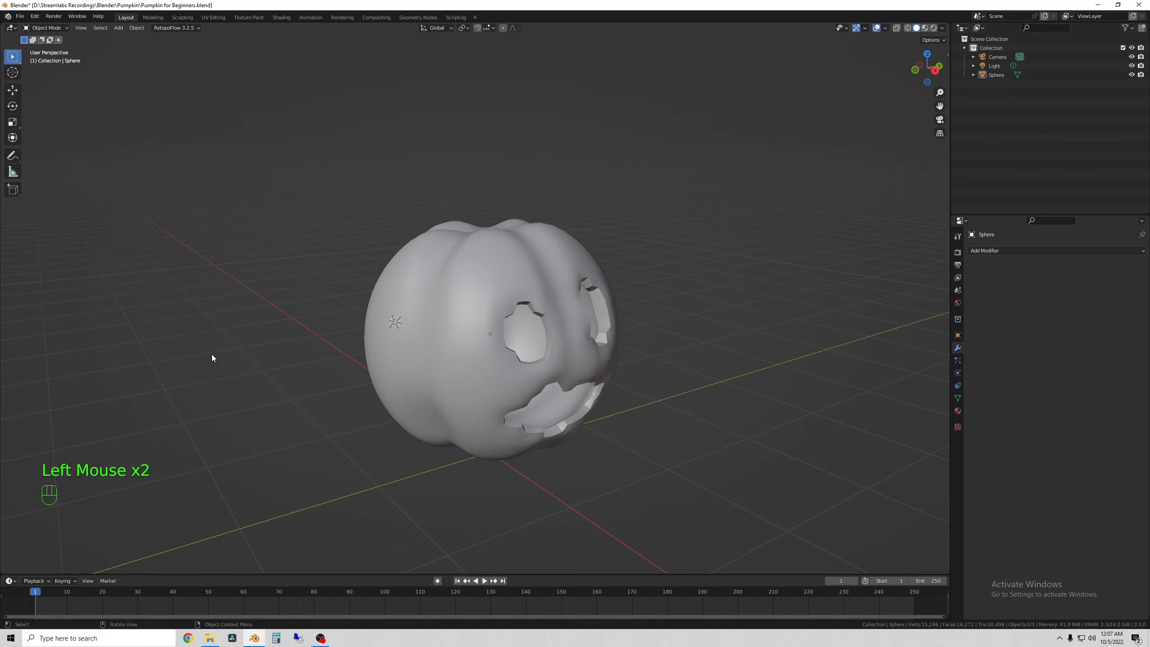
pyautogui.moveTo(388, 358); pyautogui.dragTo(442, 398, button='middle')
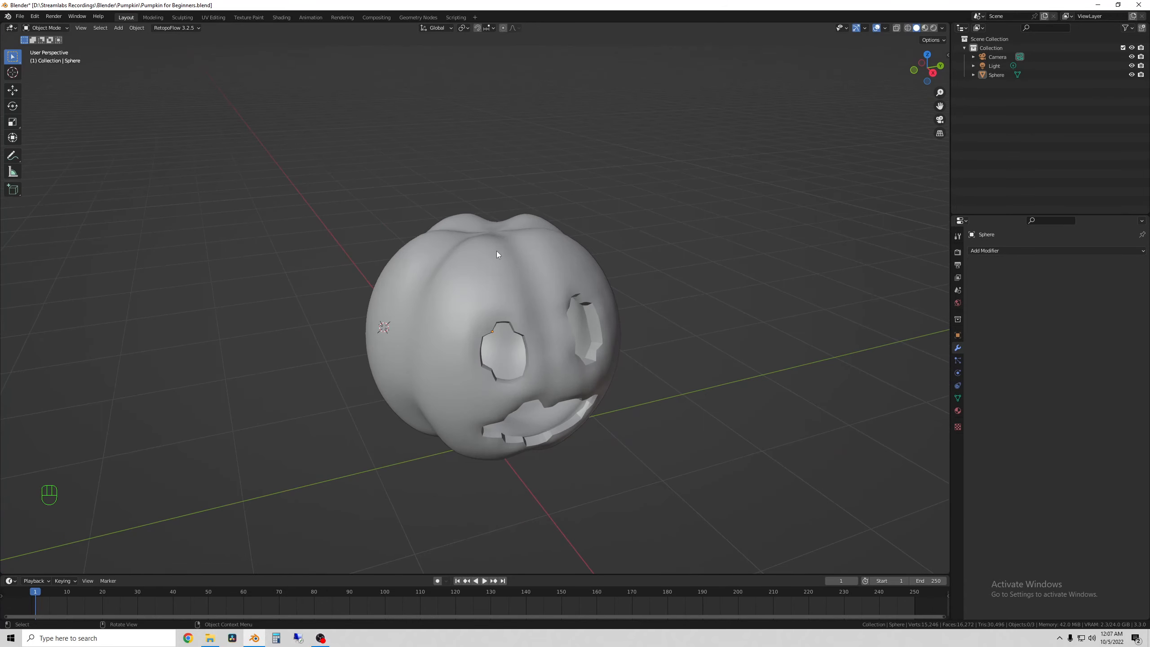
# Place the 3D cursor in the hollow on top of the pumpkin and add a mesh cylinder there.
pyautogui.keyDown('shift'); pyautogui.rightClick(495, 231); pyautogui.keyUp('shift')
pyautogui.scroll(2, 496, 234)
pyautogui.moveTo(498, 237); pyautogui.dragTo(479, 398, button='middle')
pyautogui.scroll(1, 505, 374)
pyautogui.hotkey('shift', 'a')
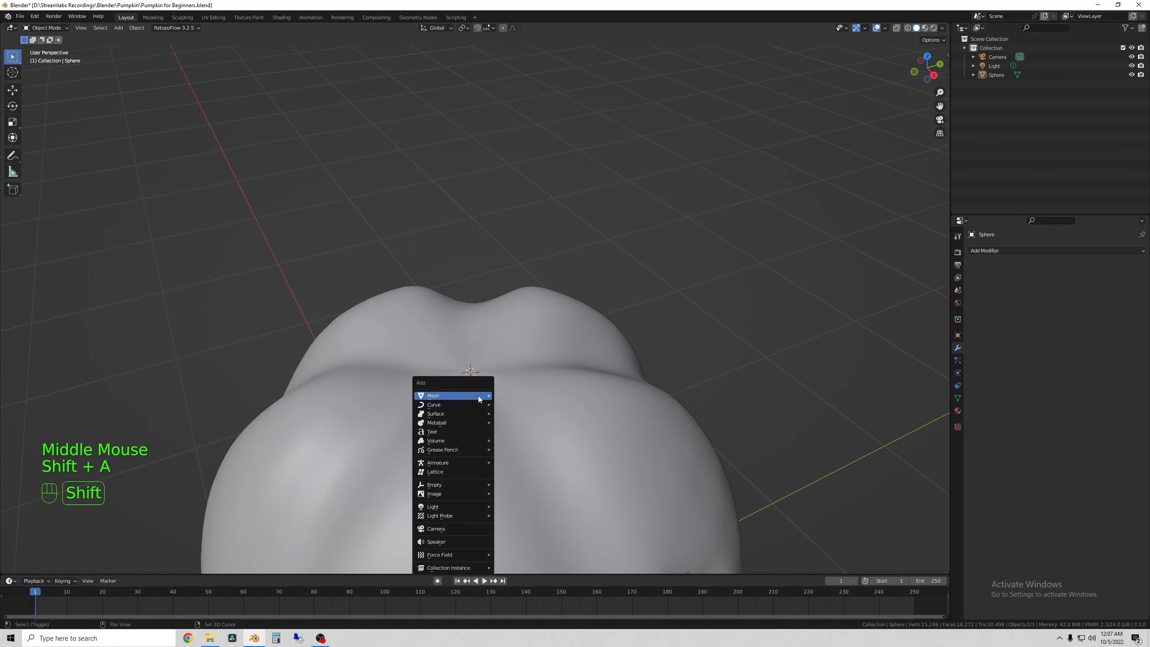
pyautogui.moveTo(479, 397)
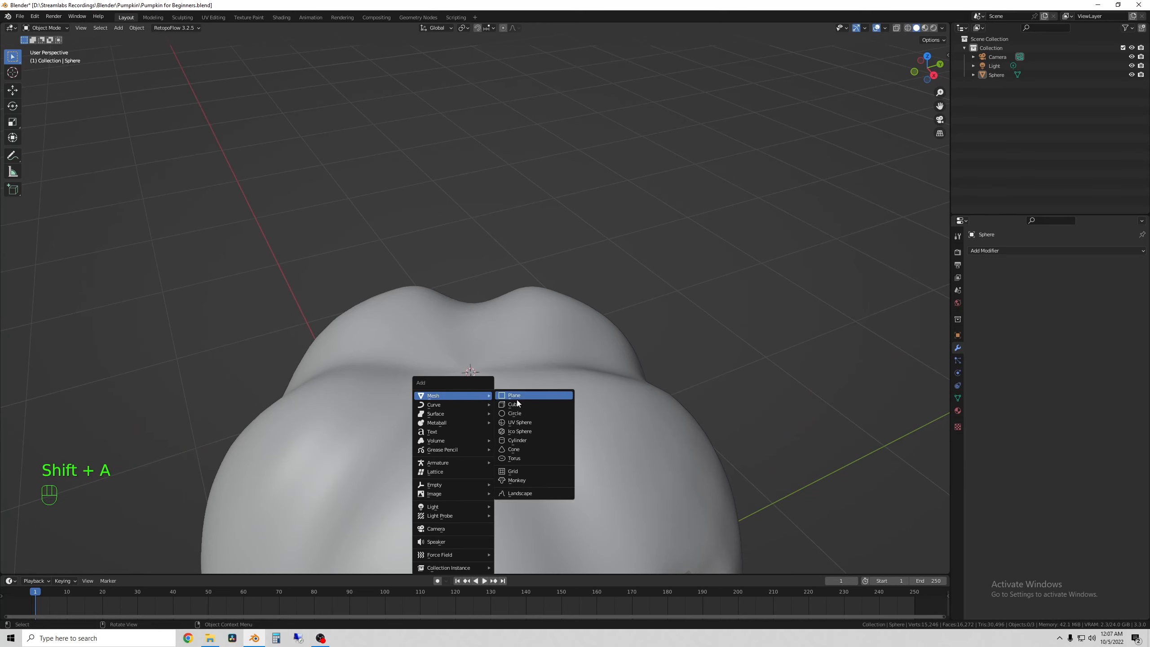
pyautogui.click(541, 442)
# Scale the new cylinder uniformly to about 0.136 so it has the proportions of a pumpkin stem.
pyautogui.scroll(-3, 561, 446)
pyautogui.moveTo(561, 449); pyautogui.dragTo(710, 402, button='middle')
pyautogui.press('s')
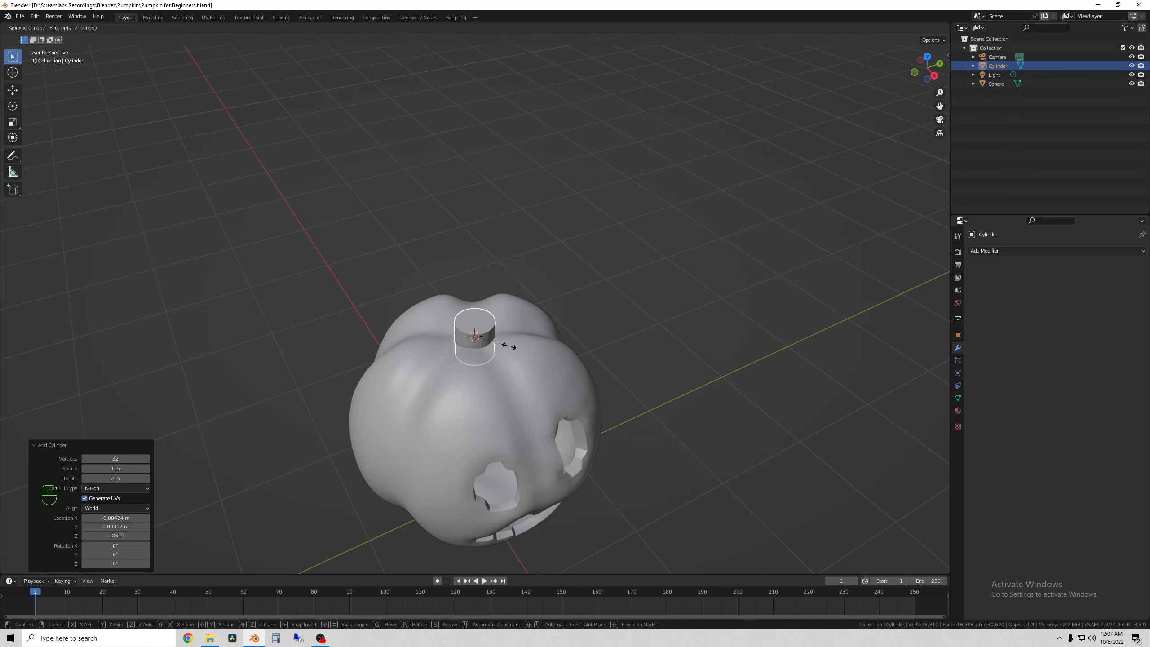
pyautogui.click(503, 348)
# Raise the stem cylinder about 0.077 m along the Z axis so it protrudes from the pumpkin's top.
pyautogui.scroll(1, 466, 356)
pyautogui.moveTo(465, 356); pyautogui.dragTo(511, 325, button='middle')
pyautogui.press('g')
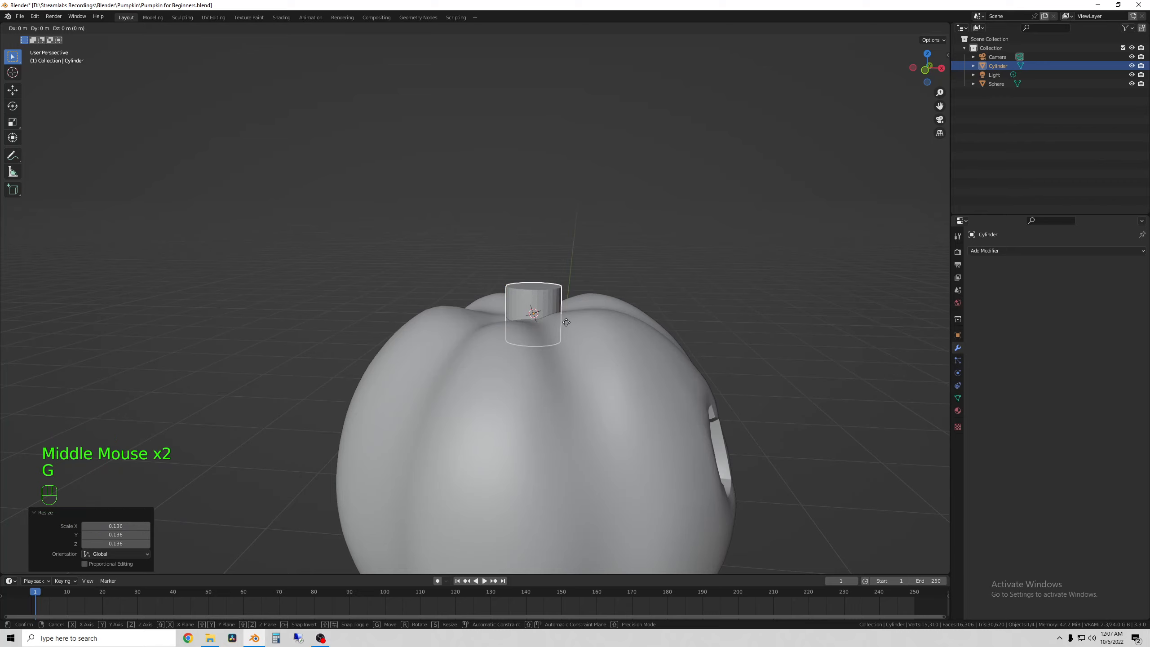
pyautogui.press('z')
pyautogui.click(568, 308)
pyautogui.moveTo(568, 308); pyautogui.dragTo(545, 326, button='middle')
pyautogui.moveTo(555, 364); pyautogui.dragTo(514, 330, button='middle')
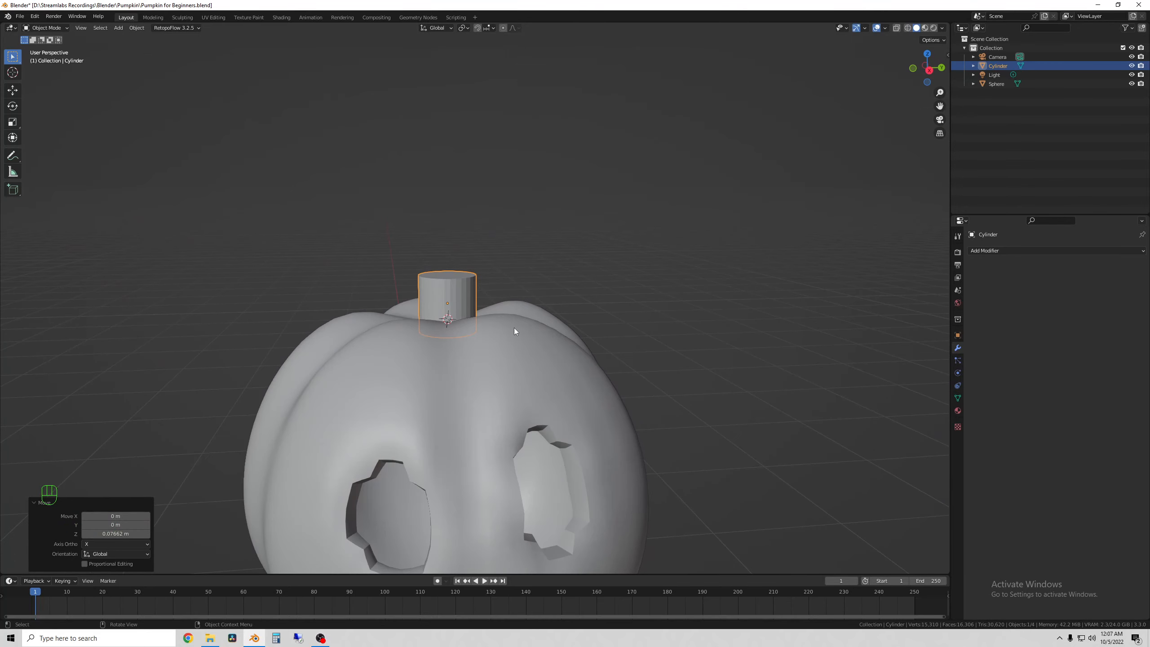
# Switch the stem cylinder to Edit Mode and subdivide its whole mesh twice with one cut each.
pyautogui.click(48, 28)
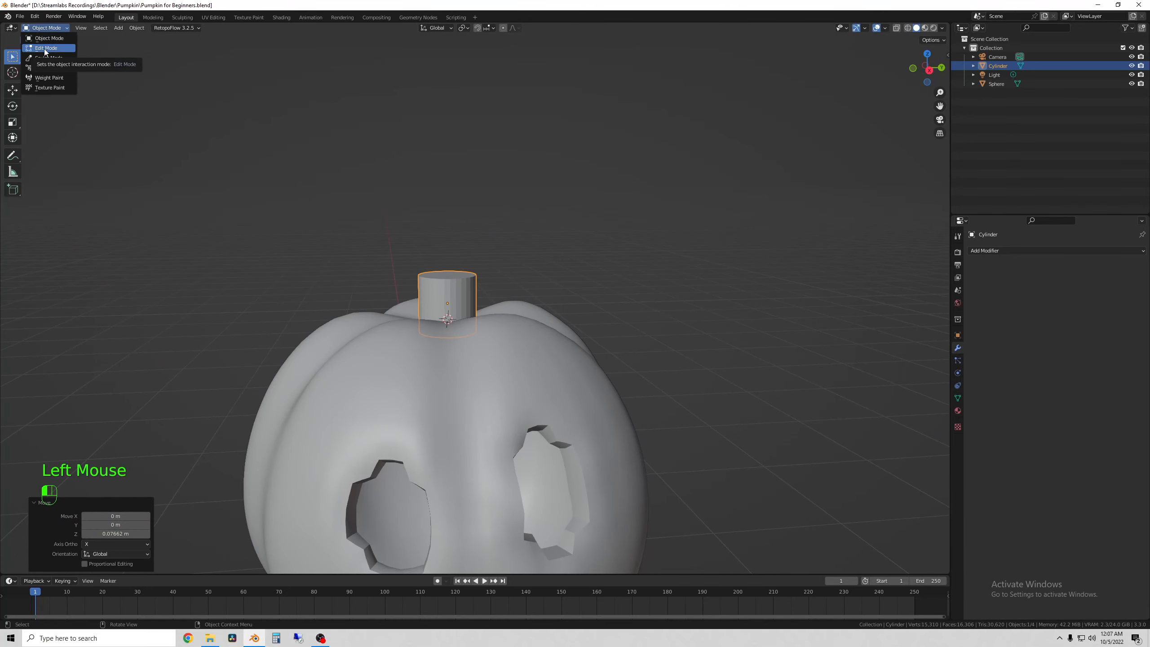
pyautogui.click(48, 48)
pyautogui.scroll(2, 418, 325)
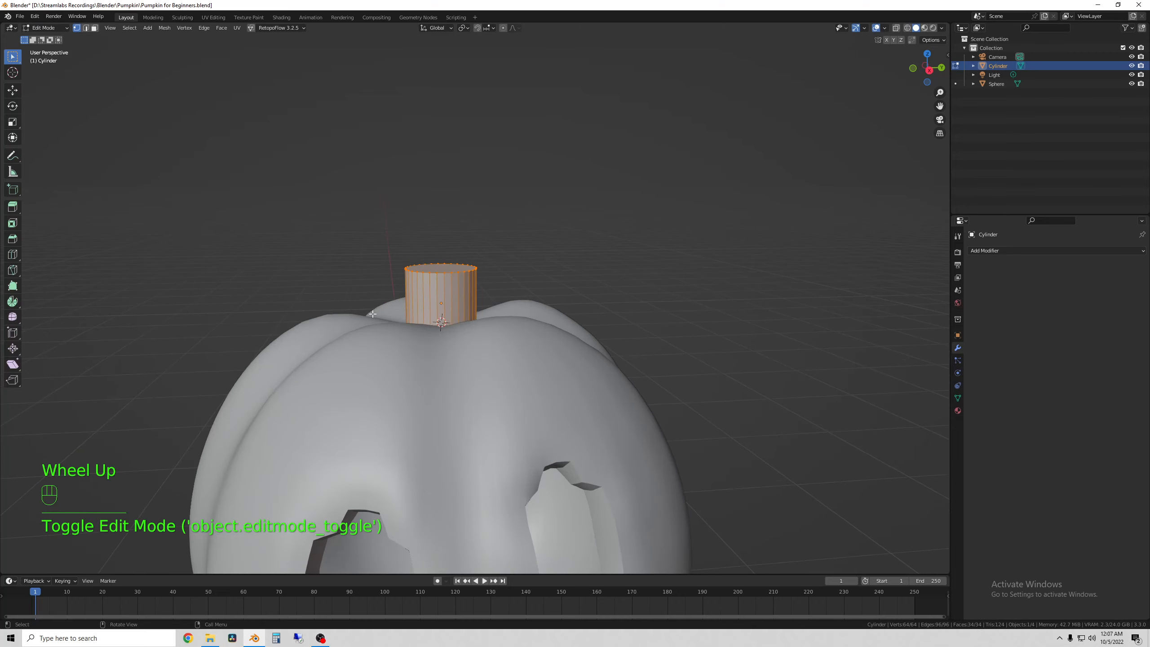
pyautogui.moveTo(423, 319); pyautogui.dragTo(405, 322, button='middle')
pyautogui.rightClick(517, 239)
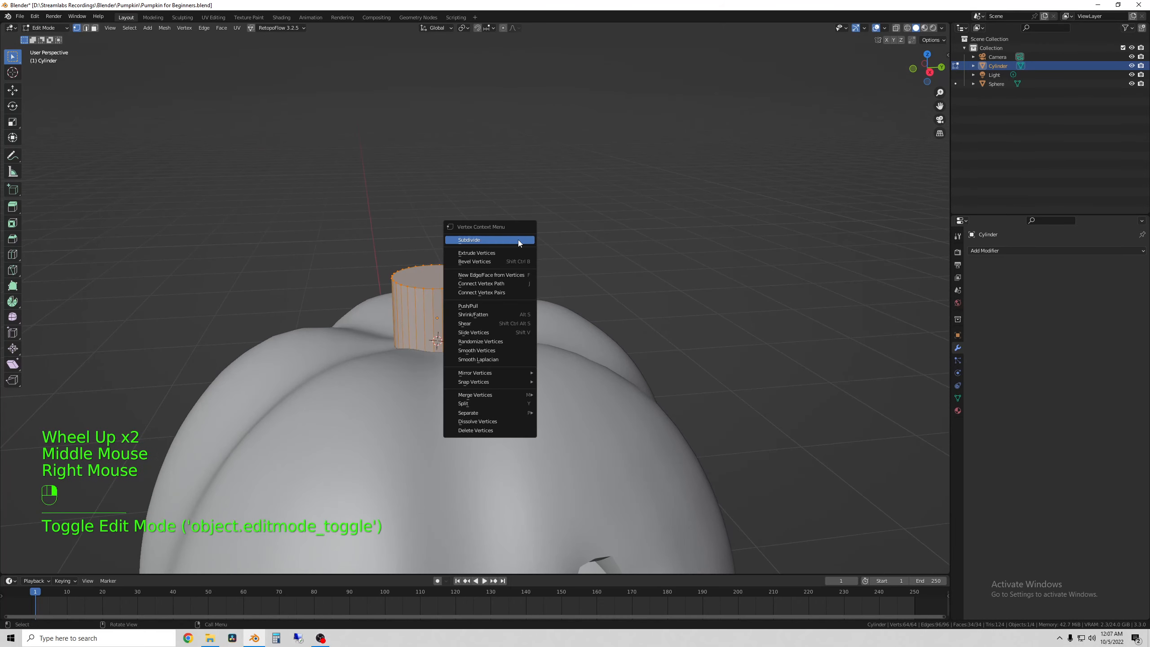
pyautogui.click(515, 238)
pyautogui.rightClick(515, 239)
pyautogui.click(509, 238)
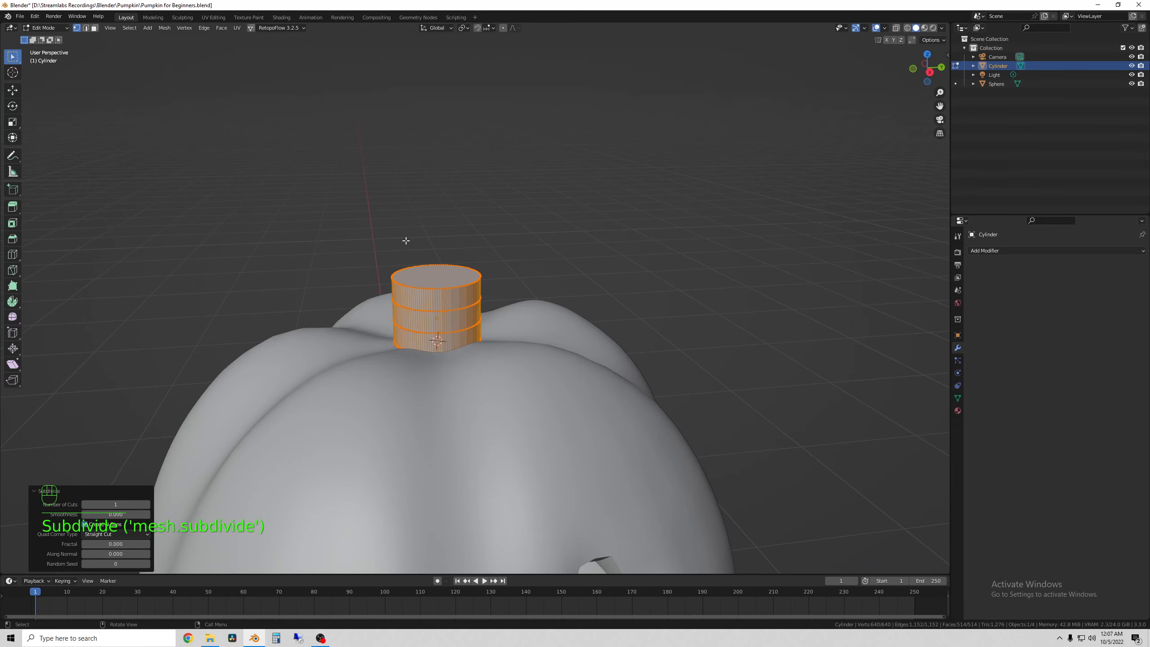
# Switch the stem cylinder to Sculpt Mode and choose the Grab brush.
pyautogui.moveTo(59, 50); pyautogui.dragTo(22, 3, button='middle')
pyautogui.click(61, 30)
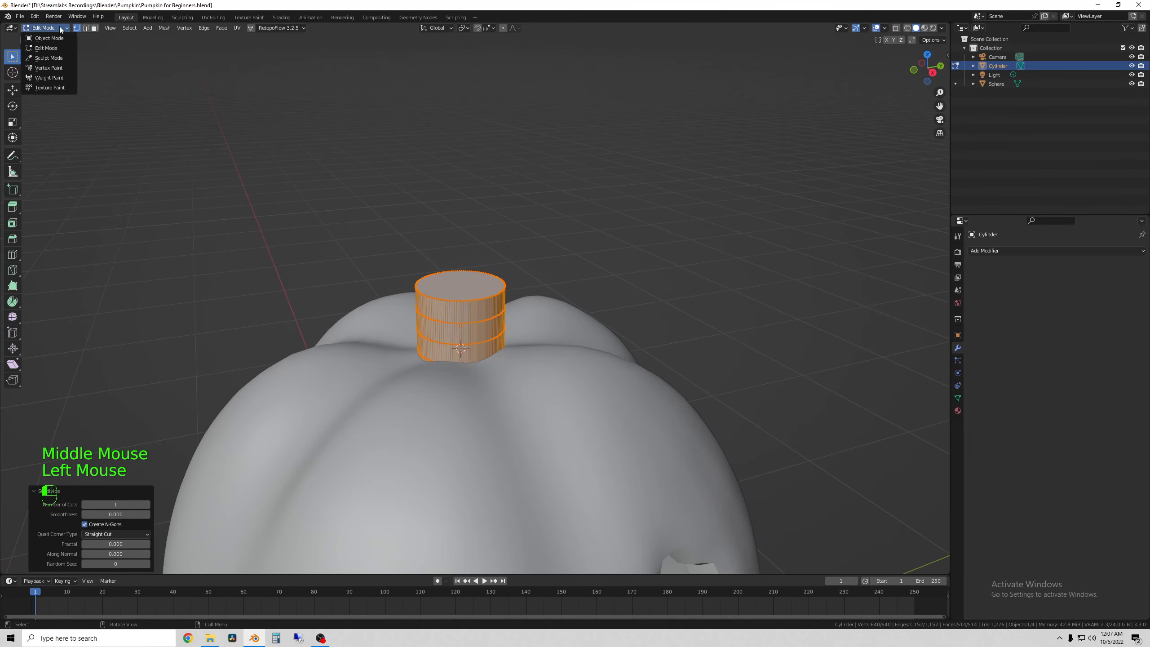
pyautogui.click(50, 58)
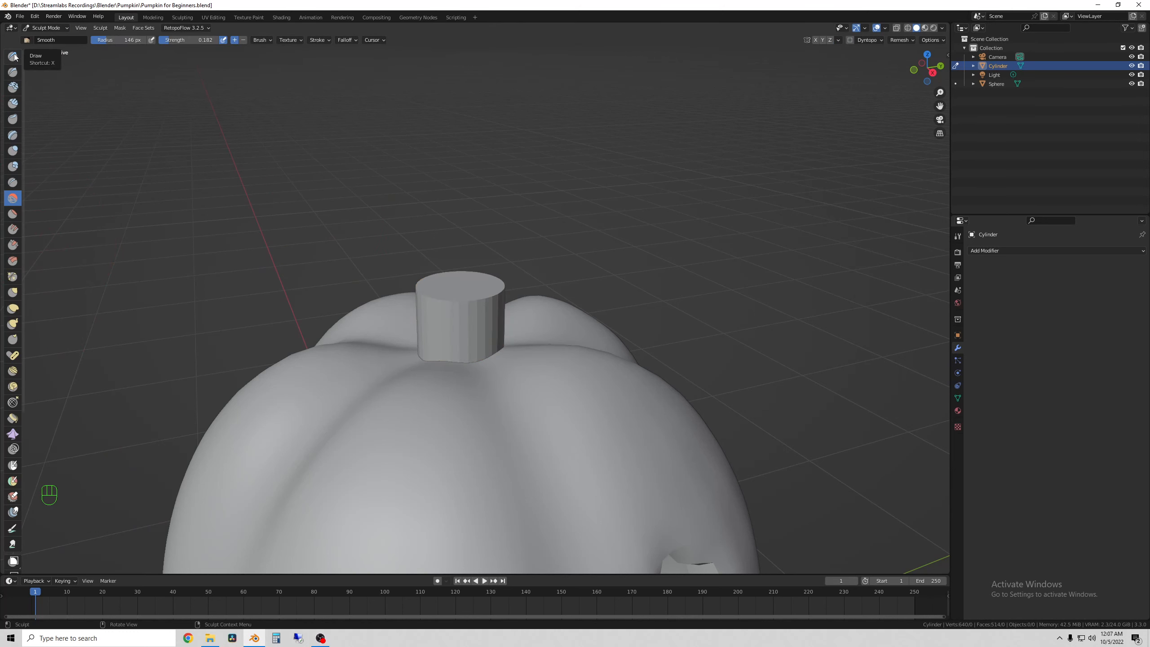
pyautogui.click(12, 292)
pyautogui.moveTo(141, 304); pyautogui.dragTo(316, 367, button='middle')
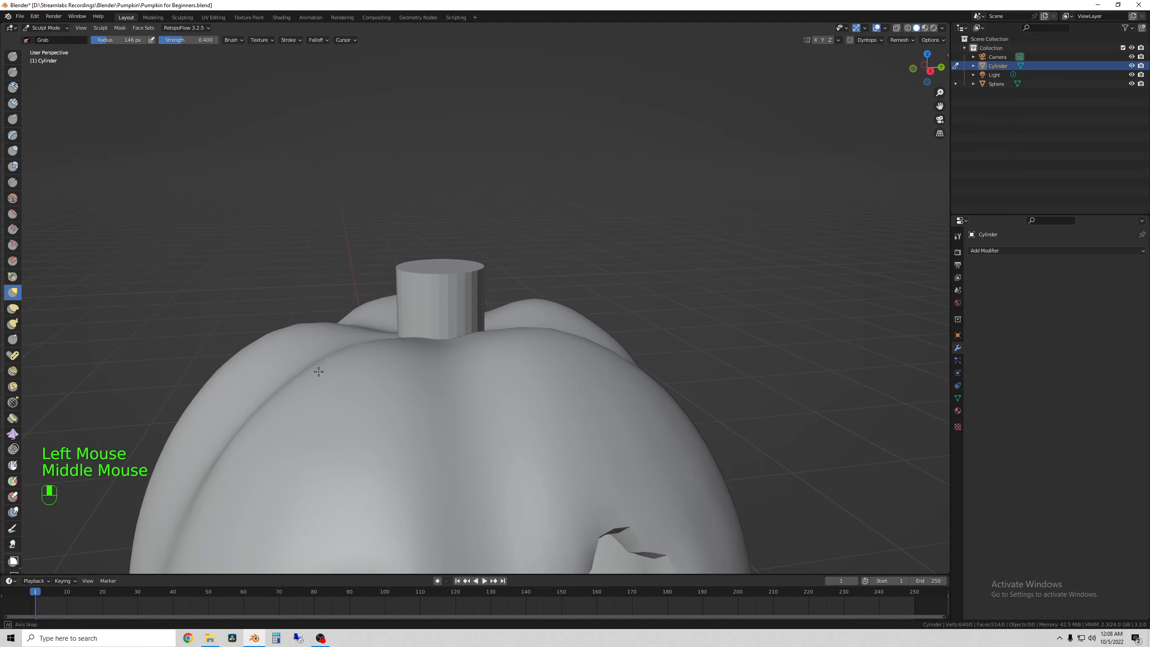
pyautogui.moveTo(447, 309); pyautogui.dragTo(447, 303, button='middle')
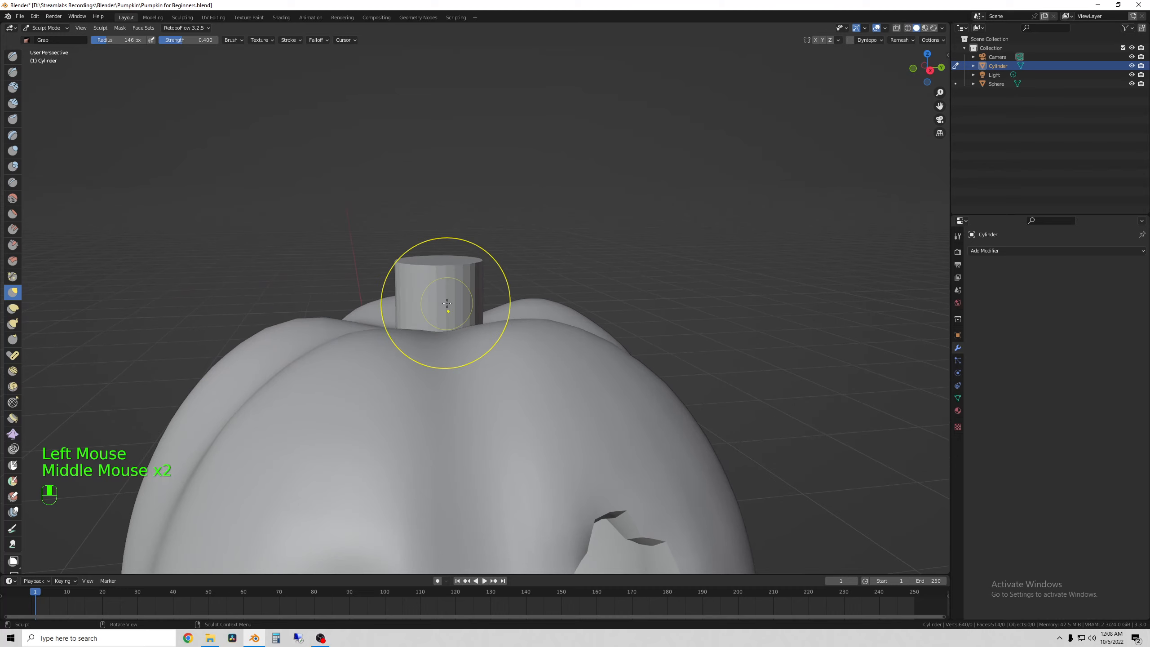
# Bend the stem's upper part to one side with an enlarged Grab brush, then adjust its middle at 215 px radius.
pyautogui.press('f')
pyautogui.click(602, 279)
pyautogui.moveTo(470, 247); pyautogui.dragTo(605, 235)
pyautogui.moveTo(408, 262); pyautogui.dragTo(509, 219)
pyautogui.moveTo(465, 347)
pyautogui.mouseDown(button='middle')
pyautogui.moveTo(511, 363)
pyautogui.moveTo(437, 331)
pyautogui.moveTo(492, 320)
pyautogui.mouseUp(button='middle')
pyautogui.press('f')
pyautogui.click(499, 287)
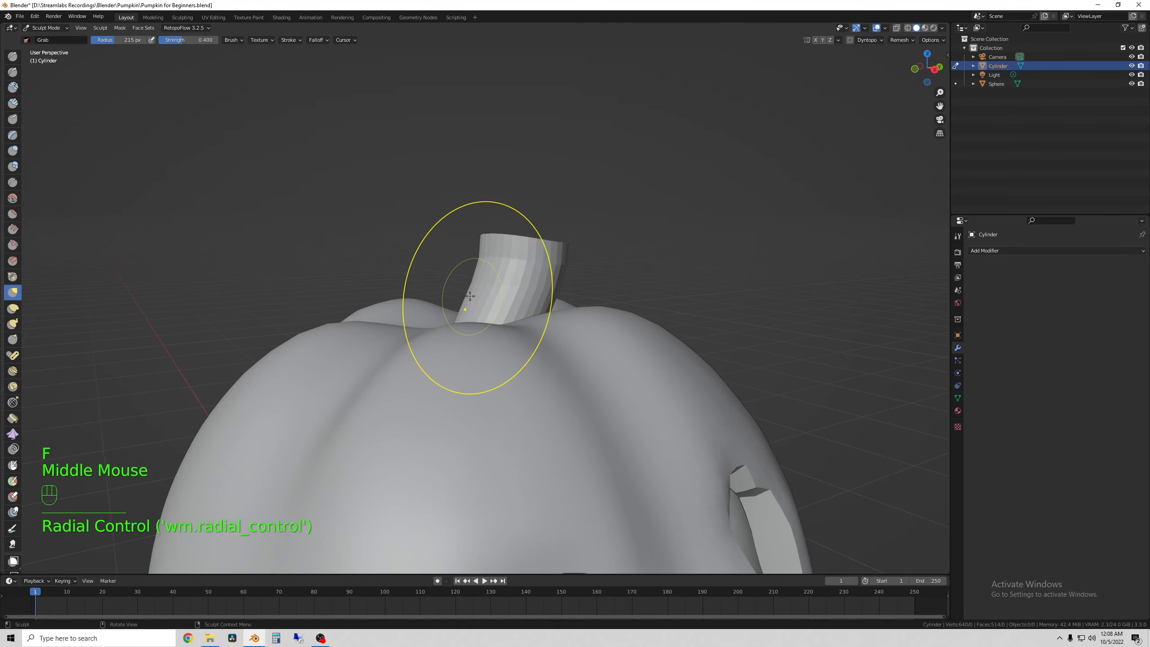
pyautogui.moveTo(474, 299); pyautogui.dragTo(453, 300)
pyautogui.moveTo(499, 315)
pyautogui.mouseDown(button='middle')
pyautogui.moveTo(461, 317)
pyautogui.moveTo(481, 317)
pyautogui.moveTo(481, 338)
pyautogui.mouseUp(button='middle')
# Pull the stem's top rim outward into a slanted, flared tip with the Grab brush at 156 px radius.
pyautogui.press('f')
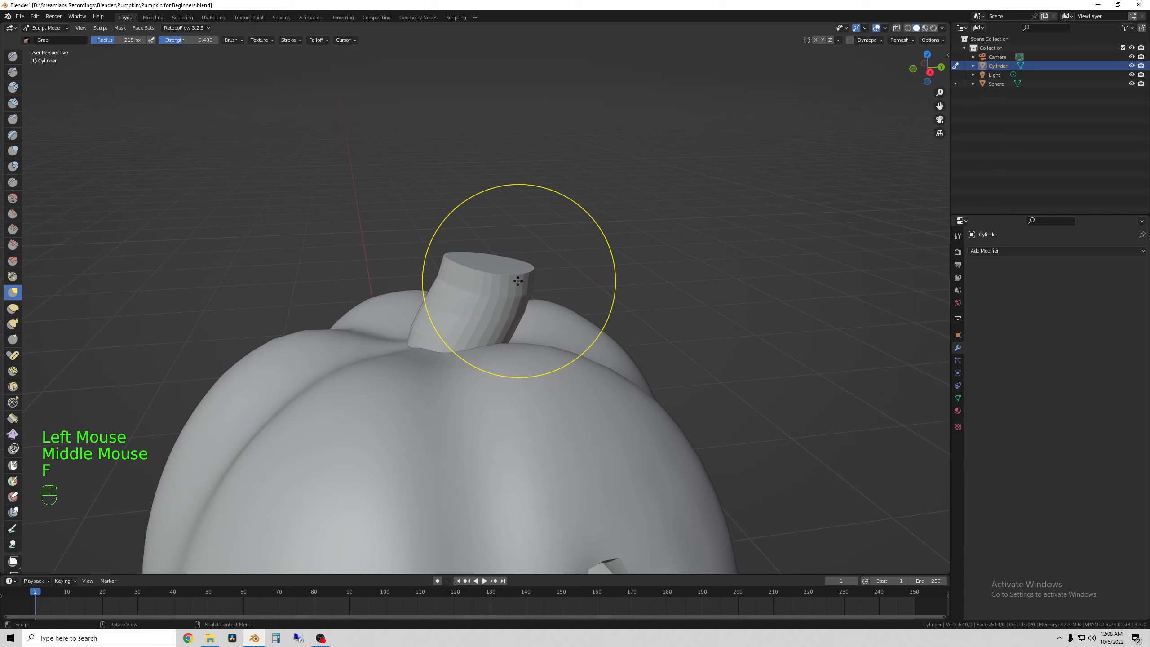
pyautogui.click(493, 282)
pyautogui.moveTo(526, 295); pyautogui.dragTo(533, 271, button='middle')
pyautogui.moveTo(538, 250); pyautogui.dragTo(528, 253)
pyautogui.moveTo(525, 253); pyautogui.dragTo(542, 248)
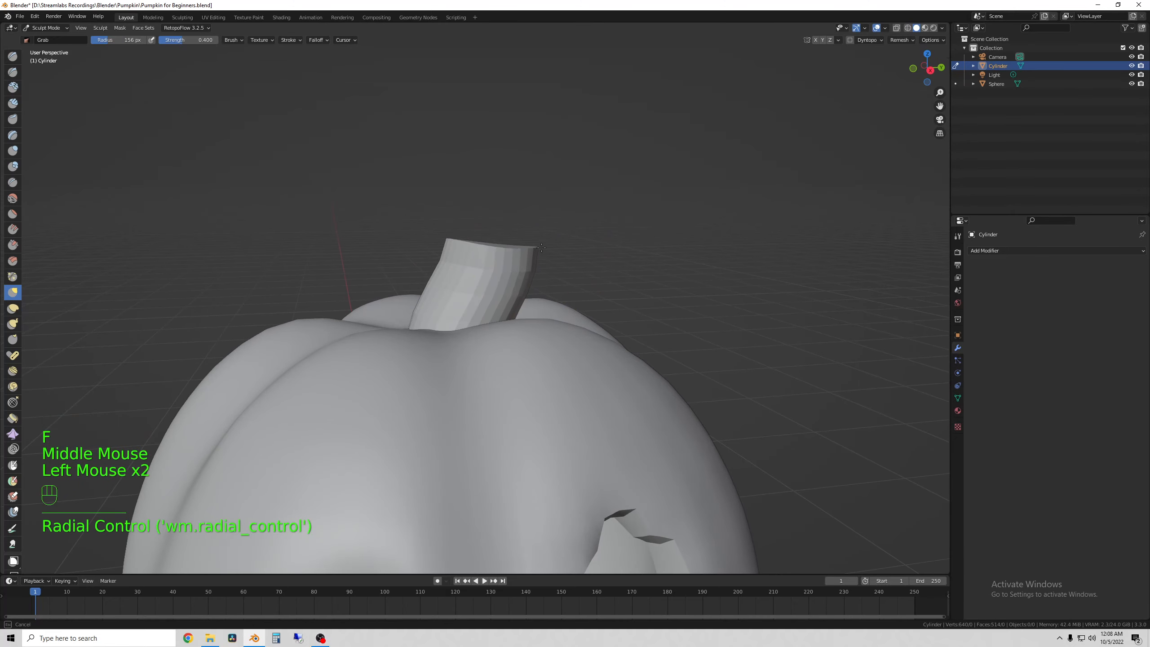
pyautogui.moveTo(590, 189)
pyautogui.mouseDown(button='middle')
pyautogui.moveTo(539, 280)
pyautogui.moveTo(460, 277)
pyautogui.moveTo(453, 317)
pyautogui.moveTo(520, 272)
pyautogui.moveTo(537, 286)
pyautogui.mouseUp(button='middle')
pyautogui.scroll(-2, 526, 296)
pyautogui.moveTo(426, 257); pyautogui.dragTo(406, 245)
pyautogui.moveTo(405, 245); pyautogui.dragTo(465, 306, button='middle')
pyautogui.moveTo(488, 263); pyautogui.dragTo(506, 261)
pyautogui.moveTo(539, 264)
pyautogui.mouseDown(button='middle')
pyautogui.moveTo(446, 305)
pyautogui.moveTo(349, 266)
pyautogui.mouseUp(button='middle')
pyautogui.moveTo(487, 257); pyautogui.dragTo(500, 256)
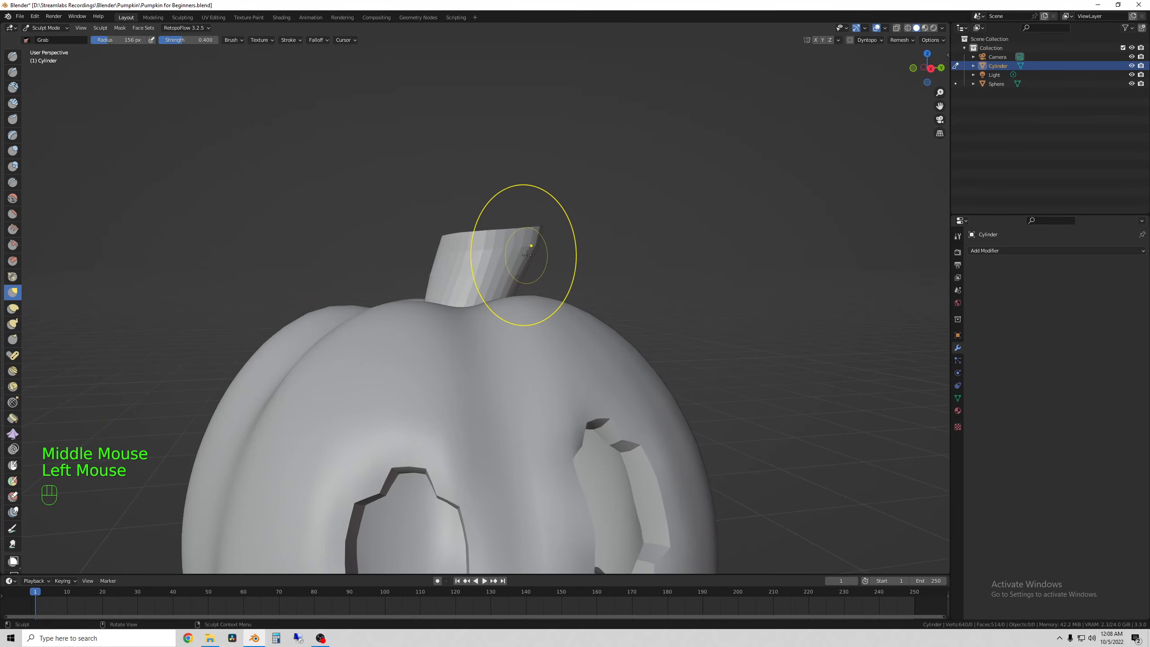
pyautogui.moveTo(513, 257); pyautogui.dragTo(549, 278, button='middle')
pyautogui.moveTo(549, 278); pyautogui.dragTo(545, 277)
pyautogui.moveTo(546, 277); pyautogui.dragTo(274, 164, button='middle')
pyautogui.moveTo(208, 136); pyautogui.dragTo(304, 213, button='middle')
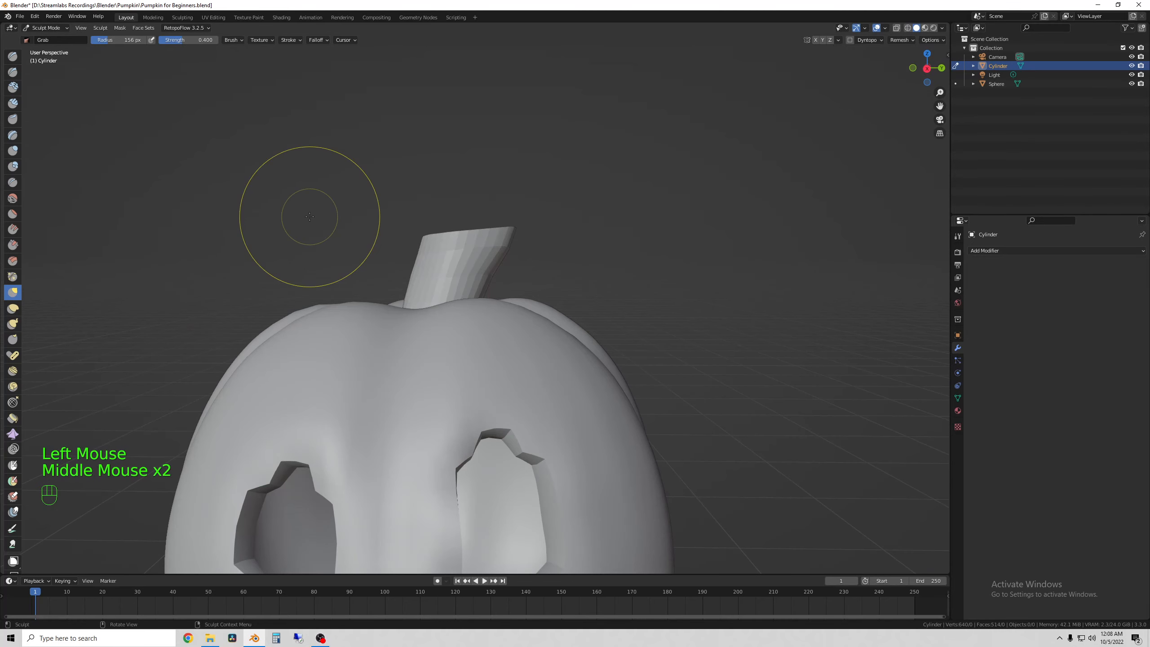
# Return to Object Mode, apply Shade Auto Smooth to the stem with a 30° angle and inspect its shading up close.
pyautogui.click(38, 28)
pyautogui.click(47, 38)
pyautogui.rightClick(461, 255)
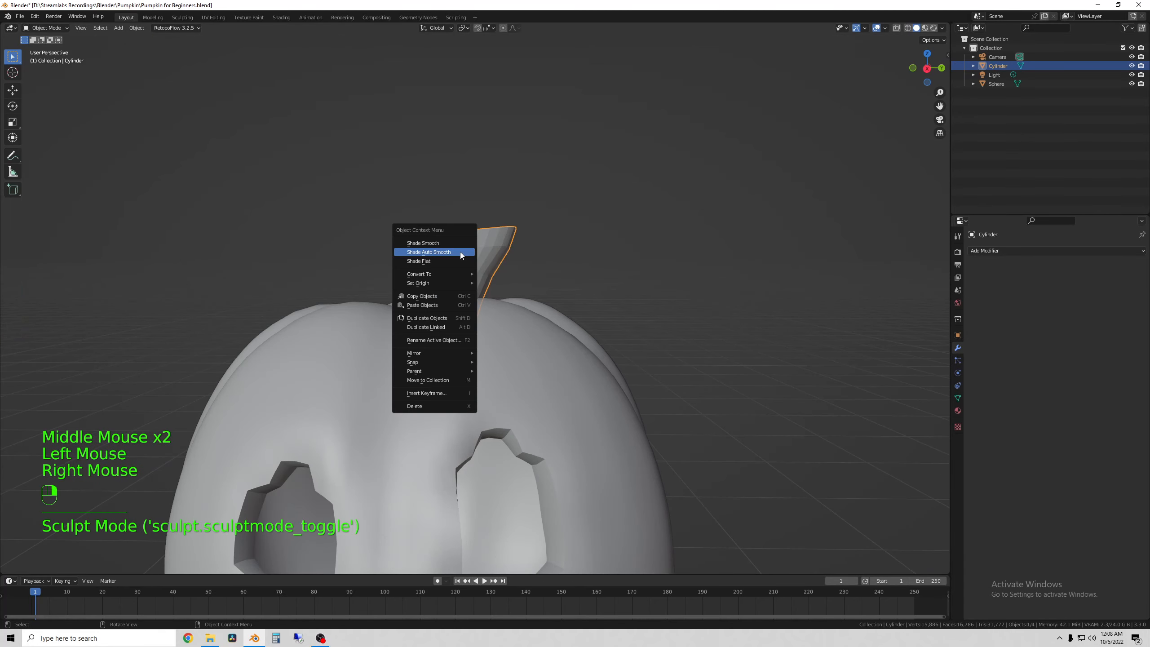
pyautogui.click(442, 252)
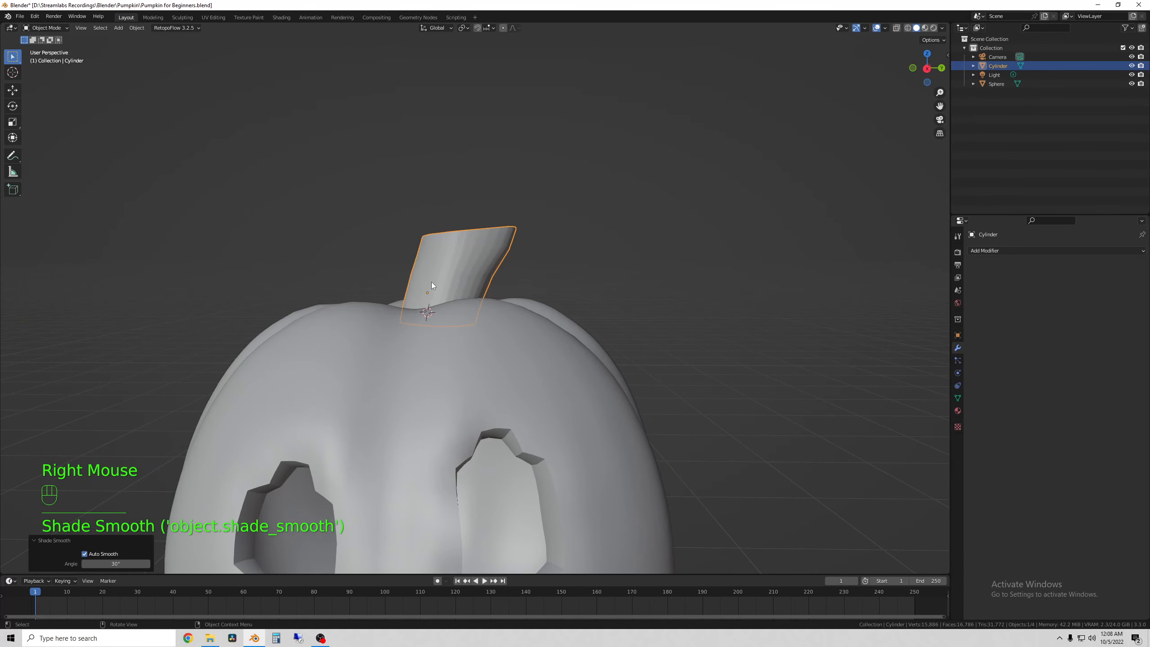
pyautogui.moveTo(431, 283); pyautogui.dragTo(537, 300, button='middle')
pyautogui.scroll(3, 537, 352)
pyautogui.scroll(3, 550, 320)
pyautogui.scroll(-2, 537, 301)
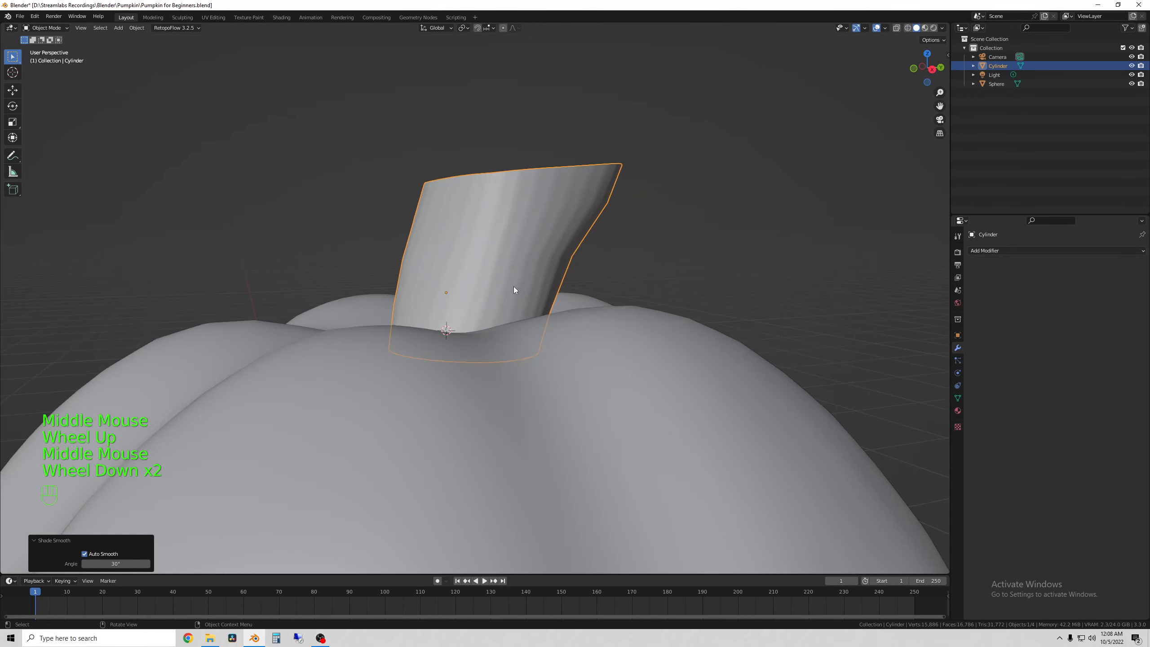
# Apply plain Shade Smooth to the stem without Auto Smooth.
pyautogui.rightClick(498, 237)
pyautogui.click(494, 234)
pyautogui.moveTo(492, 251); pyautogui.dragTo(557, 271, button='middle')
# Switch the stem back to Sculpt Mode and choose the Smooth brush.
pyautogui.click(46, 28)
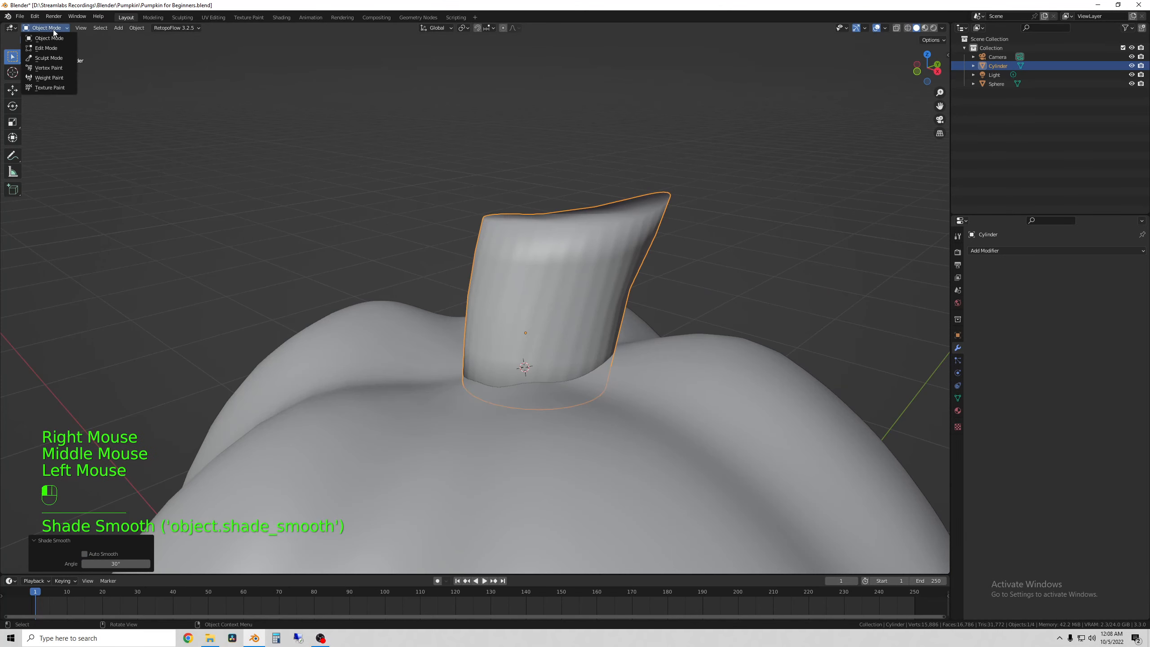
pyautogui.click(53, 58)
pyautogui.moveTo(462, 257); pyautogui.dragTo(154, 255, button='middle')
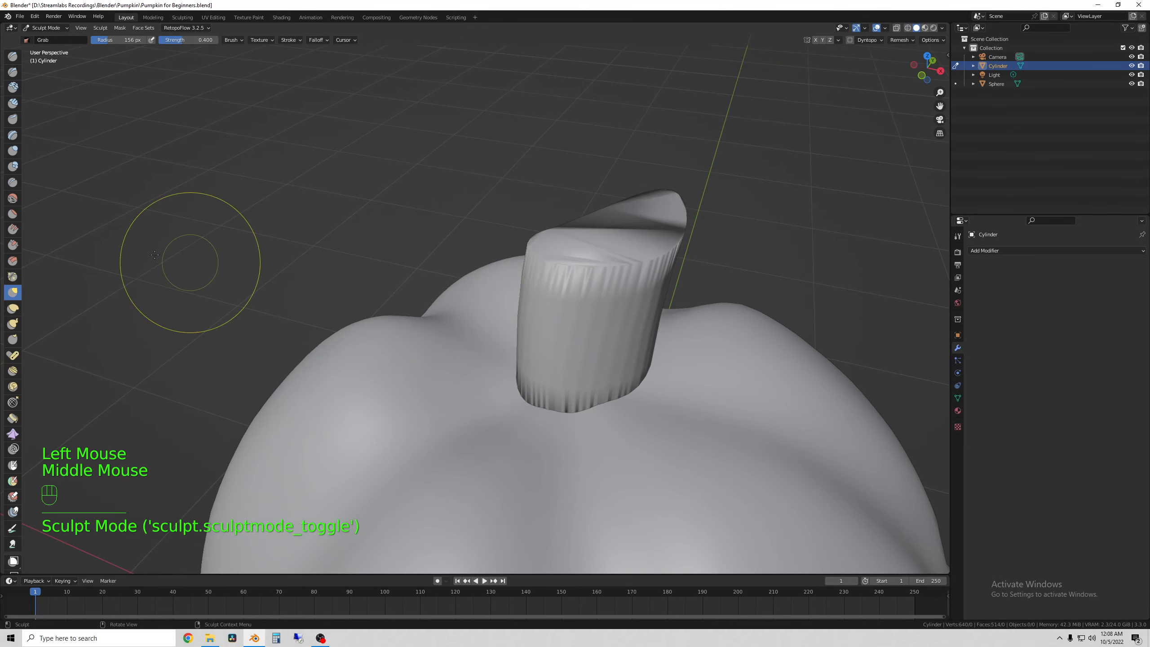
pyautogui.click(13, 198)
pyautogui.moveTo(562, 317)
pyautogui.mouseDown(button='middle')
pyautogui.moveTo(587, 317)
pyautogui.moveTo(596, 278)
pyautogui.mouseUp(button='middle')
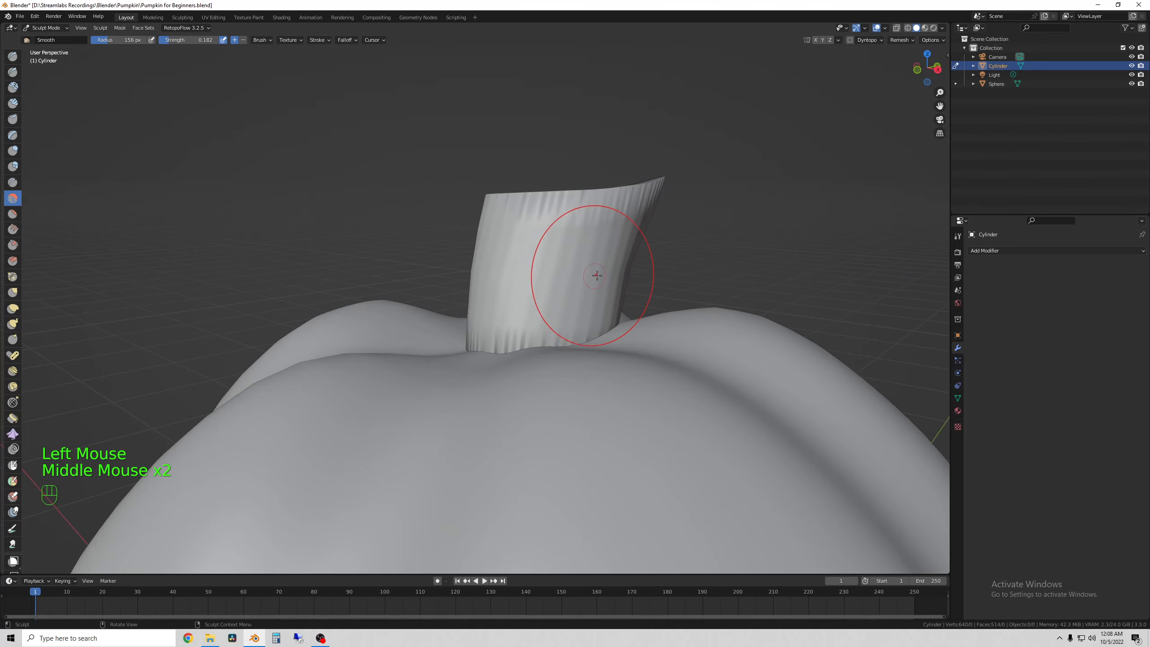
# Smooth the stem's sides, top and rim all around with the Smooth brush at 156 px radius and 0.097 strength.
pyautogui.hotkey('shift', 'f')
pyautogui.click(357, 163)
pyautogui.moveTo(521, 254)
pyautogui.mouseDown()
pyautogui.moveTo(511, 229)
pyautogui.moveTo(584, 235)
pyautogui.mouseUp()
pyautogui.moveTo(589, 251)
pyautogui.mouseDown(button='middle')
pyautogui.moveTo(583, 263)
pyautogui.moveTo(524, 257)
pyautogui.mouseUp(button='middle')
pyautogui.moveTo(524, 257); pyautogui.dragTo(526, 270)
pyautogui.moveTo(526, 270); pyautogui.dragTo(480, 329, button='middle')
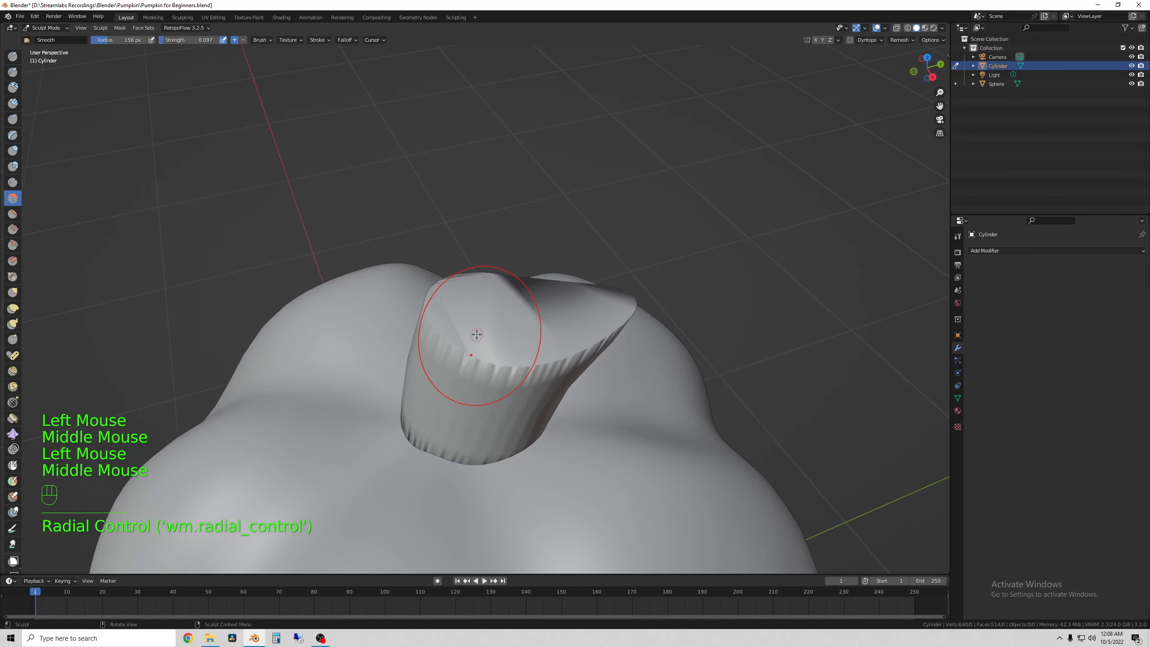
pyautogui.moveTo(479, 329)
pyautogui.mouseDown()
pyautogui.moveTo(547, 312)
pyautogui.moveTo(520, 303)
pyautogui.moveTo(588, 339)
pyautogui.mouseUp()
pyautogui.moveTo(588, 338)
pyautogui.mouseDown(button='middle')
pyautogui.moveTo(423, 413)
pyautogui.moveTo(570, 346)
pyautogui.mouseUp(button='middle')
pyautogui.click(423, 413)
pyautogui.moveTo(570, 347)
pyautogui.mouseDown()
pyautogui.moveTo(547, 309)
pyautogui.moveTo(550, 356)
pyautogui.mouseUp()
pyautogui.moveTo(551, 355); pyautogui.dragTo(603, 316, button='middle')
pyautogui.moveTo(603, 316); pyautogui.dragTo(609, 309)
pyautogui.moveTo(610, 309); pyautogui.dragTo(652, 334, button='middle')
pyautogui.moveTo(541, 270); pyautogui.dragTo(521, 251)
pyautogui.moveTo(521, 251); pyautogui.dragTo(336, 215, button='middle')
pyautogui.moveTo(333, 218); pyautogui.dragTo(329, 225)
pyautogui.moveTo(329, 225); pyautogui.dragTo(399, 259, button='middle')
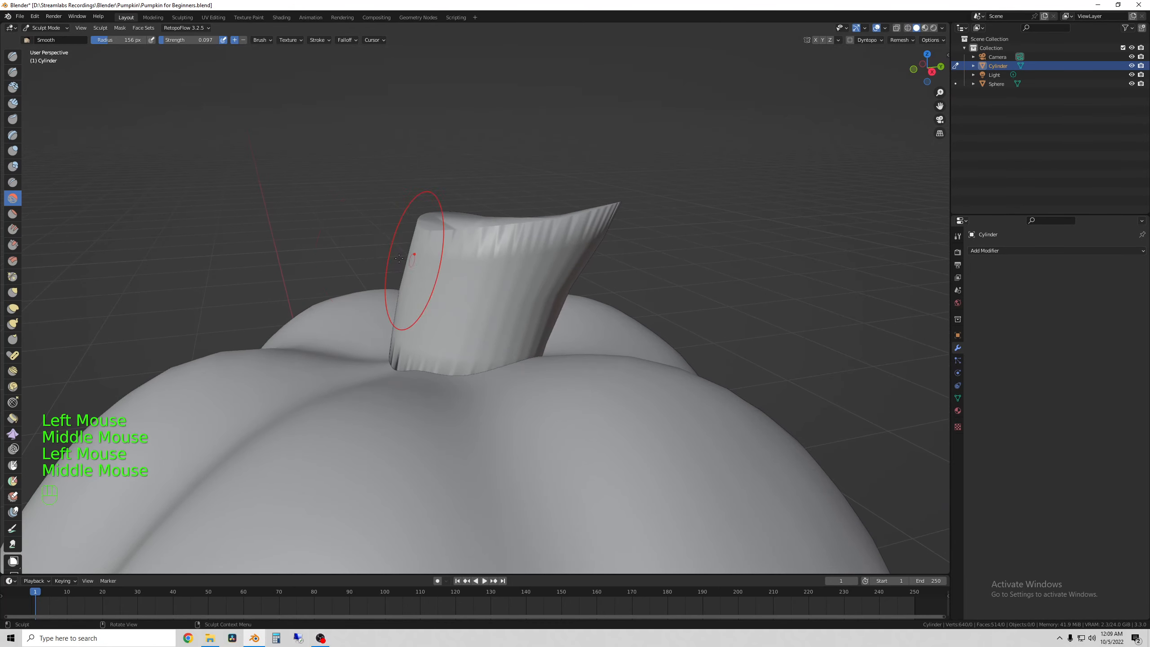
# Return to Object Mode, apply Shade Auto Smooth to the sculpted stem and deselect it.
pyautogui.click(37, 29)
pyautogui.click(44, 63)
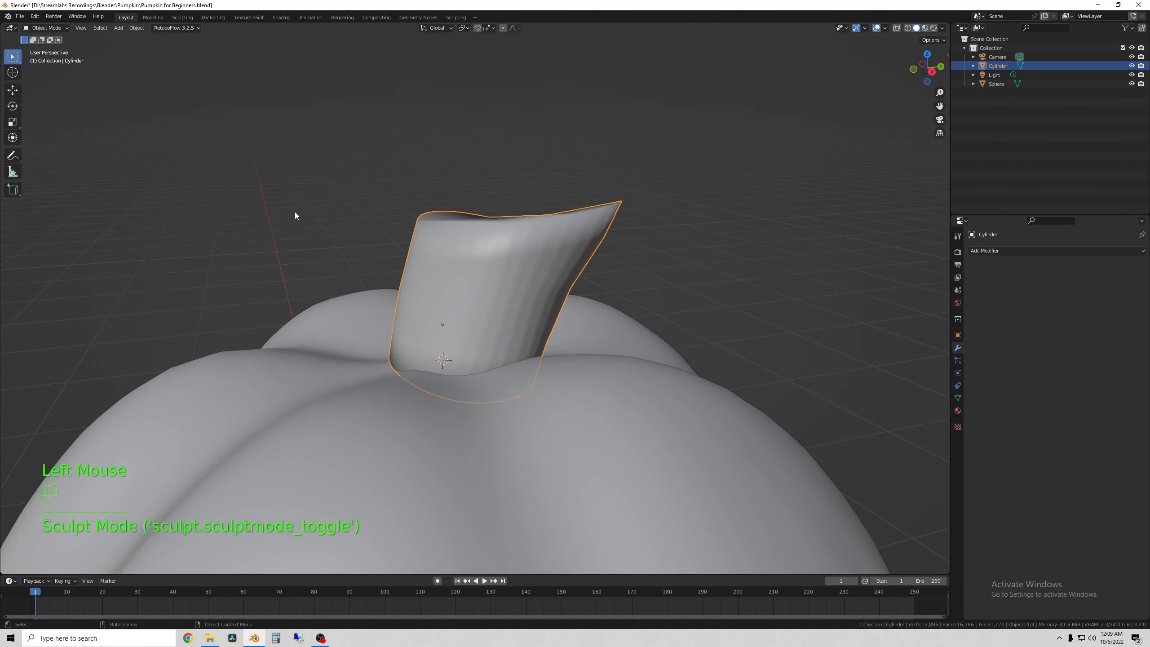
pyautogui.rightClick(368, 234)
pyautogui.click(412, 256)
pyautogui.moveTo(411, 256)
pyautogui.mouseDown(button='middle')
pyautogui.moveTo(436, 289)
pyautogui.moveTo(505, 312)
pyautogui.moveTo(448, 277)
pyautogui.moveTo(397, 271)
pyautogui.mouseUp(button='middle')
pyautogui.click(556, 215)
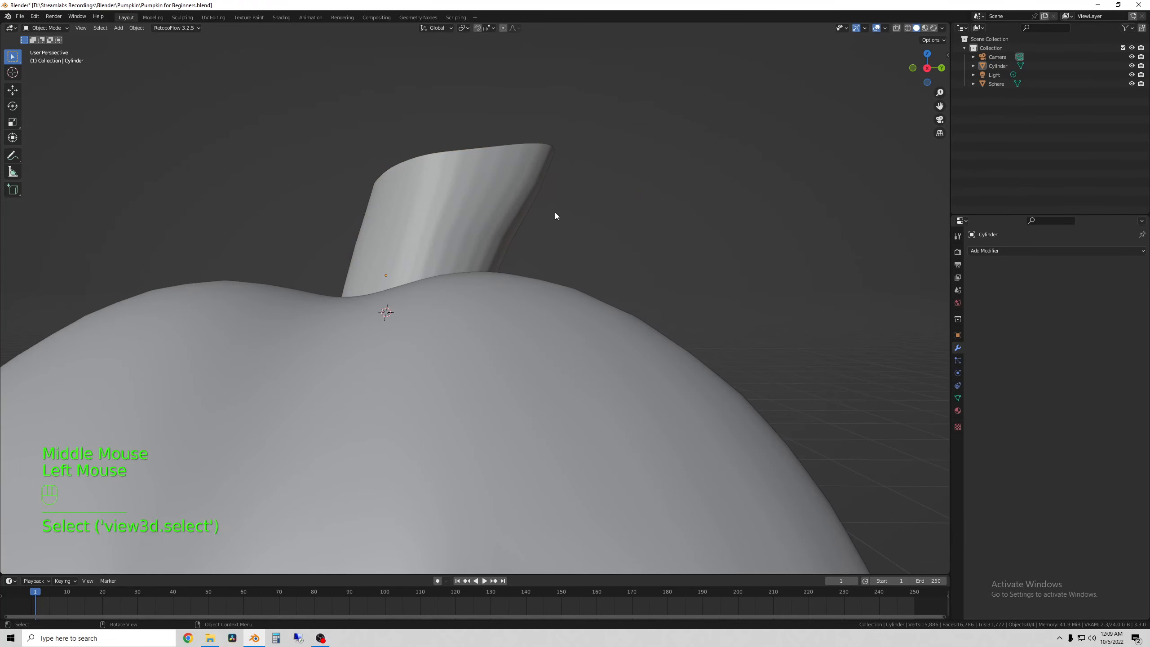
# Fine-tune the stem's height on the pumpkin with two small moves along the Z axis, the last about 0.011 m.
pyautogui.scroll(-5, 555, 216)
pyautogui.moveTo(485, 233); pyautogui.dragTo(637, 153, button='middle')
pyautogui.click(396, 249)
pyautogui.scroll(-2, 510, 236)
pyautogui.scroll(2, 503, 227)
pyautogui.scroll(-2, 566, 177)
pyautogui.press('g')
pyautogui.press('z')
pyautogui.click(570, 175)
pyautogui.press('g')
pyautogui.press('z')
pyautogui.click(564, 169)
pyautogui.click(637, 153)
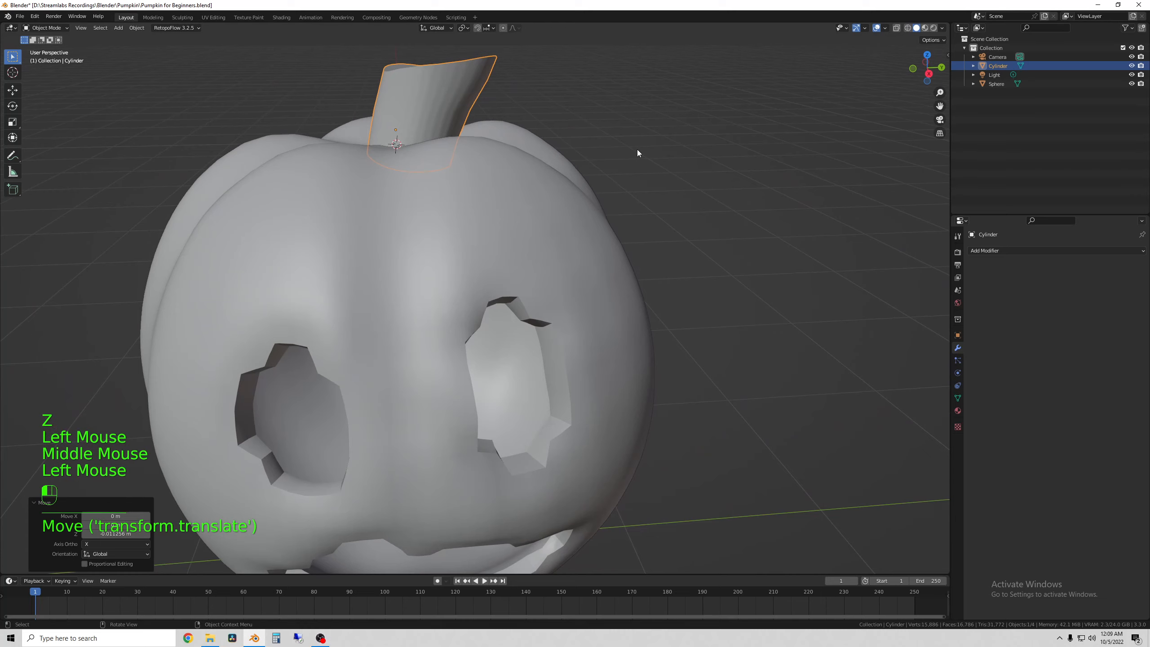
# Select the pumpkin and its stem together and lower both about 0.14 m along the Z axis.
pyautogui.scroll(-3, 498, 248)
pyautogui.scroll(-1, 506, 275)
pyautogui.moveTo(497, 247); pyautogui.dragTo(568, 234, button='middle')
pyautogui.scroll(-1, 498, 260)
pyautogui.click(556, 231)
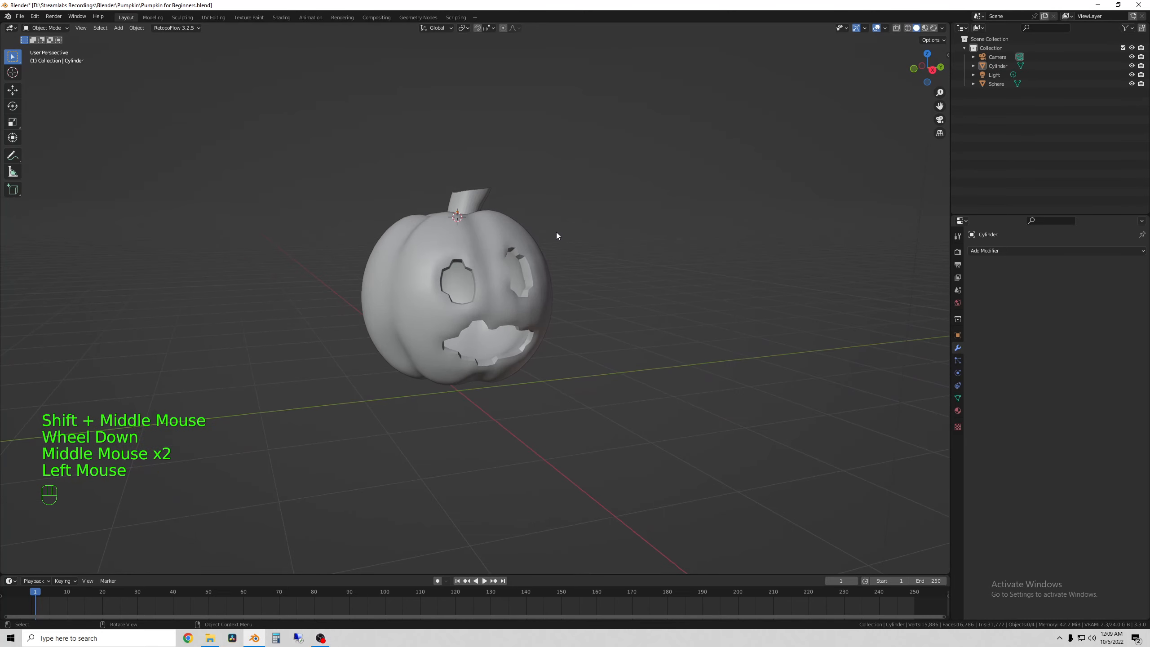
pyautogui.moveTo(585, 241); pyautogui.dragTo(473, 172)
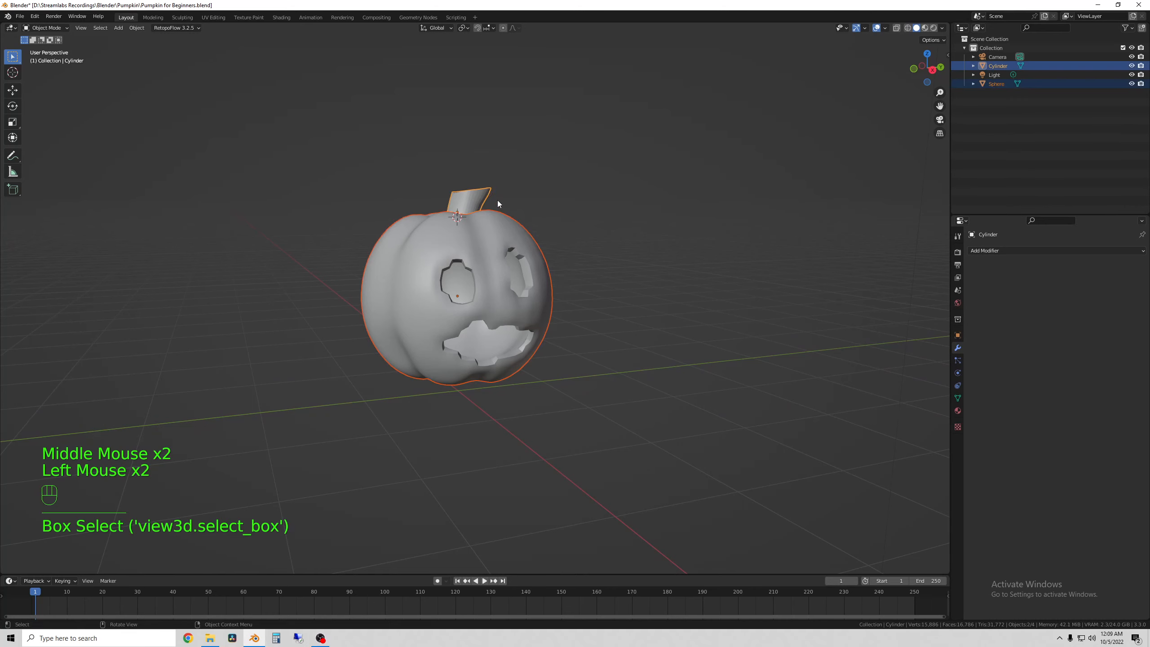
pyautogui.moveTo(571, 229)
pyautogui.mouseDown(button='middle')
pyautogui.moveTo(584, 232)
pyautogui.moveTo(564, 220)
pyautogui.mouseUp(button='middle')
pyautogui.scroll(-1, 569, 218)
pyautogui.press('g')
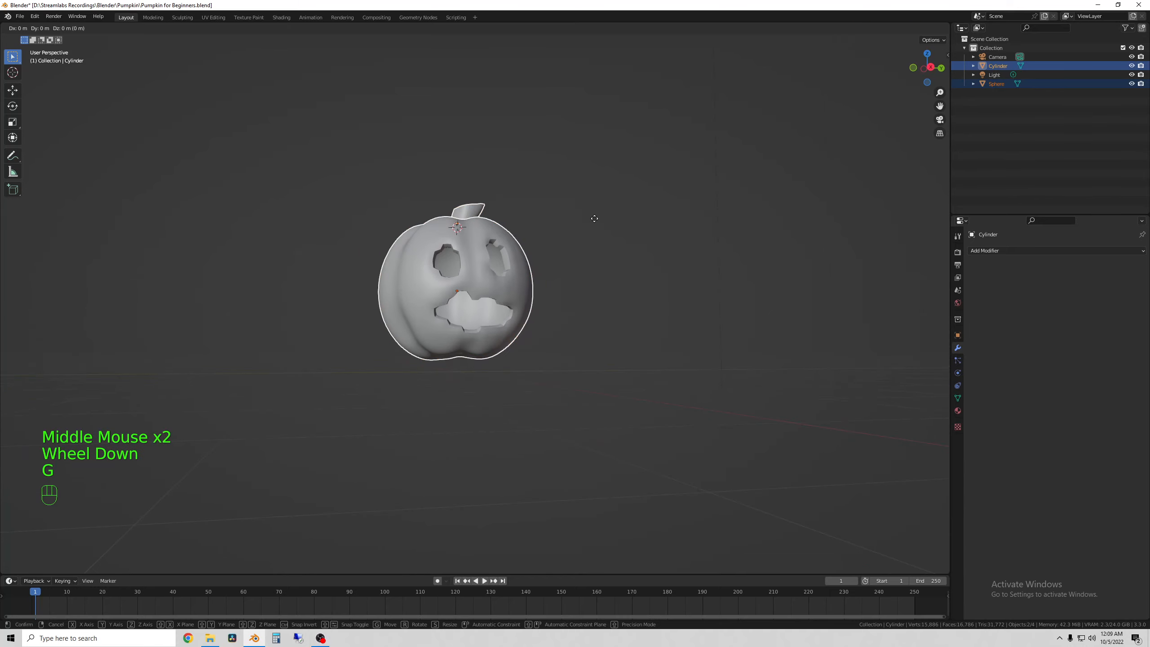
pyautogui.press('z')
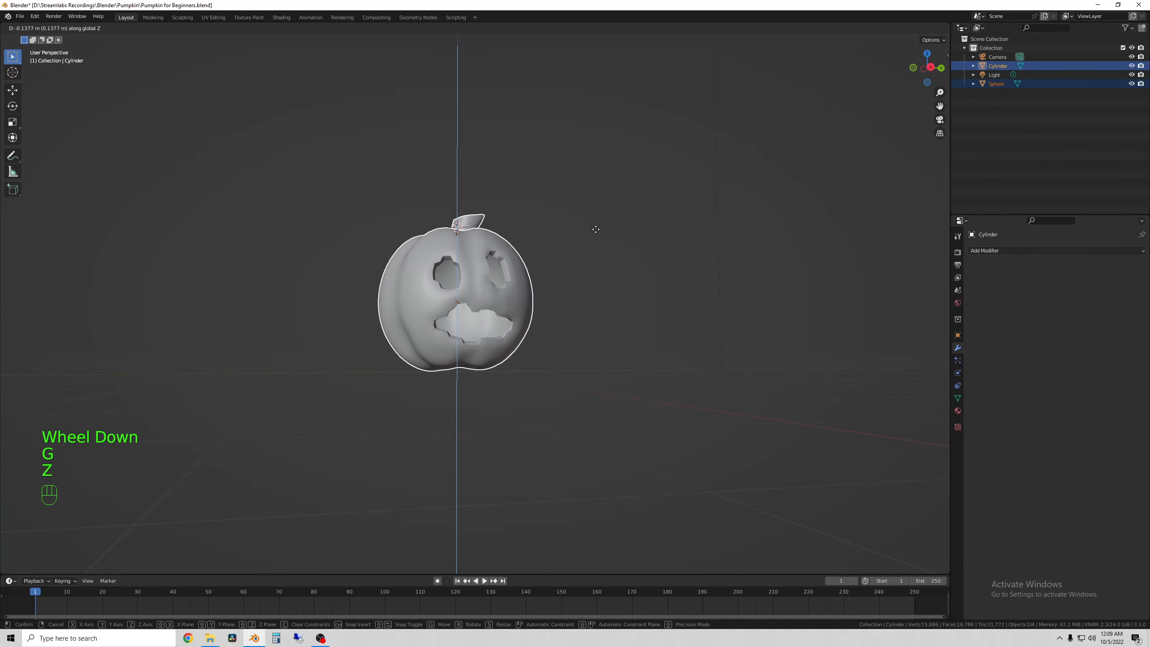
pyautogui.click(595, 229)
# Check the lowered pumpkin's position, deselect both objects and select only the pumpkin body.
pyautogui.scroll(2, 468, 329)
pyautogui.moveTo(471, 335); pyautogui.dragTo(469, 289, button='middle')
pyautogui.click(470, 430)
pyautogui.scroll(-2, 503, 462)
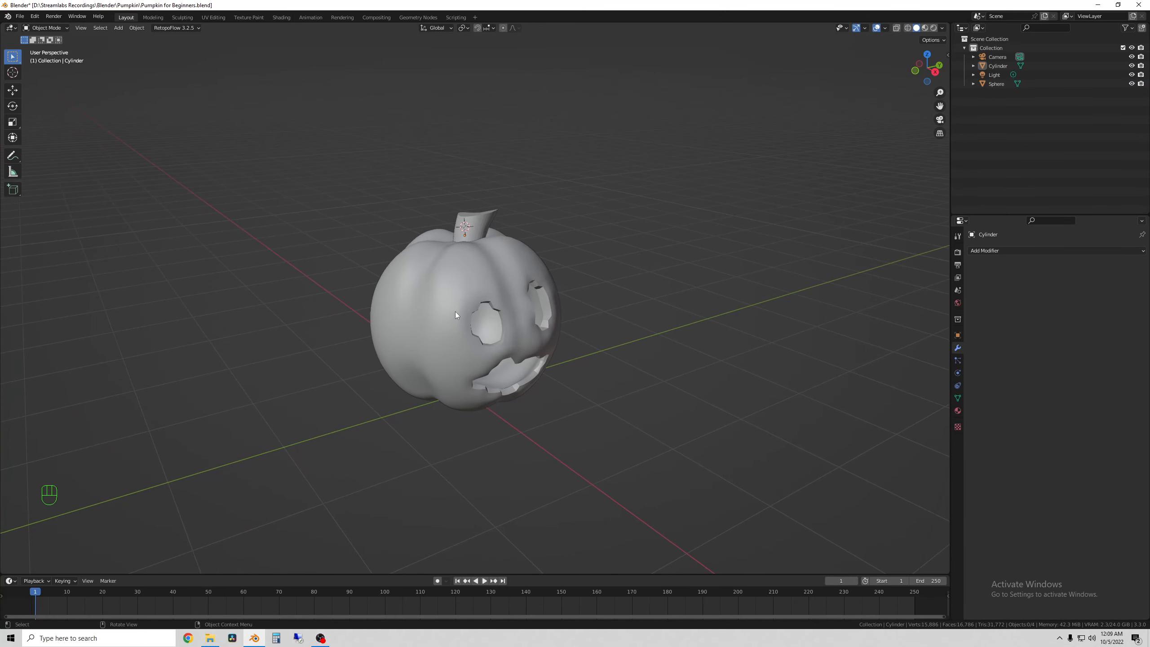
pyautogui.click(435, 254)
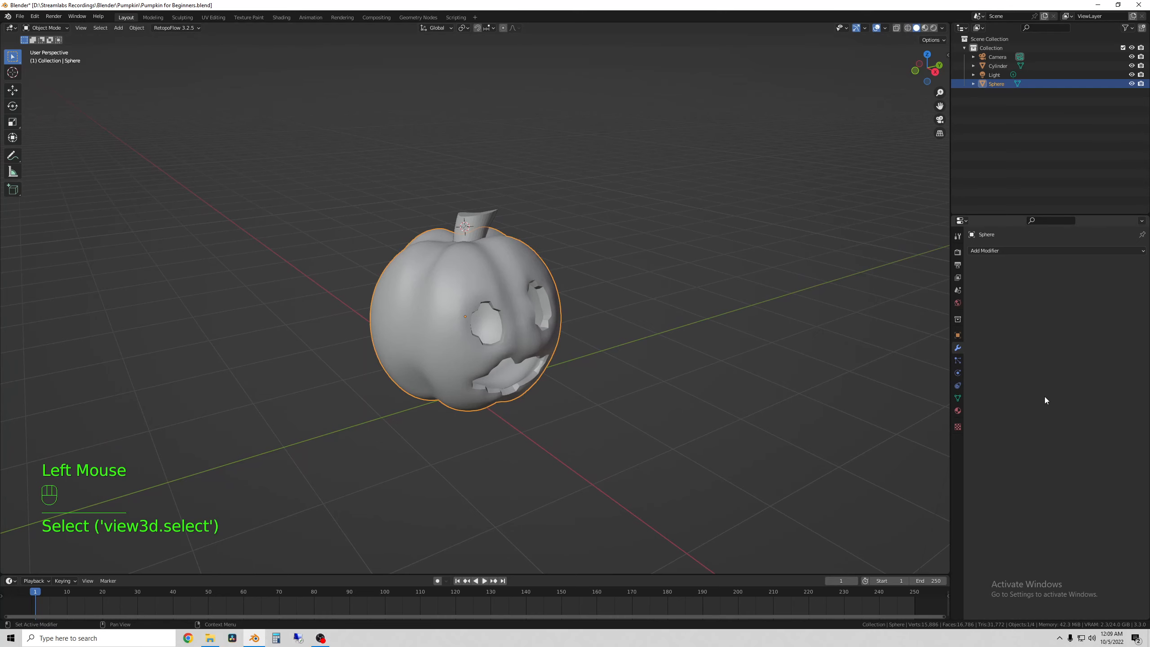
# Create a new material on the pumpkin body and name it Pumpkin.
pyautogui.click(957, 411)
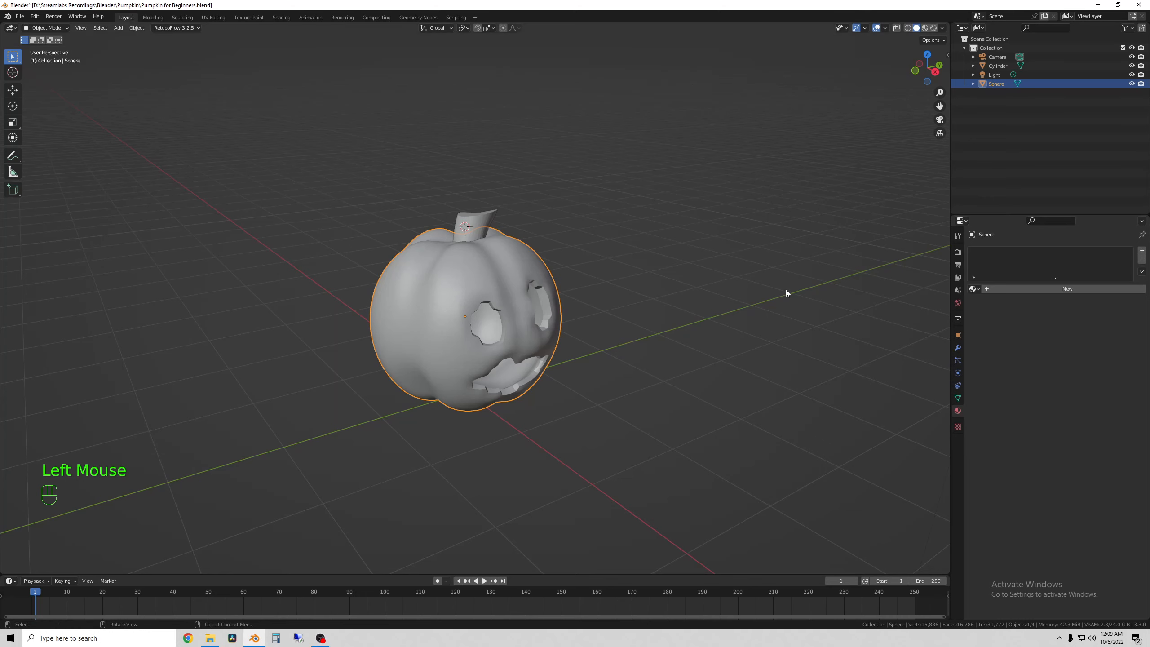
pyautogui.click(1008, 289)
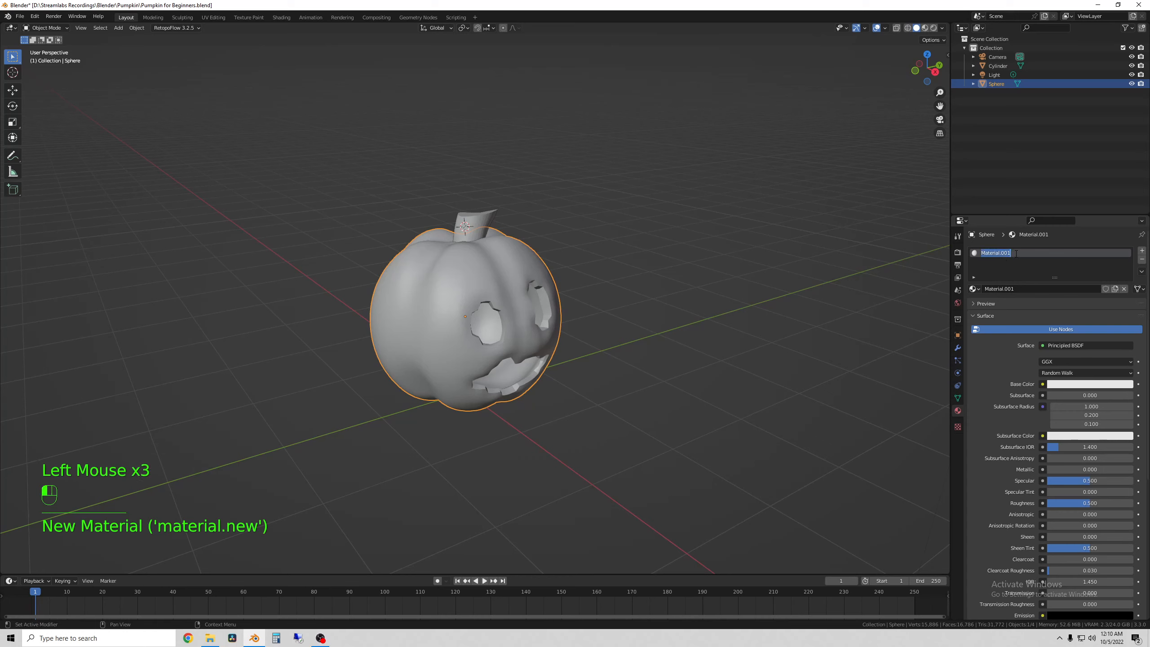
pyautogui.write('Pumpkin')
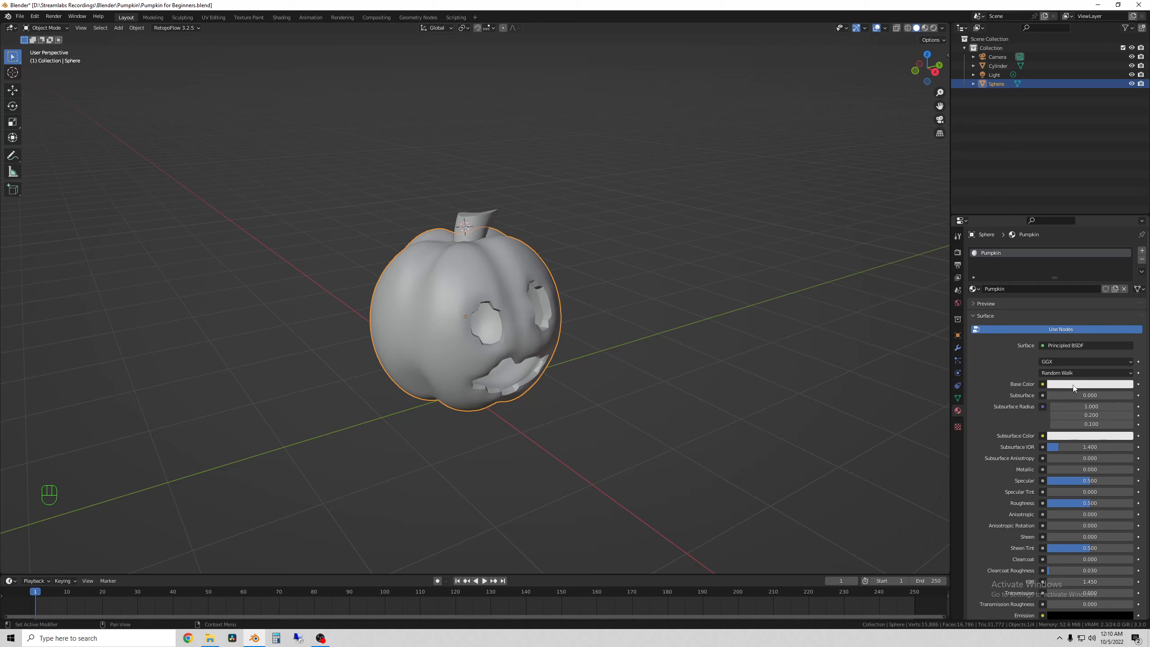
# Set the Pumpkin material's base color to a saturated orange.
pyautogui.scroll(-4, 1082, 426)
pyautogui.scroll(2, 1078, 453)
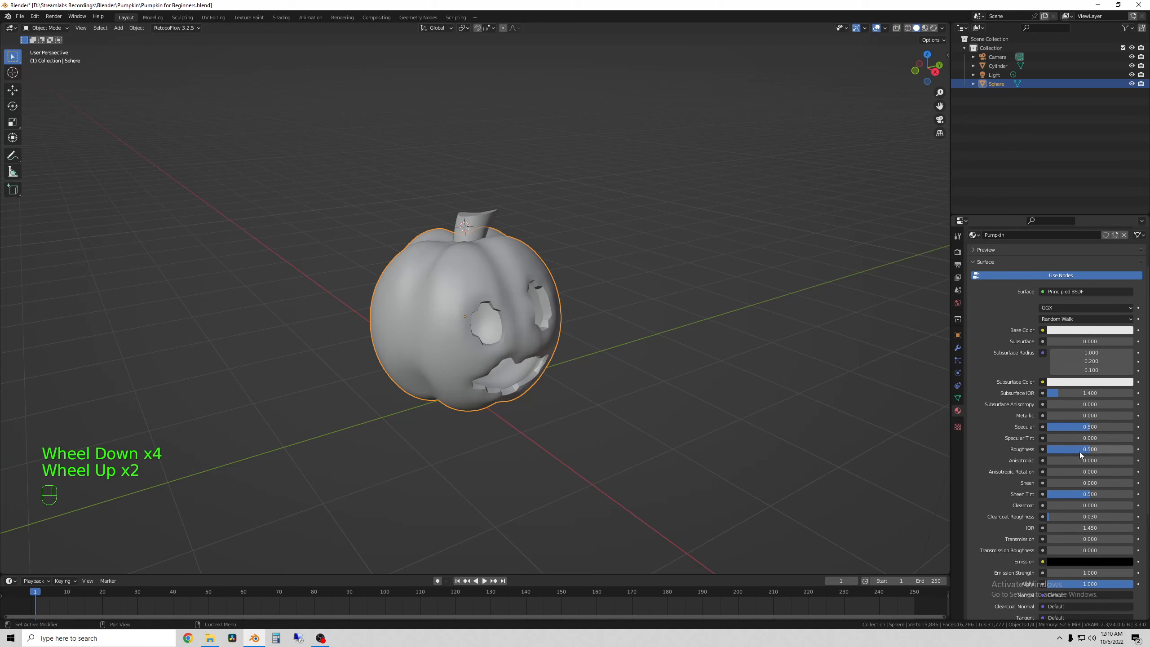
pyautogui.scroll(-1, 1078, 455)
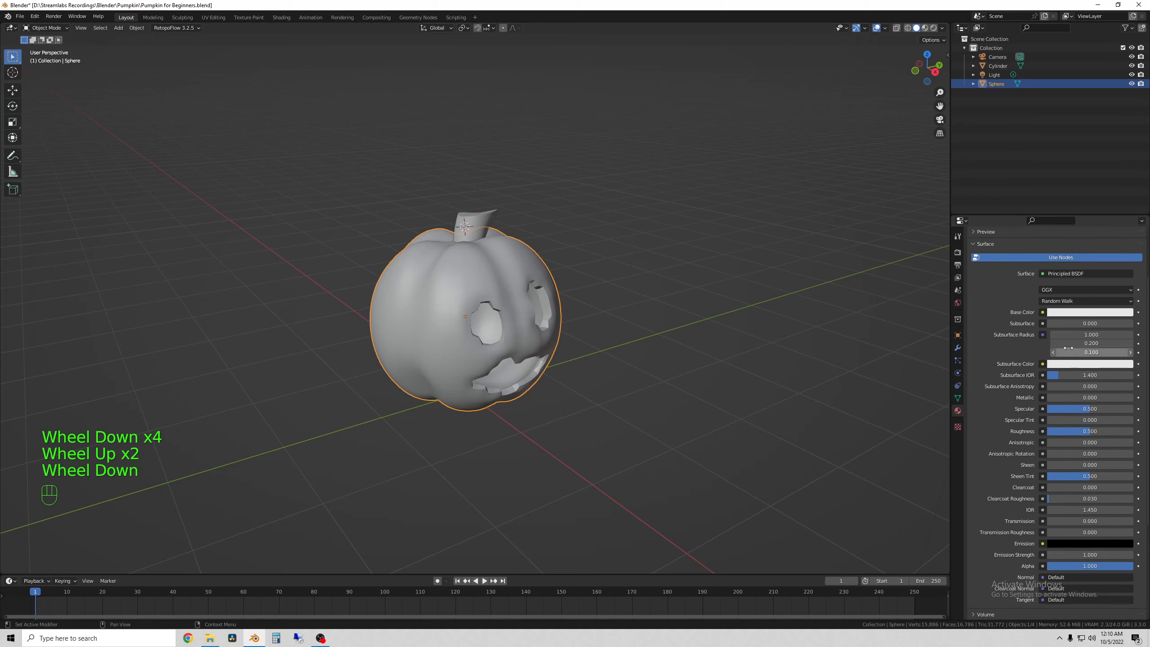
pyautogui.click(1091, 313)
pyautogui.click(1078, 230)
pyautogui.moveTo(1079, 230)
pyautogui.mouseDown()
pyautogui.moveTo(1068, 244)
pyautogui.moveTo(1077, 228)
pyautogui.mouseUp()
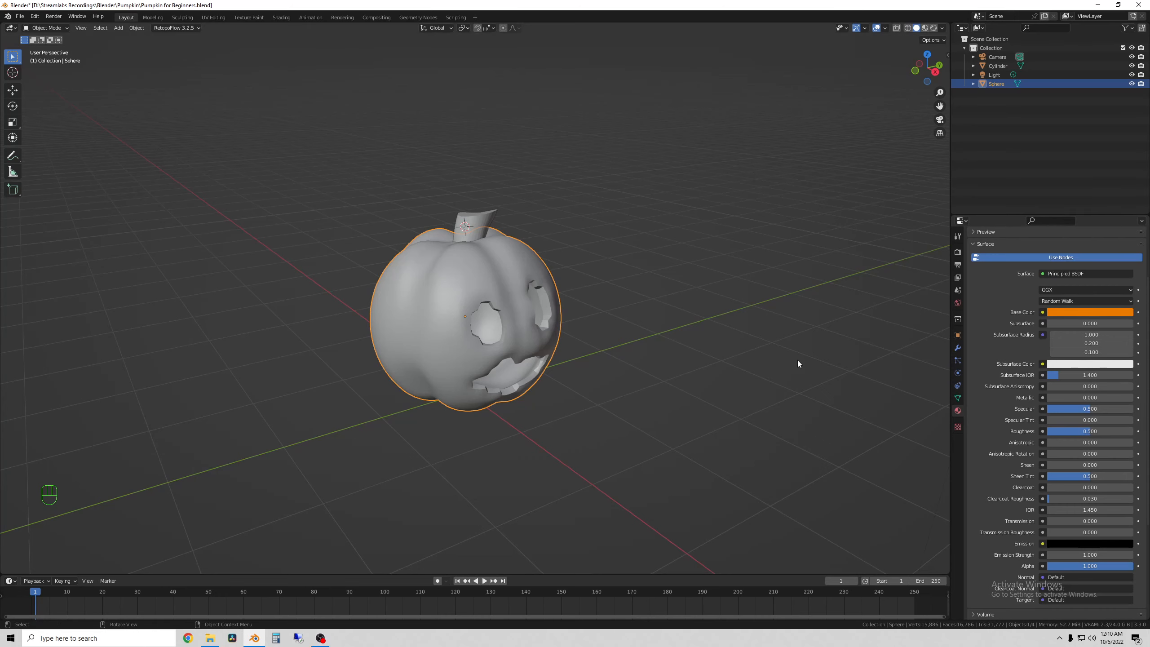
# Deselect the pumpkin, switch the viewport to Material Preview shading and inspect the orange body from several angles.
pyautogui.click(761, 382)
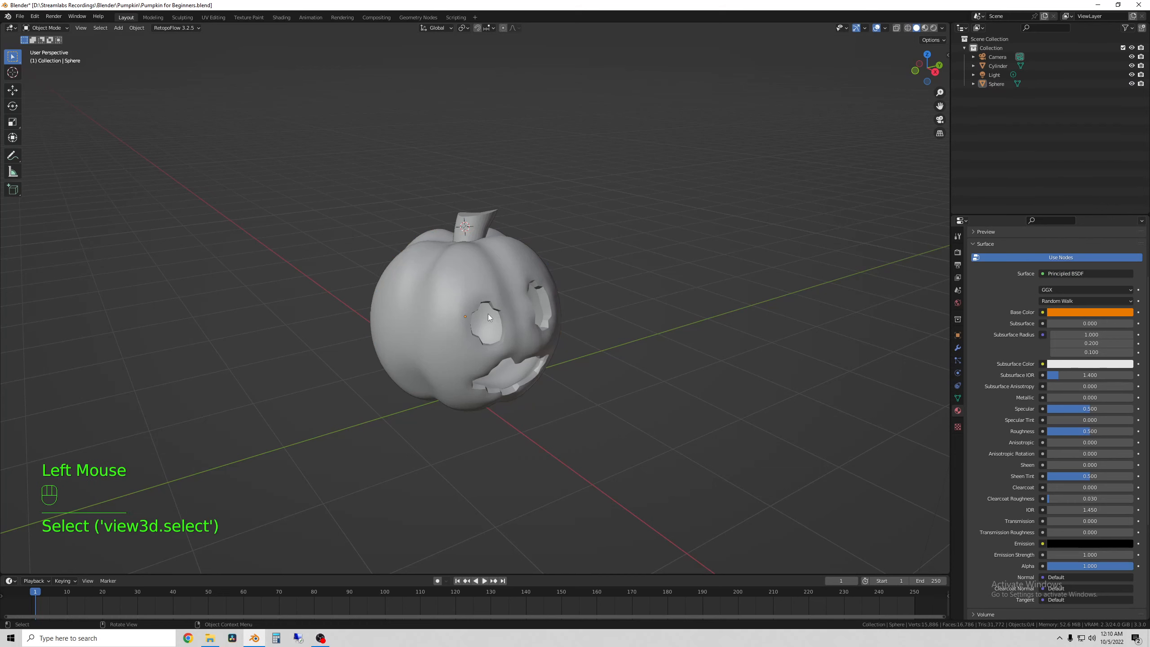
pyautogui.click(926, 28)
pyautogui.scroll(2, 509, 325)
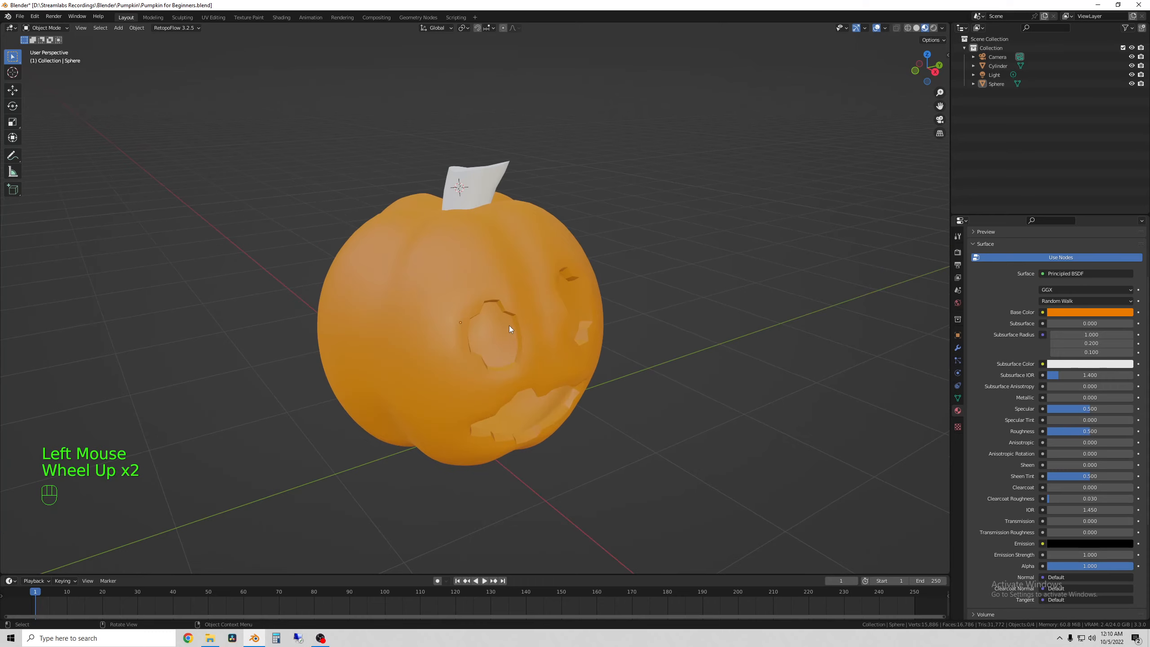
pyautogui.moveTo(509, 326); pyautogui.dragTo(562, 313, button='middle')
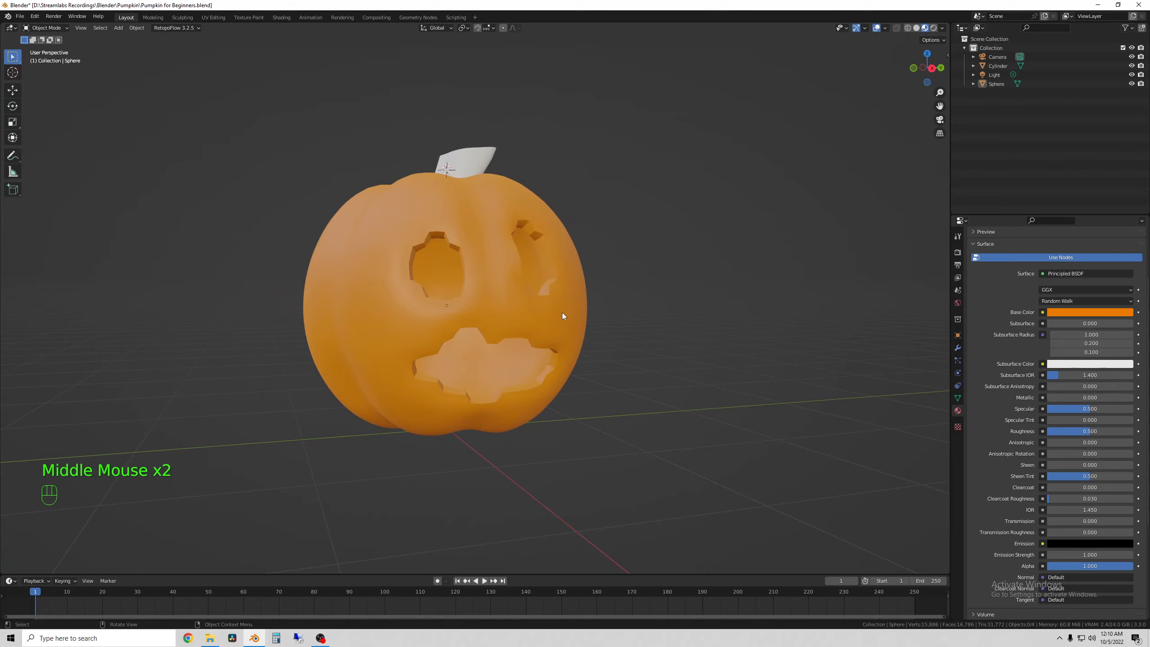
pyautogui.scroll(-1, 561, 315)
pyautogui.moveTo(560, 315); pyautogui.dragTo(622, 260, button='middle')
pyautogui.scroll(-1, 554, 326)
pyautogui.click(623, 261)
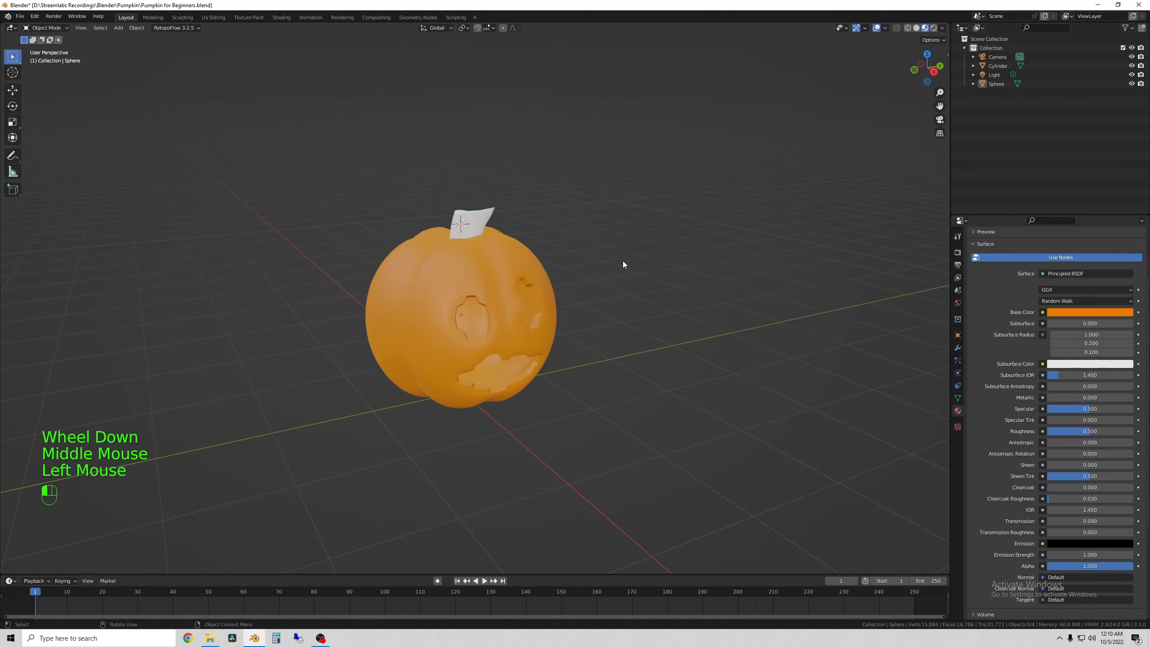
# Select the stem on top of the pumpkin and give it a new material named Stem.
pyautogui.click(474, 216)
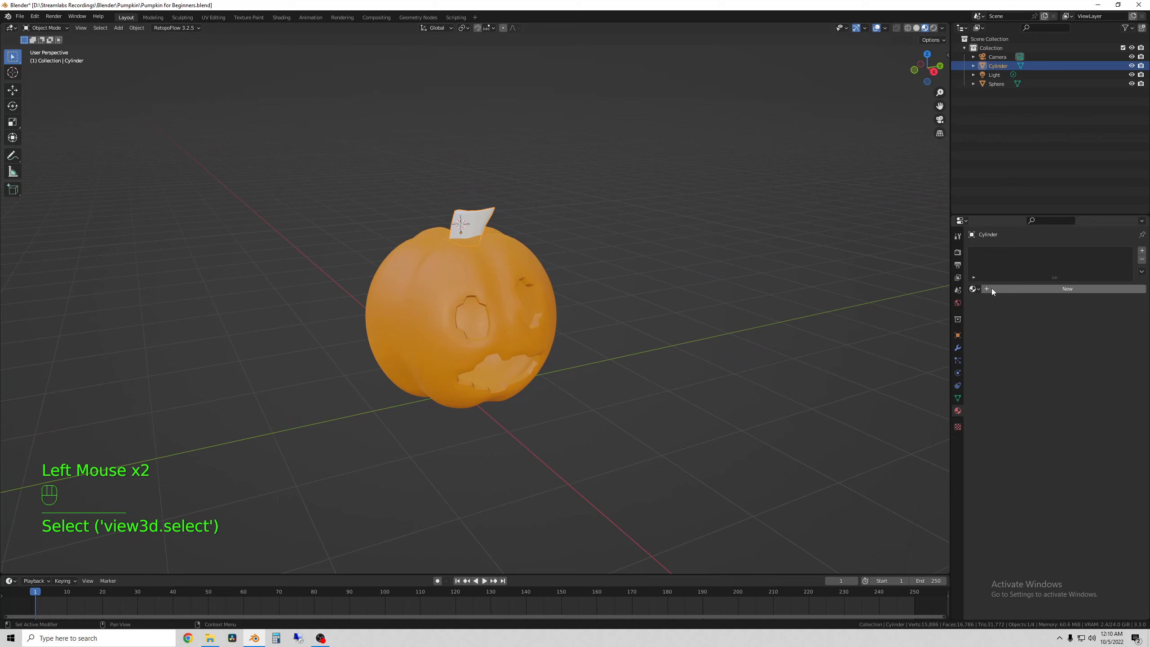
pyautogui.click(1040, 289)
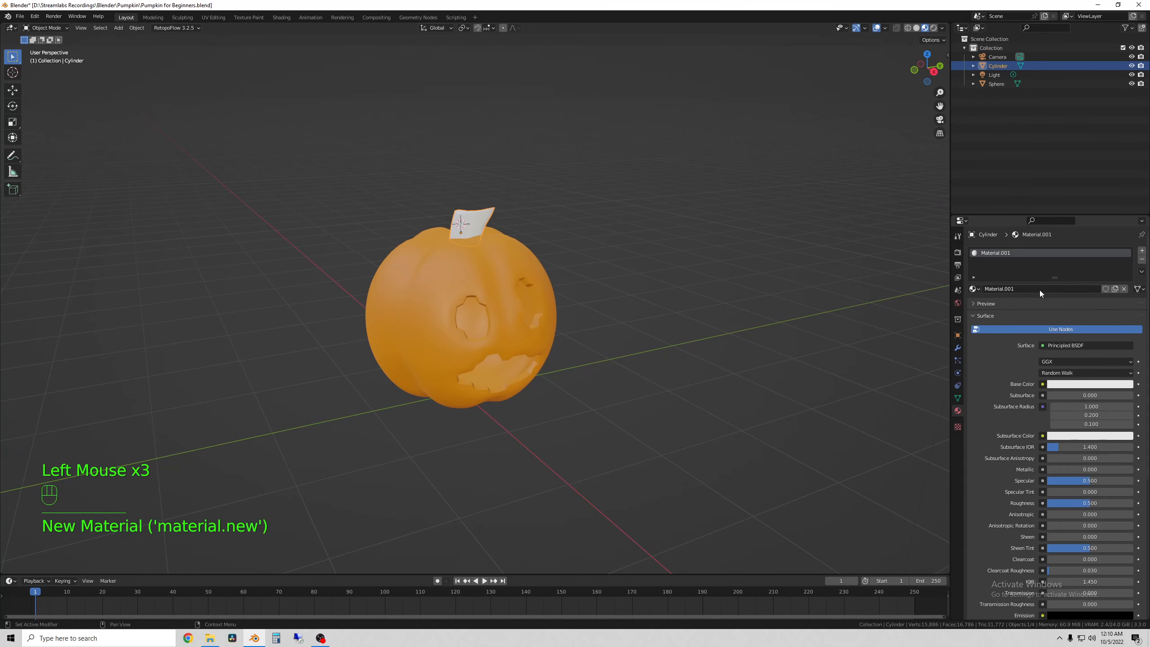
pyautogui.doubleClick(1010, 255)
pyautogui.write('Stem')
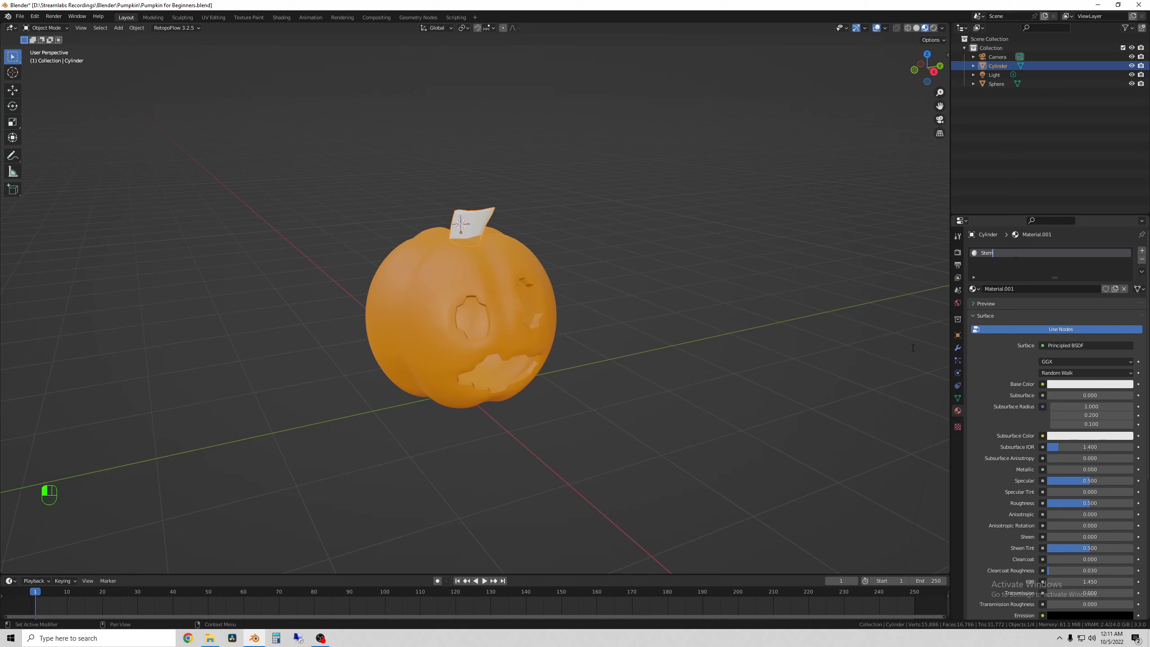
pyautogui.click(829, 329)
# Set the Stem material's base color to a very dark brown with saturation 1.000 and value 0.033, and deselect the stem.
pyautogui.click(1083, 386)
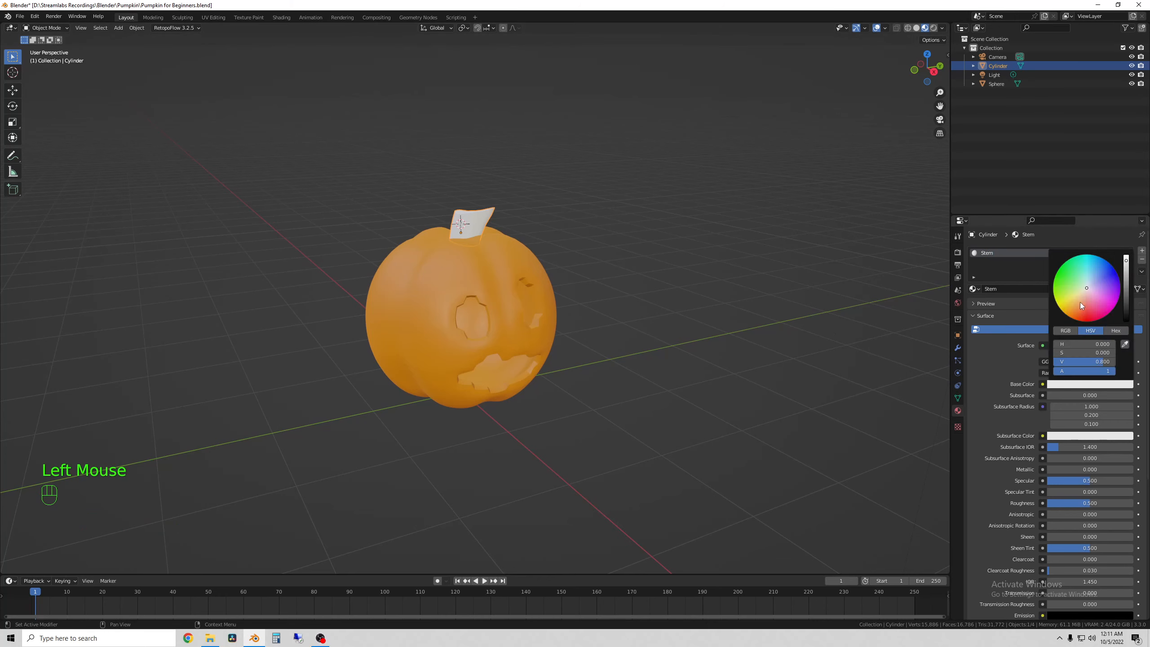
pyautogui.click(1069, 313)
pyautogui.moveTo(1126, 290); pyautogui.dragTo(1127, 308)
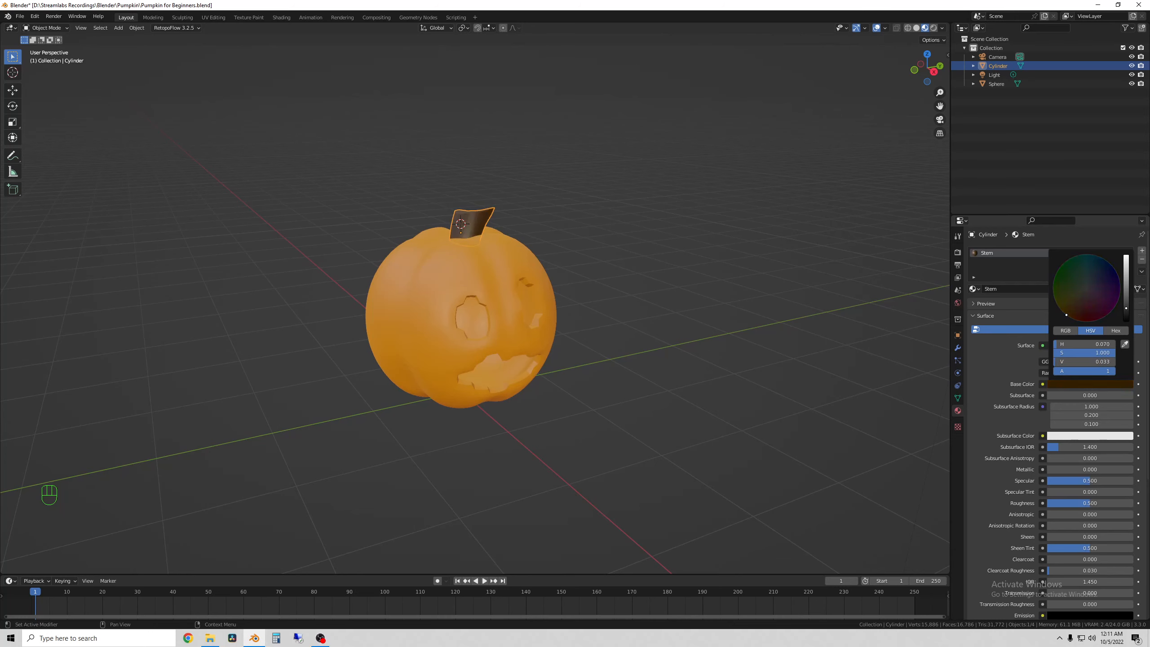
pyautogui.click(760, 431)
# Examine the colored pumpkin and stem in Material Preview and look over the Stem material's surface settings.
pyautogui.scroll(2, 487, 280)
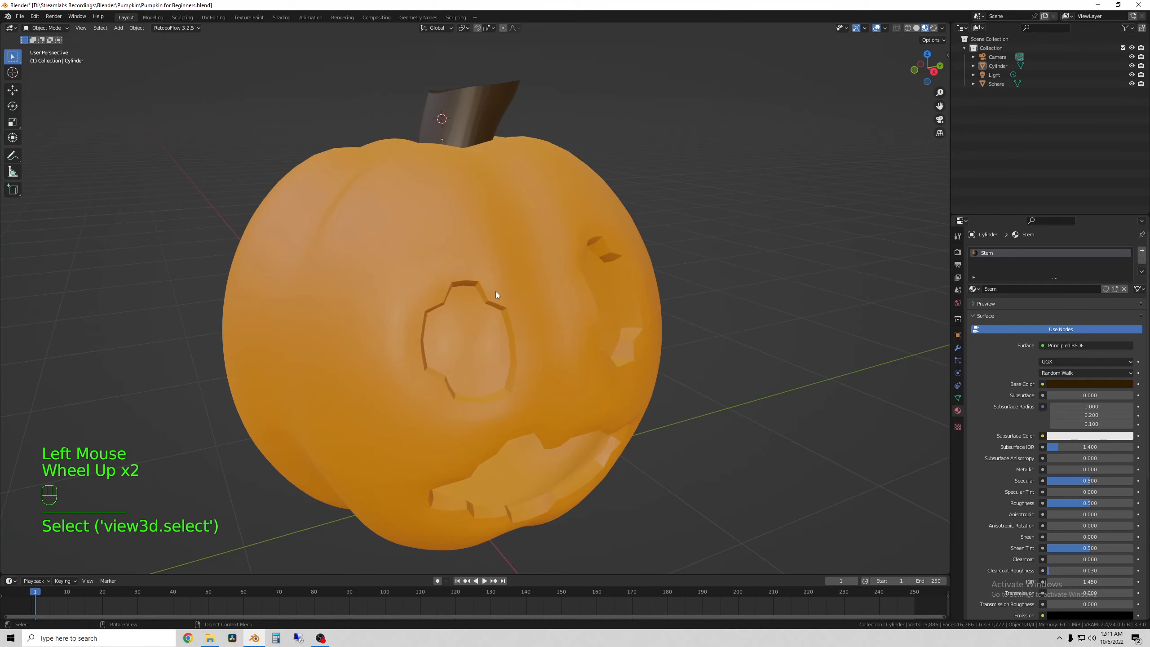
pyautogui.scroll(-1, 496, 291)
pyautogui.moveTo(496, 291); pyautogui.dragTo(544, 295, button='middle')
pyautogui.scroll(-2, 589, 251)
pyautogui.scroll(1, 589, 290)
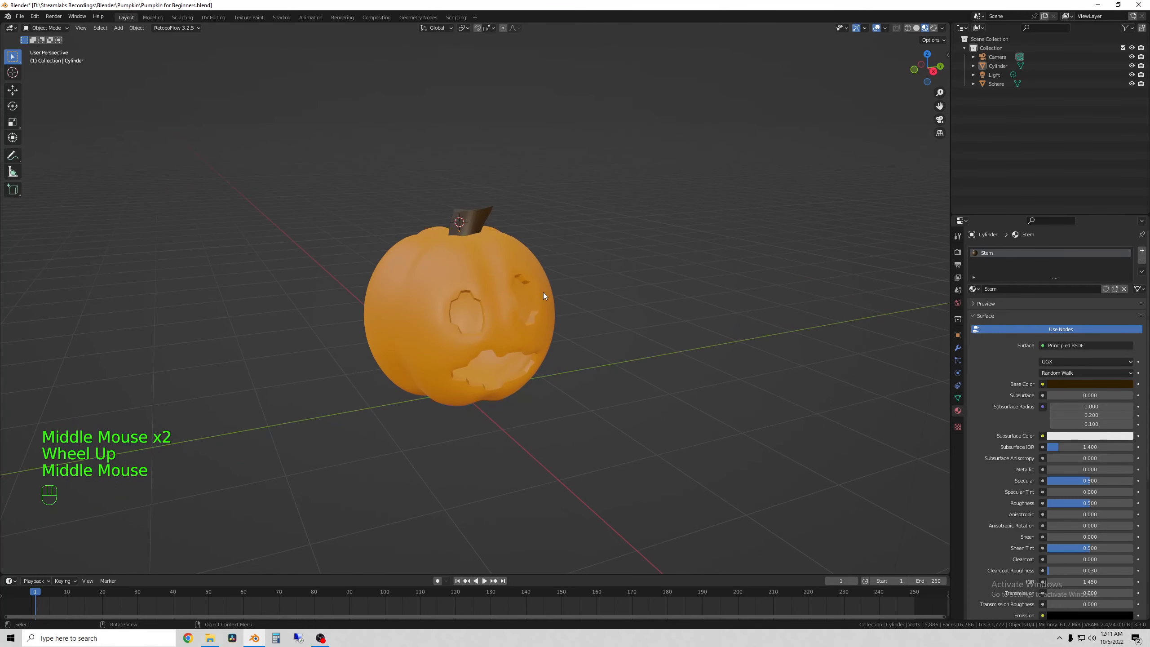
pyautogui.scroll(-2, 1066, 499)
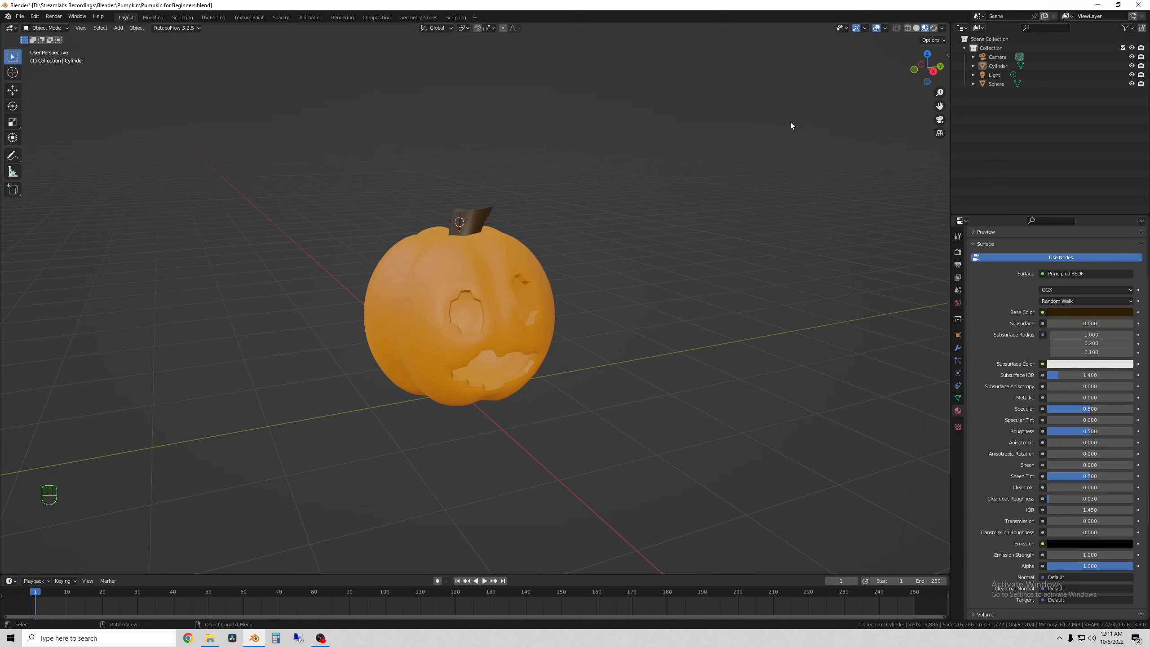
pyautogui.scroll(4, 982, 376)
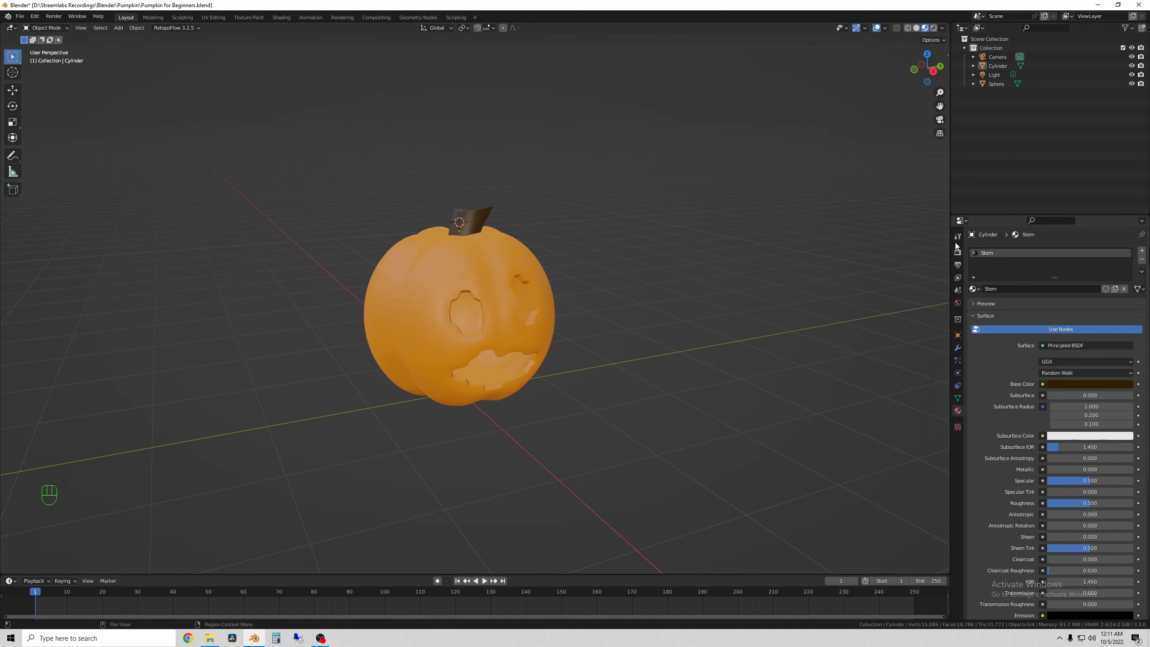
pyautogui.moveTo(668, 314); pyautogui.dragTo(673, 367, button='middle')
pyautogui.click(119, 57)
pyautogui.moveTo(359, 98); pyautogui.dragTo(837, 98, button='middle')
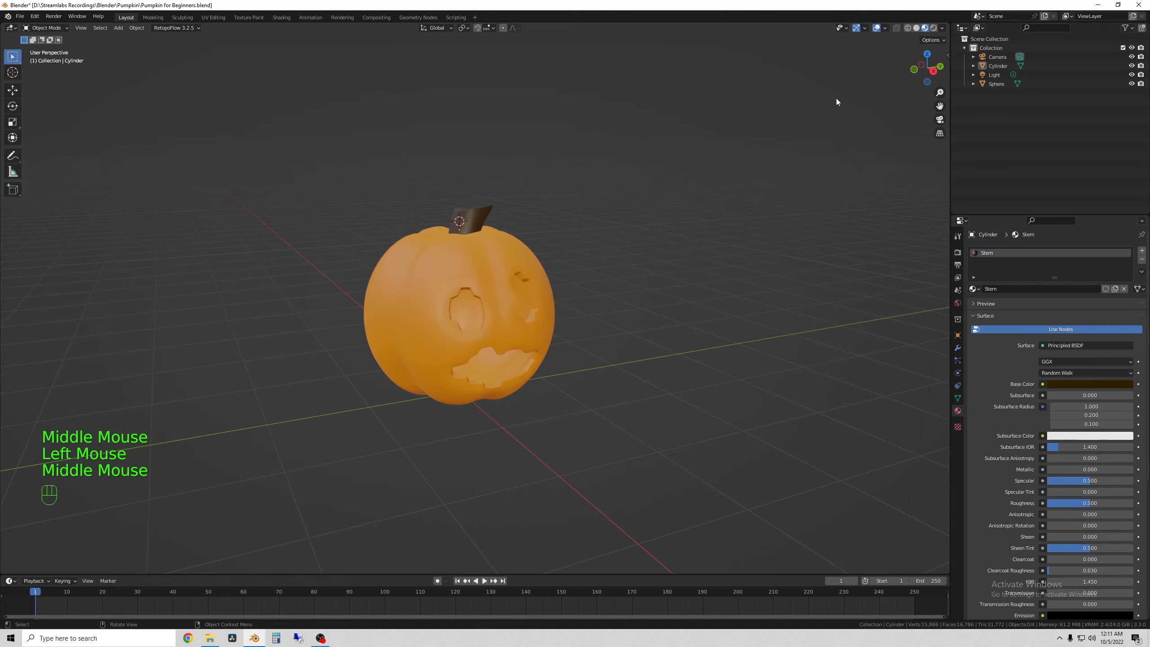
# Switch the viewport to Rendered shading and inspect the lit pumpkin from the side and front.
pyautogui.click(934, 29)
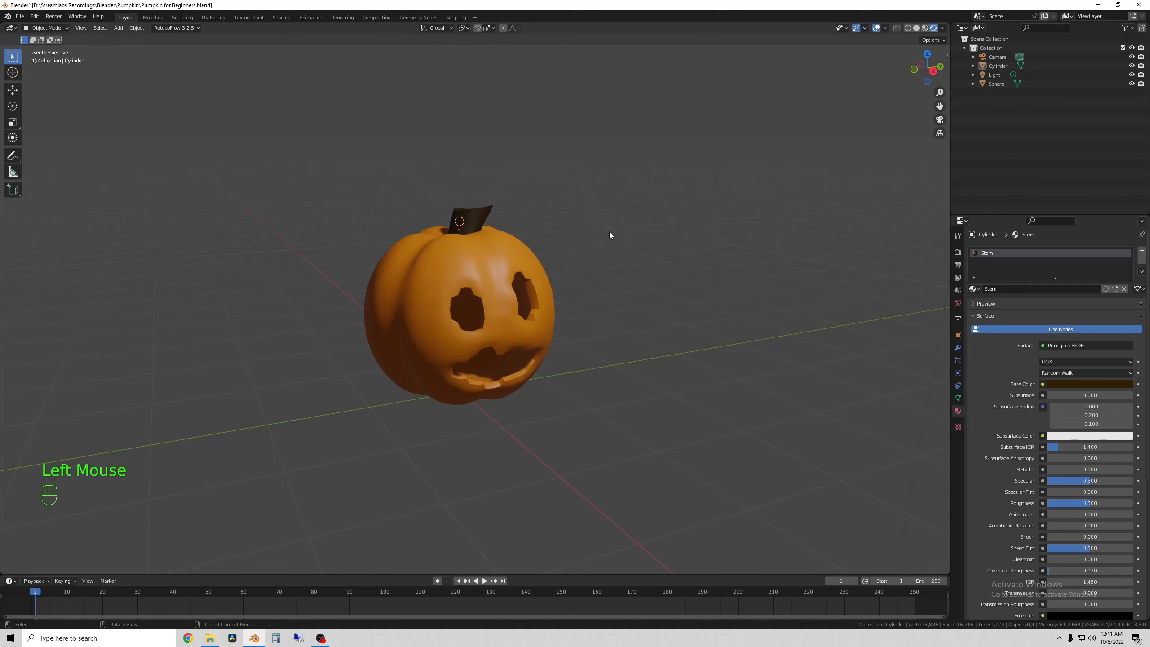
pyautogui.scroll(1, 381, 344)
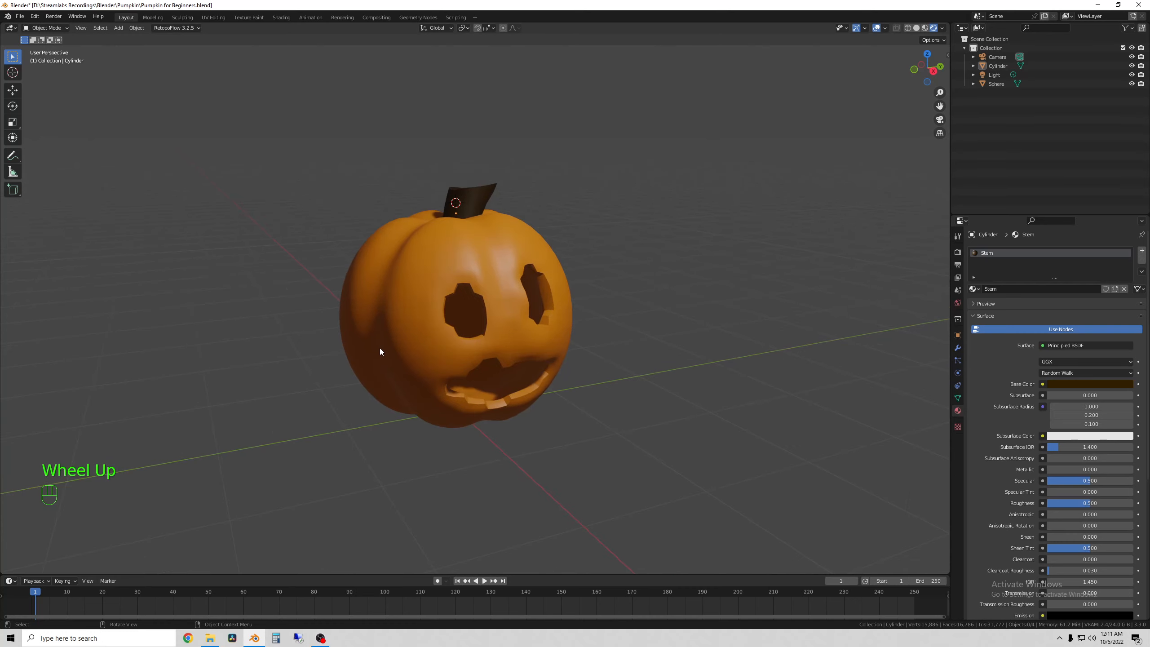
pyautogui.moveTo(380, 347); pyautogui.dragTo(451, 344, button='middle')
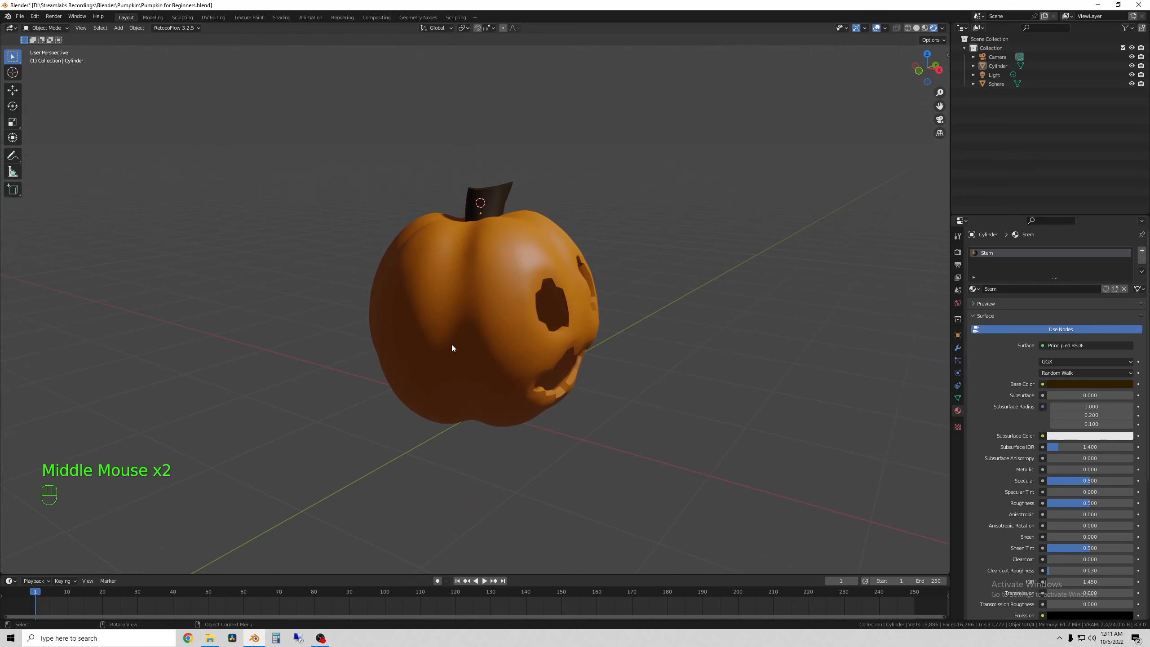
pyautogui.scroll(-1, 558, 347)
pyautogui.moveTo(557, 347); pyautogui.dragTo(517, 335, button='middle')
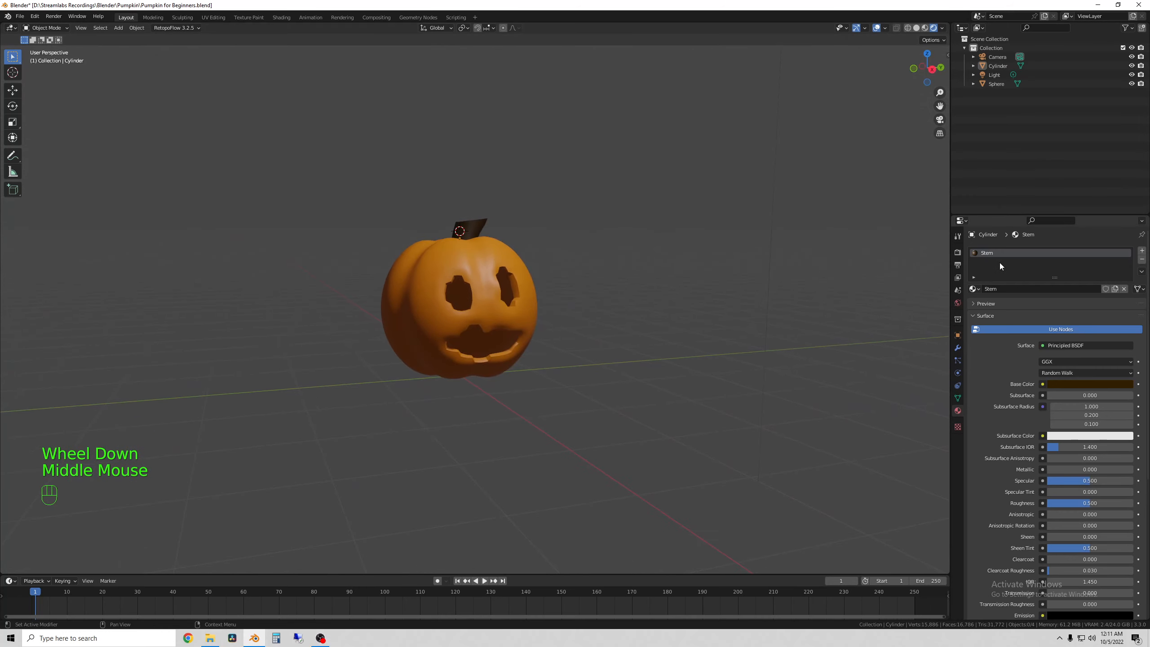
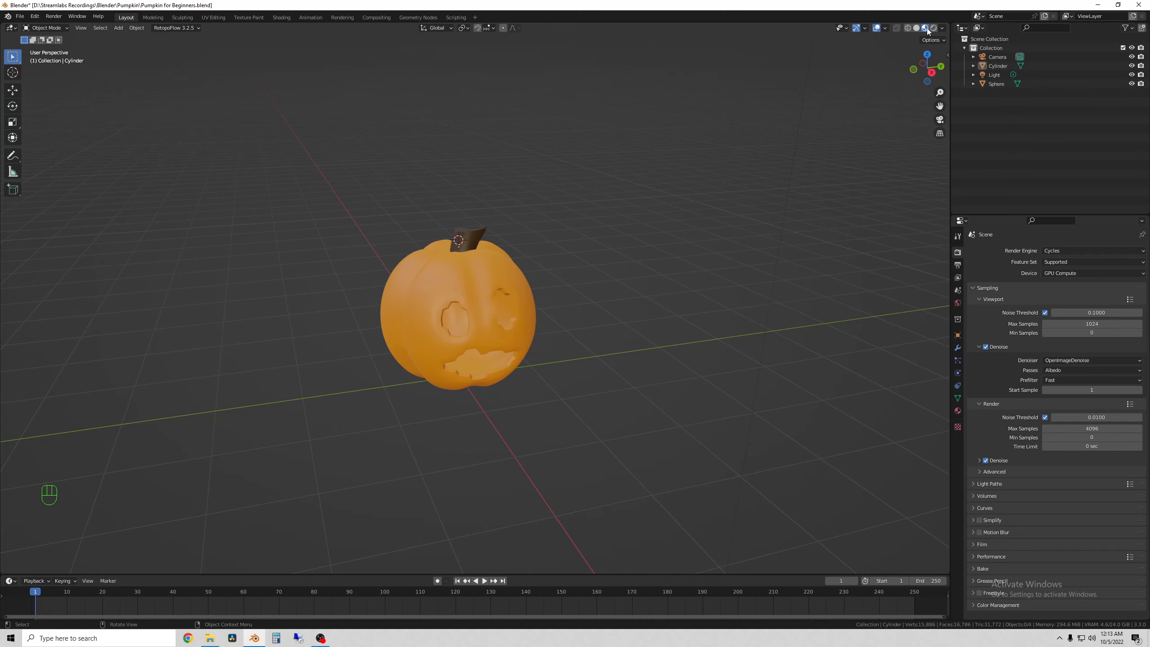
# Switch the viewport back to Solid shading and view the carved pumpkin from a few angles.
pyautogui.click(916, 28)
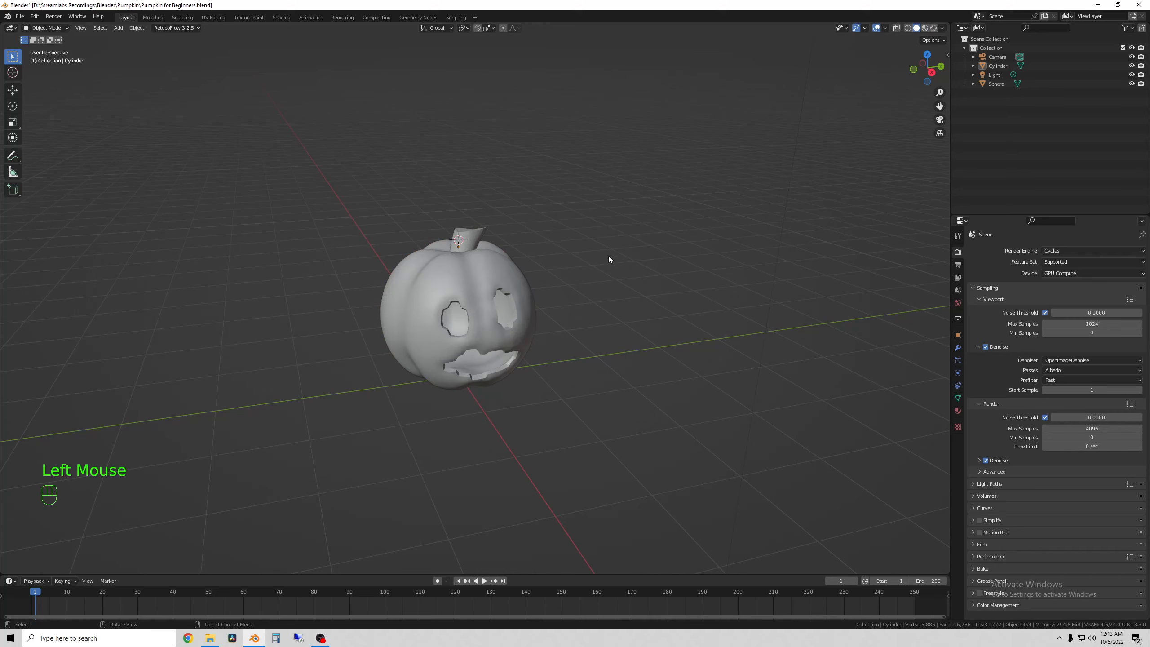
pyautogui.scroll(2, 523, 302)
pyautogui.moveTo(523, 303); pyautogui.dragTo(563, 283, button='middle')
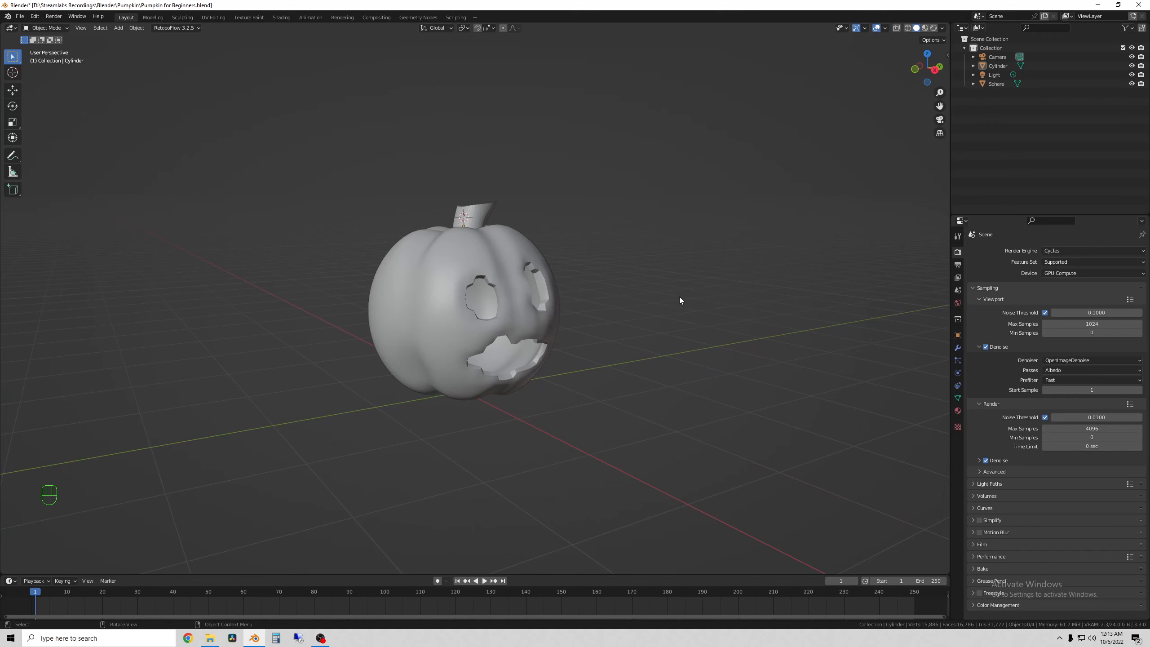
pyautogui.moveTo(679, 299); pyautogui.dragTo(670, 306, button='middle')
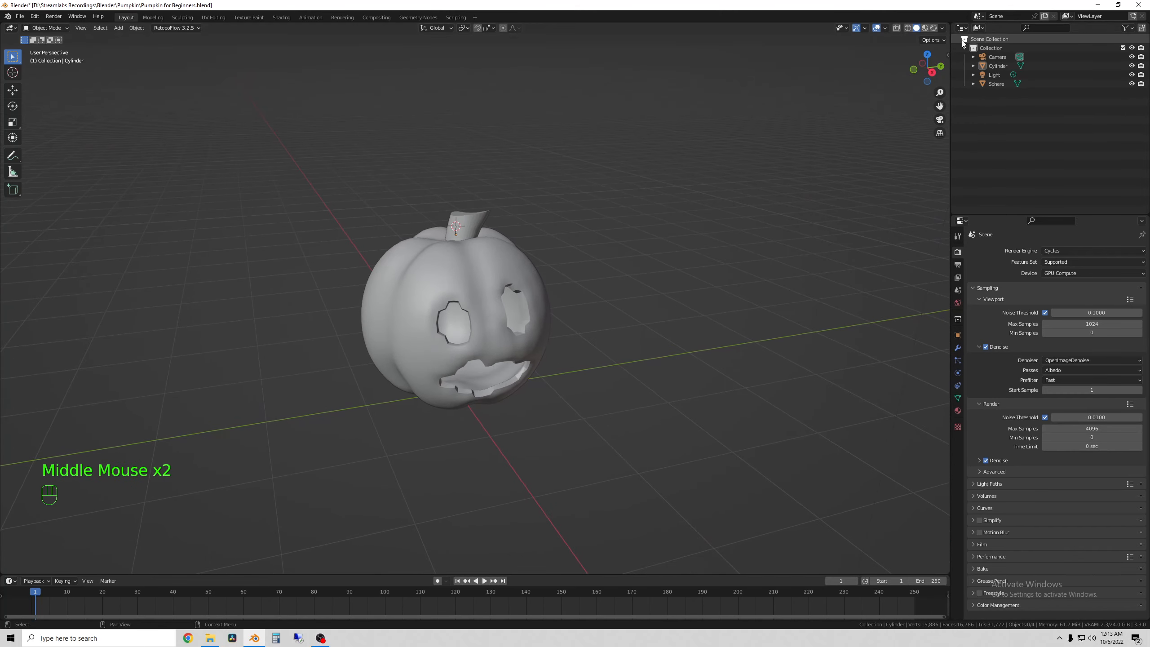
pyautogui.moveTo(562, 374)
pyautogui.mouseDown(button='middle')
pyautogui.moveTo(608, 363)
pyautogui.moveTo(582, 368)
pyautogui.mouseUp(button='middle')
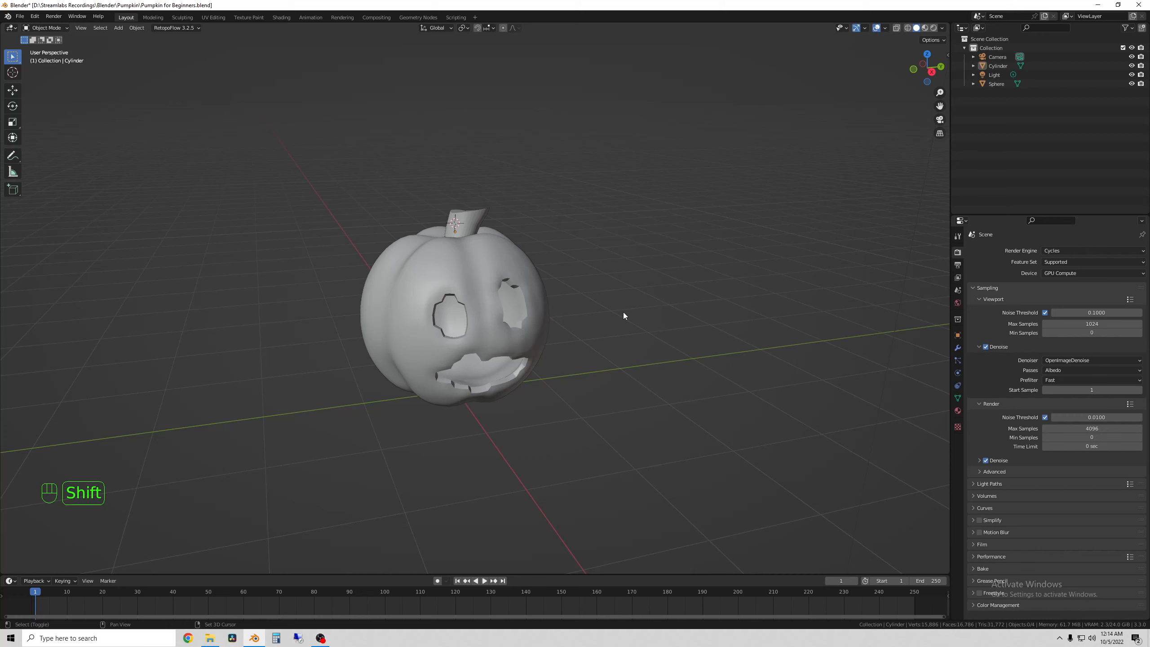
# Snap the 3D cursor to the world origin and add a 2 m mesh plane there beneath the pumpkin.
pyautogui.hotkey('shift', 's')
pyautogui.click(558, 434)
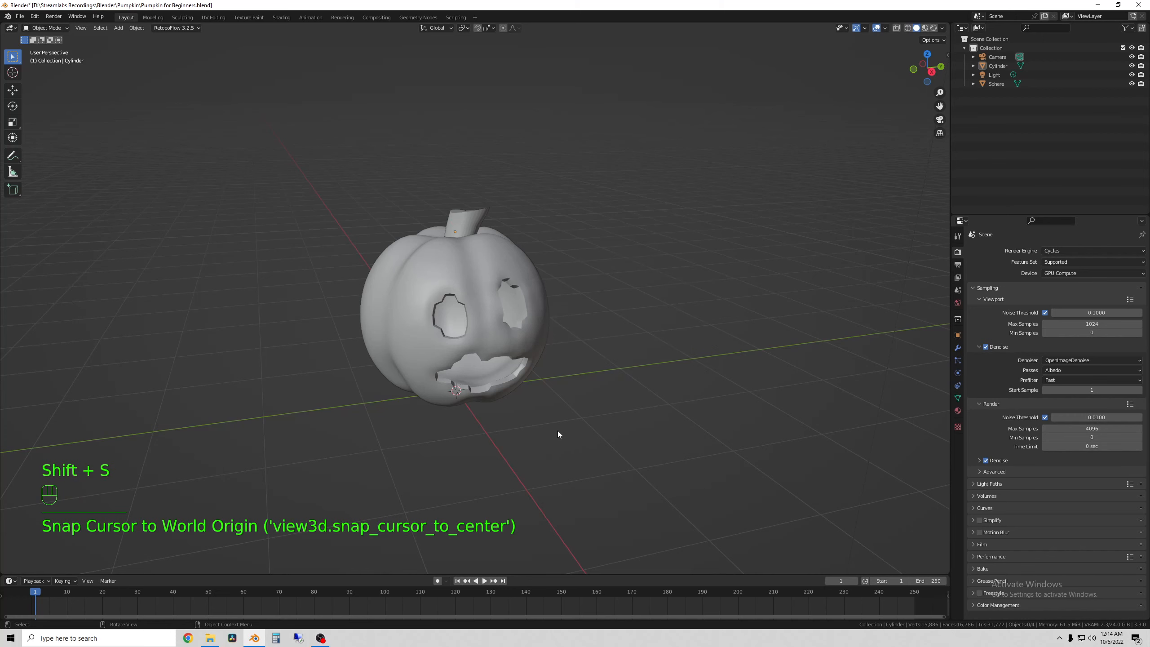
pyautogui.hotkey('shift', 'a')
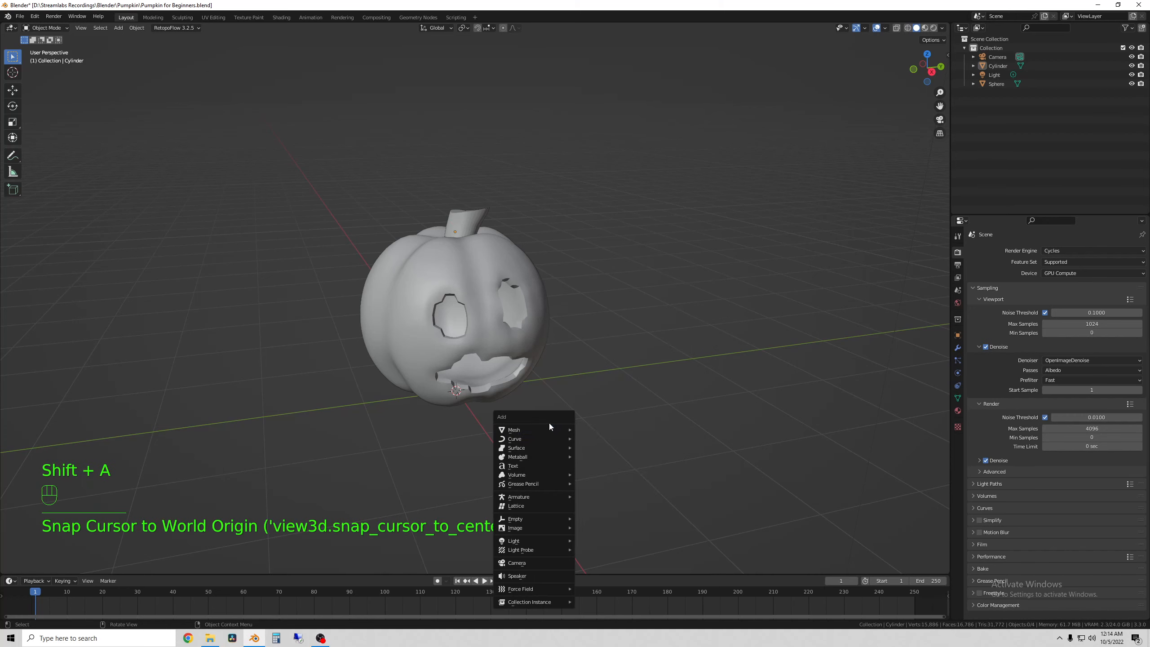
pyautogui.moveTo(535, 432)
pyautogui.click(613, 430)
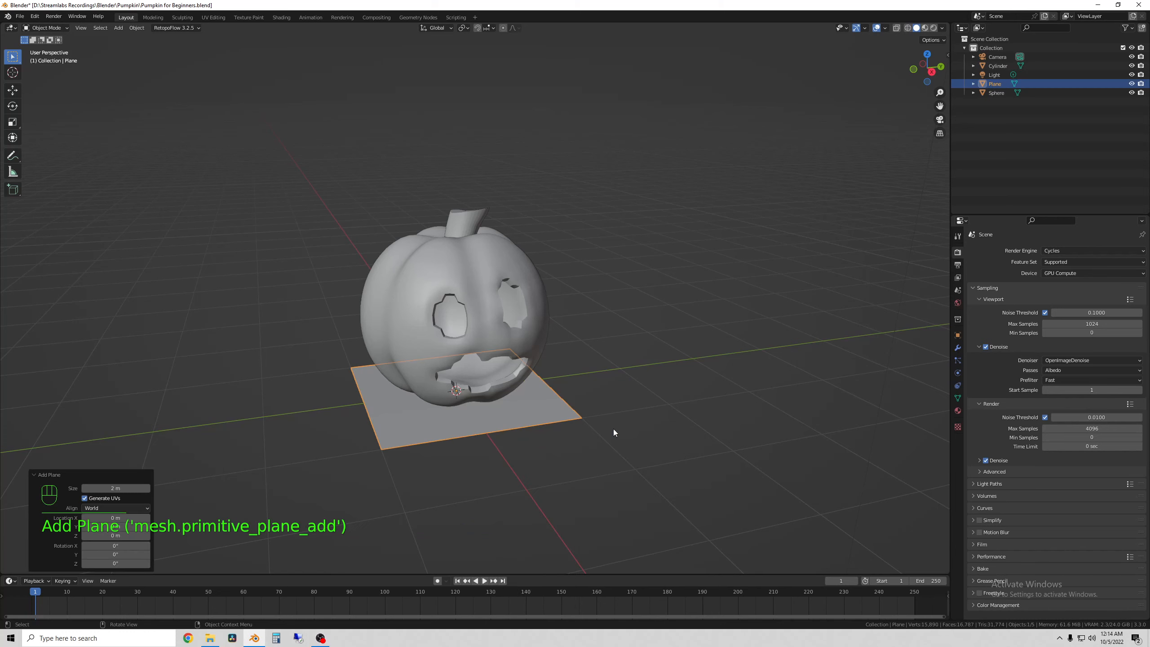
# Scale the plane up uniformly by about 6.07 to form a large ground and check it around the pumpkin.
pyautogui.moveTo(446, 459)
pyautogui.mouseDown(button='middle')
pyautogui.moveTo(422, 443)
pyautogui.moveTo(457, 424)
pyautogui.moveTo(399, 461)
pyautogui.moveTo(433, 451)
pyautogui.mouseUp(button='middle')
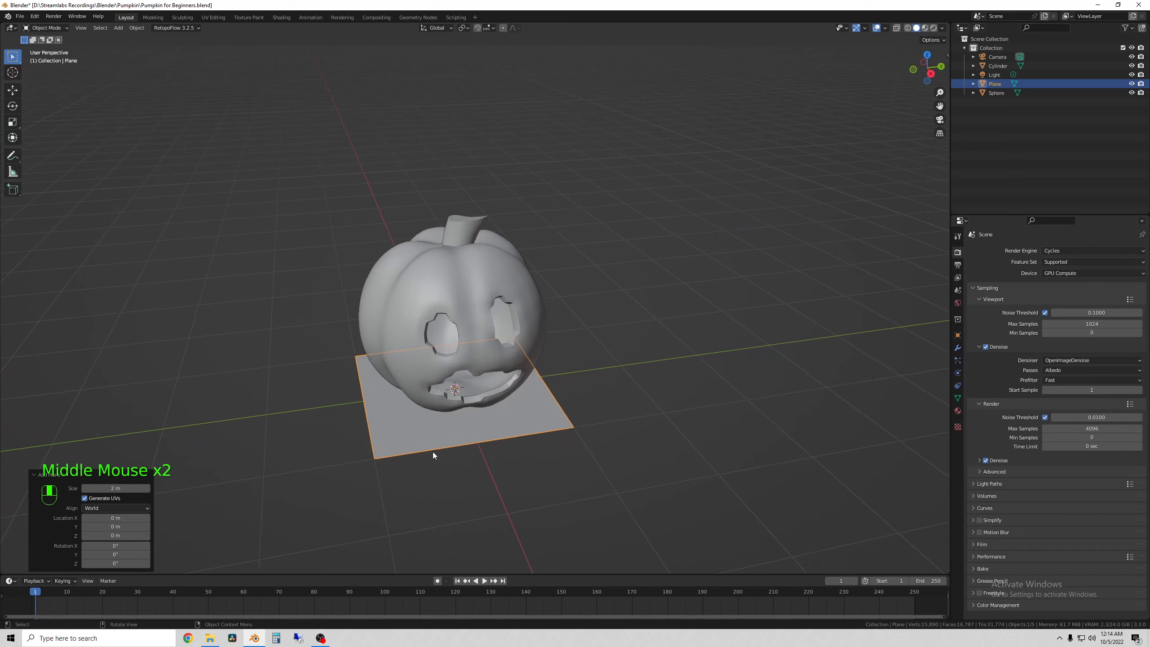
pyautogui.press('s')
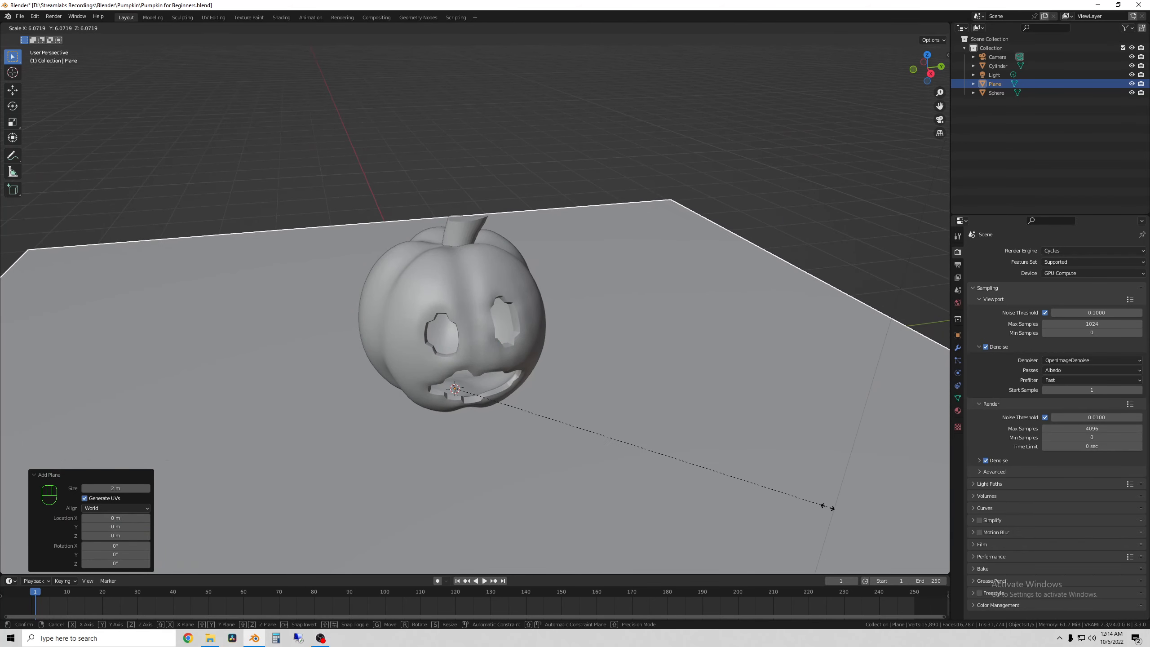
pyautogui.click(827, 508)
pyautogui.scroll(-2, 599, 446)
pyautogui.moveTo(599, 446); pyautogui.dragTo(526, 450, button='middle')
pyautogui.moveTo(667, 302); pyautogui.dragTo(448, 385, button='middle')
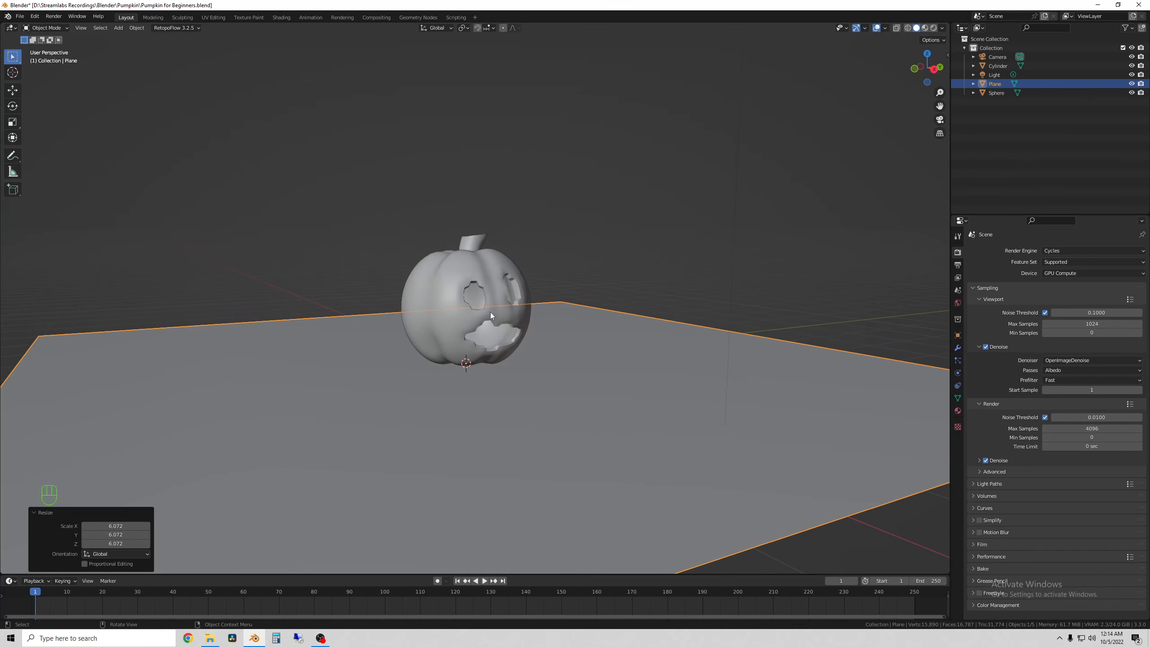
# Move the ground plane about 3.32 m along Y and about -2.07 m along X.
pyautogui.moveTo(426, 414); pyautogui.dragTo(429, 417, button='middle')
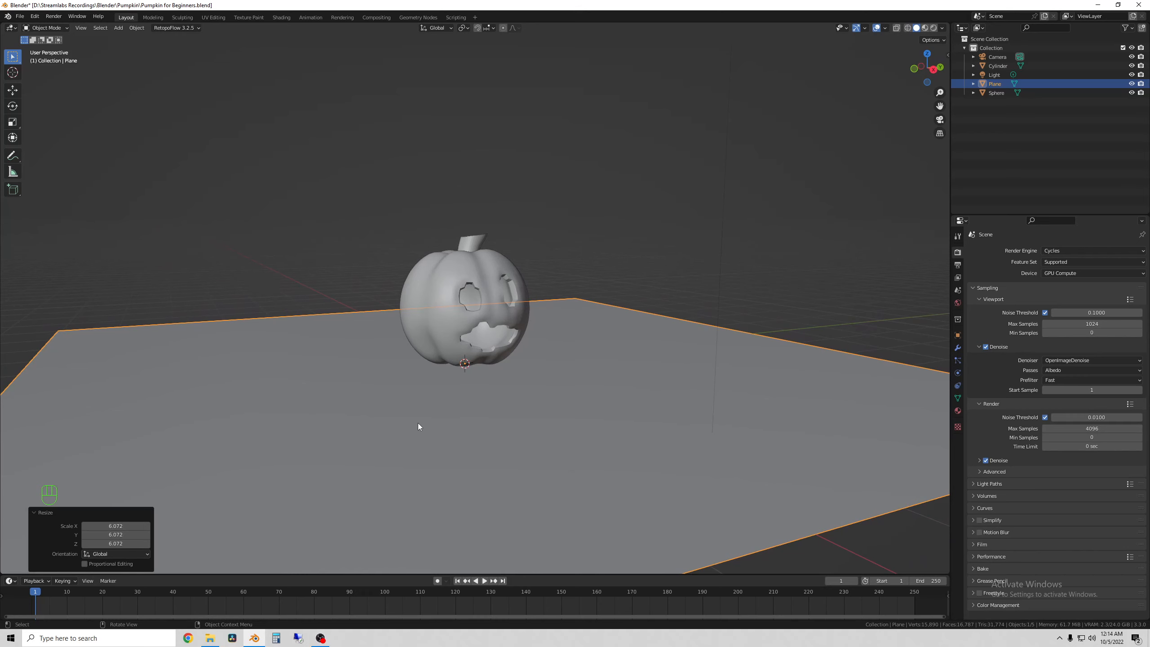
pyautogui.press('g')
pyautogui.press('y')
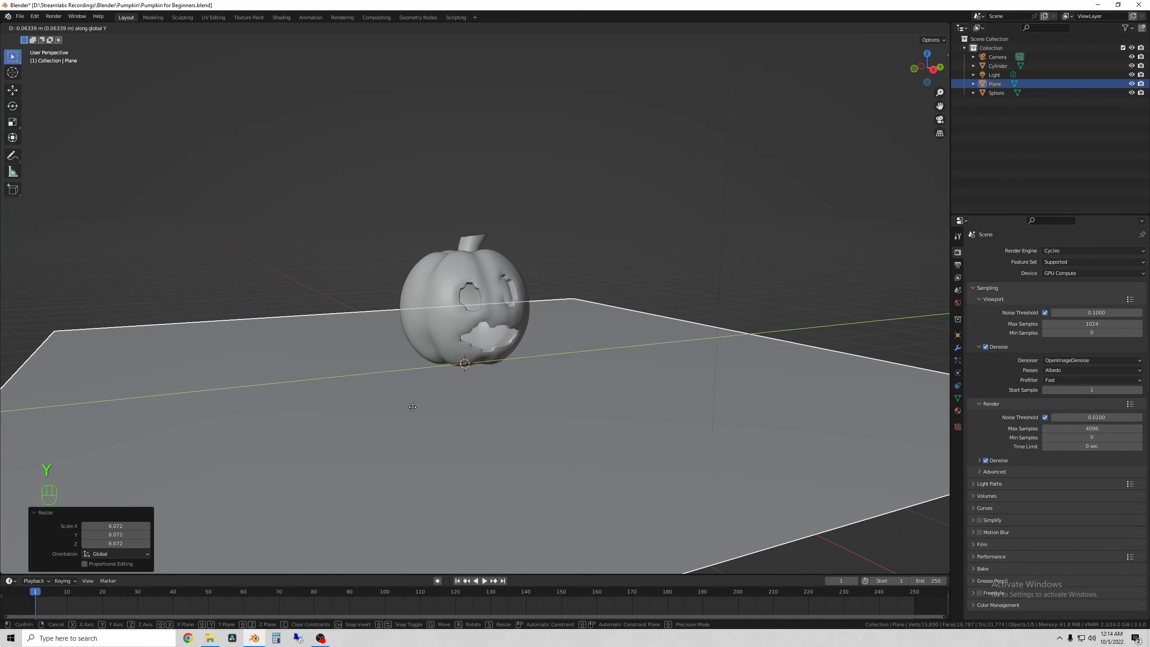
pyautogui.click(588, 381)
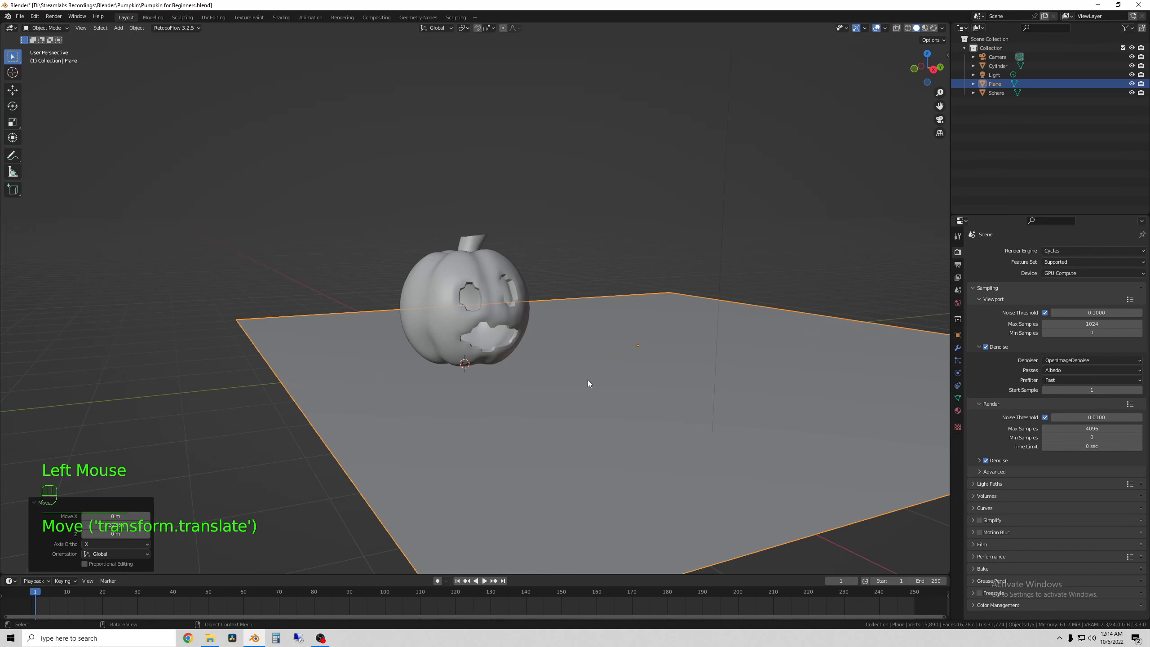
pyautogui.press('g')
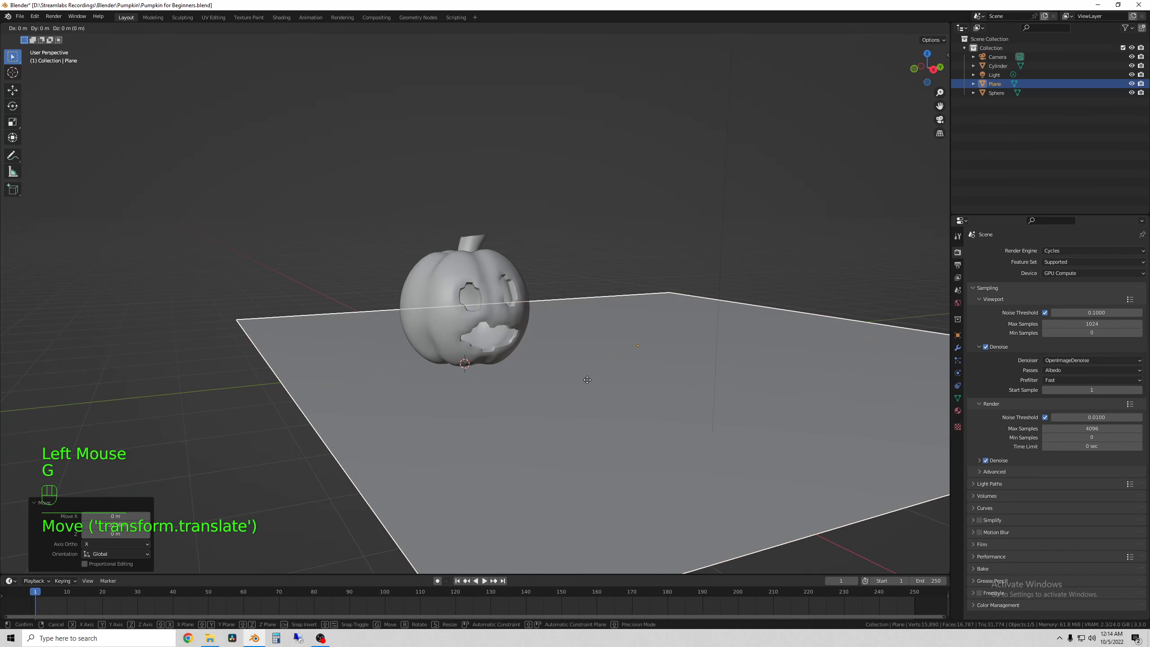
pyautogui.press('x')
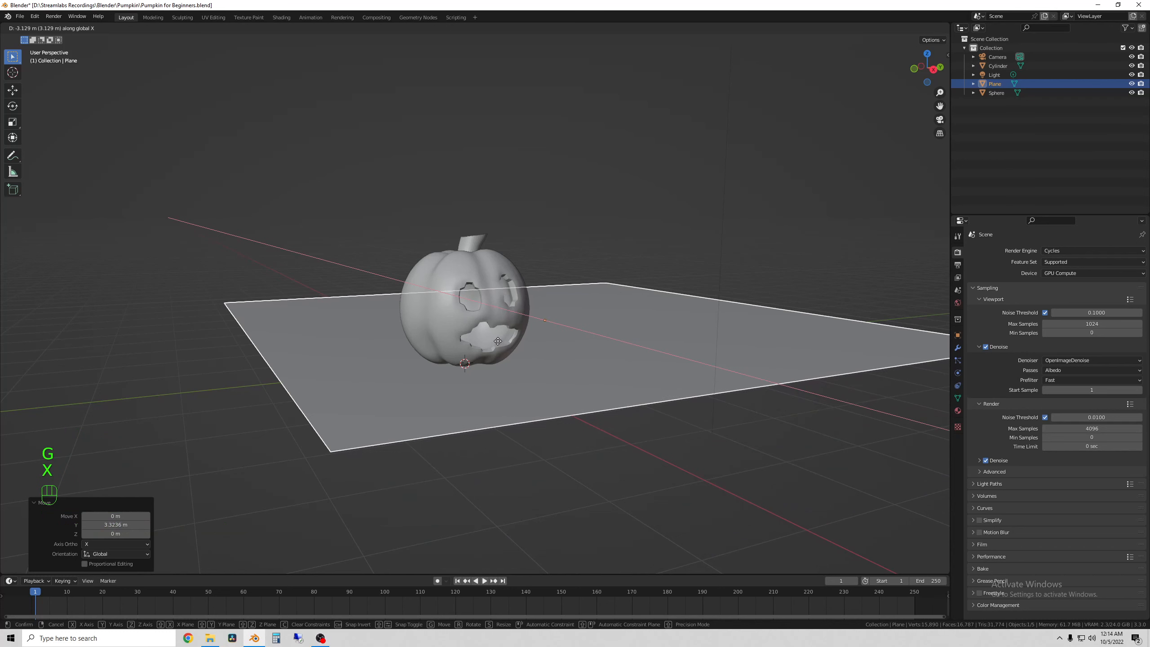
pyautogui.click(521, 363)
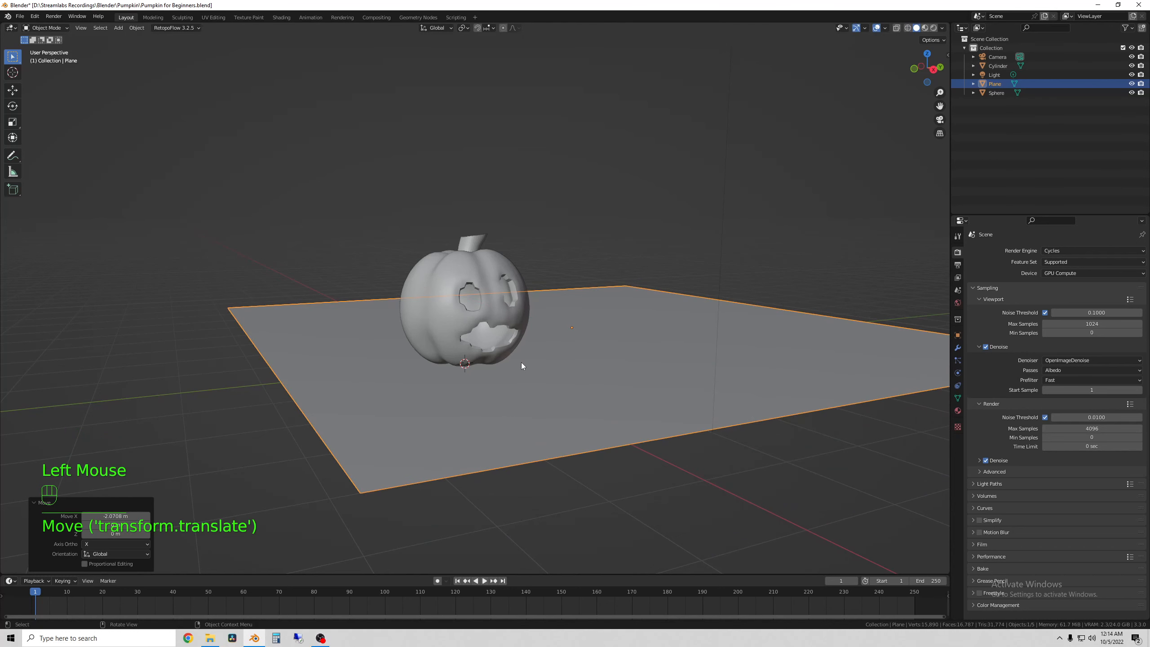
# Shift the ground plane about -1.15 m along Y, check its placement around the pumpkin and deselect it.
pyautogui.moveTo(521, 362); pyautogui.dragTo(520, 372, button='middle')
pyautogui.press('g')
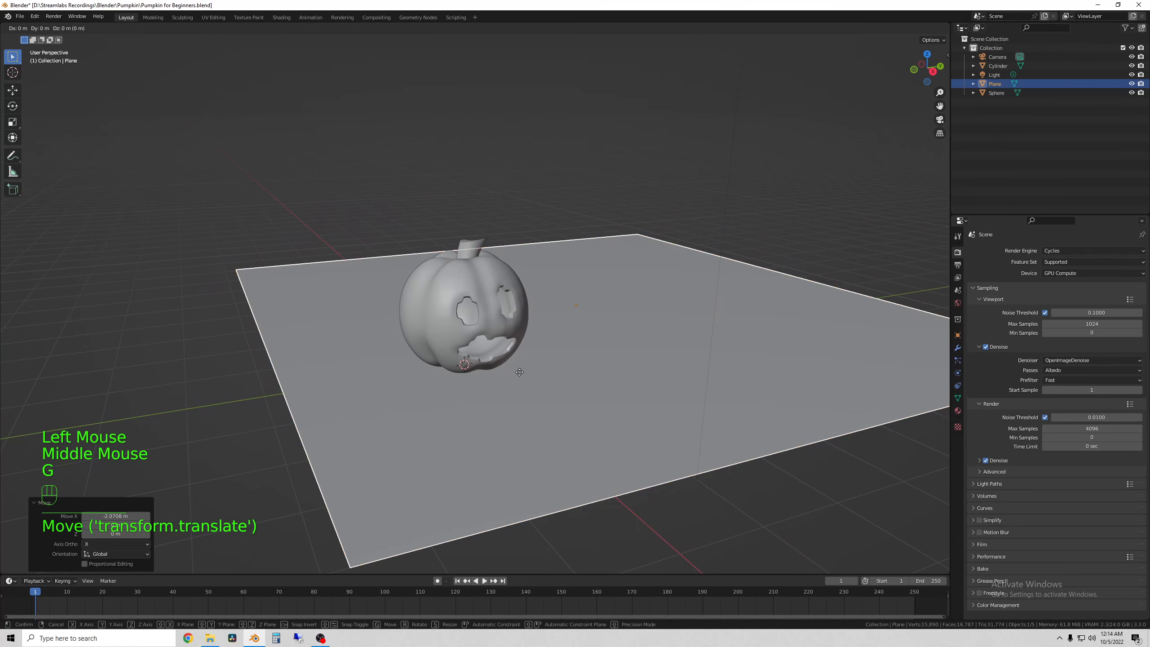
pyautogui.press('y')
pyautogui.click(470, 387)
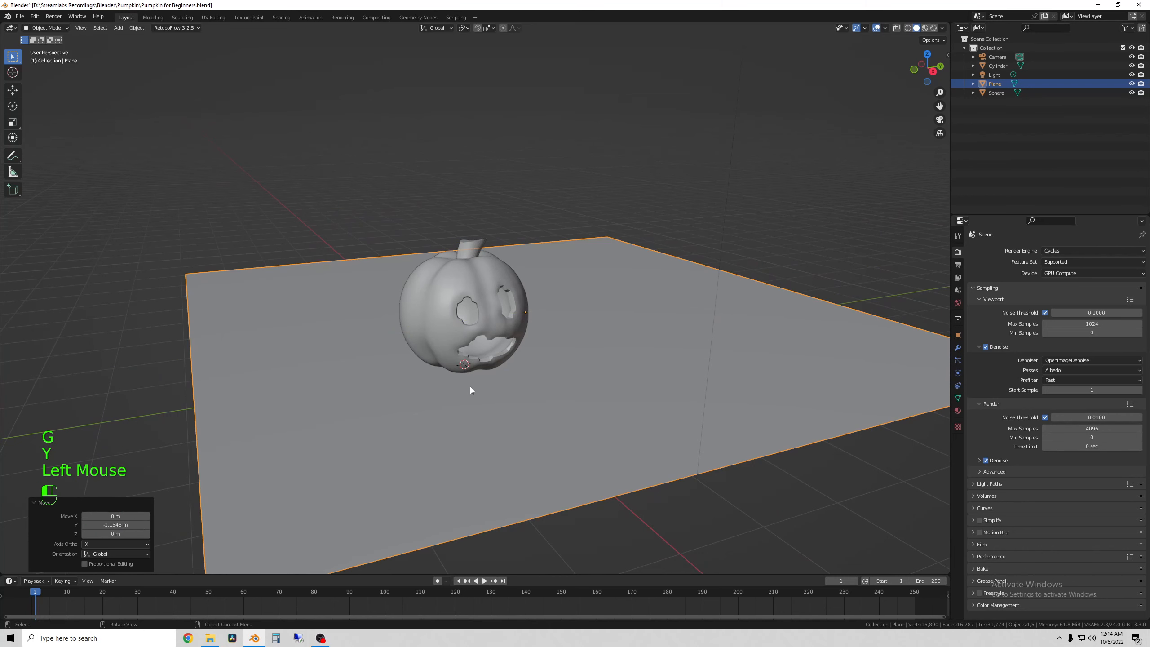
pyautogui.moveTo(375, 367)
pyautogui.mouseDown(button='middle')
pyautogui.moveTo(383, 357)
pyautogui.moveTo(371, 359)
pyautogui.mouseUp(button='middle')
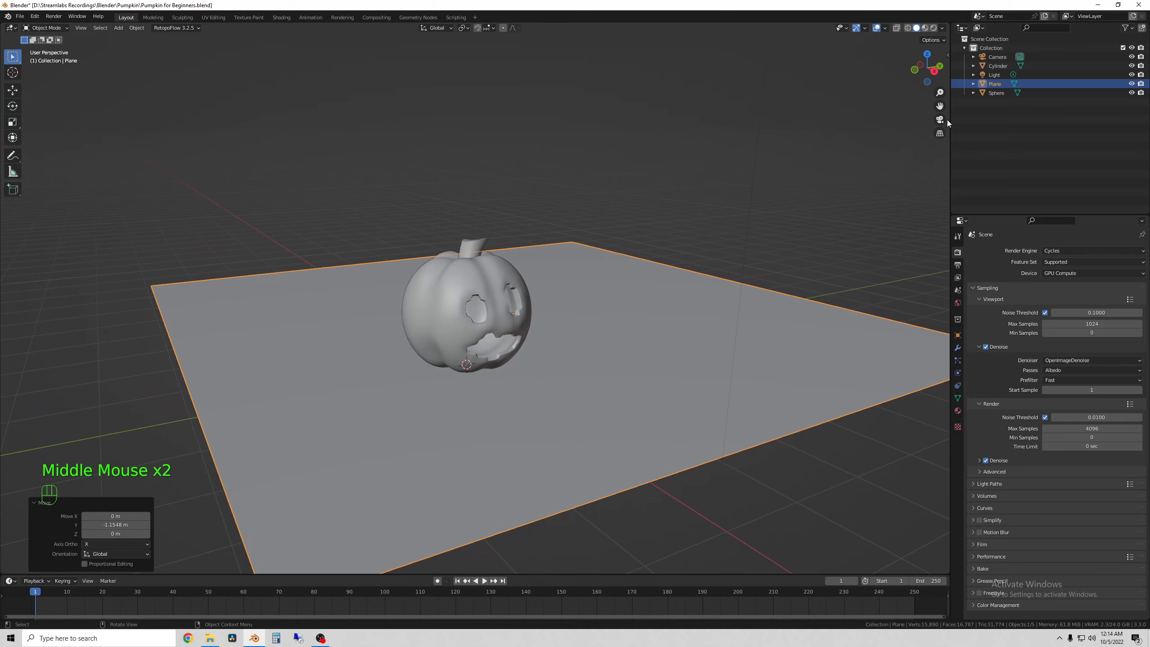
pyautogui.moveTo(278, 300)
pyautogui.mouseDown(button='middle')
pyautogui.moveTo(314, 309)
pyautogui.moveTo(264, 301)
pyautogui.moveTo(313, 297)
pyautogui.moveTo(281, 297)
pyautogui.mouseUp(button='middle')
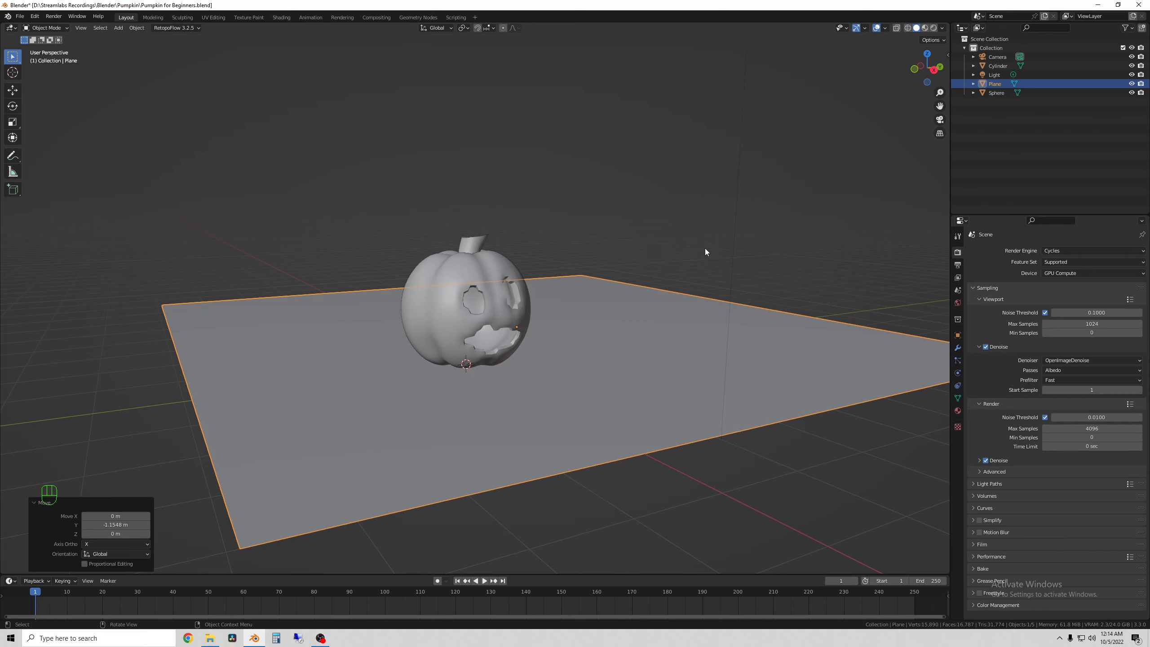
pyautogui.click(690, 247)
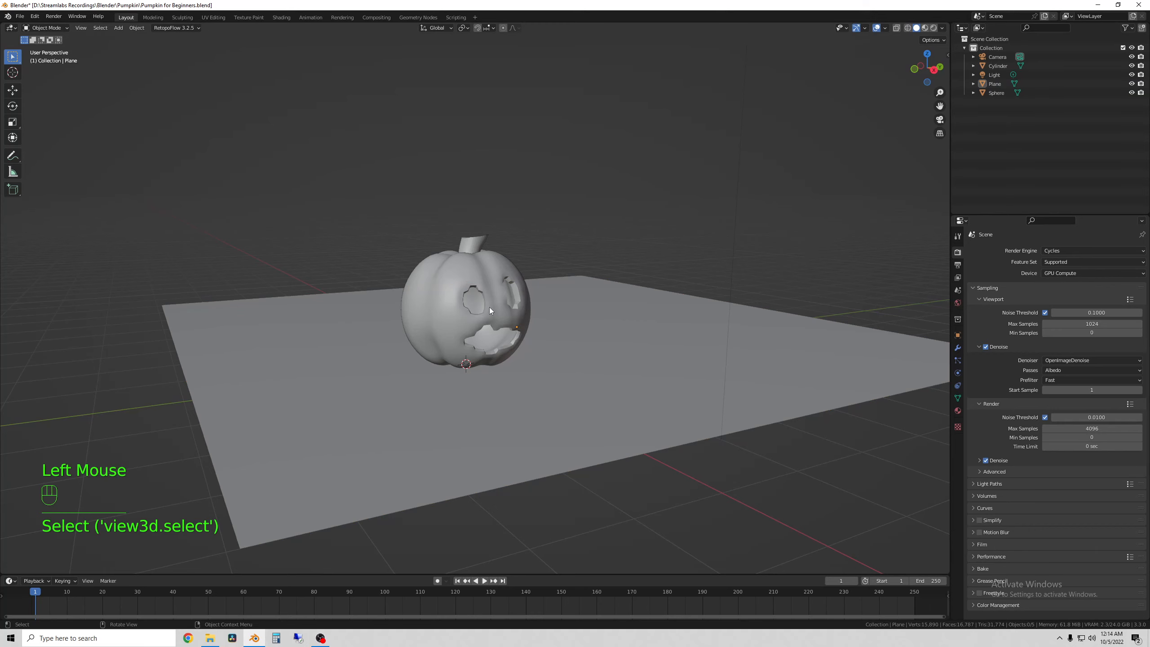
# Check the pumpkin's framing through the scene camera and return to a free view of the scene.
pyautogui.click(940, 121)
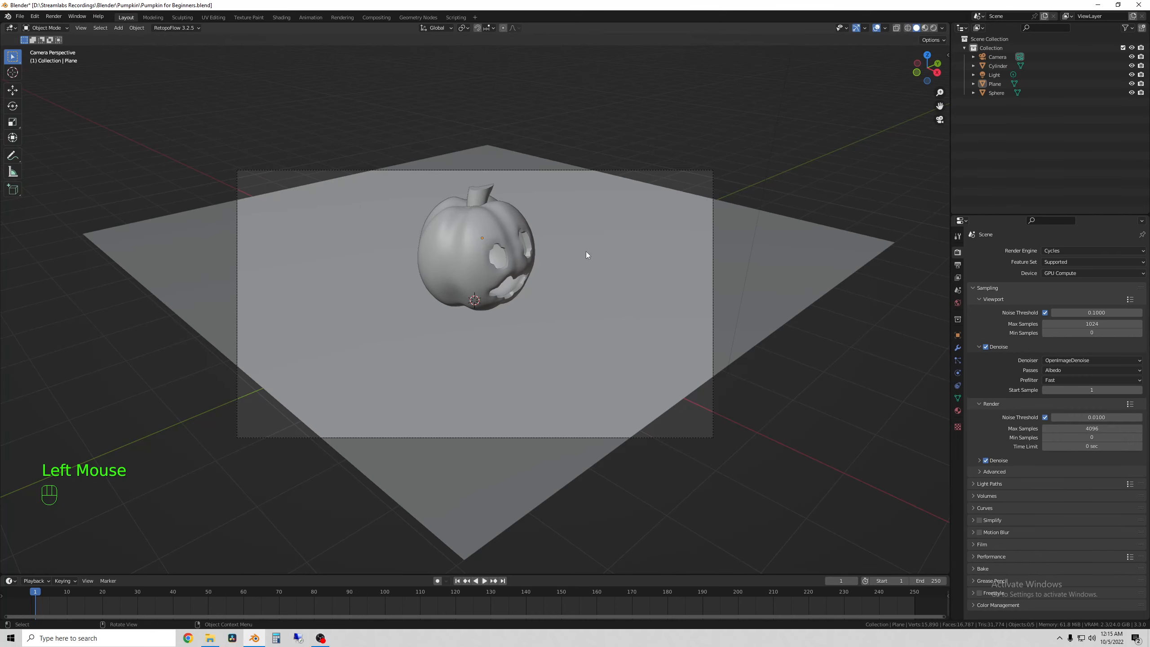
pyautogui.moveTo(746, 265); pyautogui.dragTo(499, 249, button='middle')
pyautogui.scroll(-2, 536, 251)
pyautogui.click(138, 104)
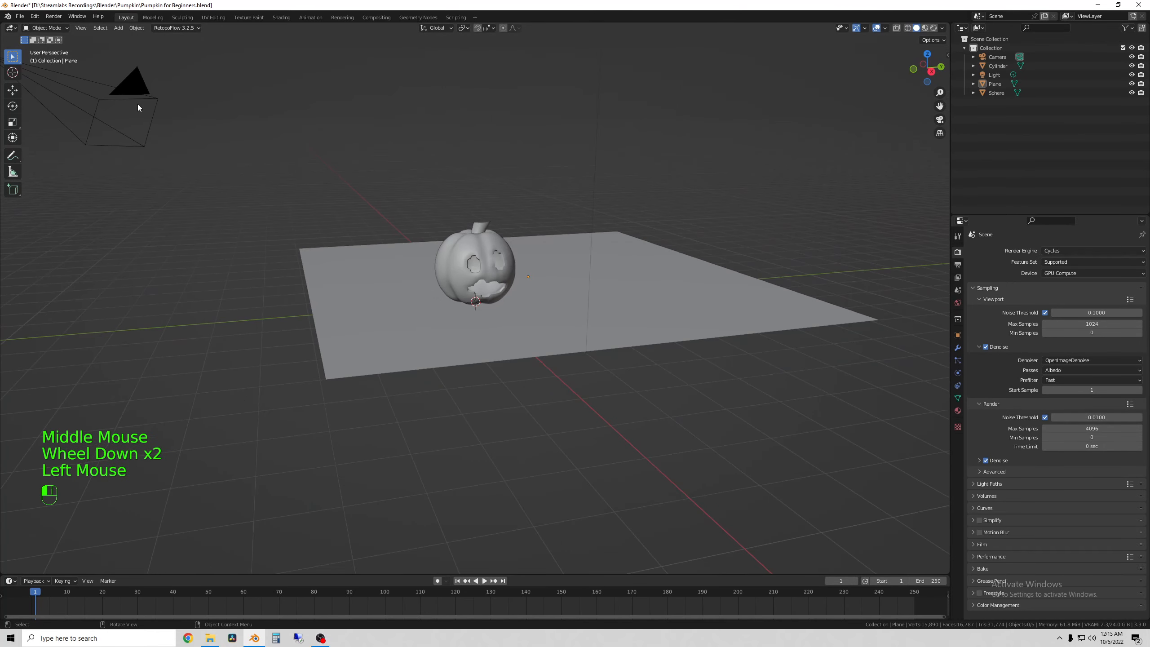
pyautogui.moveTo(137, 104); pyautogui.dragTo(178, 114, button='middle')
pyautogui.scroll(-1, 476, 317)
pyautogui.moveTo(476, 316); pyautogui.dragTo(466, 431, button='middle')
pyautogui.scroll(-1, 525, 353)
pyautogui.keyDown('shift'); pyautogui.moveTo(467, 431); pyautogui.dragTo(487, 387, button='middle'); pyautogui.keyUp('shift')
pyautogui.press('g')
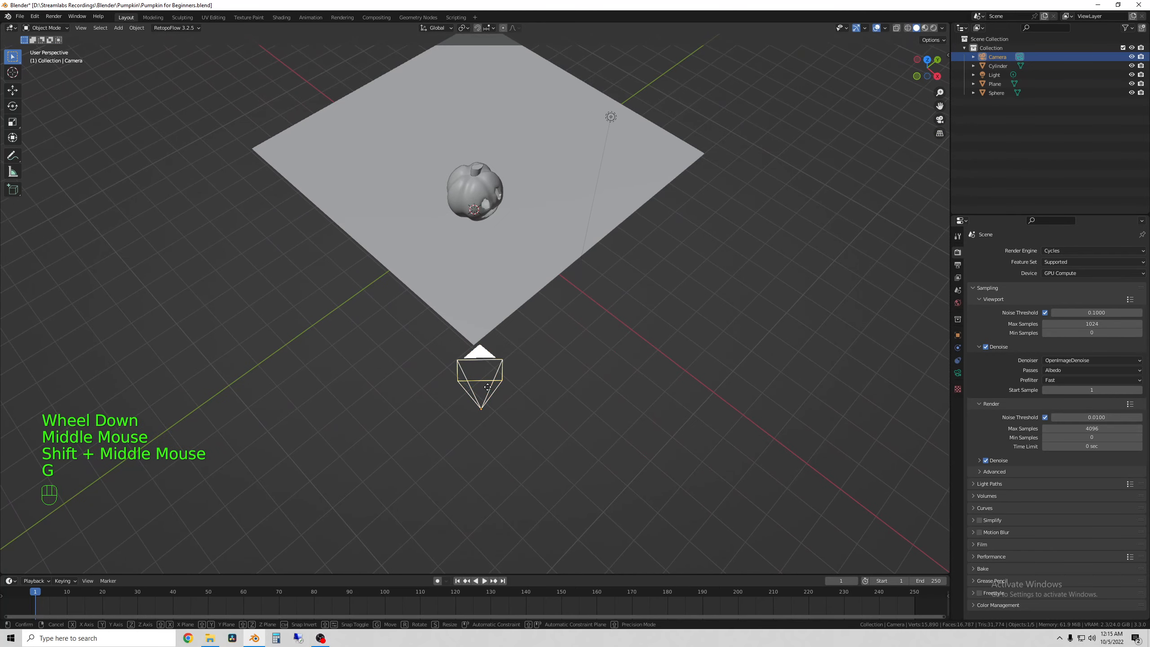
pyautogui.press('x')
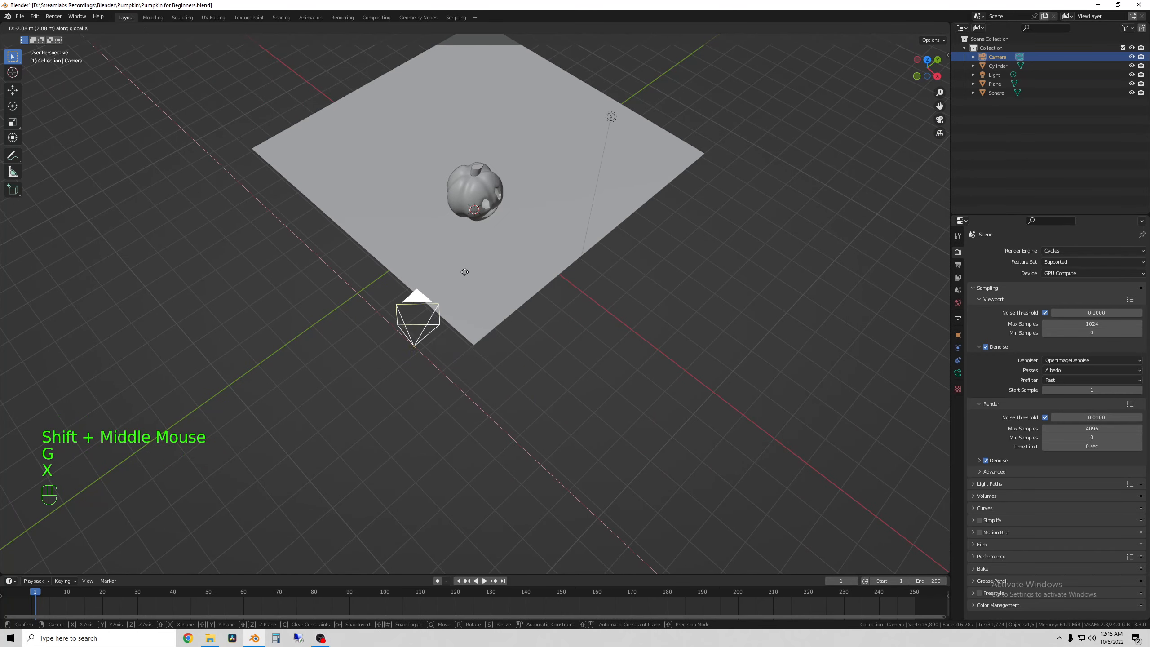
pyautogui.rightClick(541, 374)
pyautogui.scroll(1, 541, 375)
pyautogui.moveTo(541, 374); pyautogui.dragTo(502, 207, button='middle')
pyautogui.scroll(2, 499, 181)
pyautogui.keyDown('shift'); pyautogui.moveTo(494, 167); pyautogui.dragTo(446, 237, button='middle'); pyautogui.keyUp('shift')
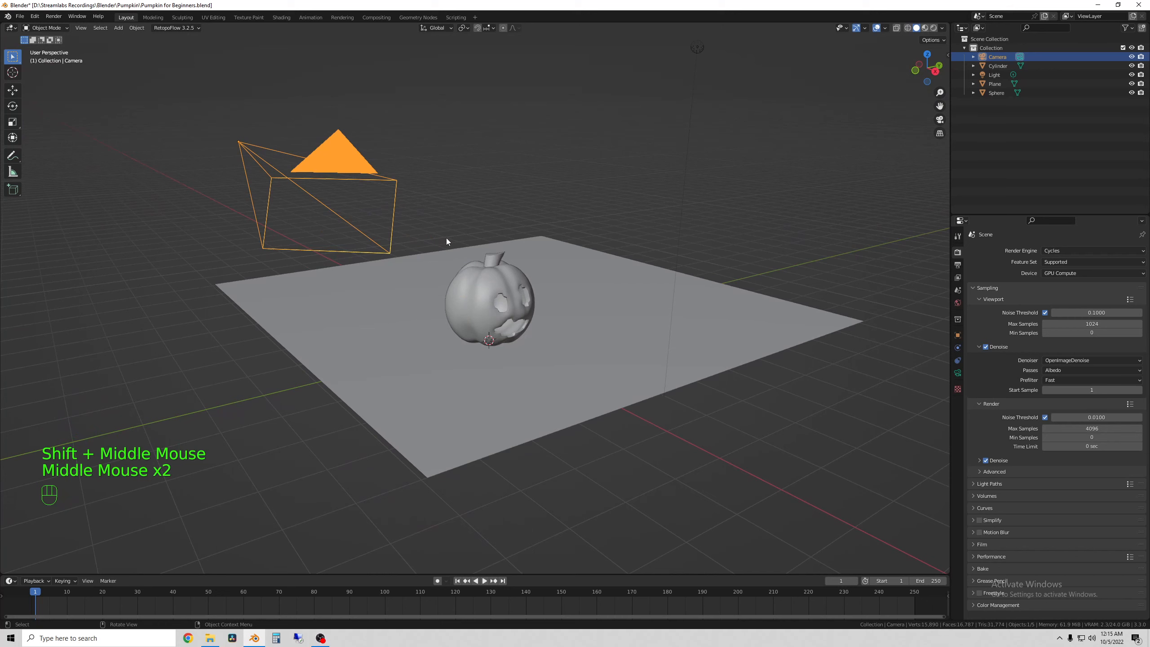
pyautogui.click(562, 197)
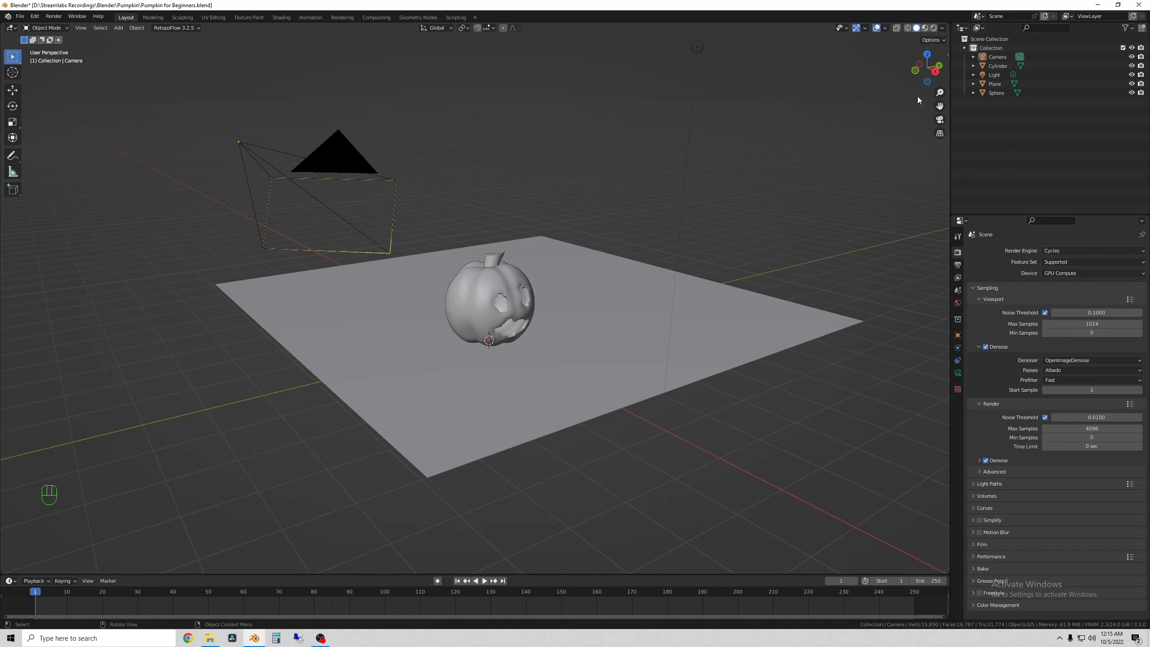
# Lock the camera to the view and look through the scene camera.
pyautogui.click(948, 55)
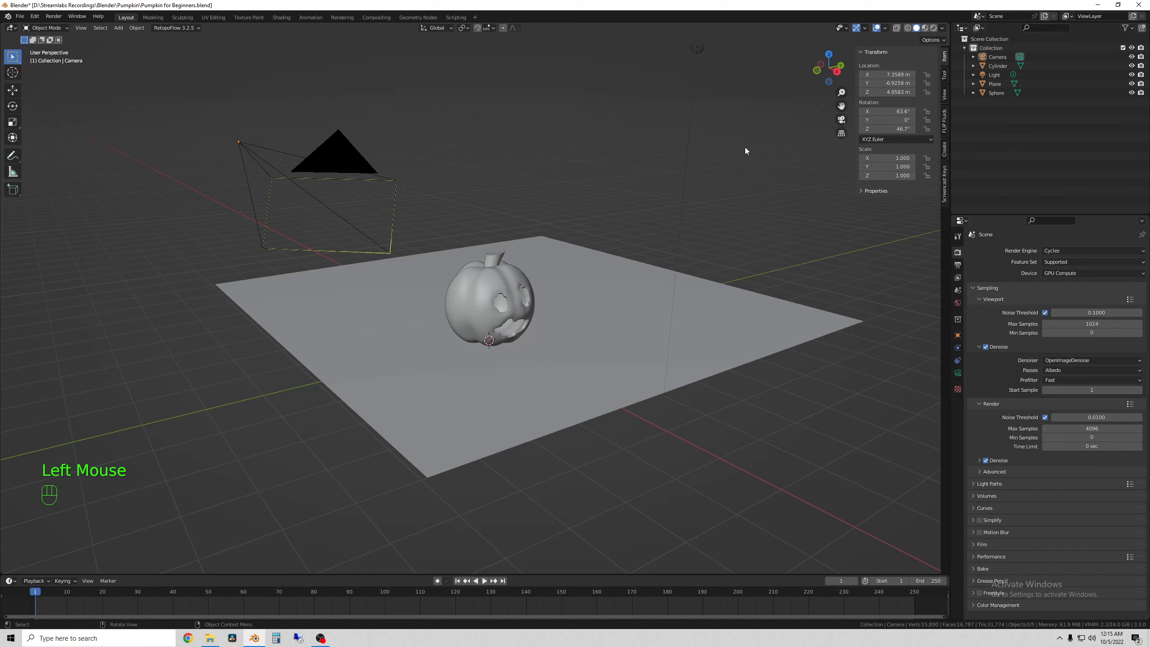
pyautogui.press('n')
pyautogui.press('n')
pyautogui.press('n')
pyautogui.press('n')
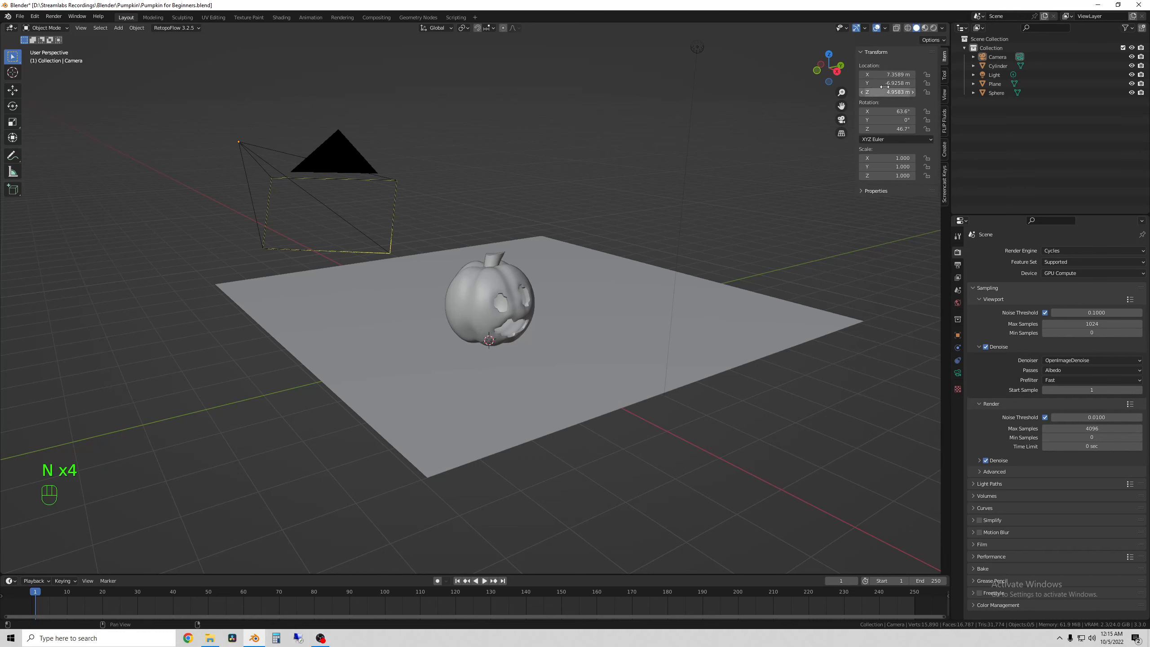
pyautogui.click(945, 95)
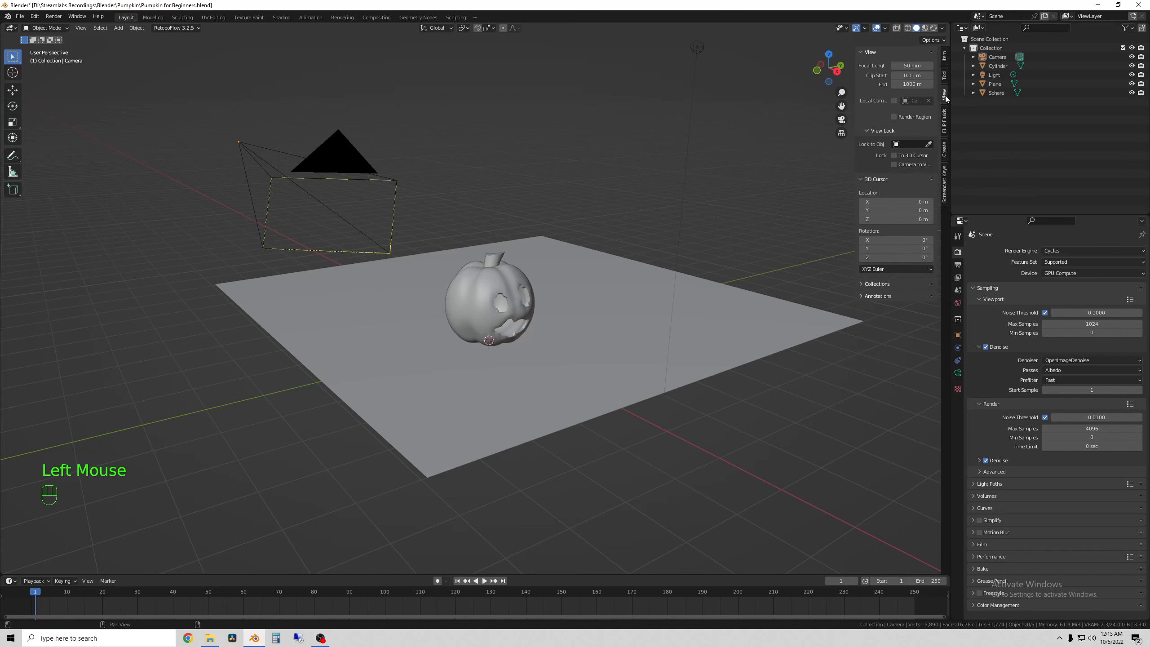
pyautogui.click(894, 165)
pyautogui.click(842, 120)
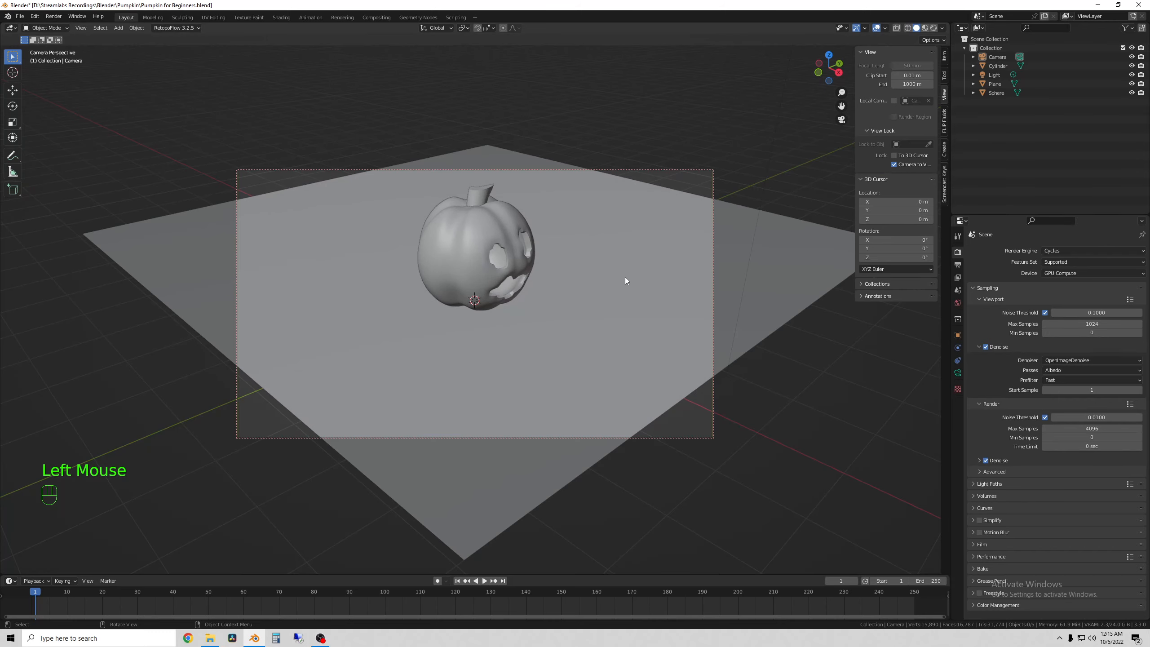
# Reframe the camera to a lower, closer angle showing the carved face near the middle of the frame.
pyautogui.moveTo(634, 301); pyautogui.dragTo(590, 331, button='middle')
pyautogui.scroll(2, 613, 281)
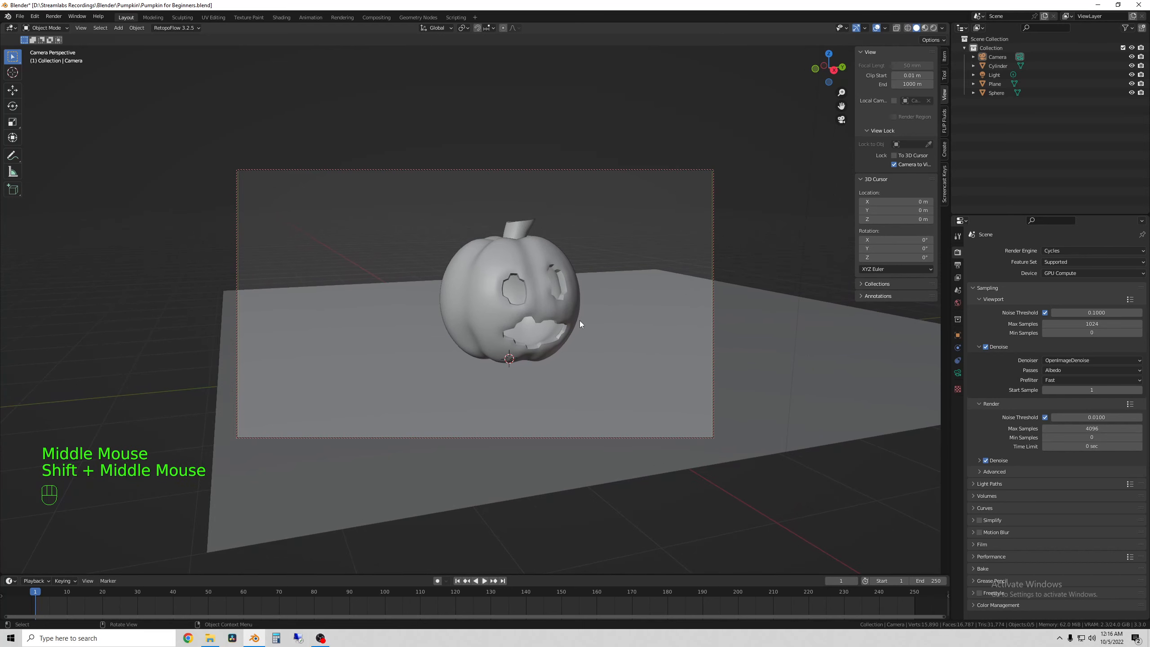
pyautogui.scroll(2, 582, 323)
pyautogui.scroll(-2, 581, 320)
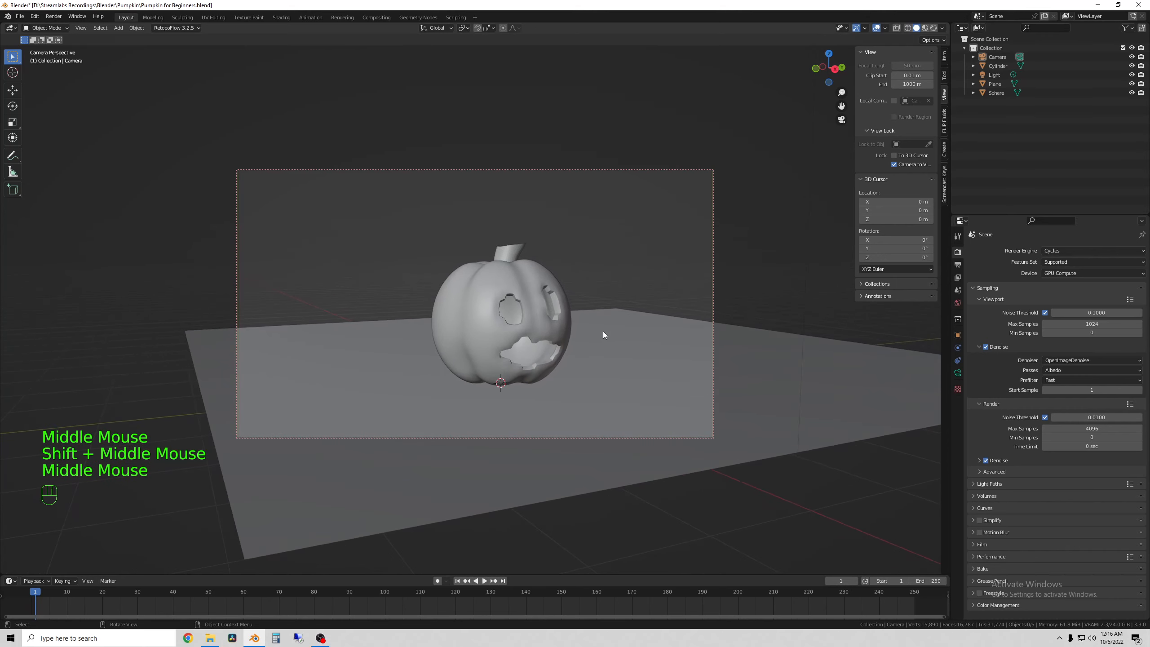
pyautogui.scroll(-1, 603, 334)
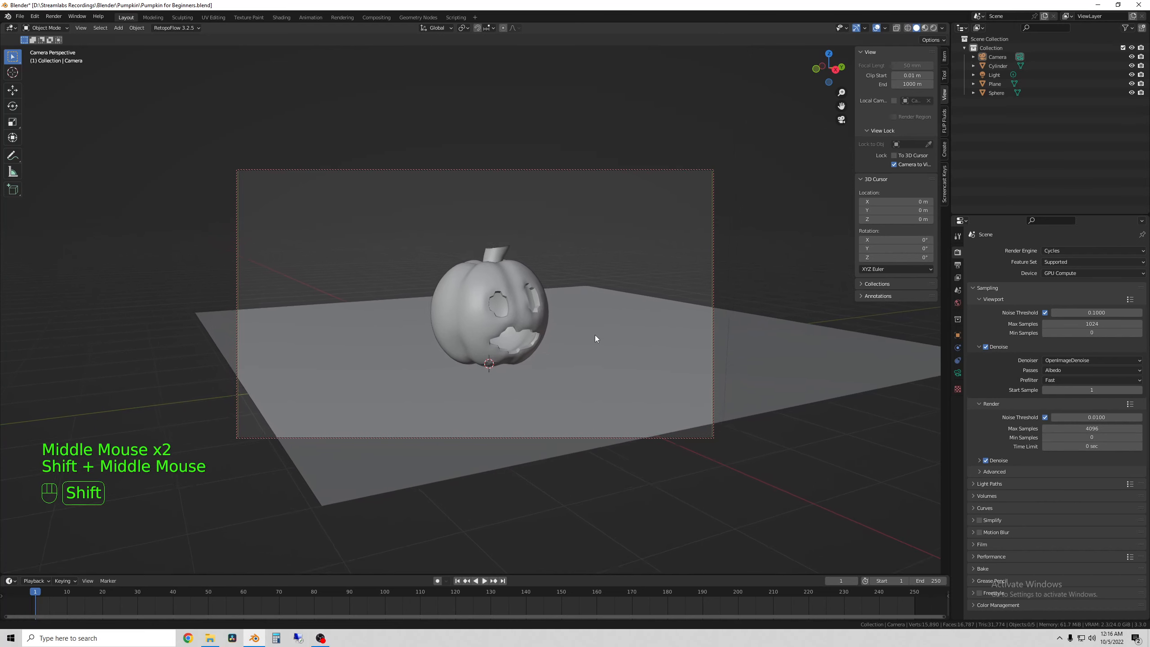
pyautogui.scroll(-1, 604, 309)
pyautogui.scroll(1, 589, 333)
# Scale the ground plane up uniformly by about 1.318 so it spans the width of the camera frame.
pyautogui.click(623, 373)
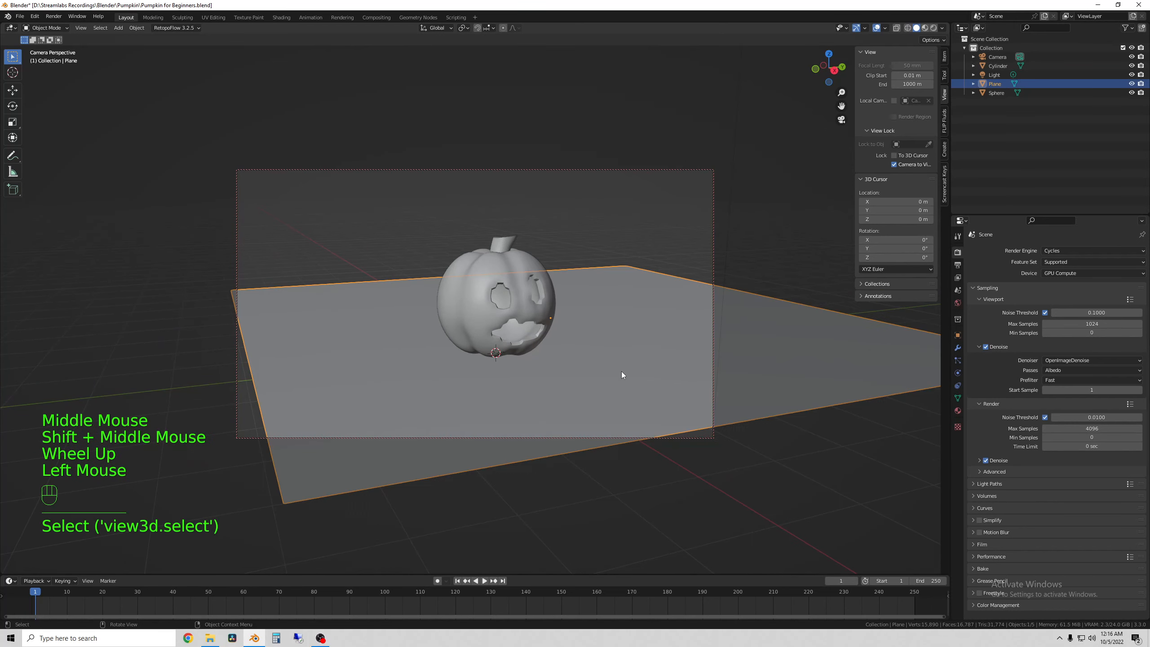
pyautogui.press('s')
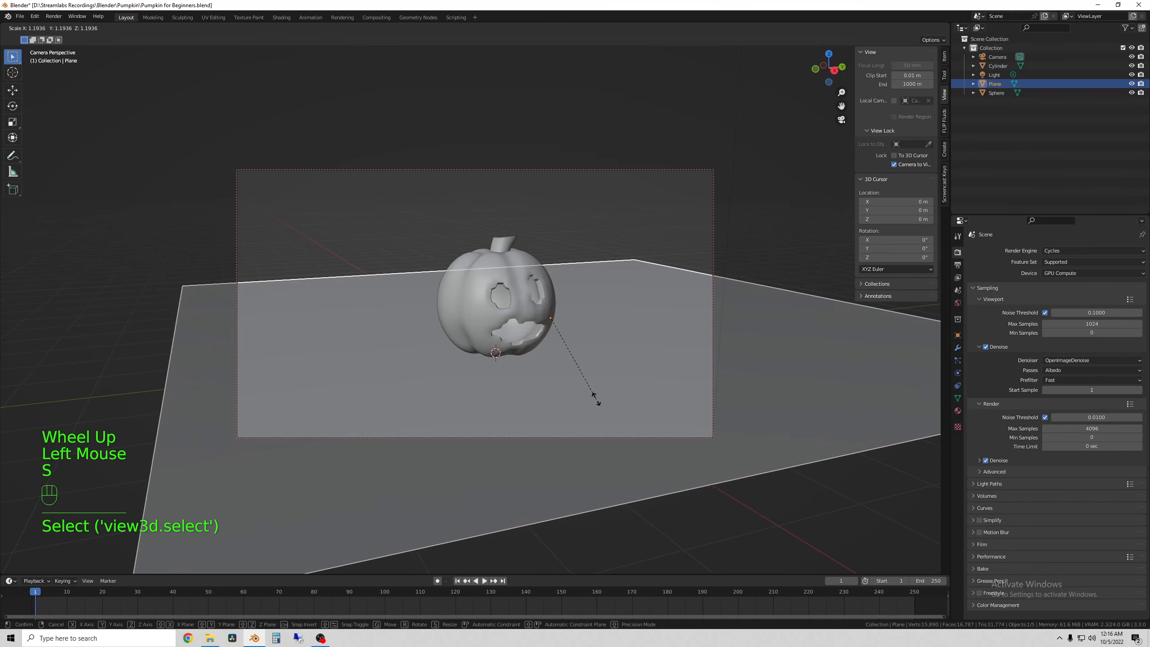
pyautogui.click(607, 405)
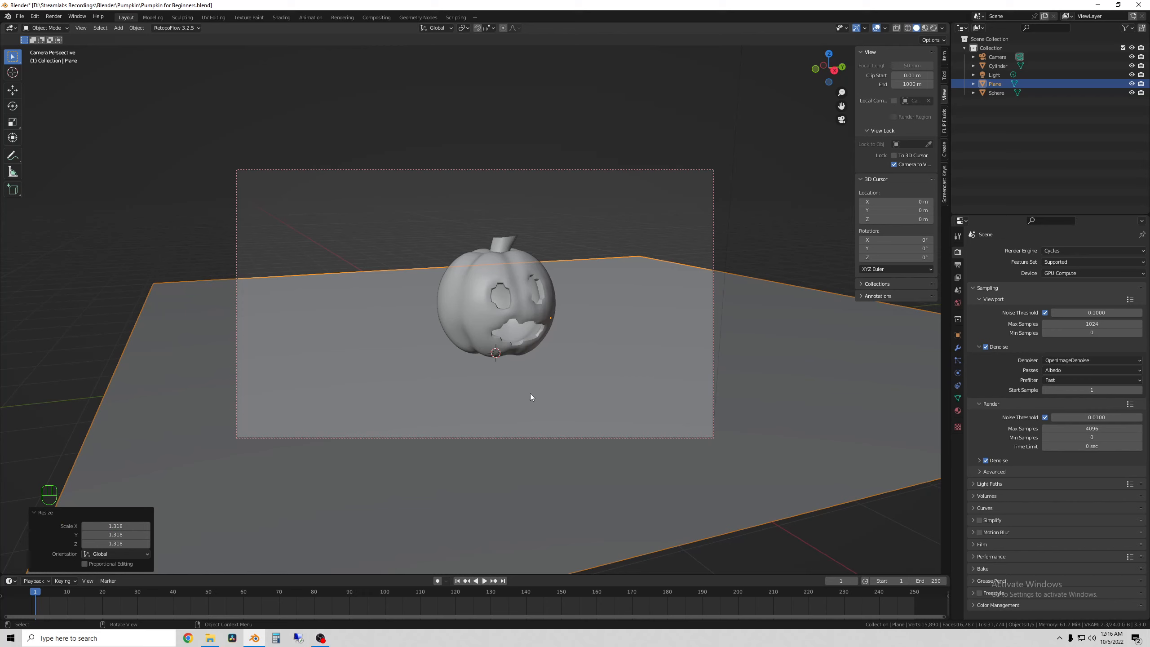
# Leave the camera view and examine the enlarged ground plane around the pumpkin from several angles.
pyautogui.click(841, 122)
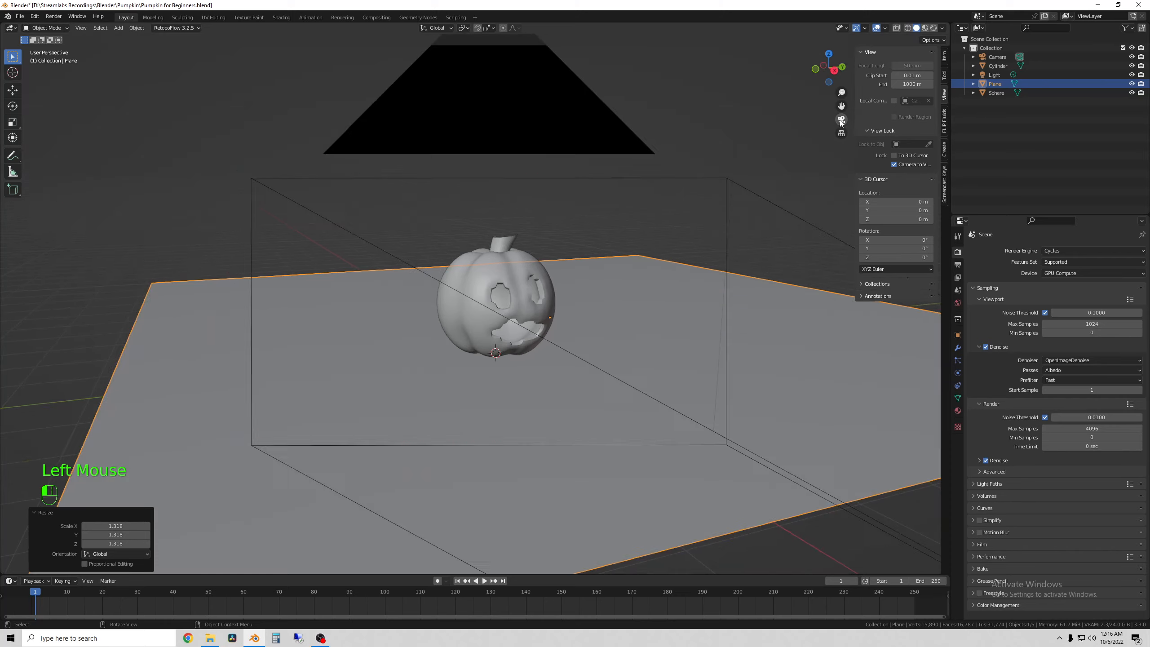
pyautogui.scroll(-1, 629, 239)
pyautogui.scroll(-1, 630, 239)
pyautogui.moveTo(619, 239); pyautogui.dragTo(352, 302, button='middle')
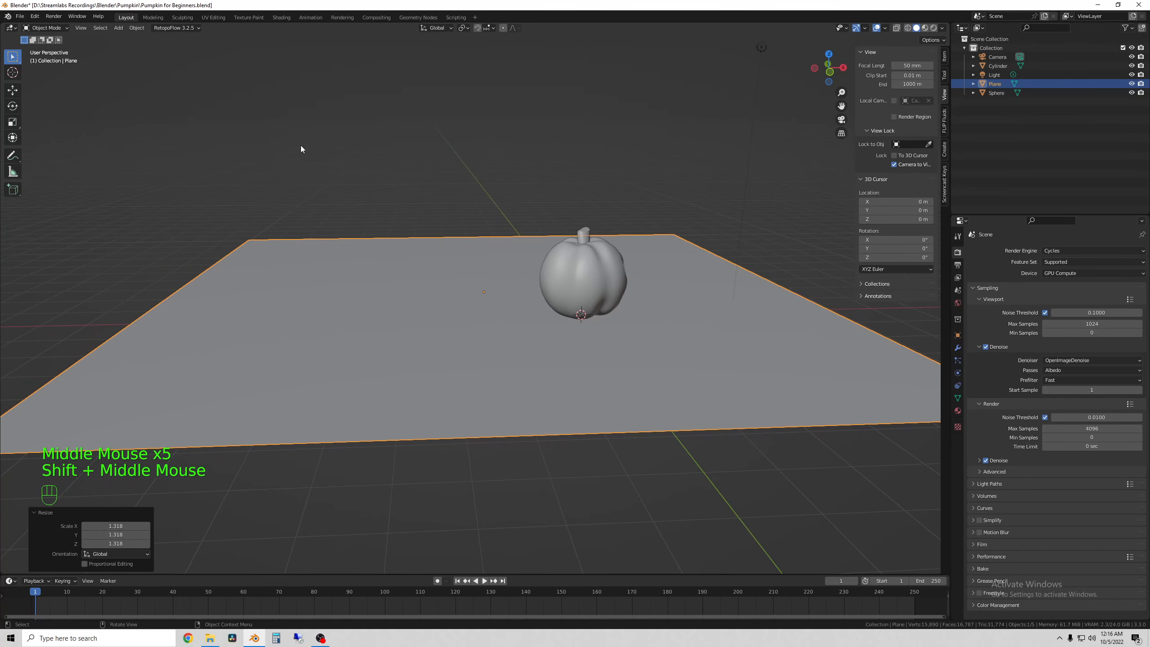
pyautogui.scroll(-1, 391, 257)
pyautogui.moveTo(390, 257); pyautogui.dragTo(240, 210, button='middle')
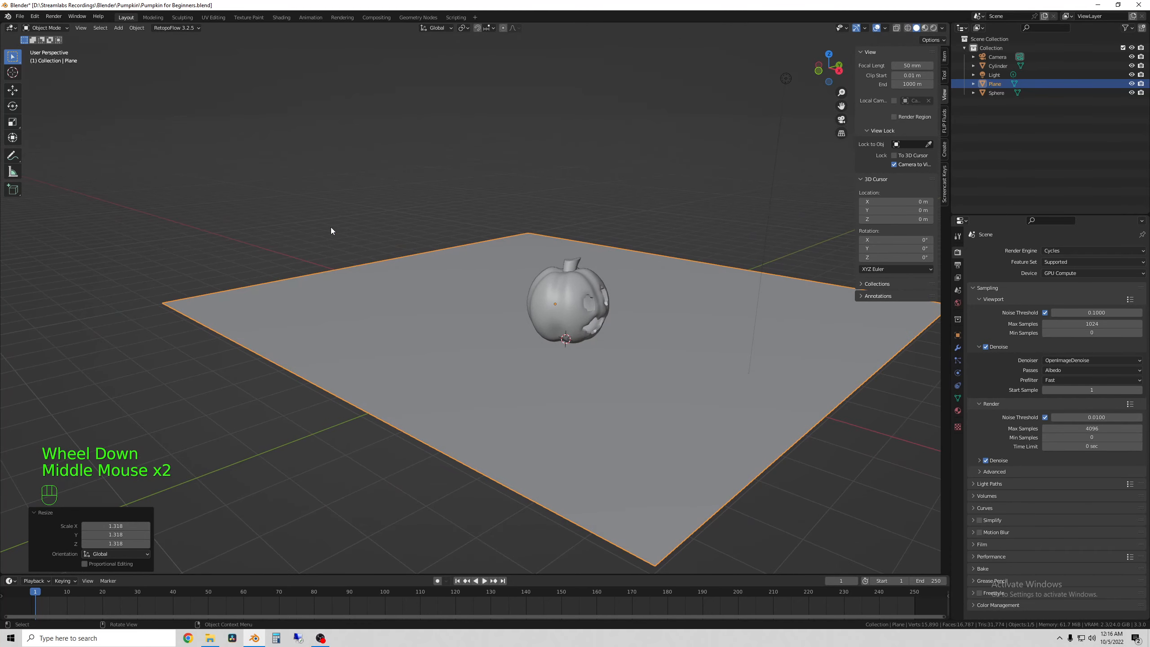
pyautogui.moveTo(331, 231); pyautogui.dragTo(329, 233, button='middle')
pyautogui.moveTo(406, 244); pyautogui.dragTo(391, 273, button='middle')
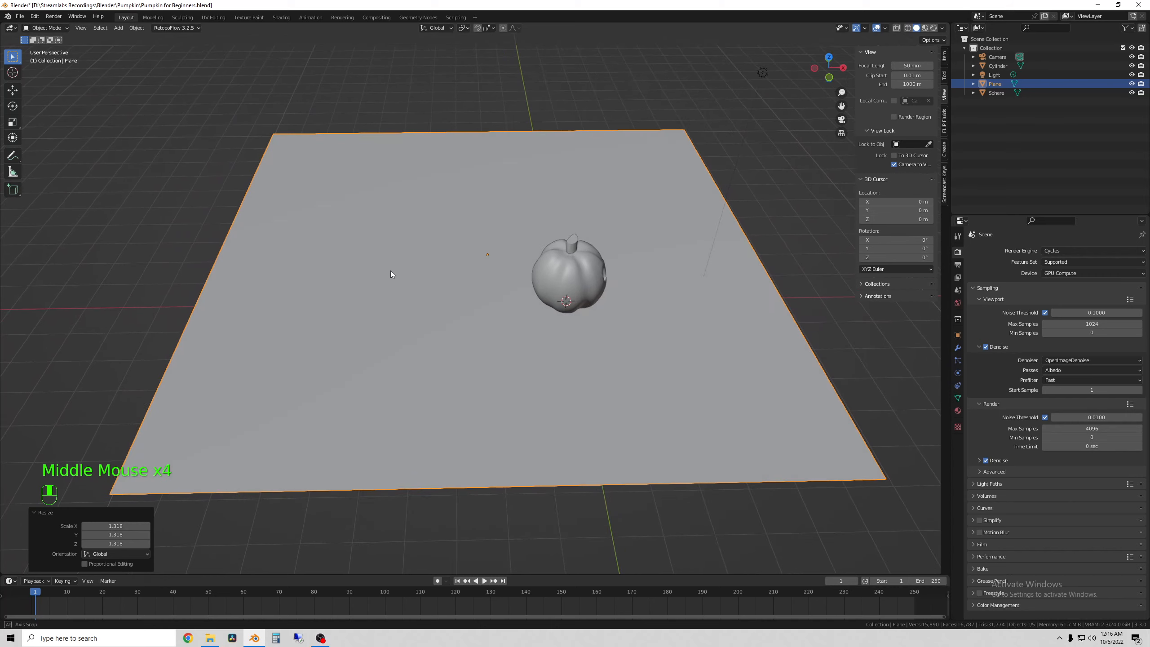
# Enter Edit Mode on the ground plane and subdivide it twice into a 4 by 4 grid of faces.
pyautogui.press('Tab')
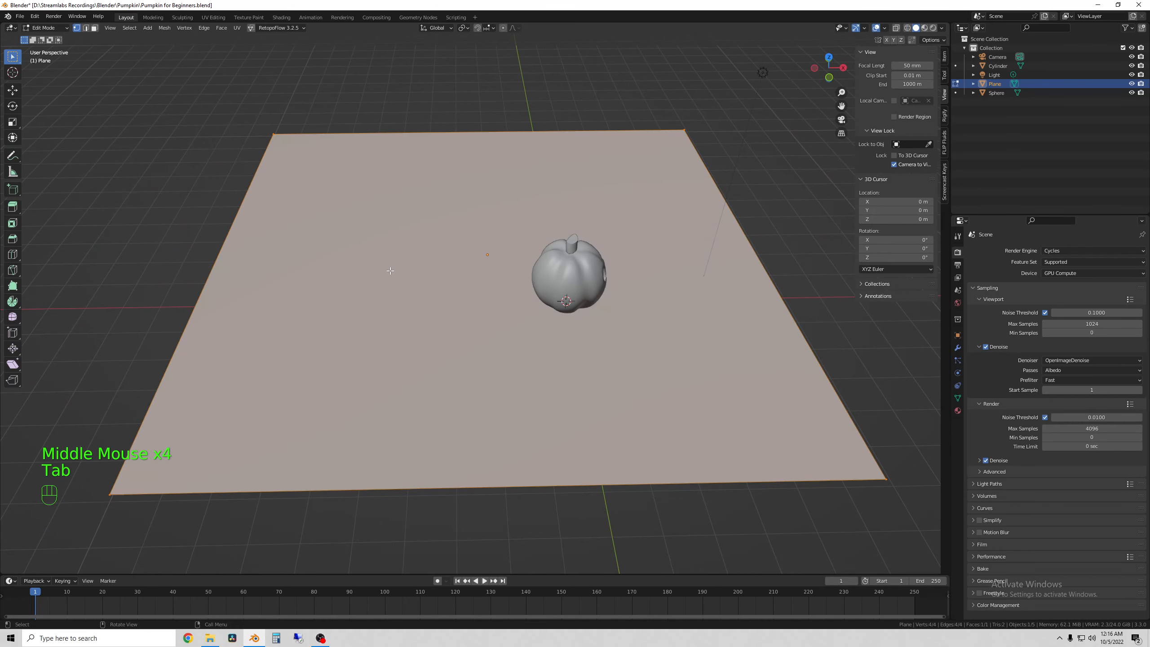
pyautogui.moveTo(391, 272); pyautogui.dragTo(461, 257, button='middle')
pyautogui.scroll(-1, 472, 259)
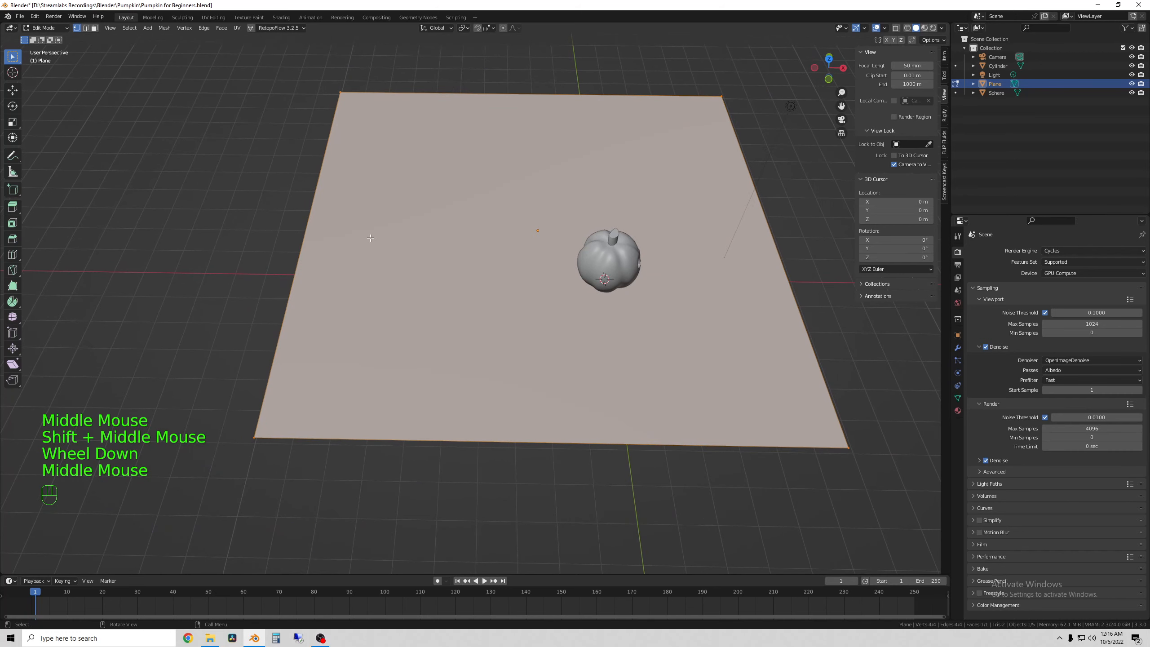
pyautogui.rightClick(285, 197)
pyautogui.click(284, 194)
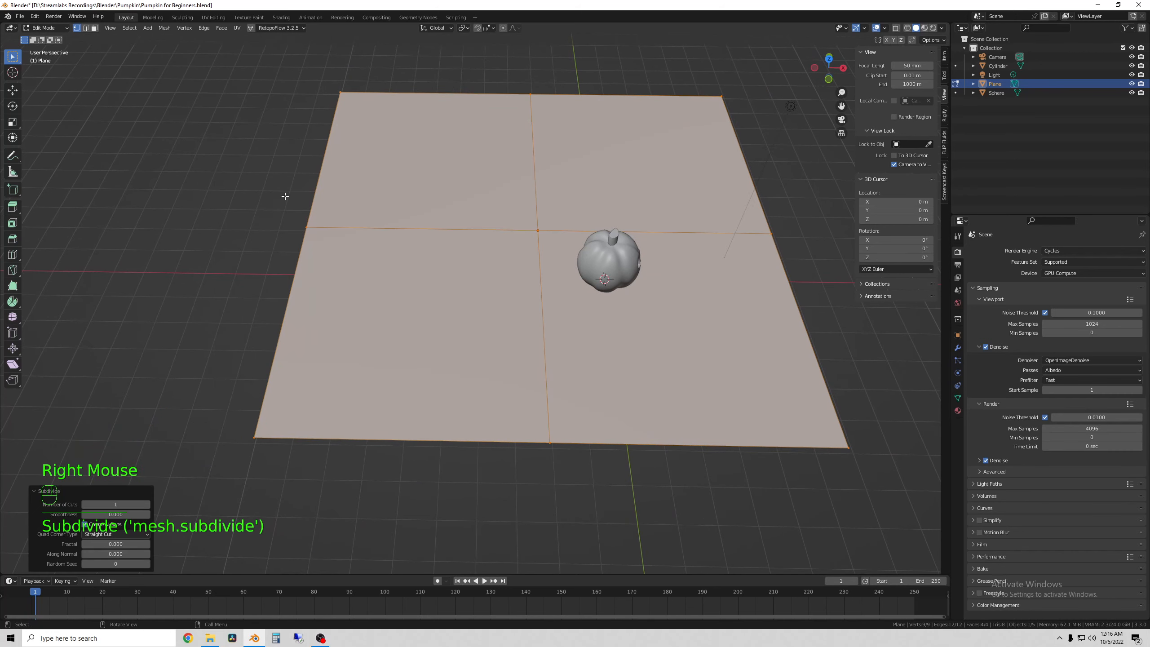
pyautogui.rightClick(284, 193)
pyautogui.click(283, 193)
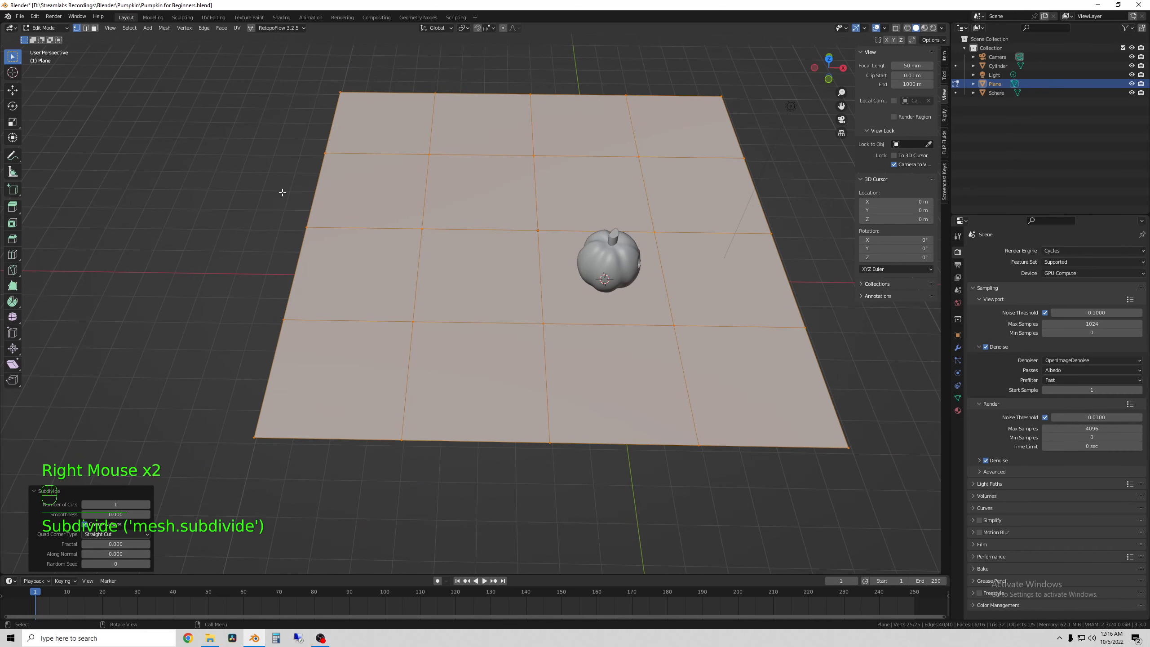
# Subdivide the whole ground plane two more times into a 16 by 16 grid of faces.
pyautogui.rightClick(282, 193)
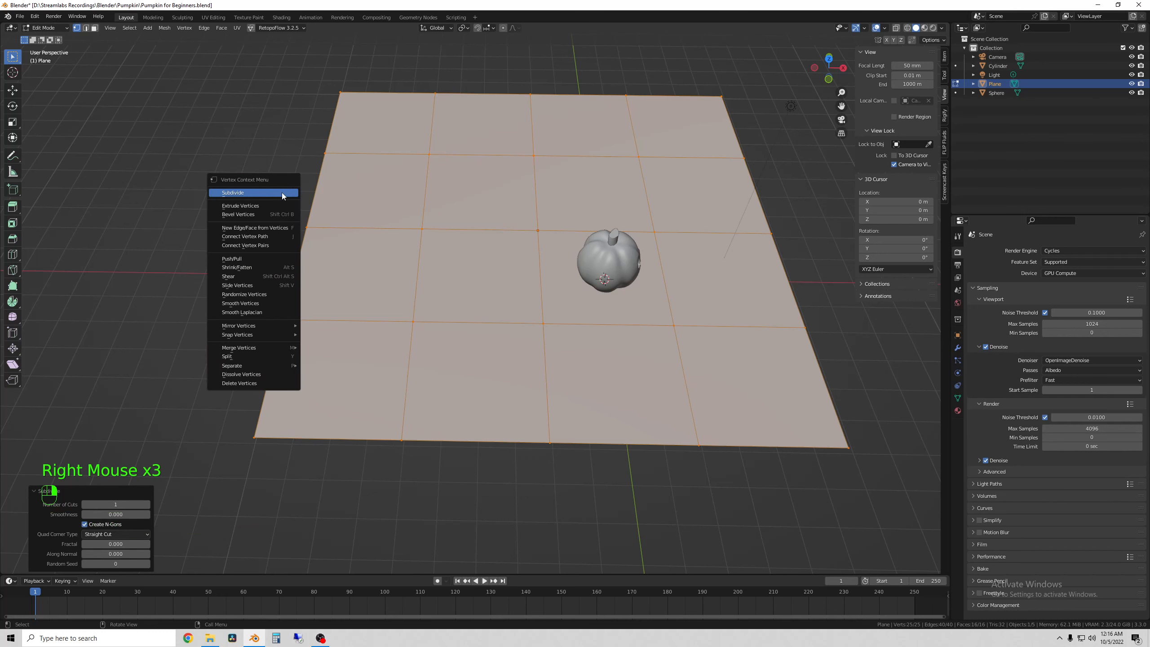
pyautogui.click(282, 192)
pyautogui.rightClick(280, 193)
pyautogui.click(281, 193)
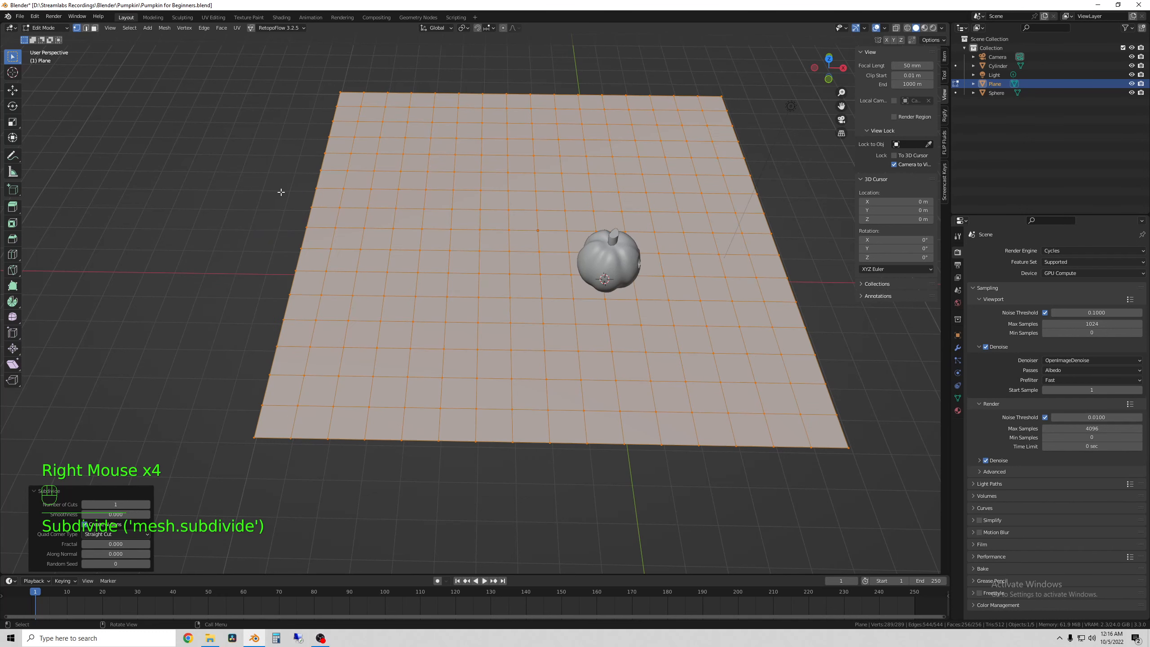
# Clear the selection and select only the row of vertices along the ground plane's outer edge behind the pumpkin.
pyautogui.moveTo(335, 257); pyautogui.dragTo(356, 221, button='middle')
pyautogui.keyDown('shift'); pyautogui.moveTo(288, 281); pyautogui.dragTo(387, 339, button='middle'); pyautogui.keyUp('shift')
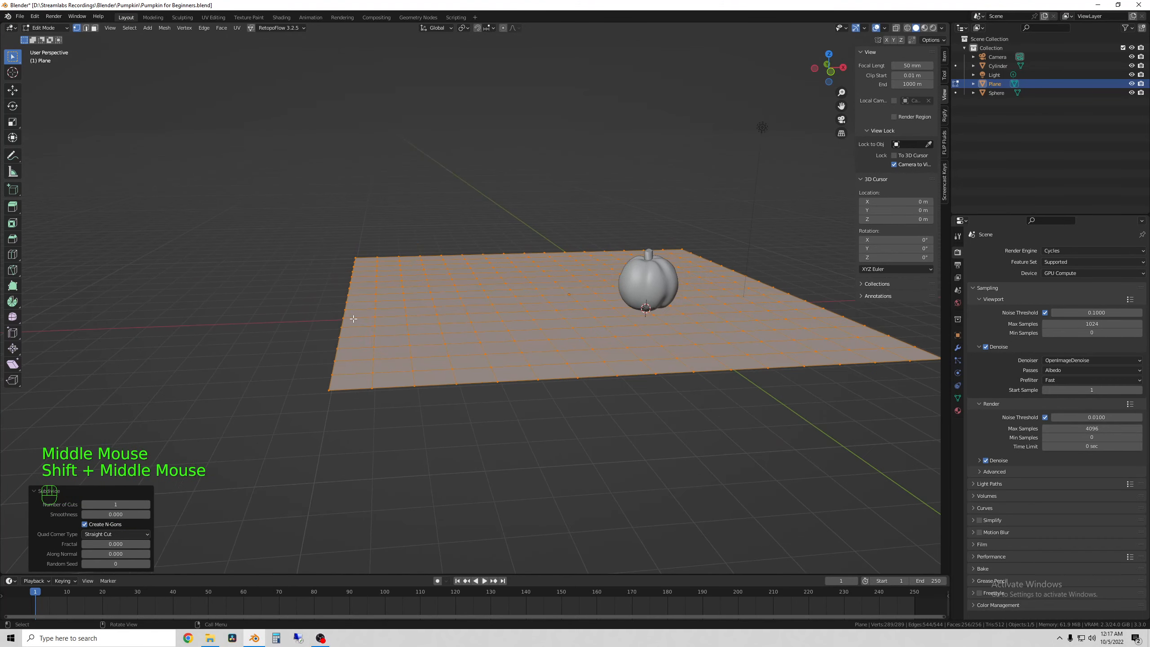
pyautogui.click(275, 263)
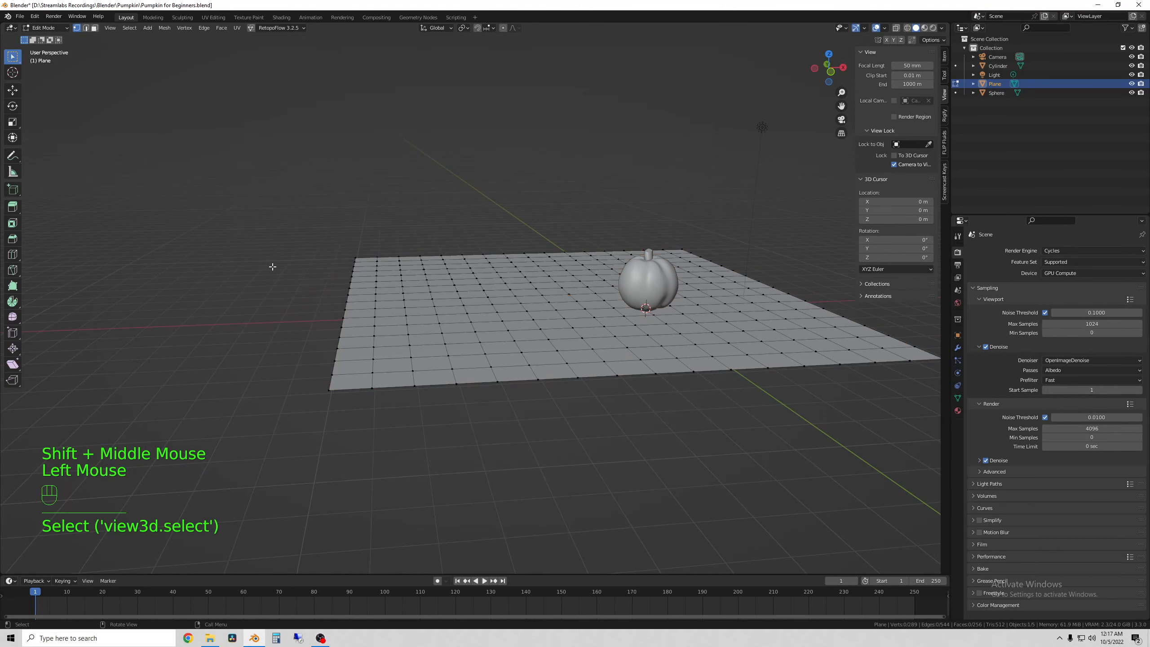
pyautogui.moveTo(276, 330); pyautogui.dragTo(329, 403, button='middle')
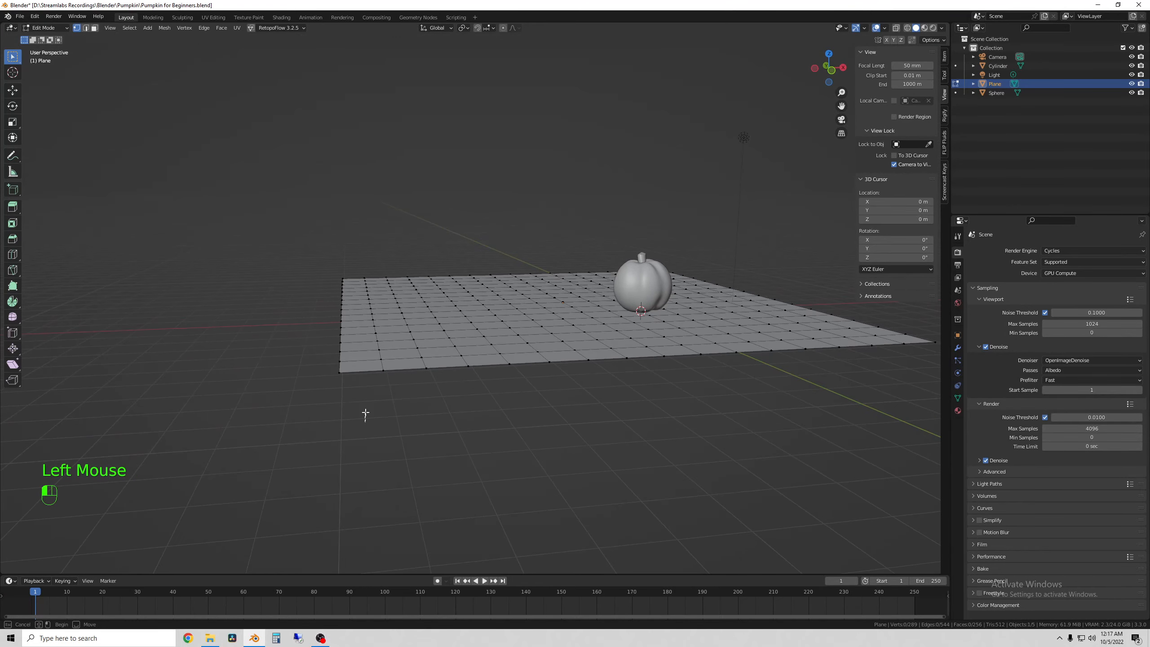
pyautogui.moveTo(364, 420); pyautogui.dragTo(313, 247)
pyautogui.moveTo(402, 352); pyautogui.dragTo(395, 345, button='middle')
pyautogui.click(345, 423)
pyautogui.moveTo(351, 421); pyautogui.dragTo(307, 236)
pyautogui.moveTo(343, 317); pyautogui.dragTo(407, 302, button='middle')
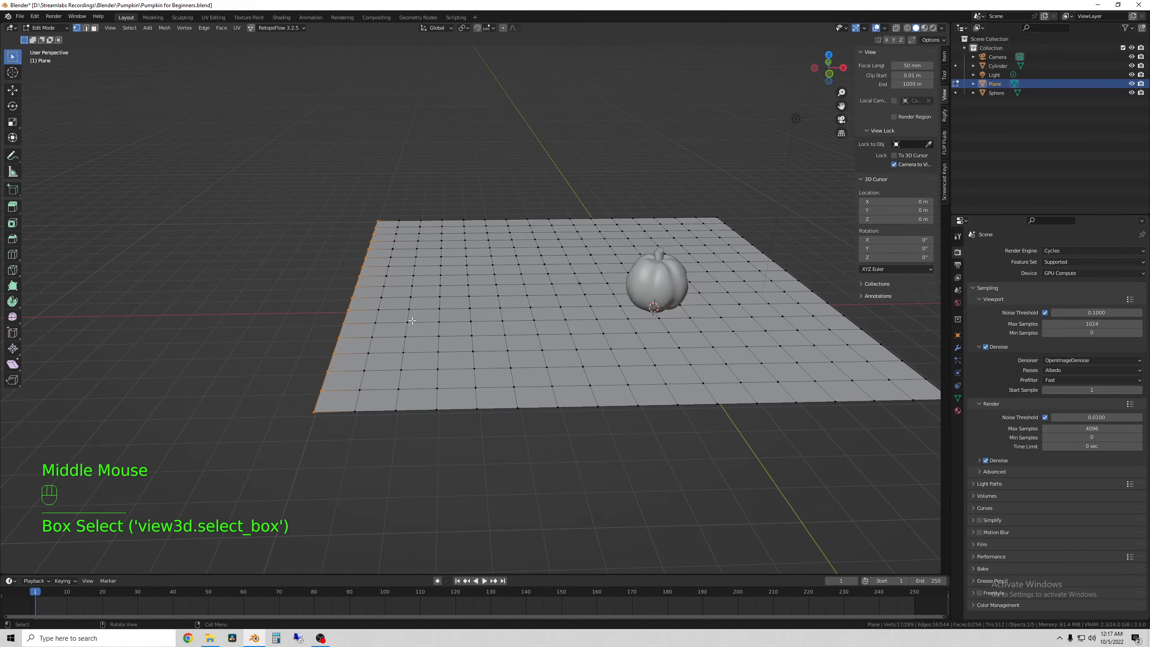
pyautogui.moveTo(316, 321); pyautogui.dragTo(323, 301, button='middle')
pyautogui.press('g')
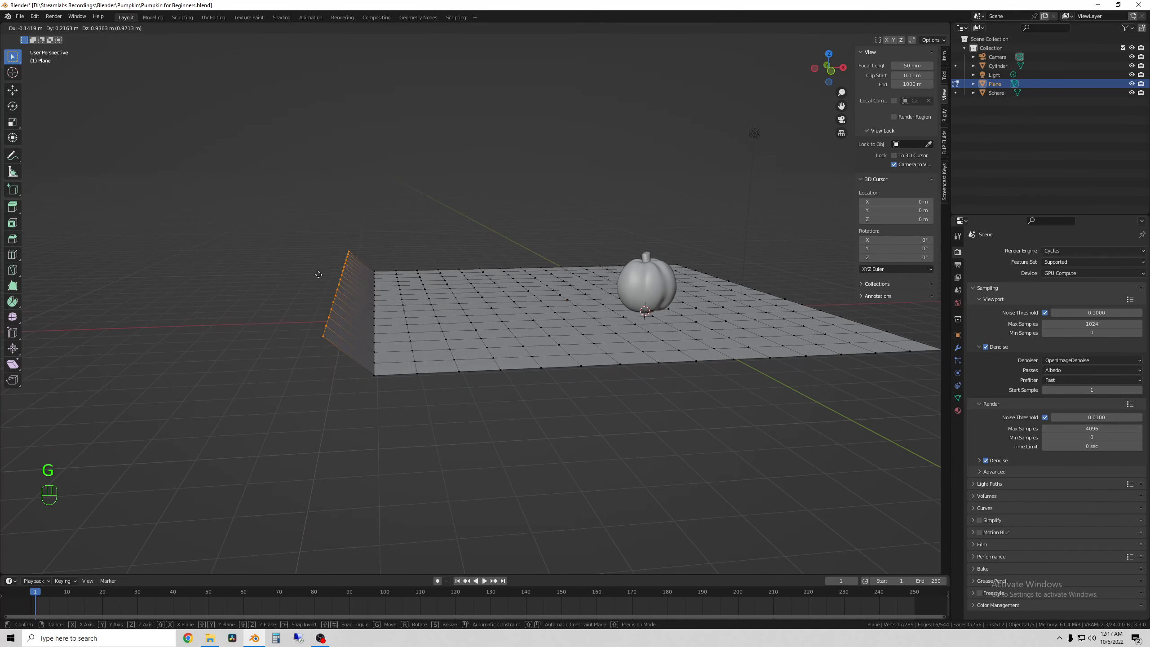
pyautogui.press('z')
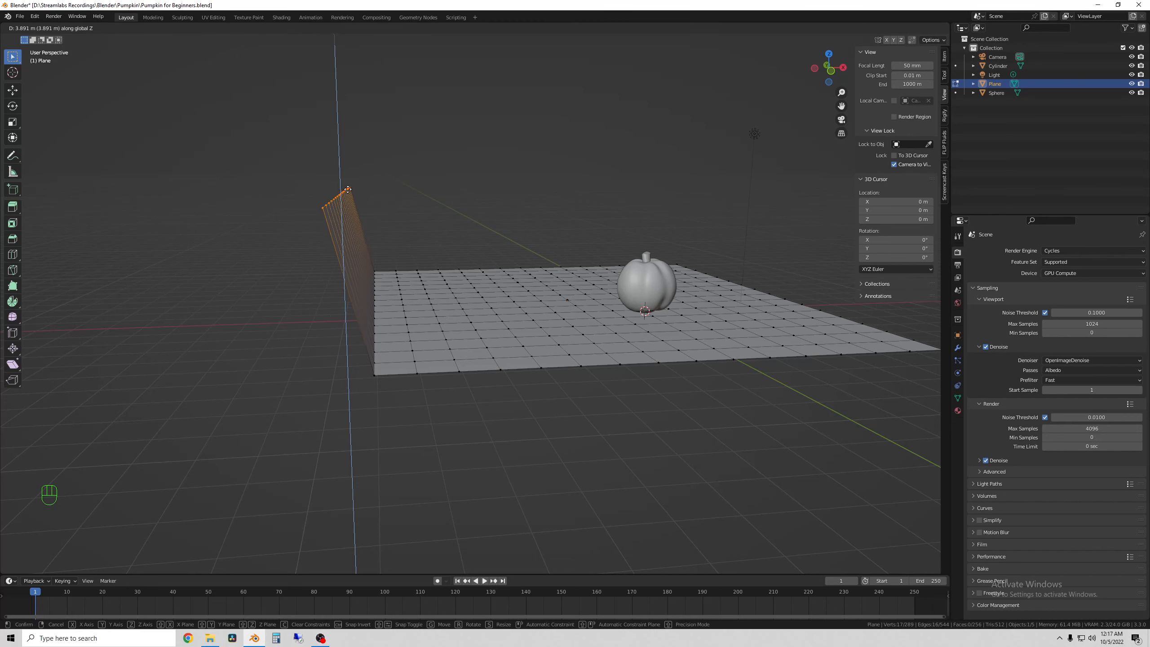
pyautogui.rightClick(363, 212)
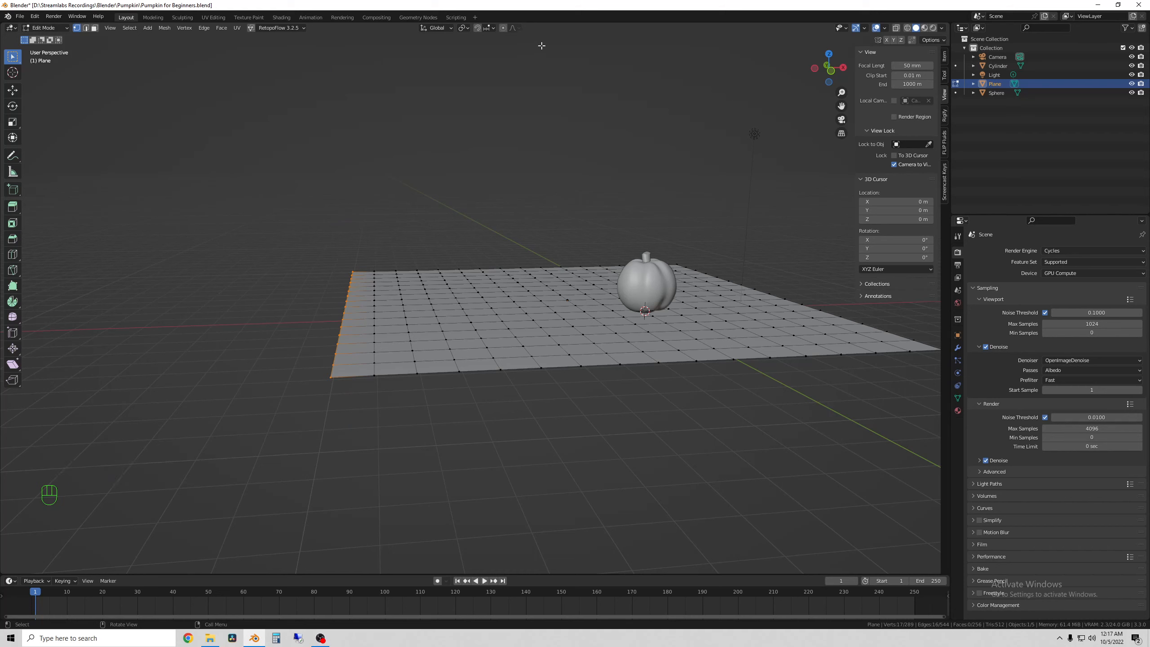
# Enable proportional editing and raise the selected edge about 5.98 m along Z with smooth falloff and a proportional size of about 5.56 m.
pyautogui.click(503, 28)
pyautogui.click(519, 29)
pyautogui.press('g')
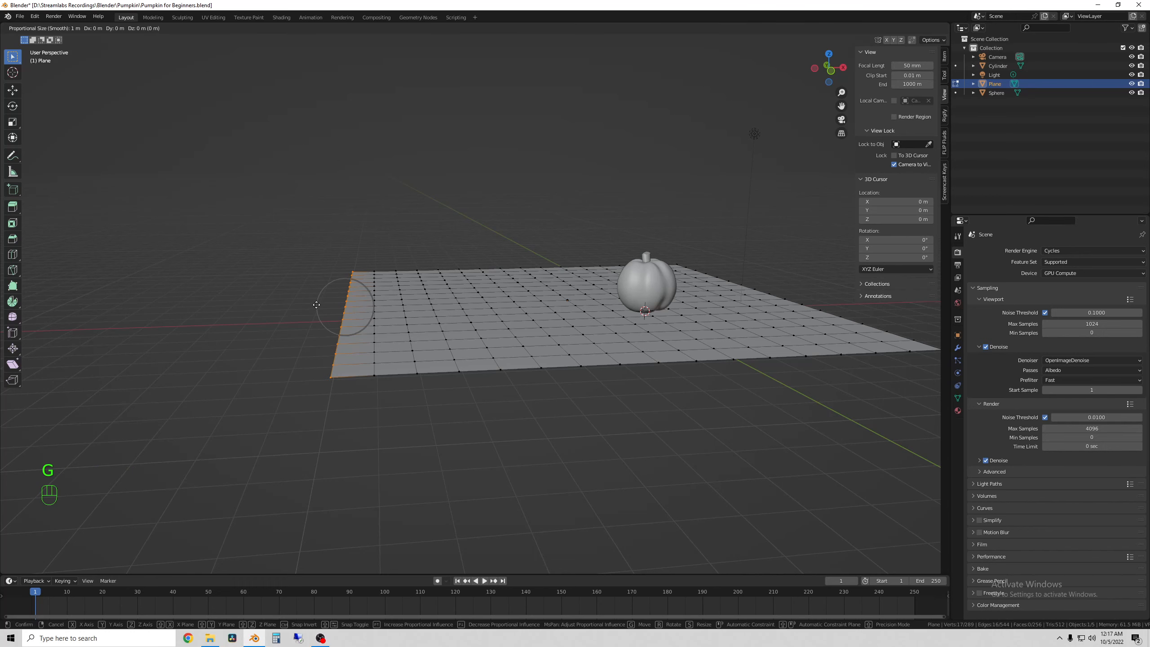
pyautogui.press('z')
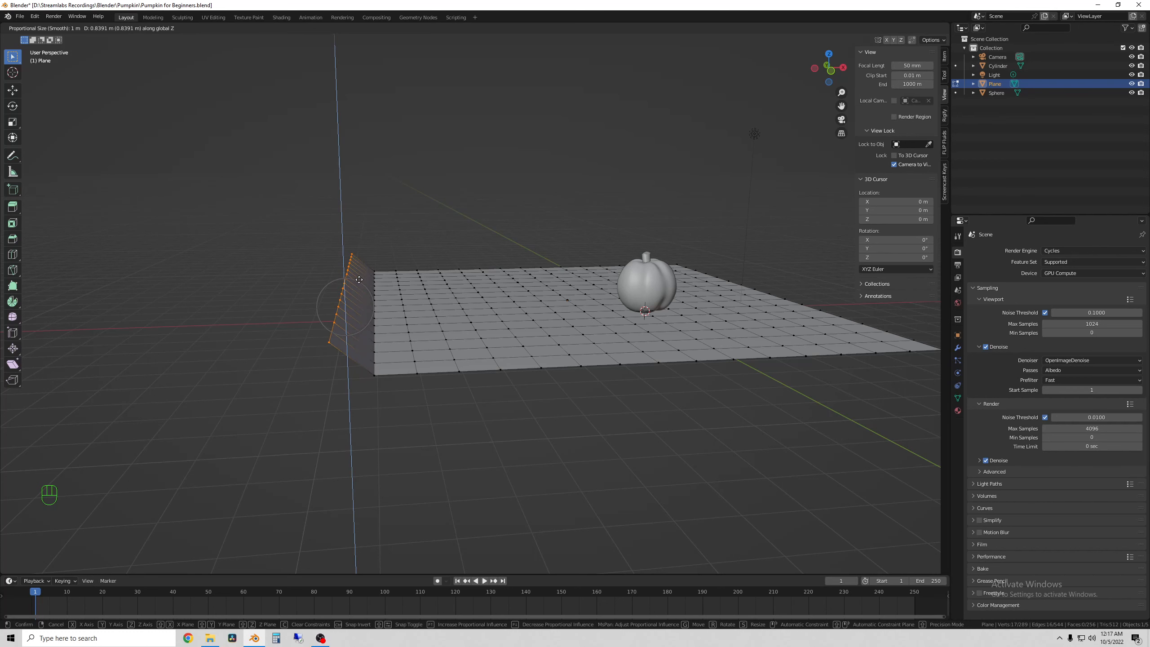
pyautogui.scroll(-1, 359, 280)
pyautogui.scroll(-5, 360, 276)
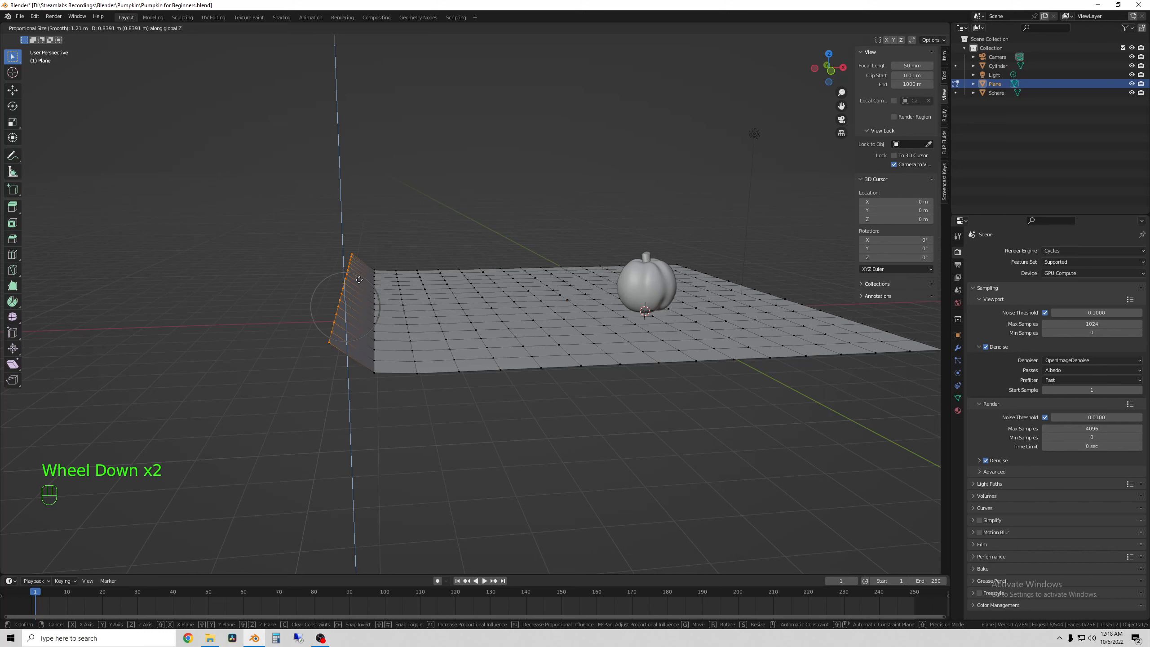
pyautogui.scroll(-6, 361, 273)
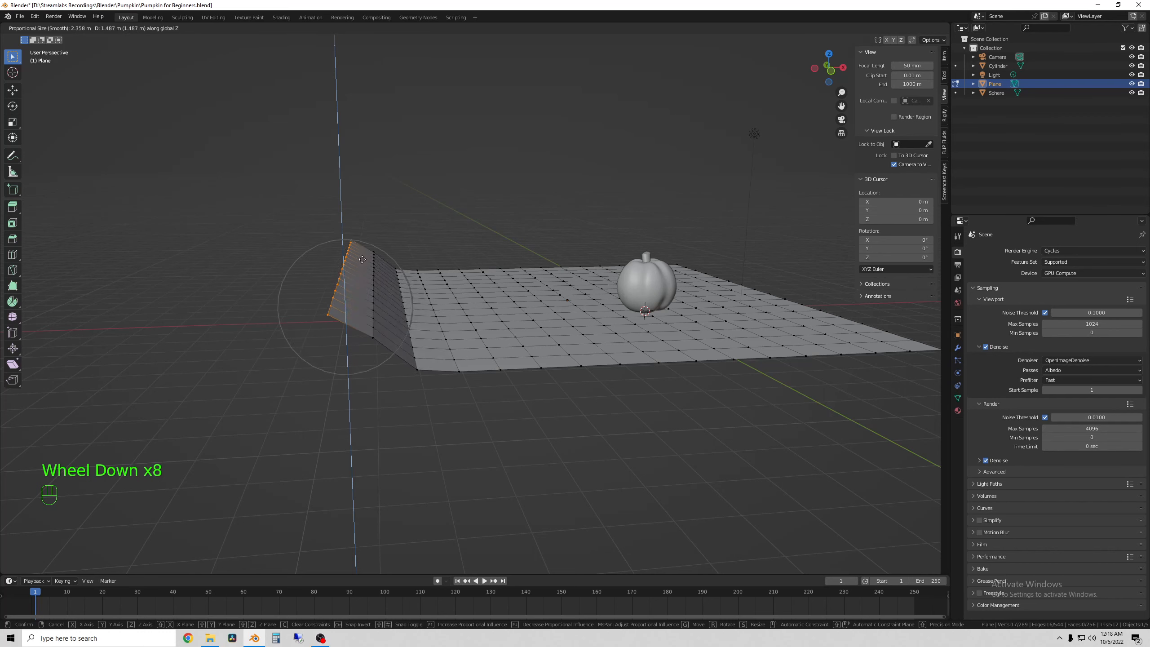
pyautogui.scroll(-4, 372, 198)
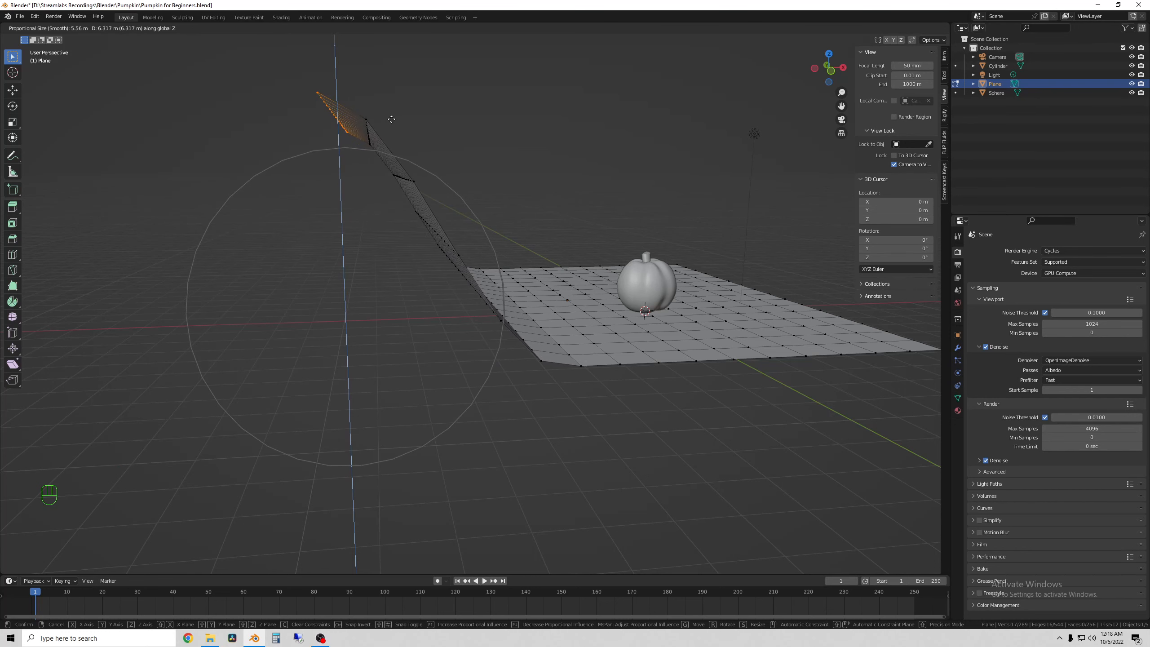
pyautogui.click(398, 131)
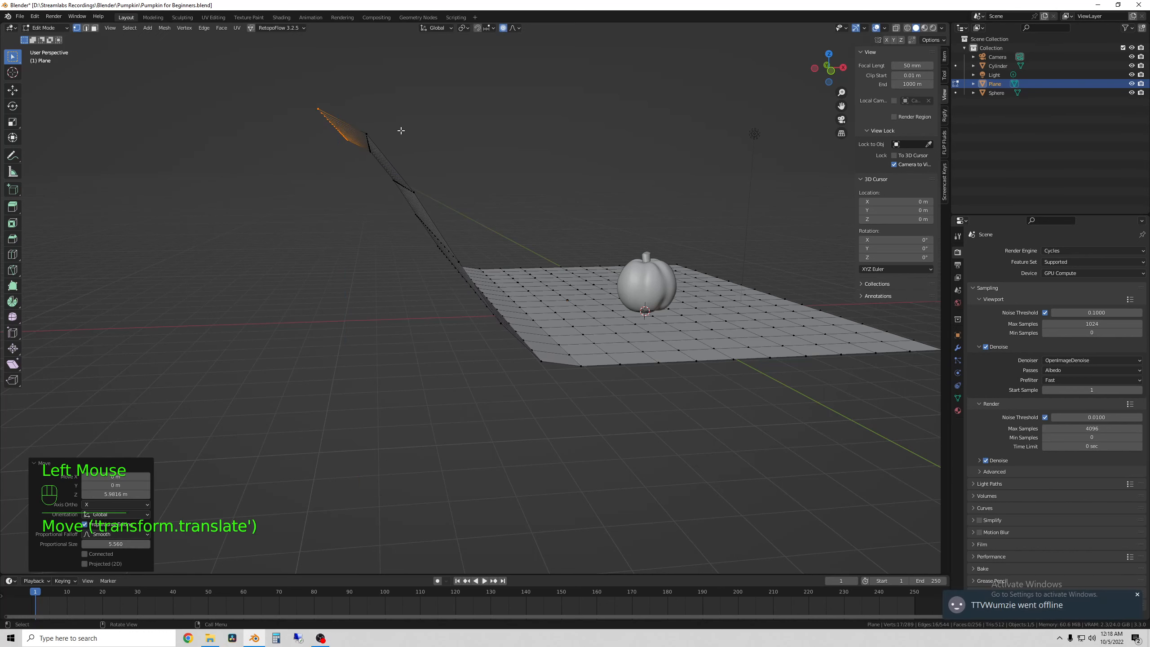
# Examine the raised backdrop from several angles and through the camera view.
pyautogui.moveTo(398, 131); pyautogui.dragTo(568, 358, button='middle')
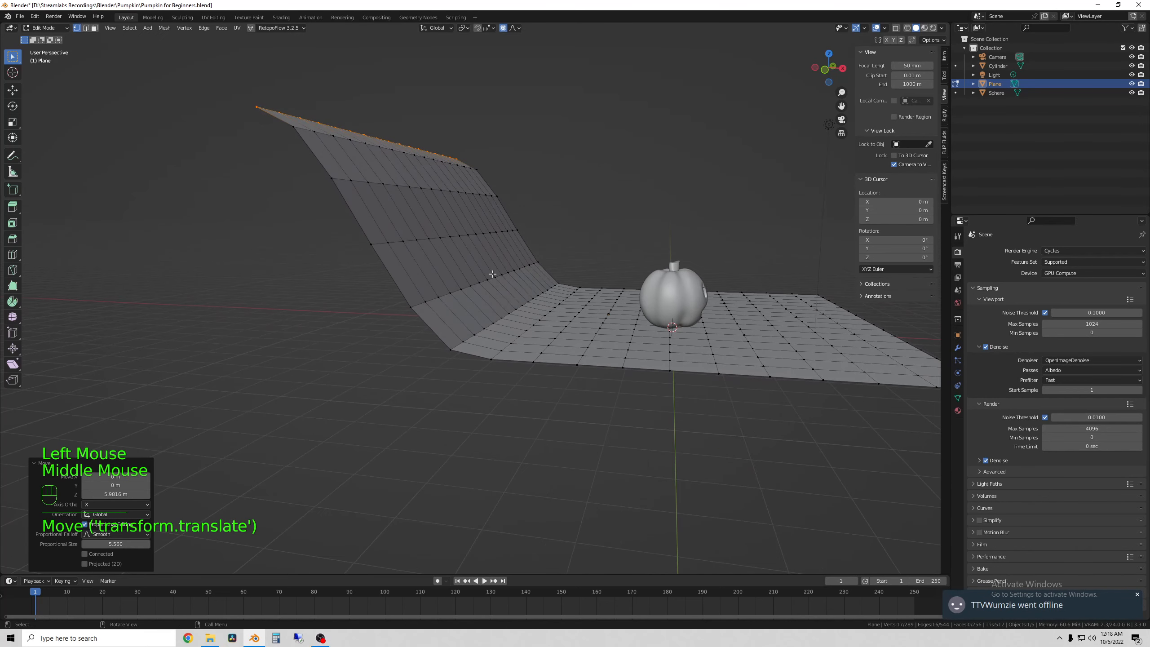
pyautogui.moveTo(490, 263); pyautogui.dragTo(423, 272, button='middle')
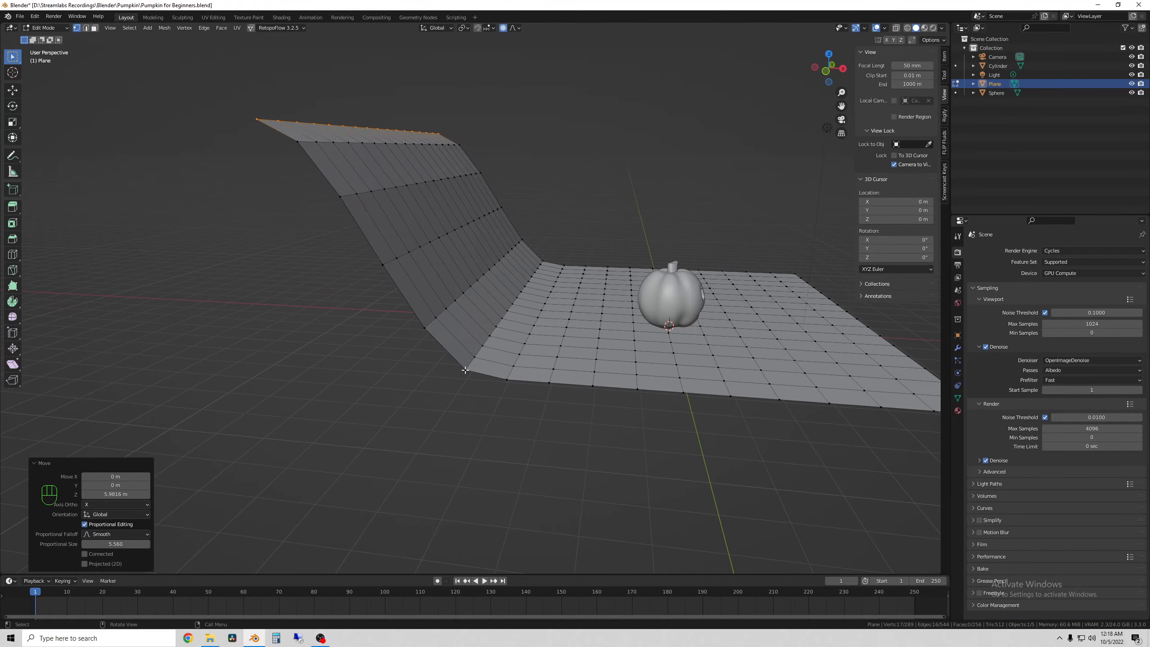
pyautogui.moveTo(423, 398); pyautogui.dragTo(547, 221, button='middle')
pyautogui.moveTo(464, 321); pyautogui.dragTo(595, 342, button='middle')
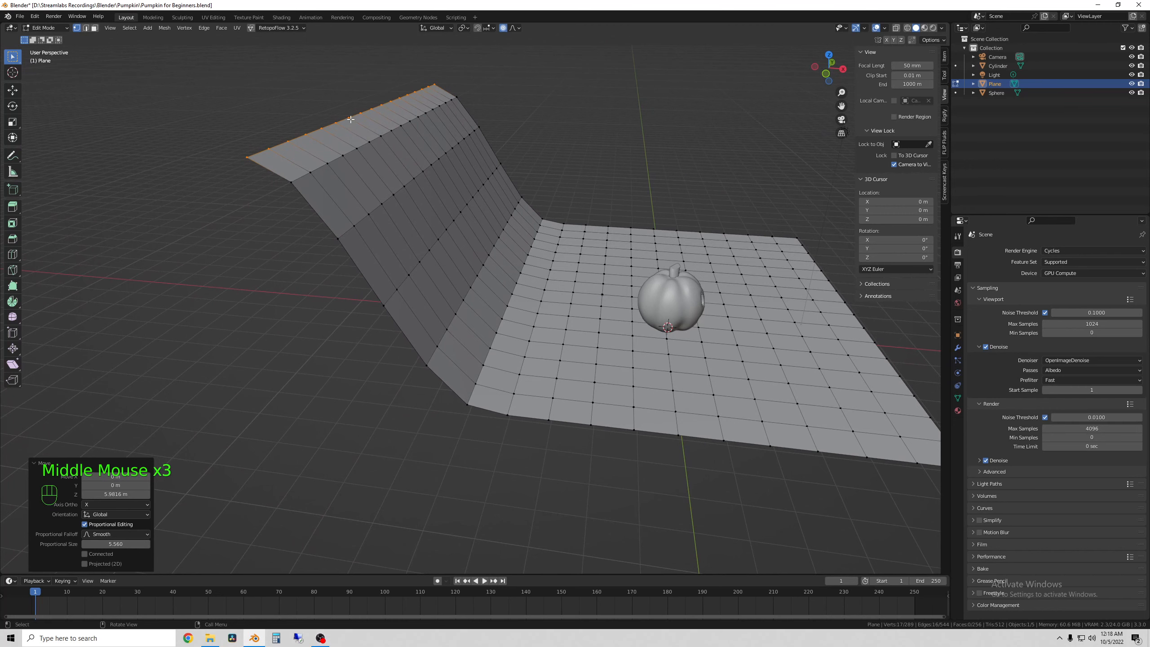
pyautogui.moveTo(398, 334); pyautogui.dragTo(385, 342, button='middle')
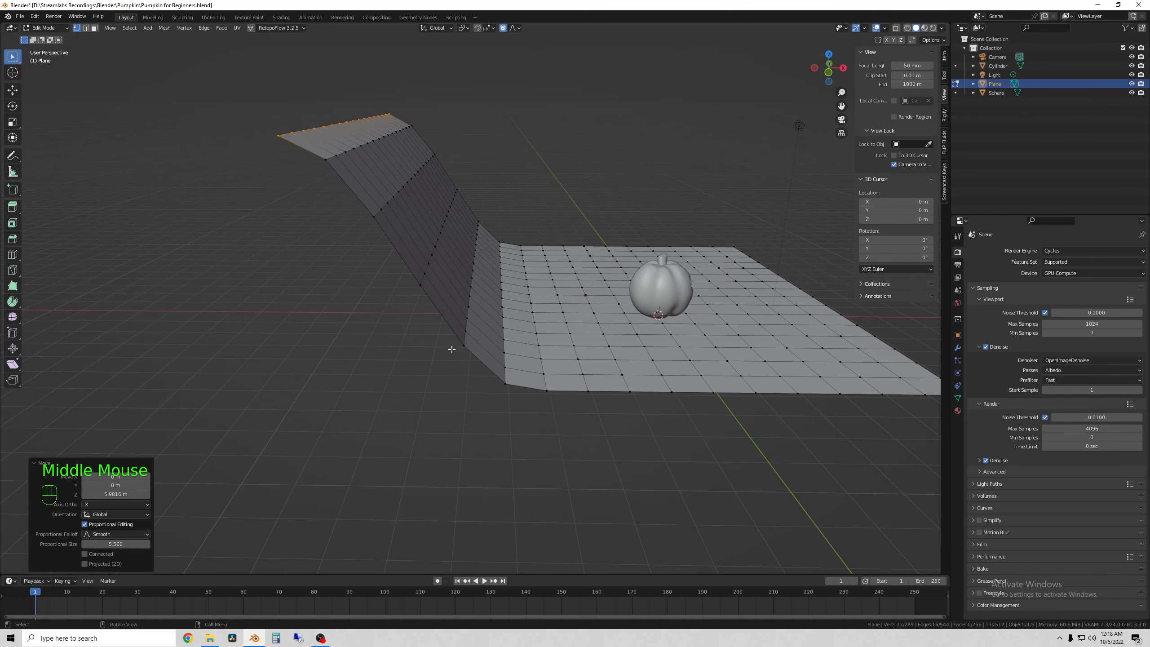
pyautogui.moveTo(452, 350)
pyautogui.mouseDown(button='middle')
pyautogui.moveTo(462, 347)
pyautogui.moveTo(432, 344)
pyautogui.mouseUp(button='middle')
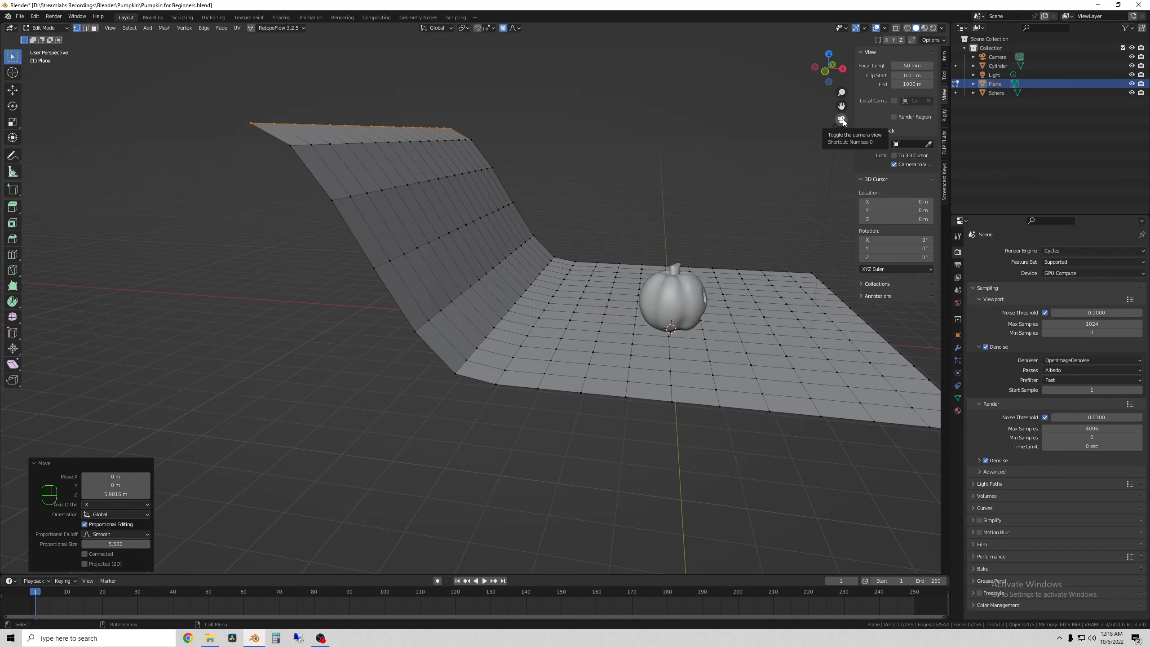
pyautogui.click(843, 121)
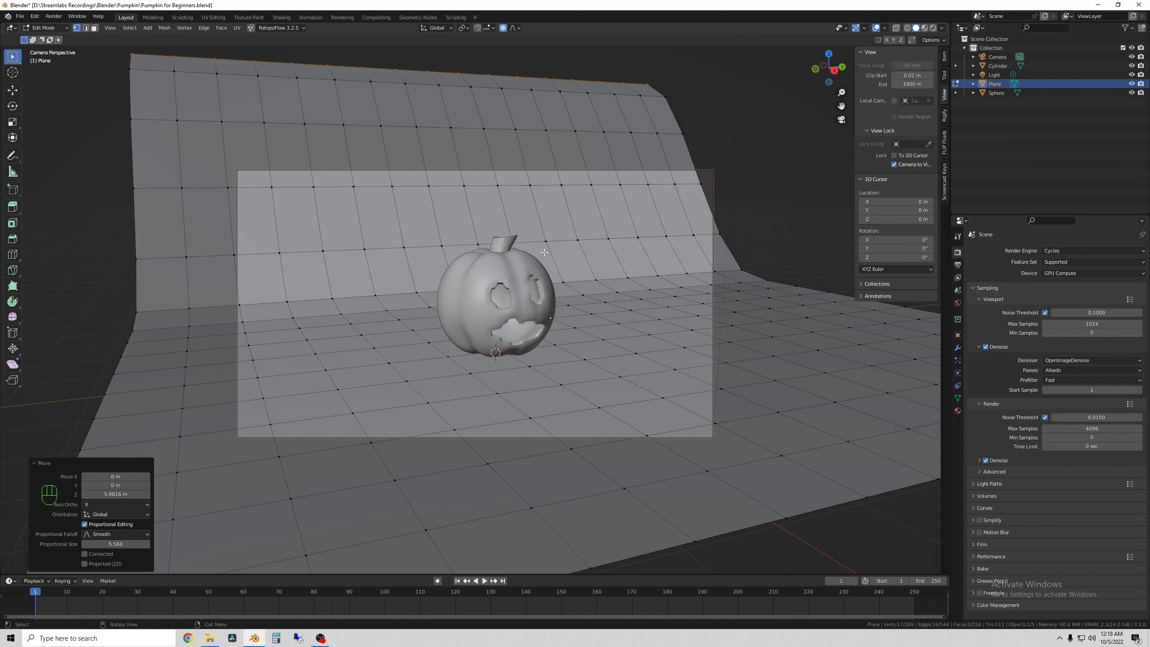
# Return to Object Mode and move the backdrop plane about 1.2 m along Y so it fills the camera frame, then deselect it.
pyautogui.click(60, 30)
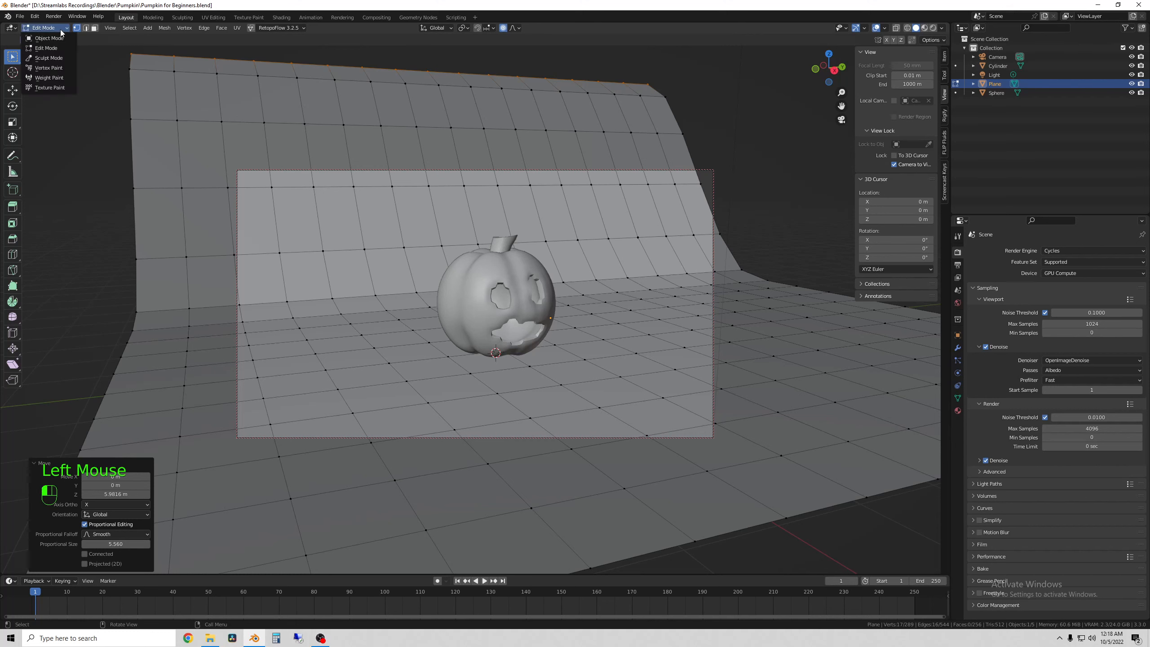
pyautogui.click(60, 39)
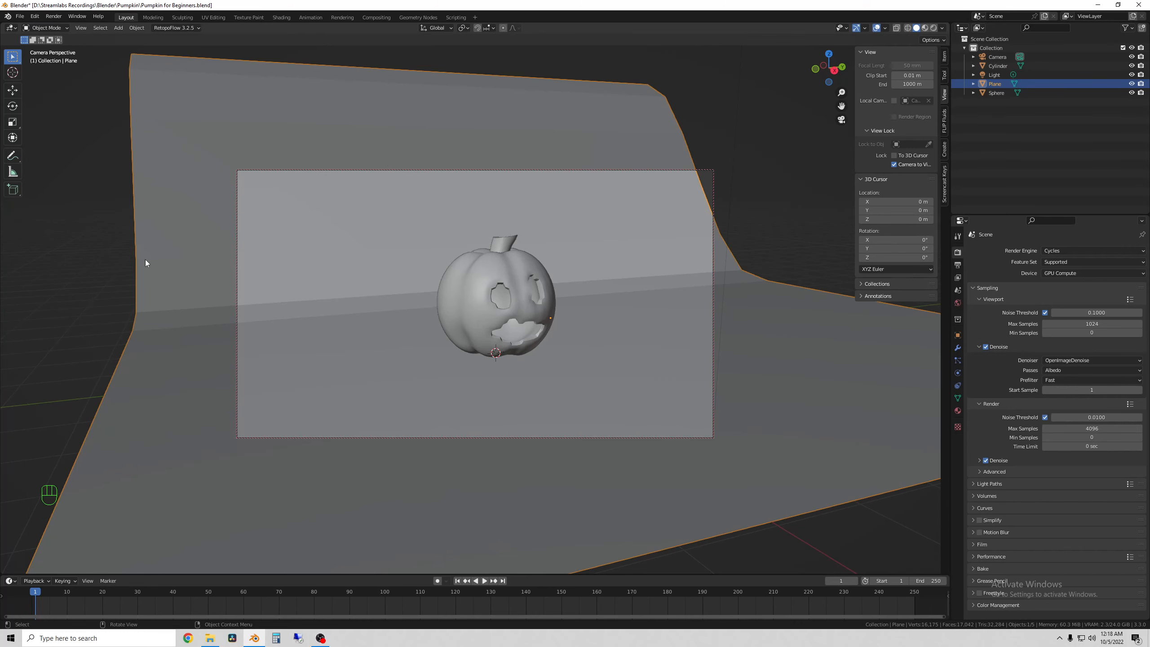
pyautogui.click(90, 230)
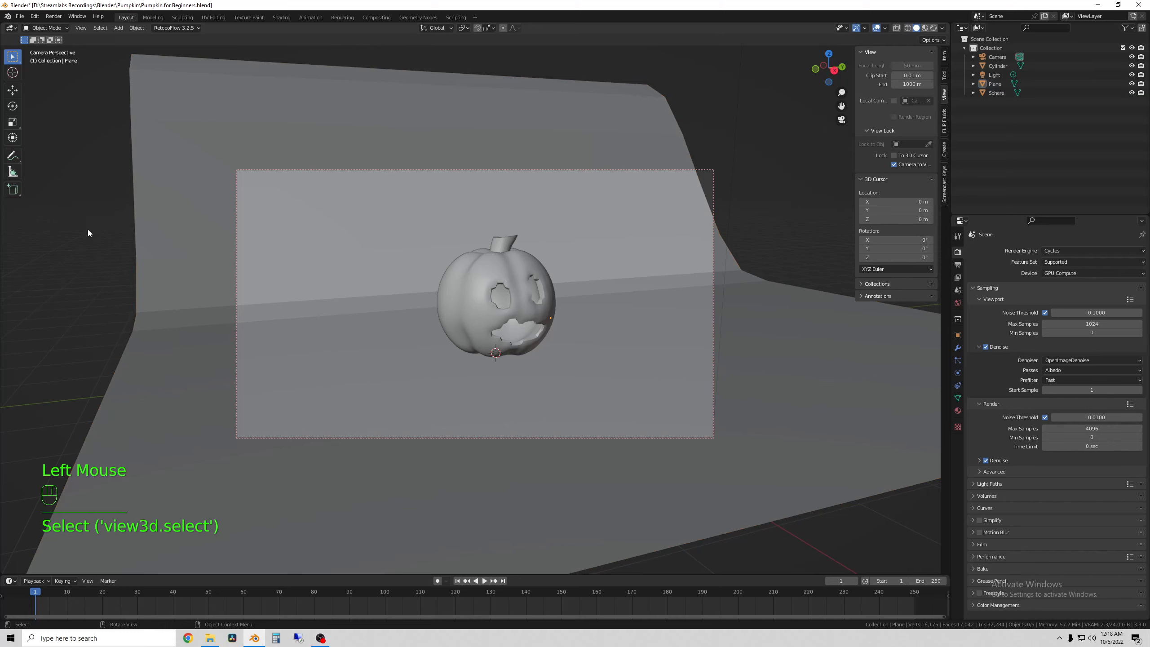
pyautogui.click(179, 199)
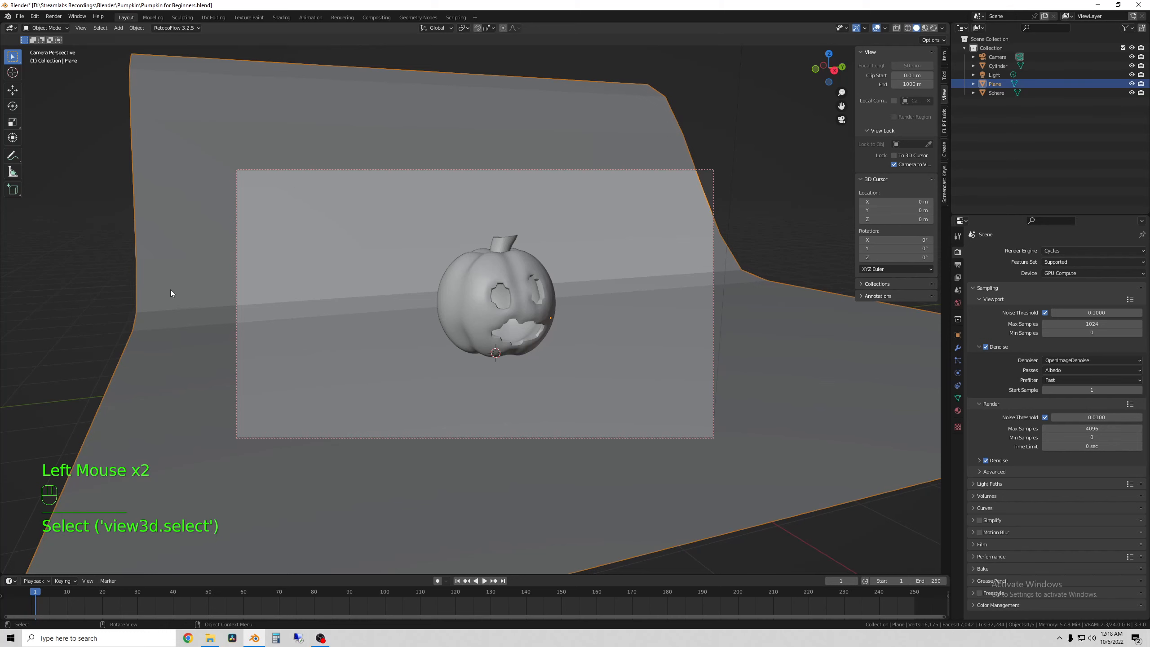
pyautogui.press('g')
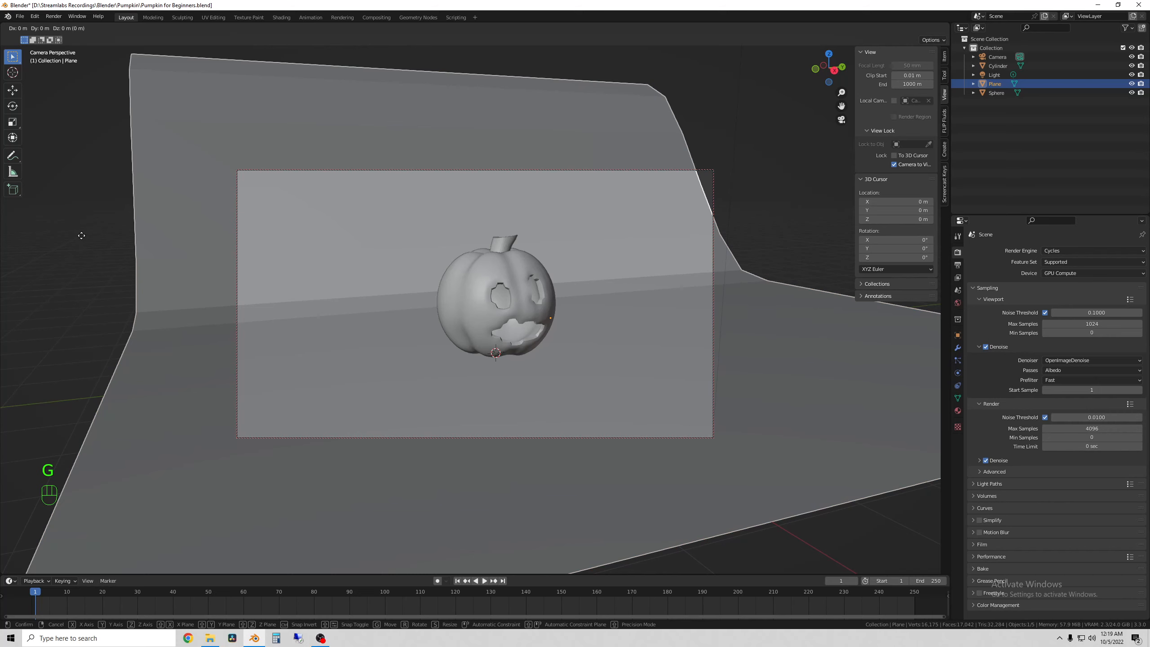
pyautogui.press('y')
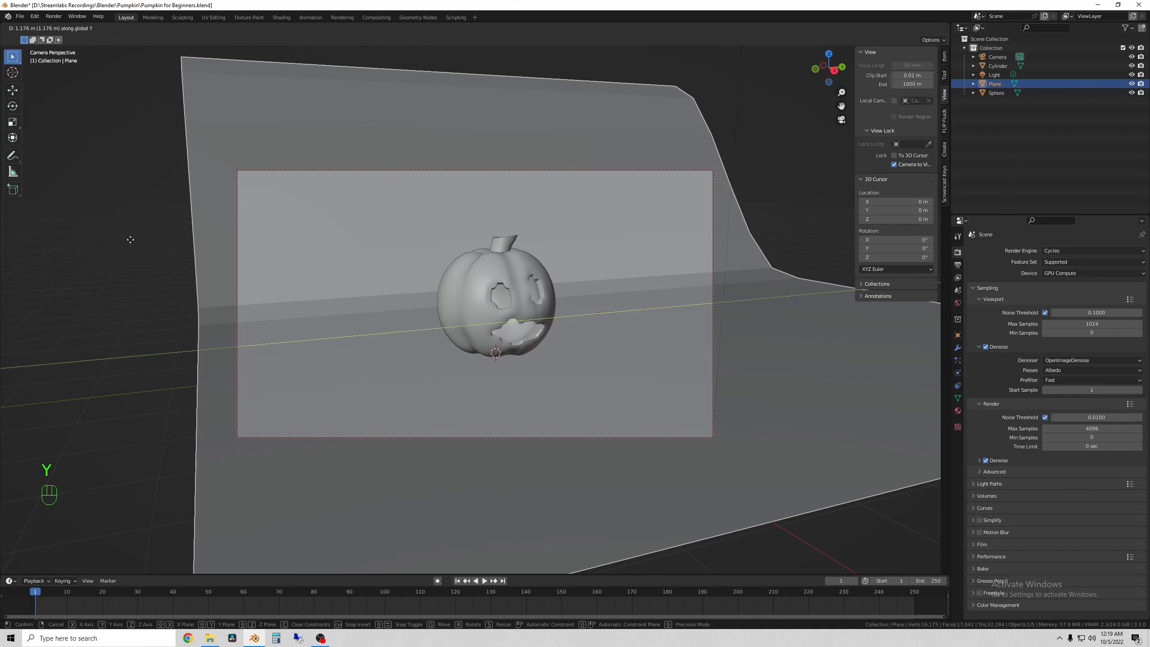
pyautogui.click(133, 240)
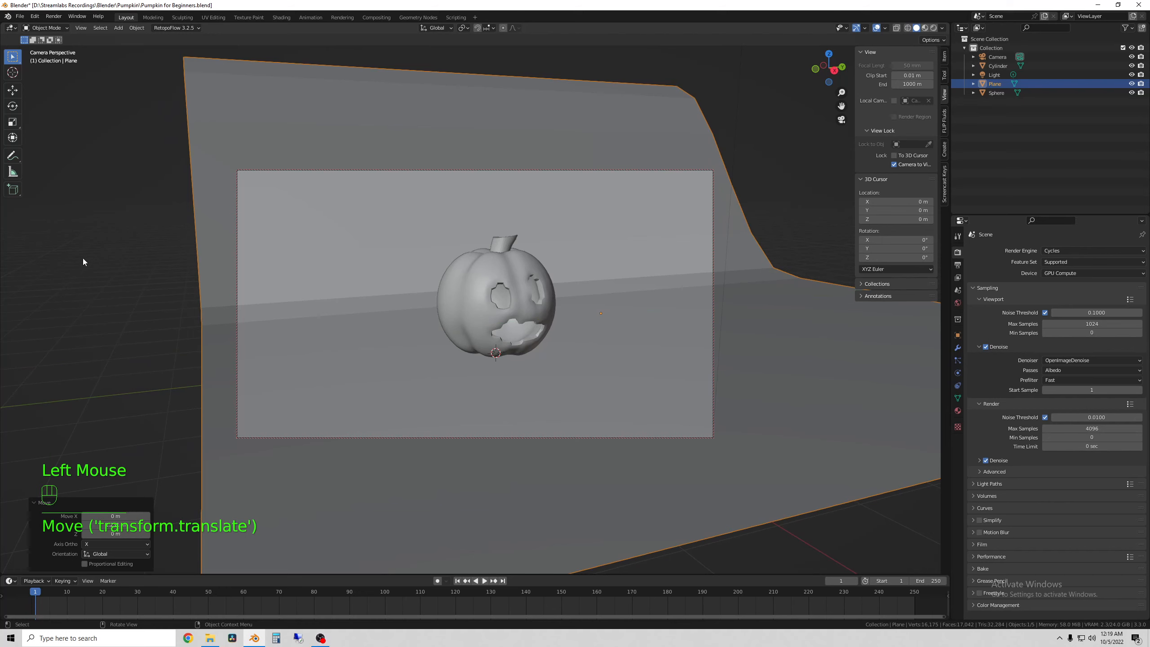
pyautogui.click(65, 258)
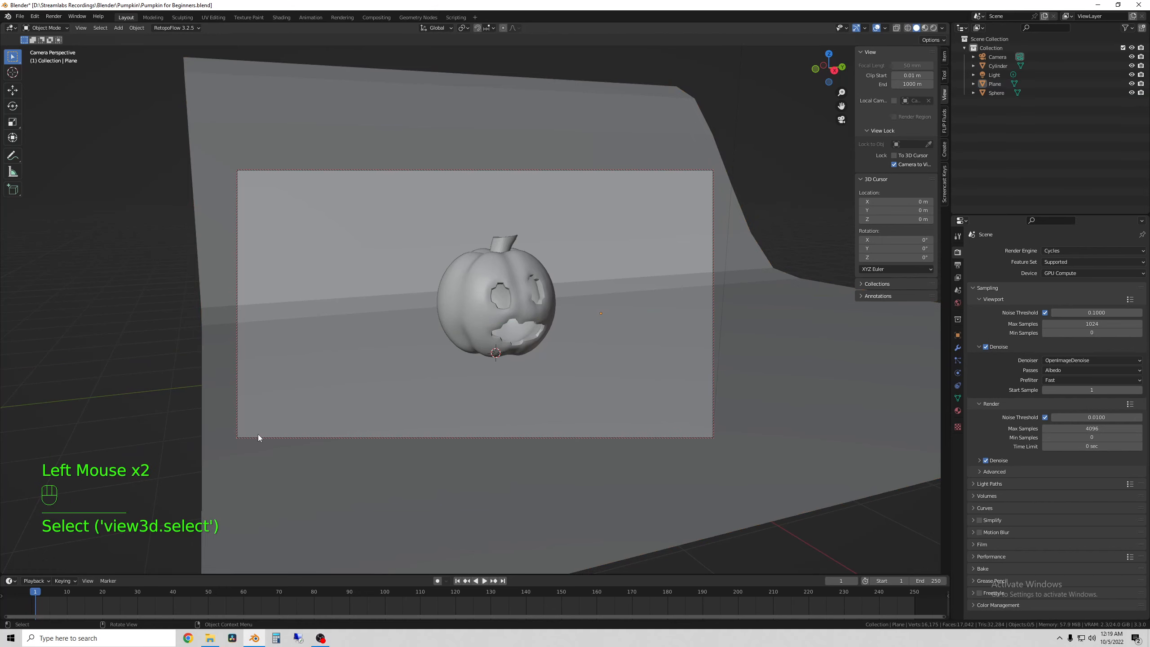